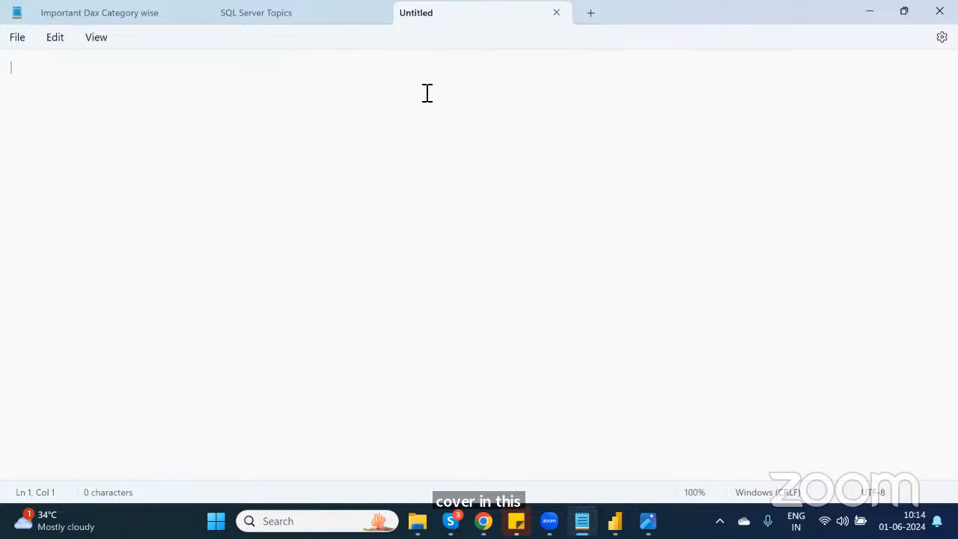
Step: Type the heading "Data Analyst on Power BI Content" on the first line of the blank note
type("D")
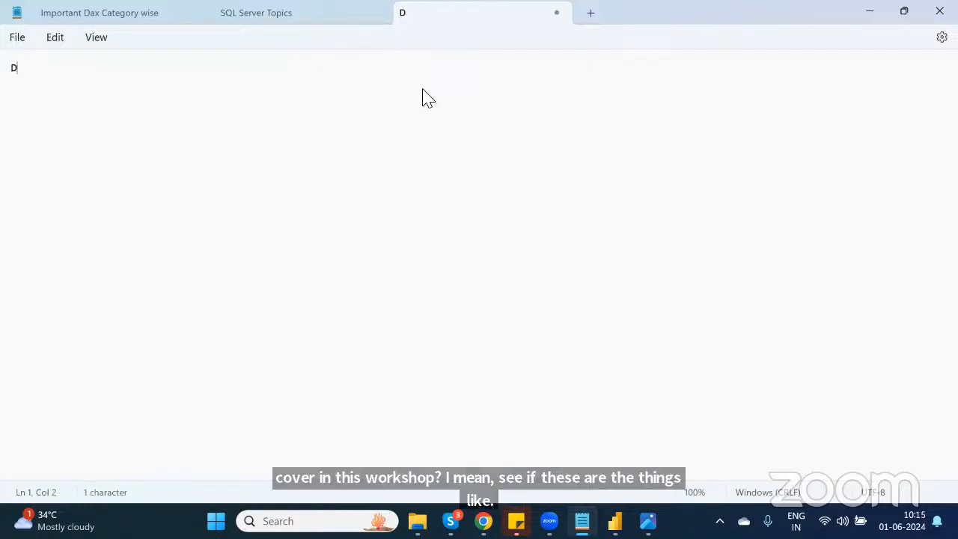
type("ata A")
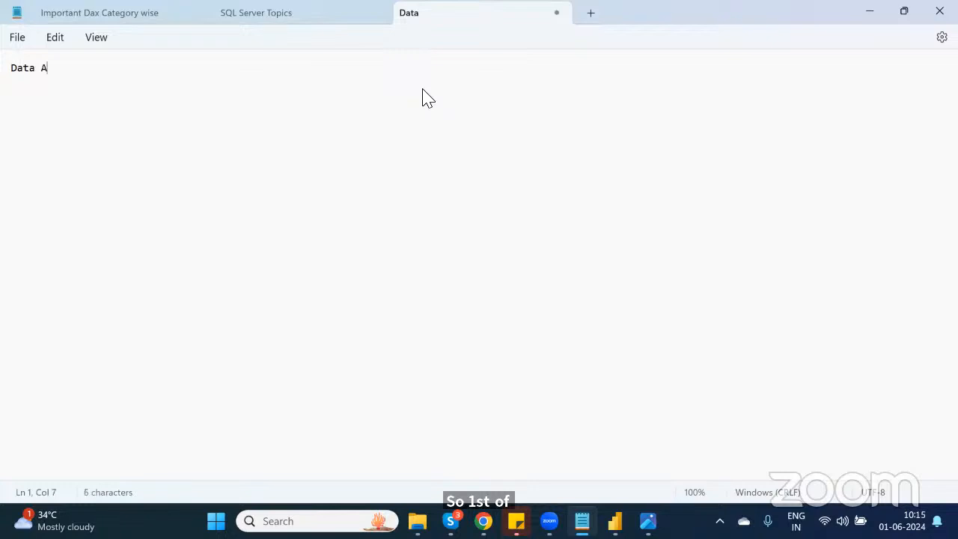
type("nalyst")
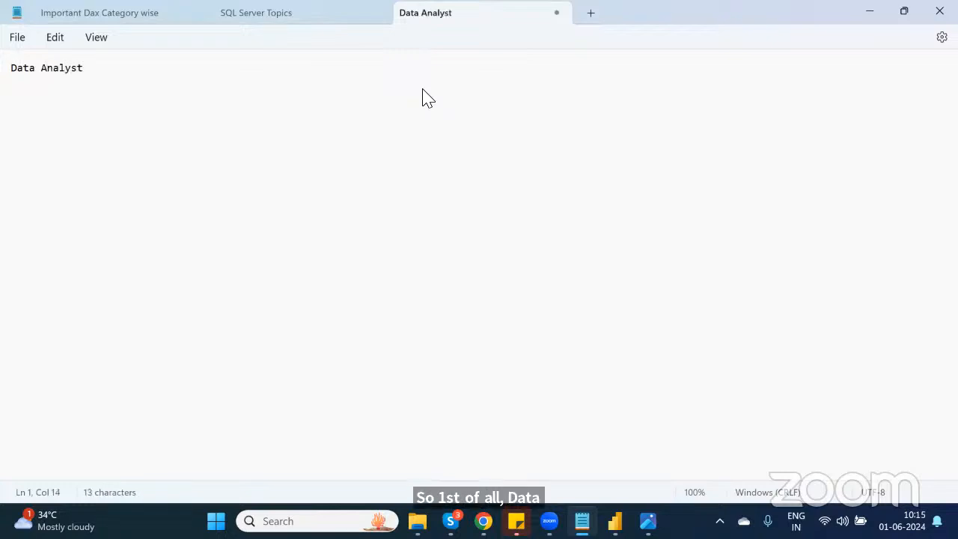
type(" on Power ")
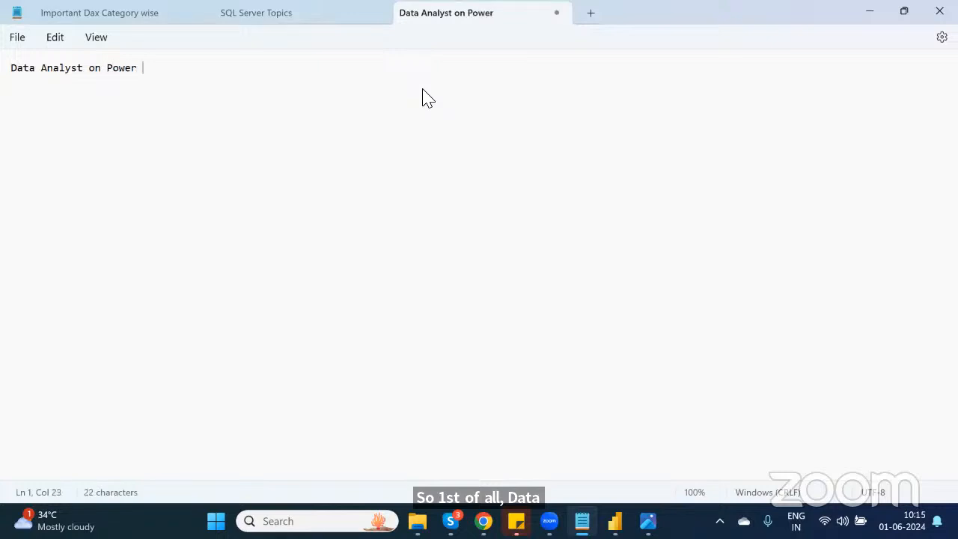
type("BI ")
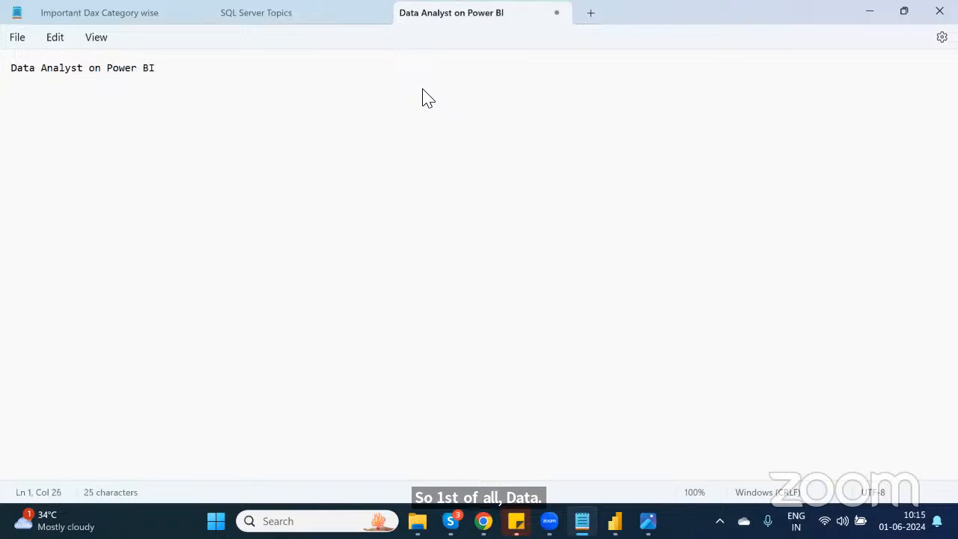
type("Context")
key("BackSpace")
key("BackSpace")
type("nt")
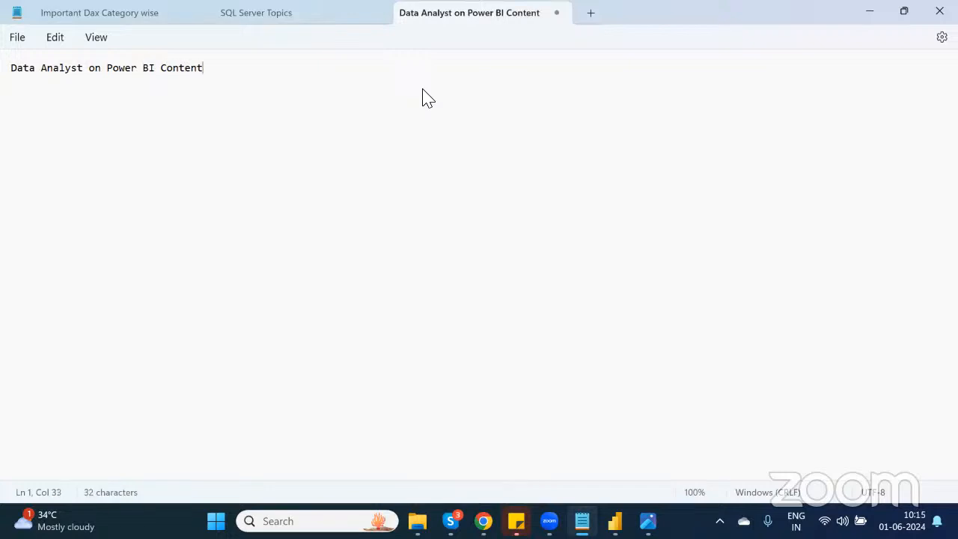
Step: Underline the heading with a line of dashes on the next line
key("Return")
type("-----------------------------------")
key("BackSpace")
key("BackSpace")
key("Return")
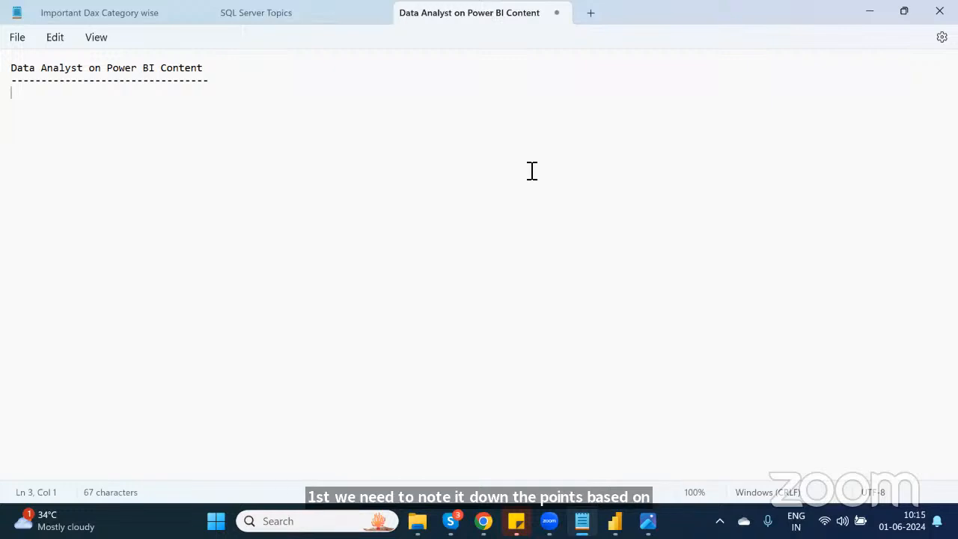
Step: Add the numbered items "1) Overview of Power BI" and "2) Installation Process" below the dashes
type("1) ")
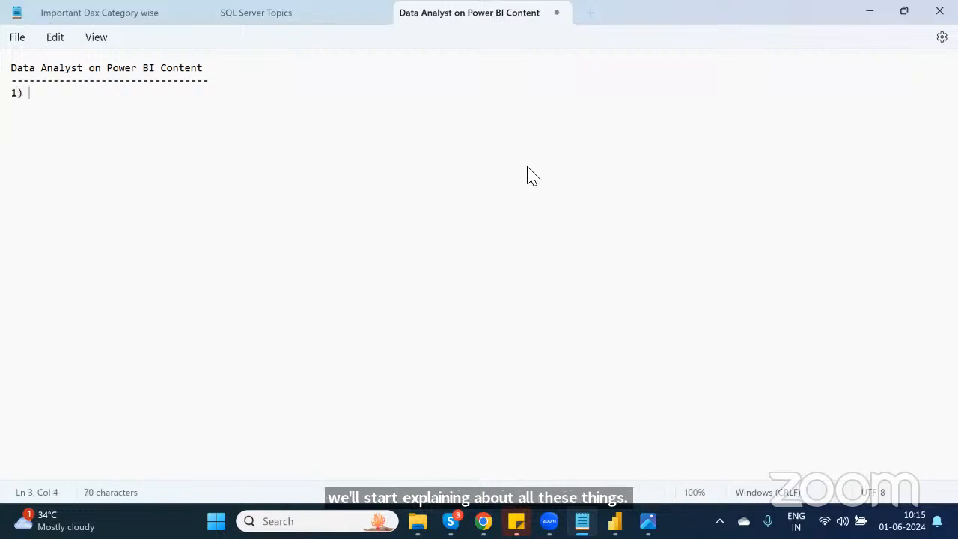
type("Overview of Pow")
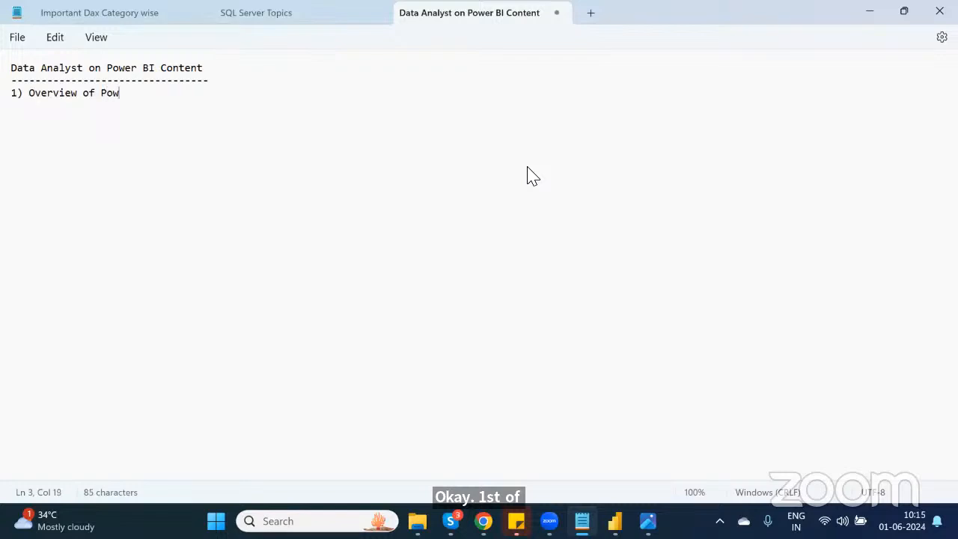
type("er BI")
key("Return")
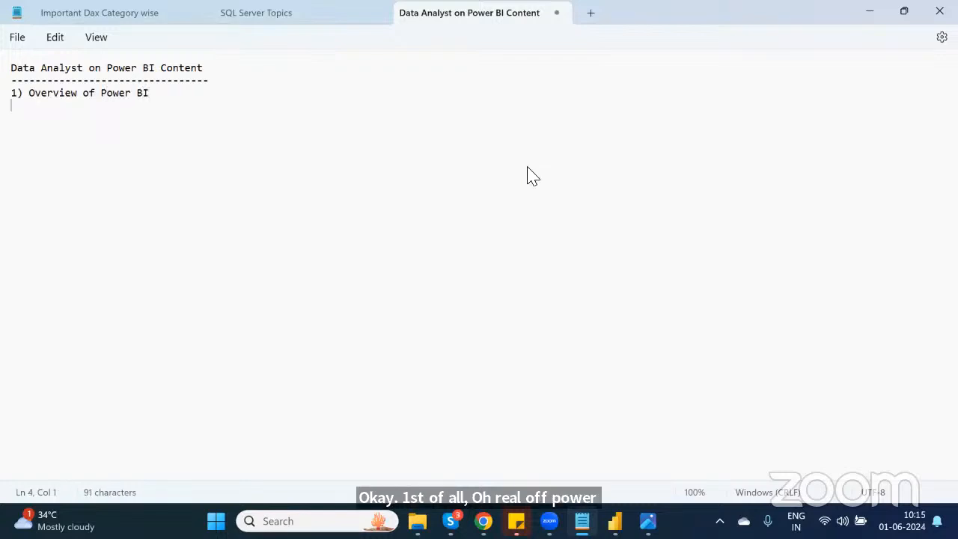
type("2) ")
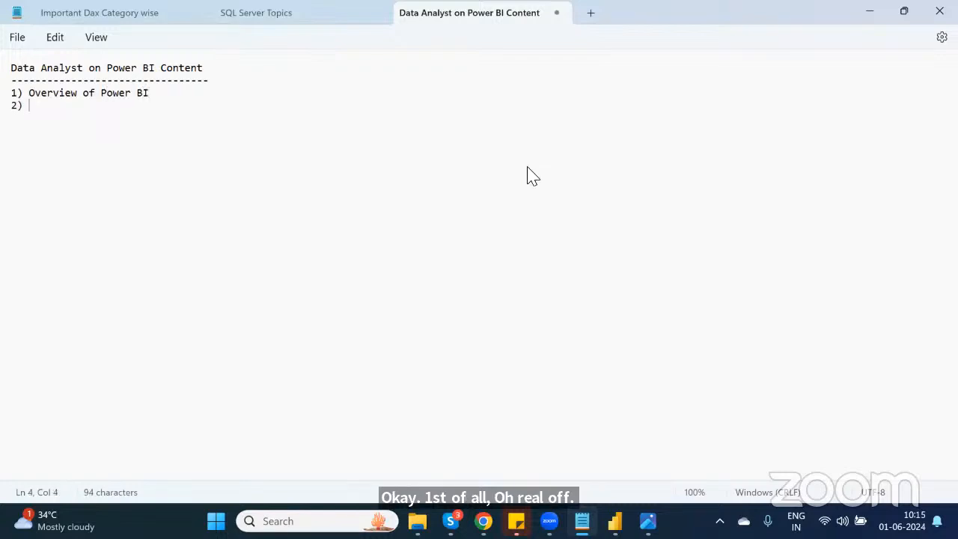
type("Installa")
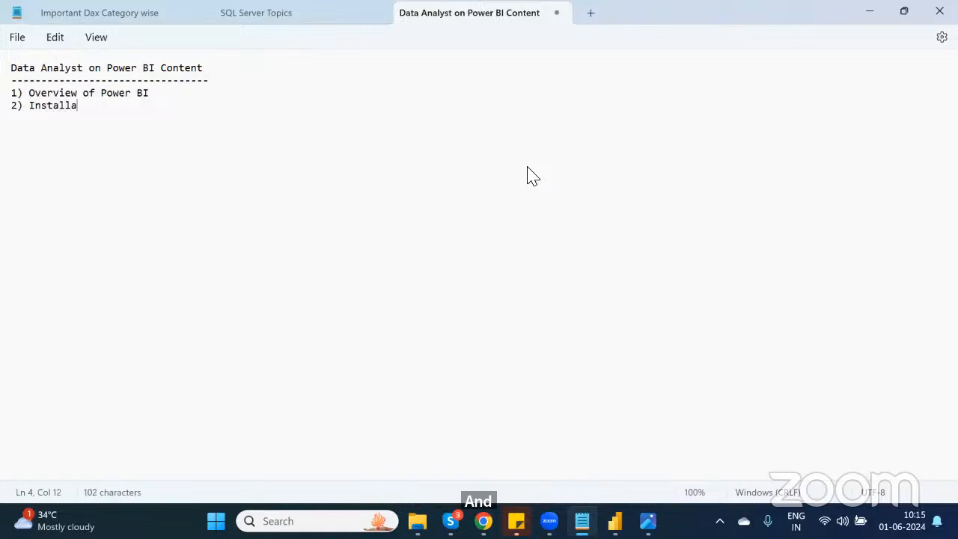
type("tion Process ")
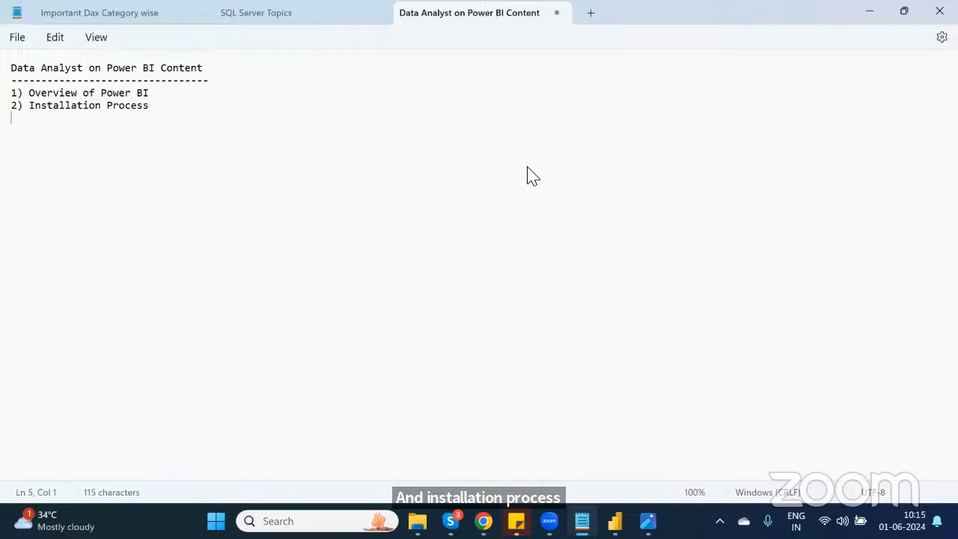
type("D")
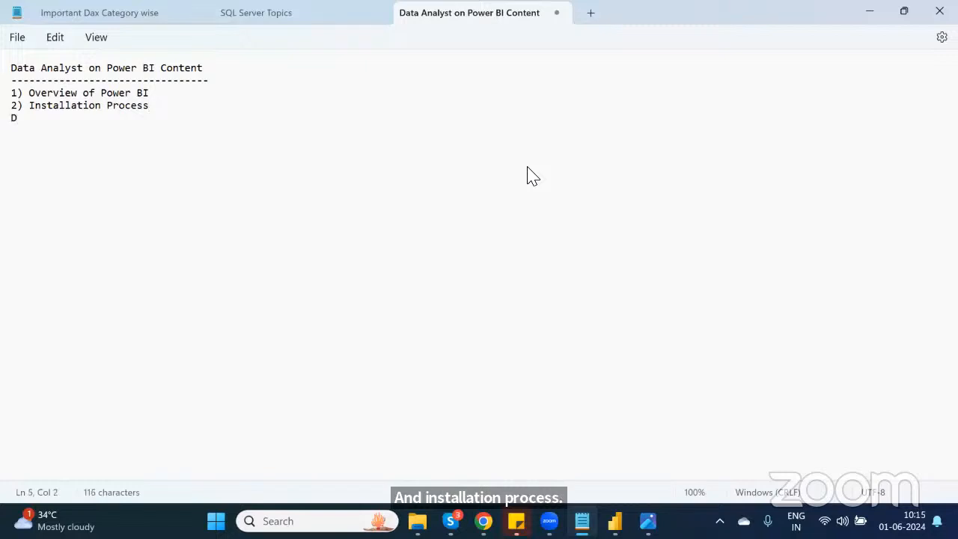
Step: Add item "3) Datasources and Connections" on the next line
key("BackSpace")
type("3) Dat")
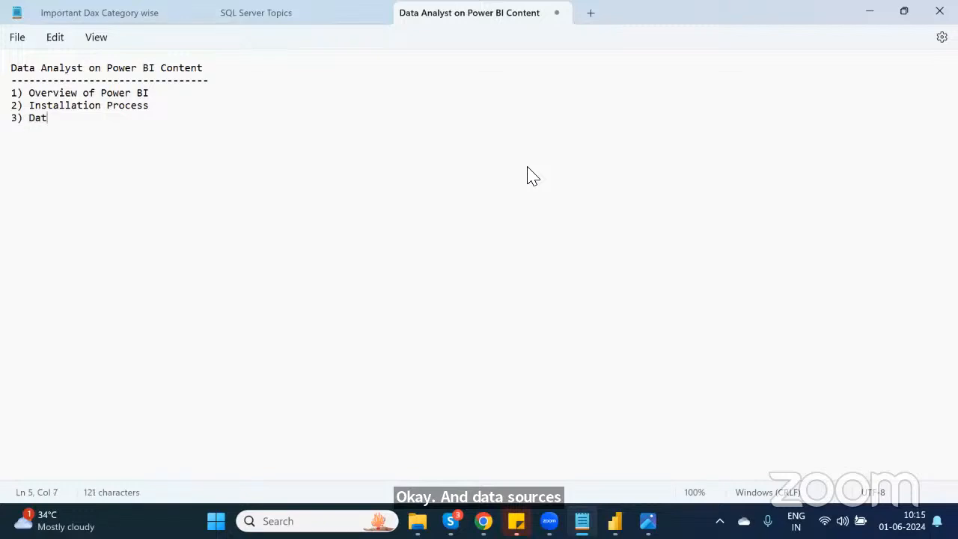
type("asources nd")
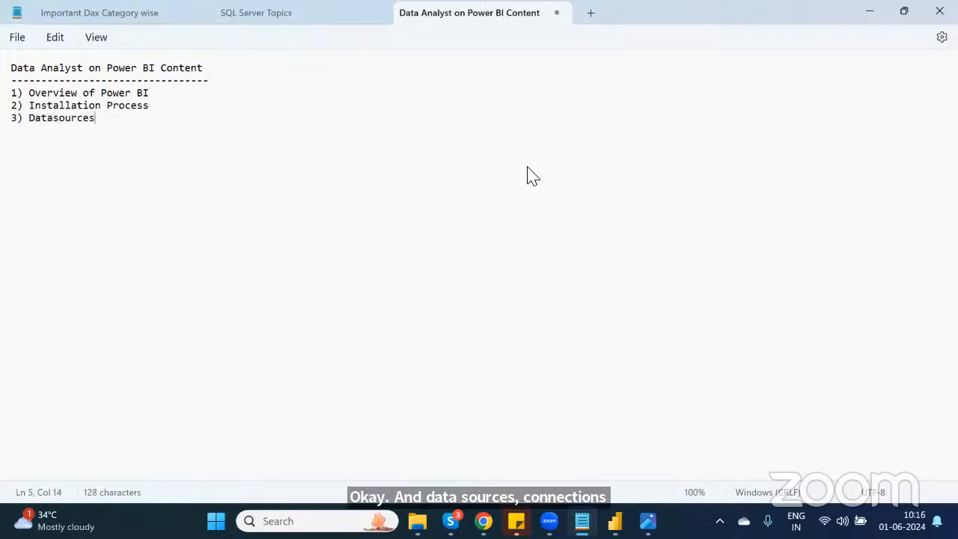
key("BackSpace")
key("BackSpace")
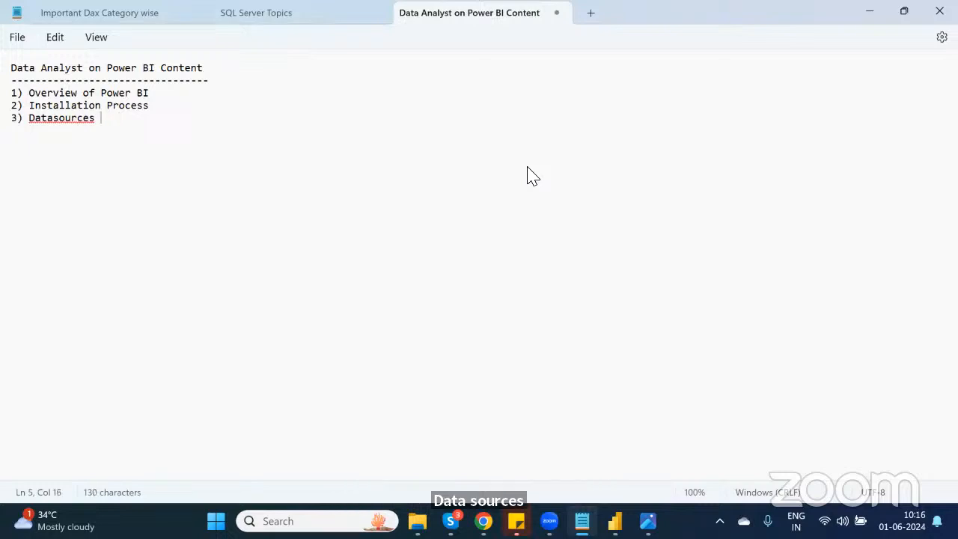
type("and C")
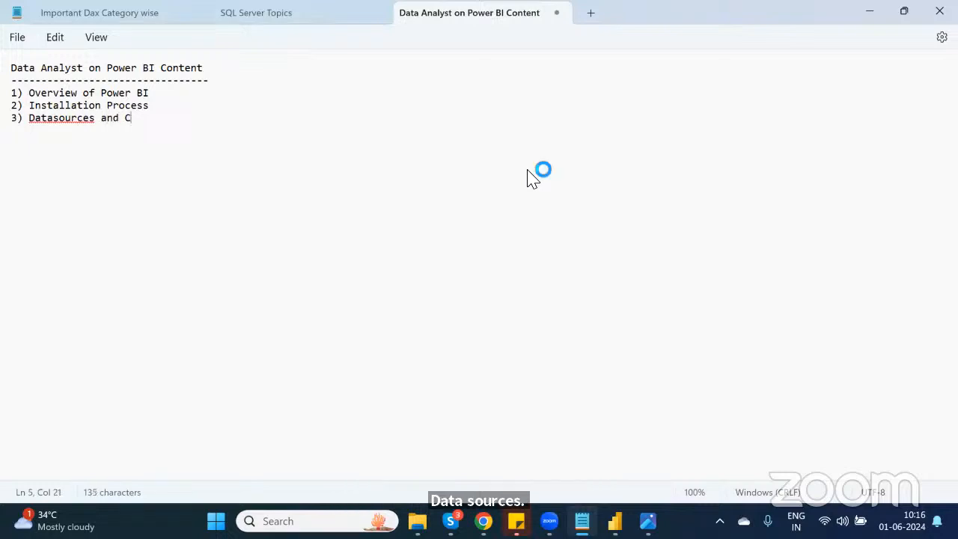
type("onnections ")
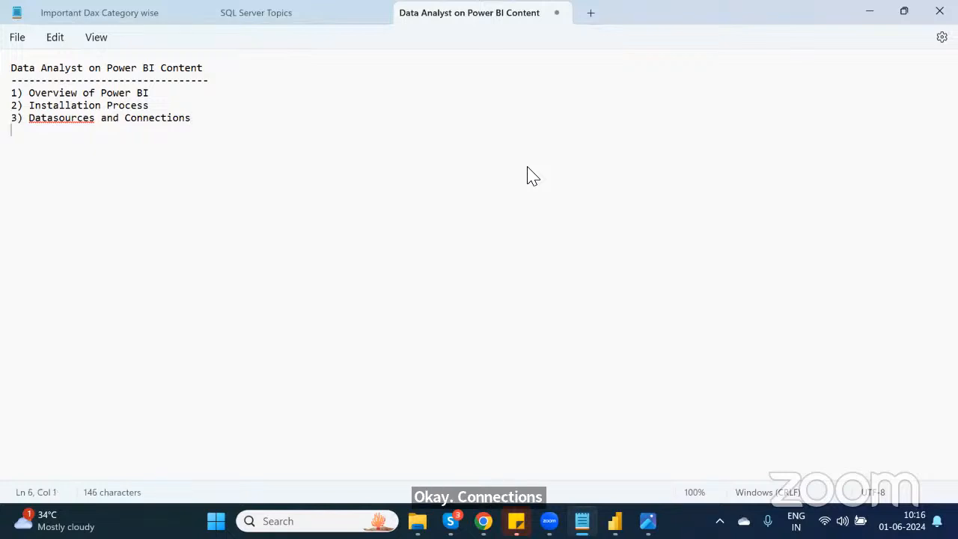
type("4)")
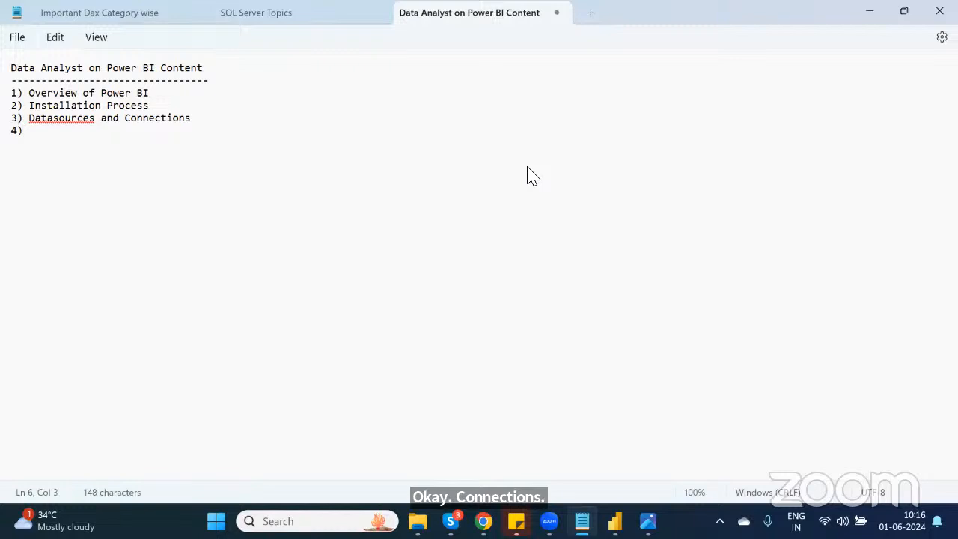
type(" Dat")
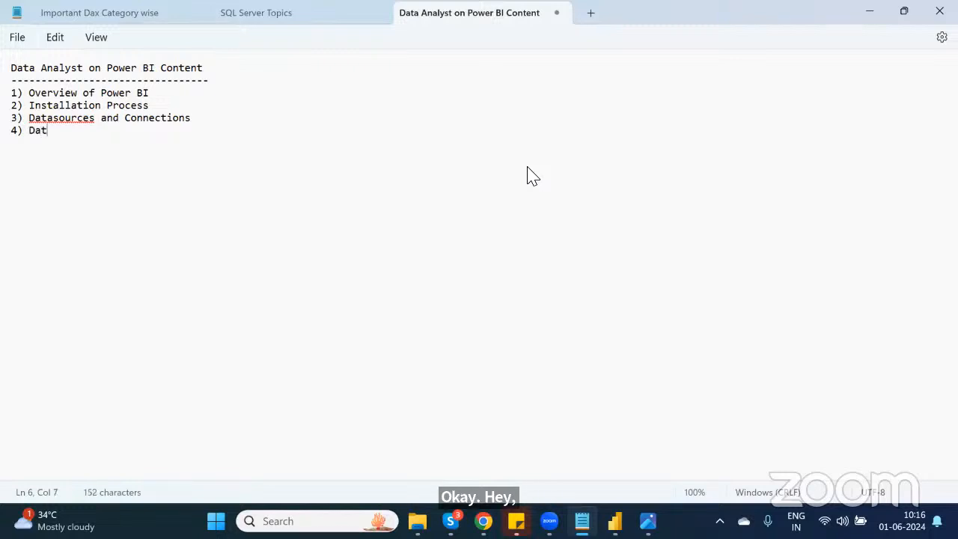
type("a Transformation")
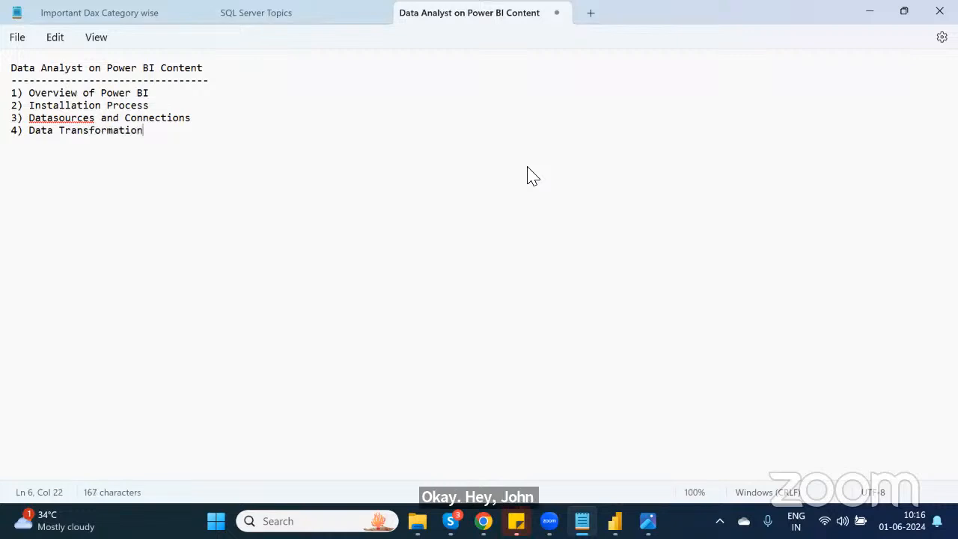
Step: Add items "4) Data Transformation" and "5) DAX" to the numbered list
key("Return")
type("5) DAX")
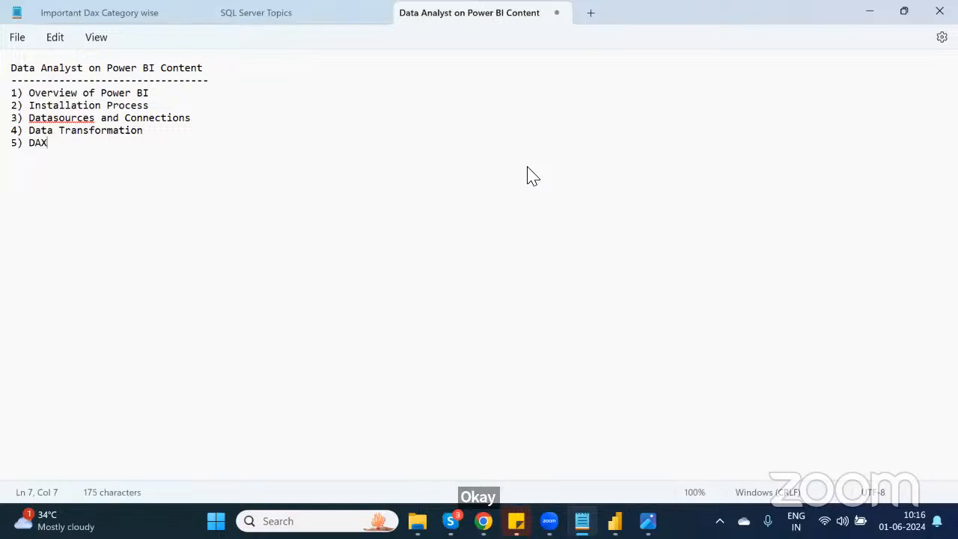
key("Return")
Step: Add item "6) Data Modeling" to the list
type("6) Data")
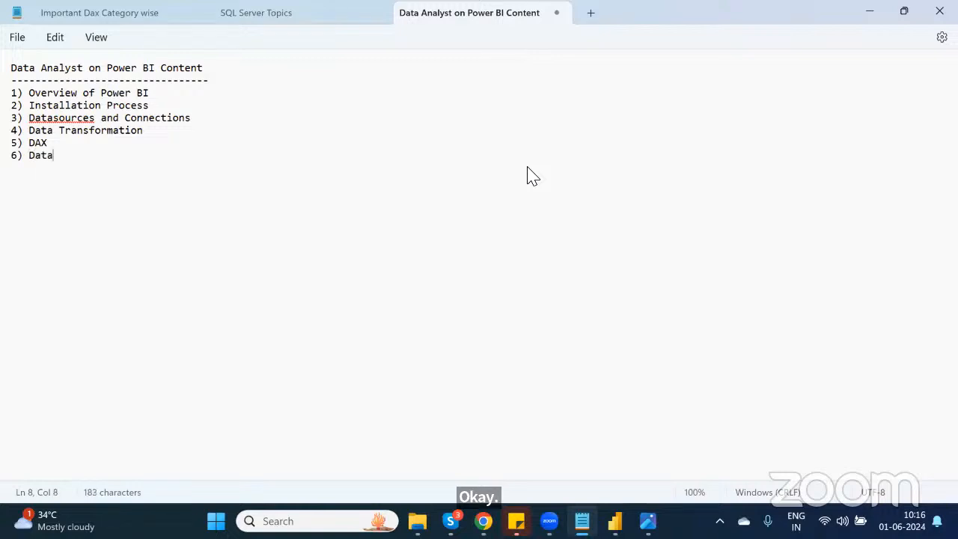
type(" Modeling")
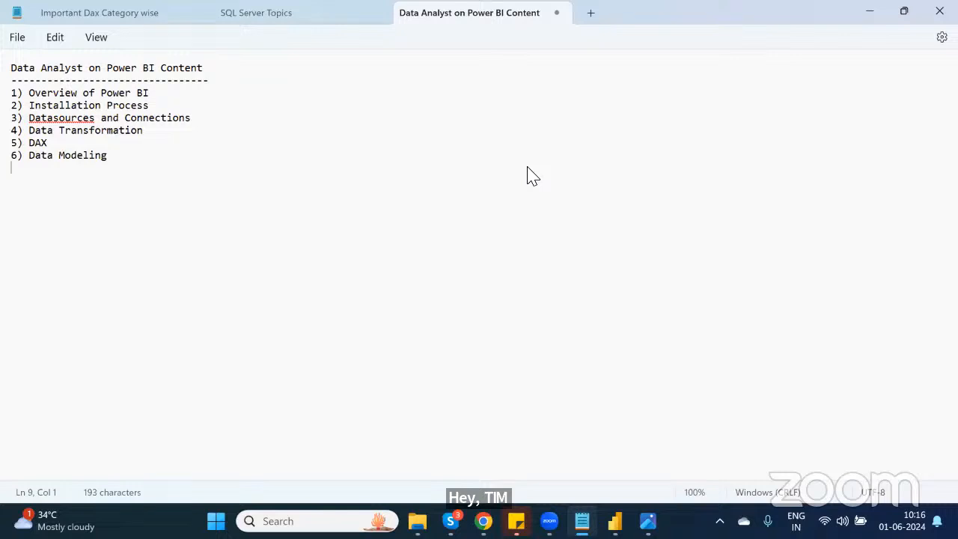
type("7) ")
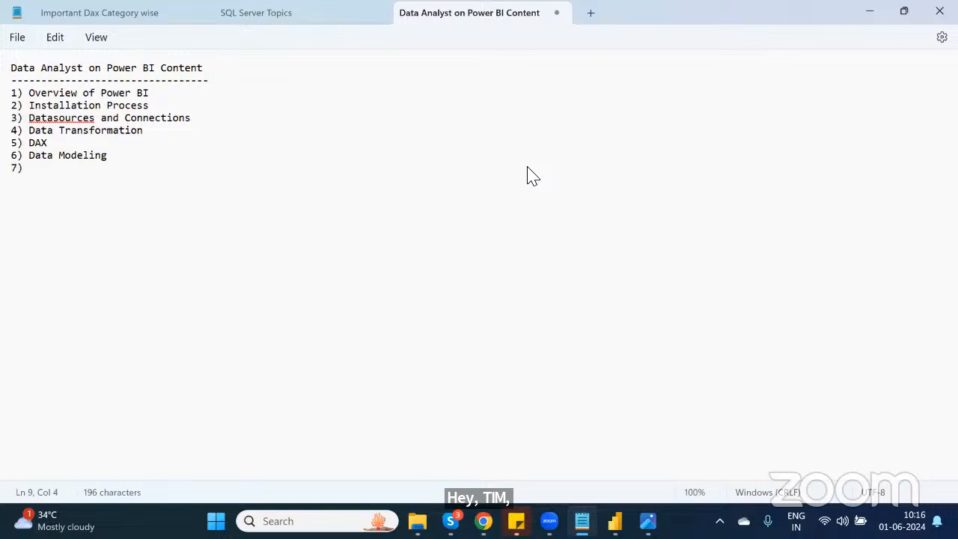
type("Da")
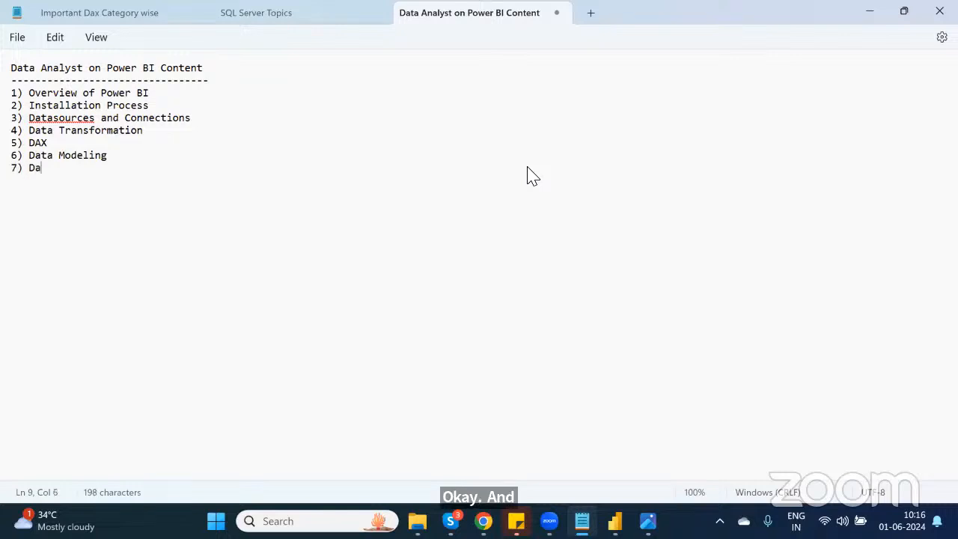
type("ta Vi")
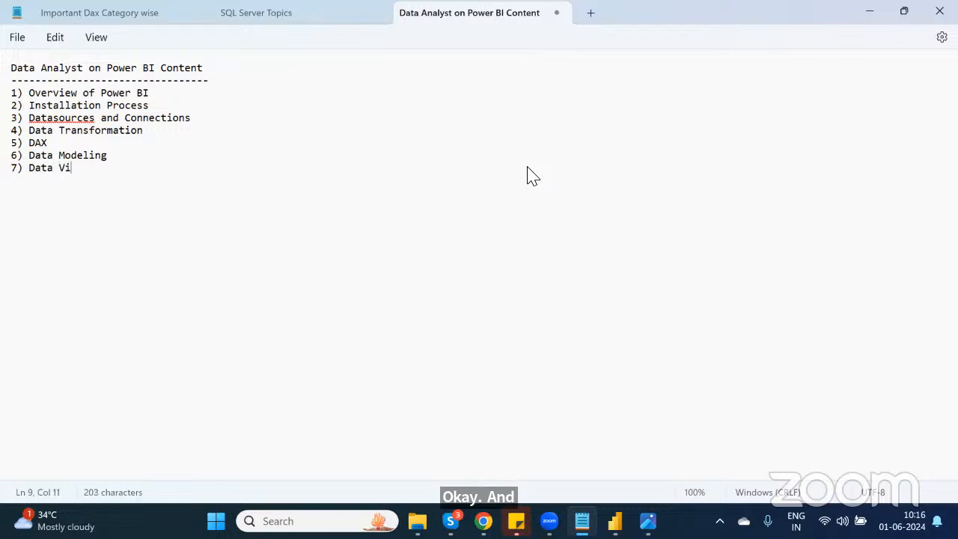
type("su")
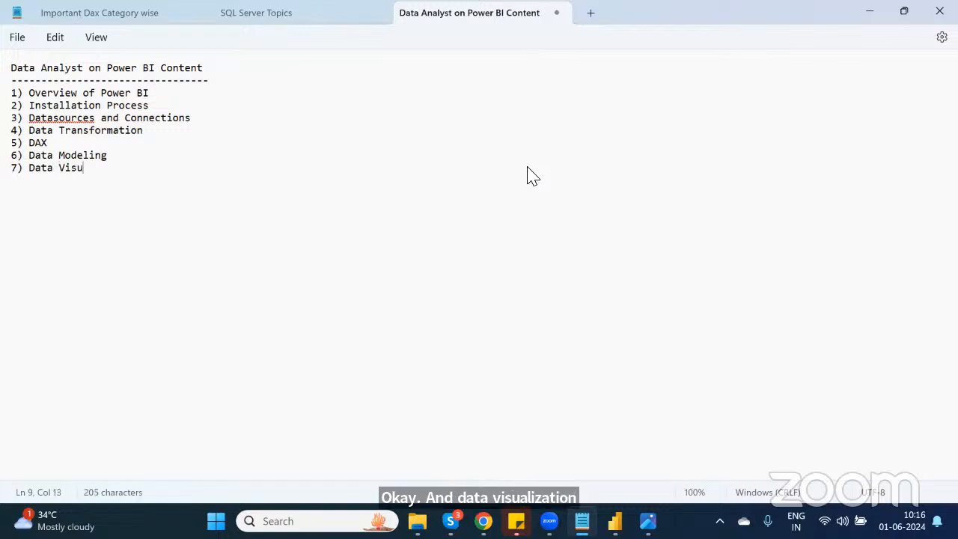
type("alisation")
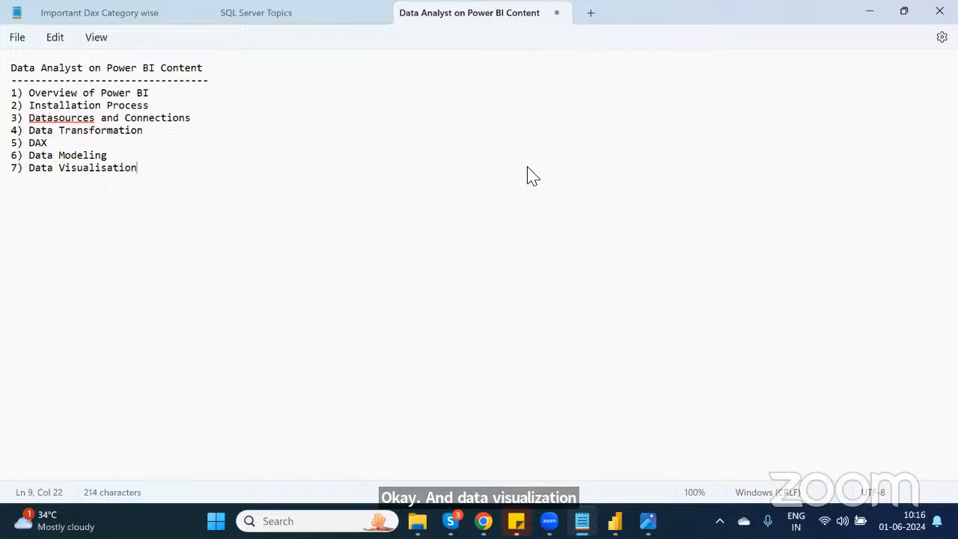
type(" &")
Step: Add item "7) Data Visualisation & Formating of the Visuals" to the numbered list and start a new line
key("BackSpace")
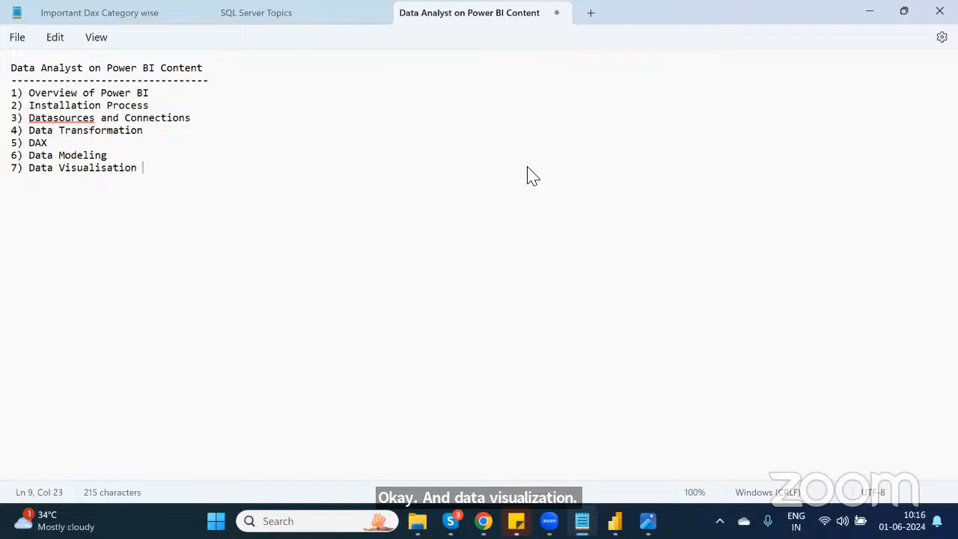
type("& Formating o")
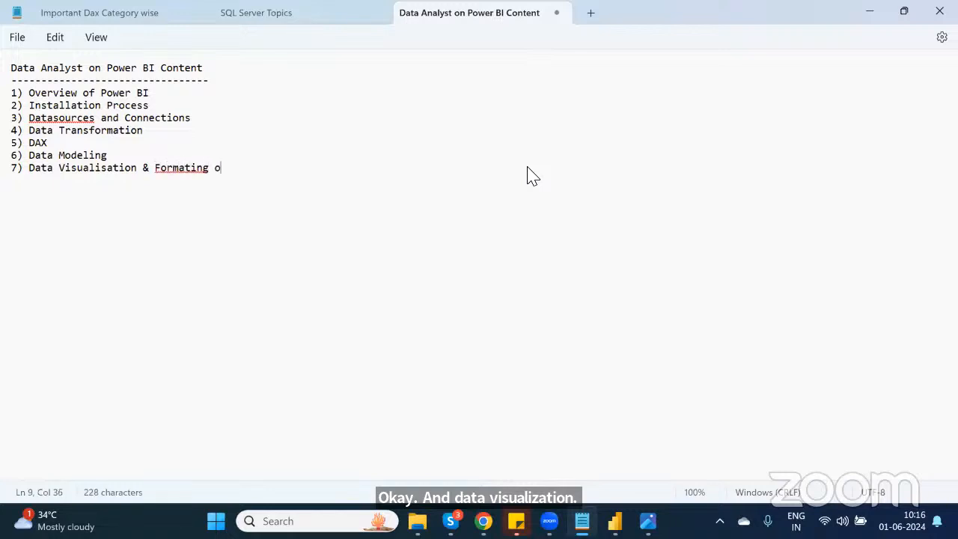
key("BackSpace")
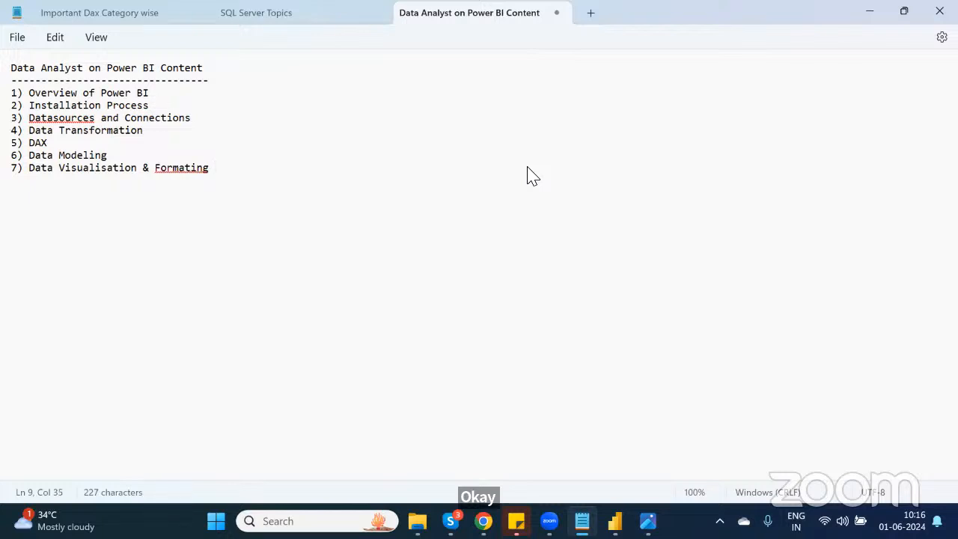
type("of the ")
type("Visual")
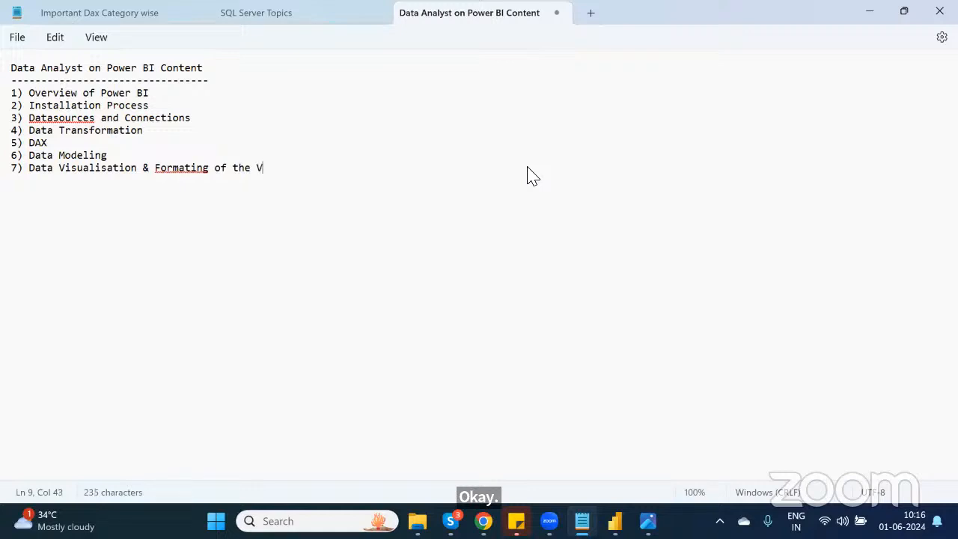
type("s")
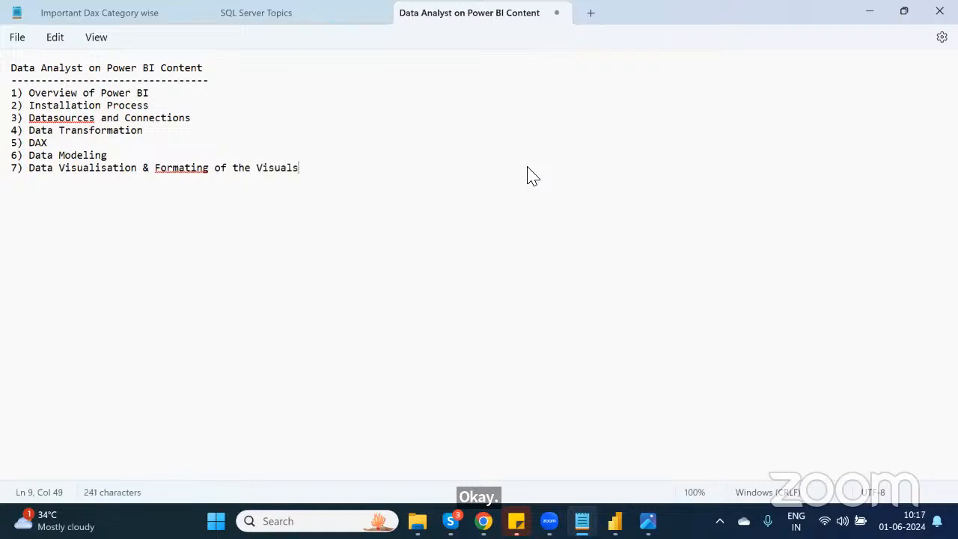
key("Return")
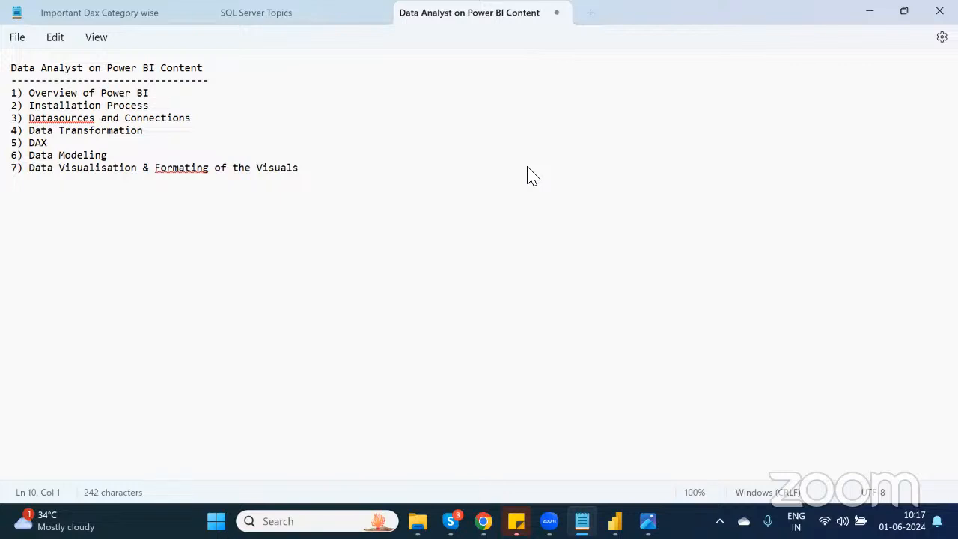
Step: Add item "8) Custom Visualisation and usage" on the next line
type("8) Custom ")
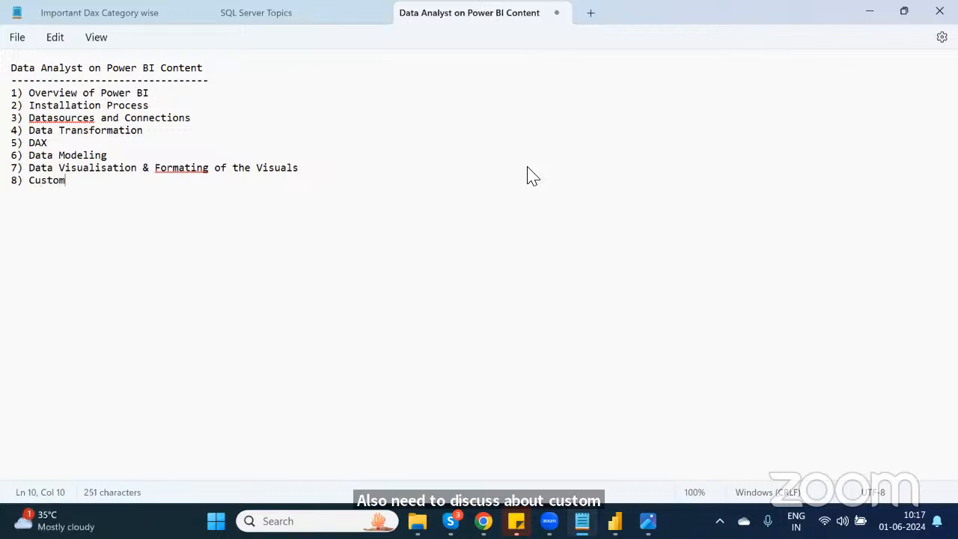
type("Vis")
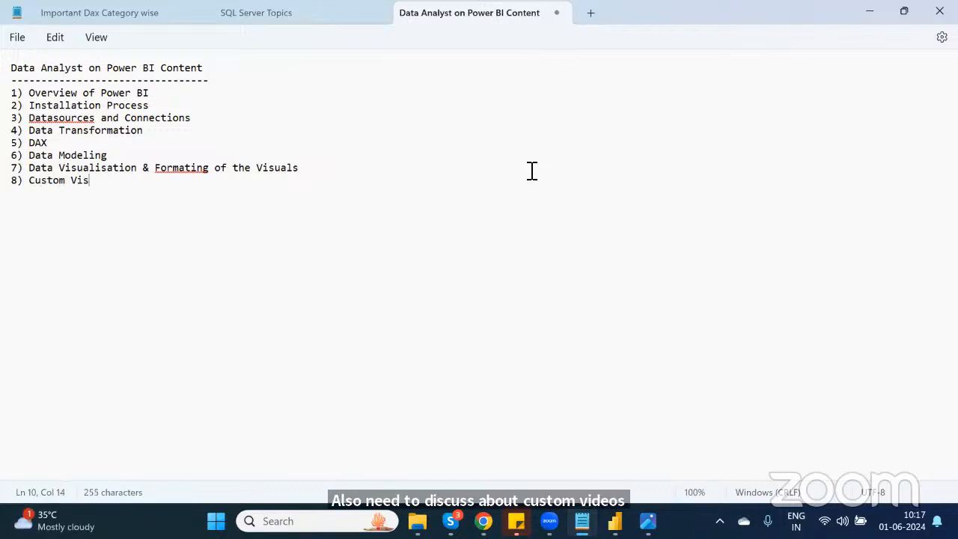
type("ualisa")
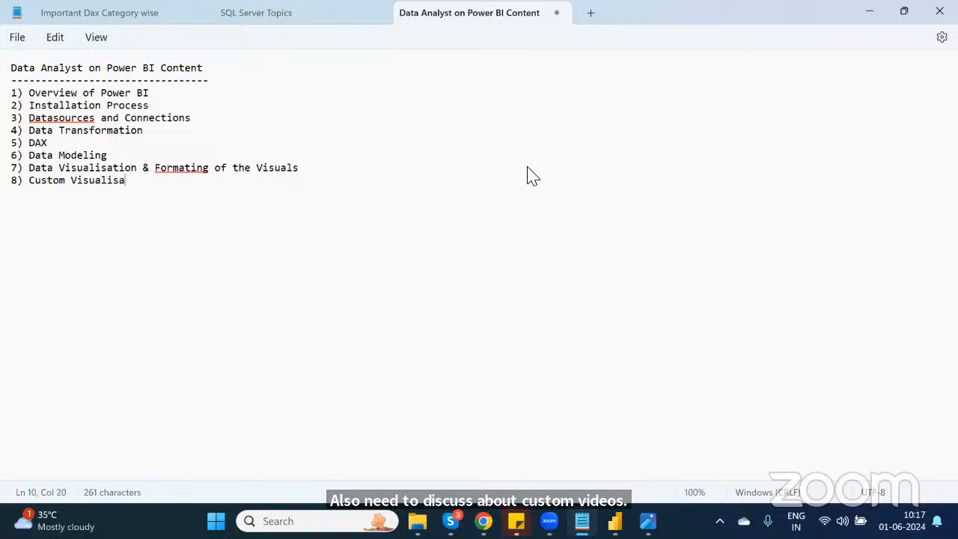
type("tion and ")
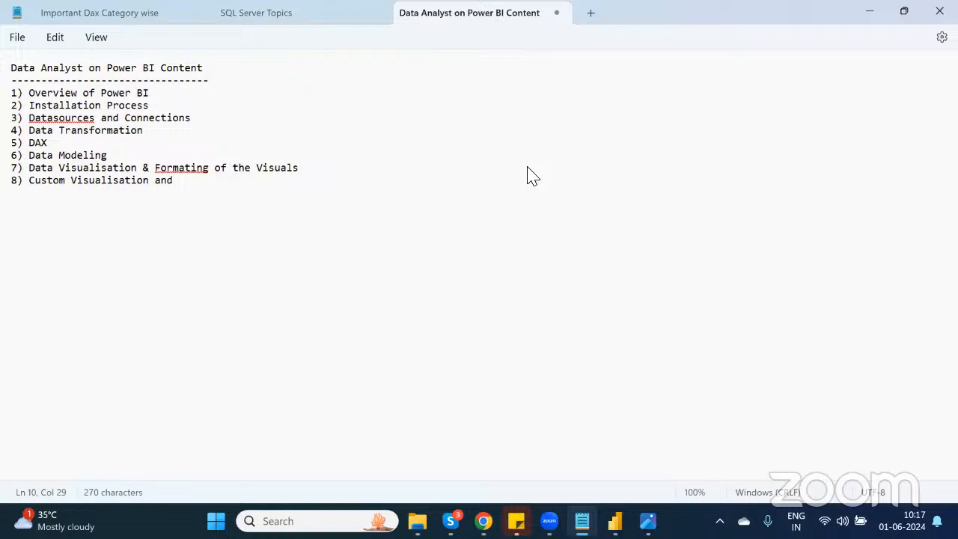
type("usage")
key("Return")
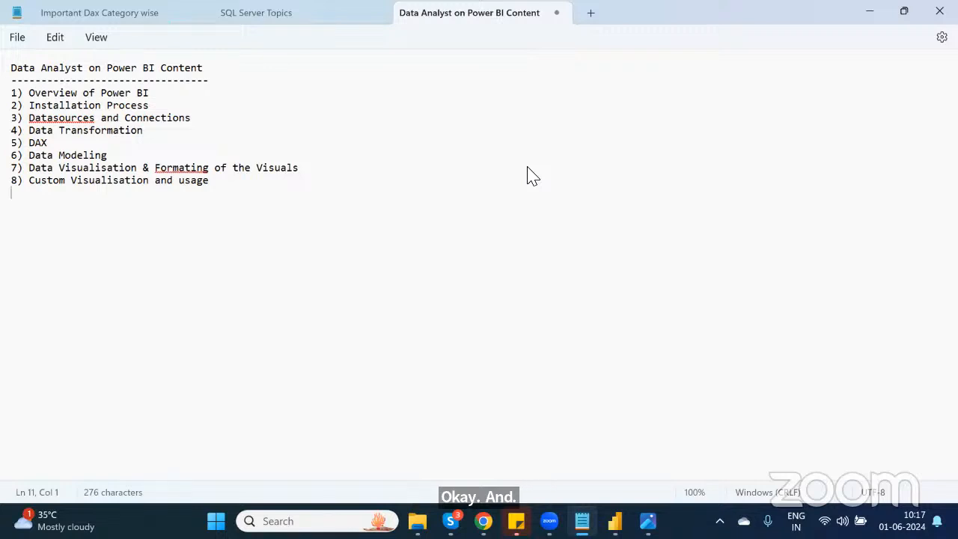
Step: Add item "9) Report Creation" to the list
type("9) Report Crea")
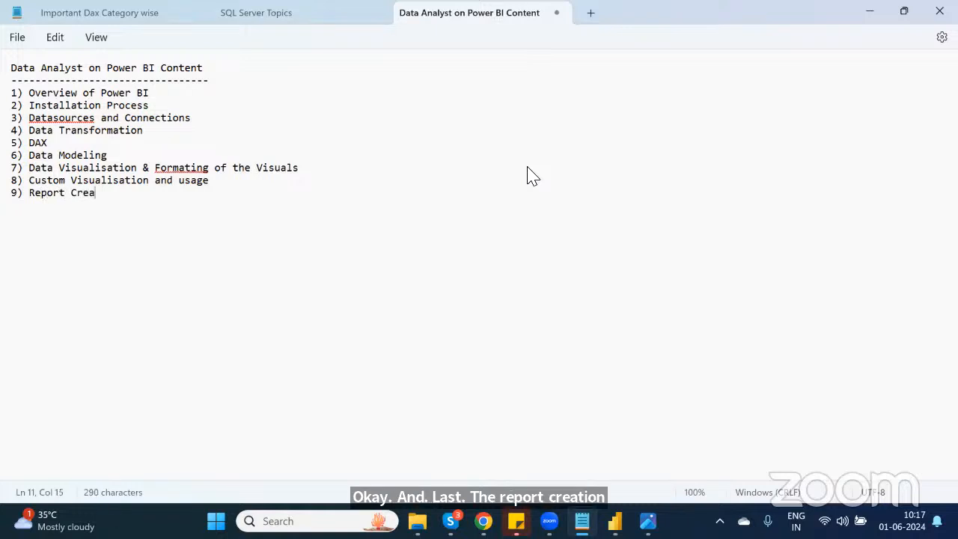
type("ting")
key("BackSpace")
key("BackSpace")
type("i")
key("BackSpace")
type("on")
key("Return")
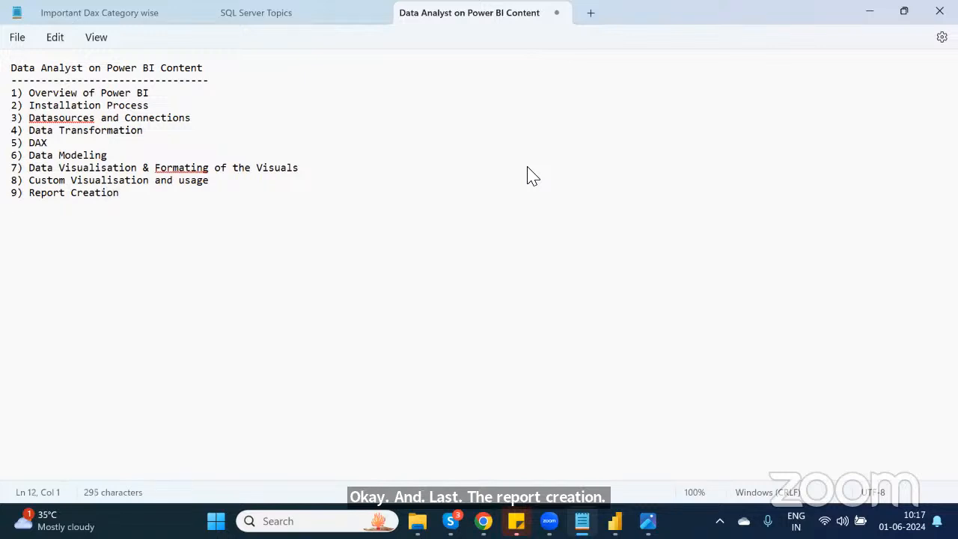
Step: Add item "10) Data Refresh and publishing" to the list
type("10) Data ")
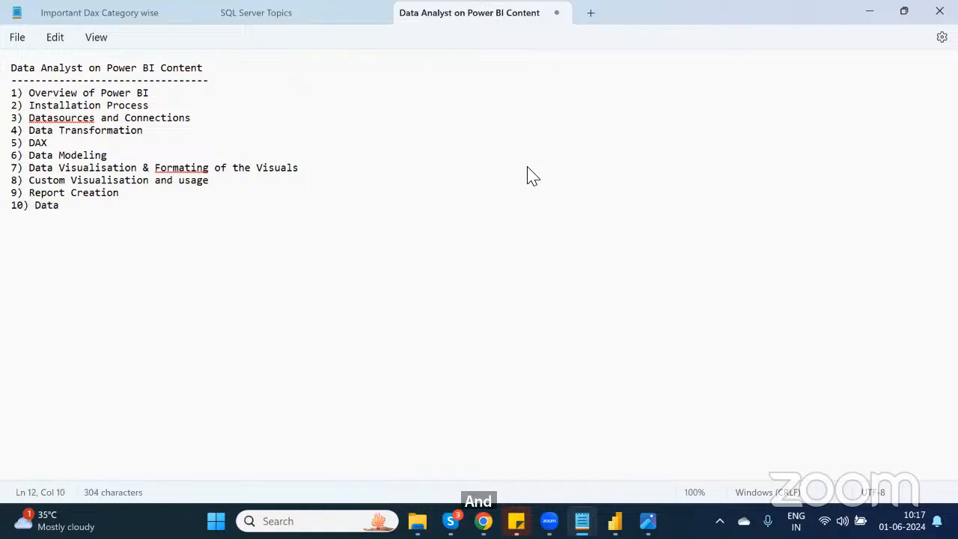
type("Refresh")
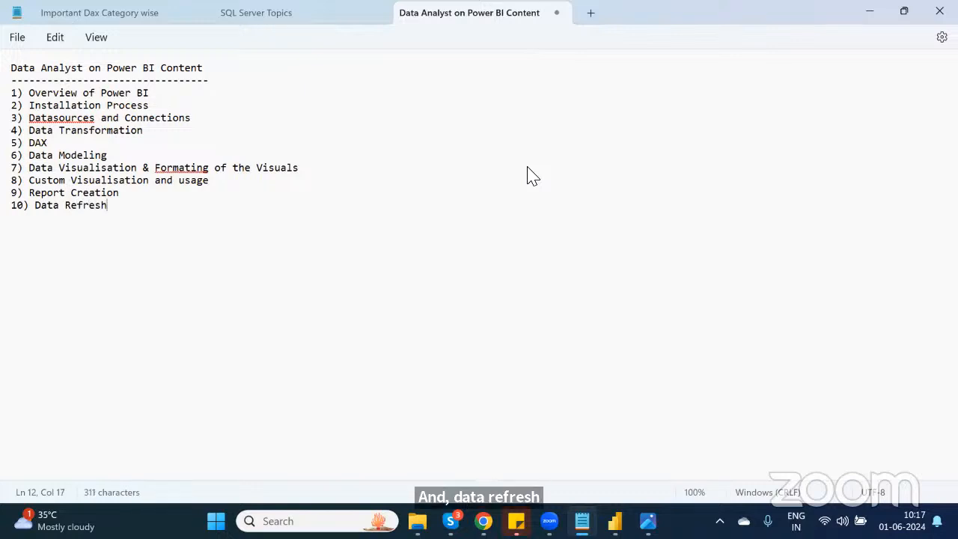
type(" and publishing")
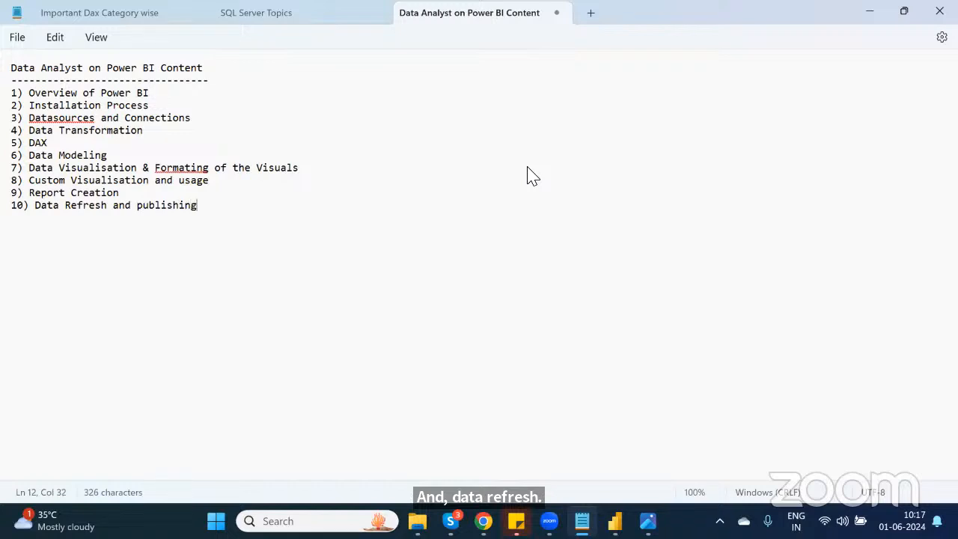
key("Return")
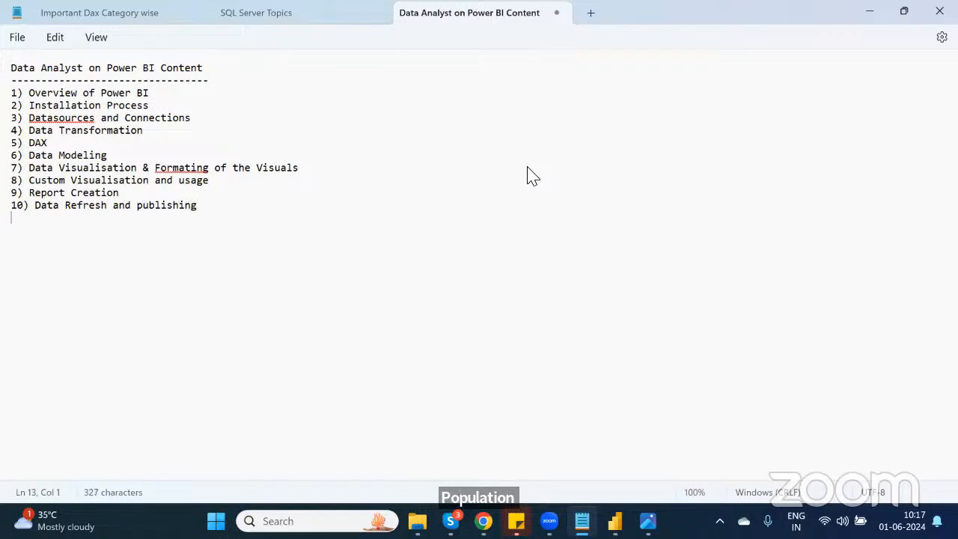
Step: Add item "11) Power Bi Service" to the list
type("11) ")
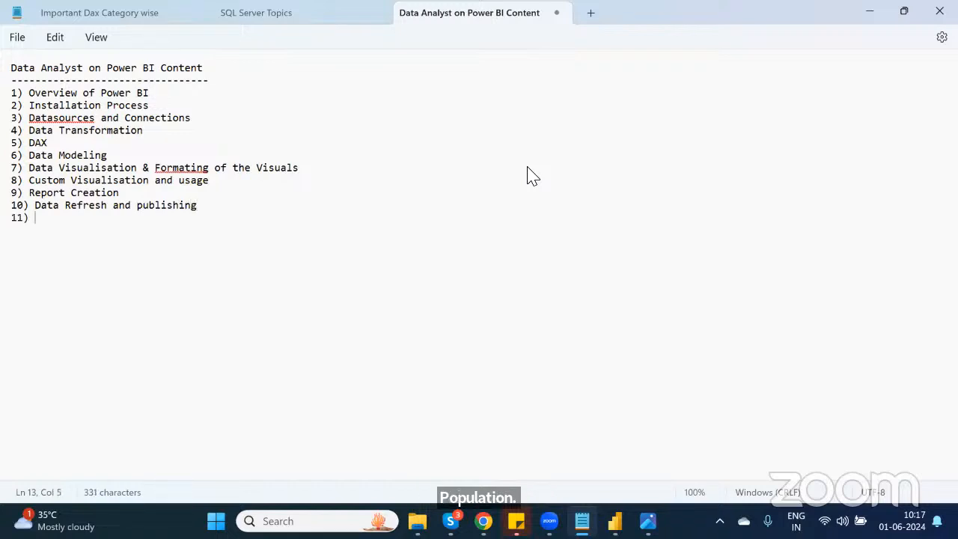
type("Power B")
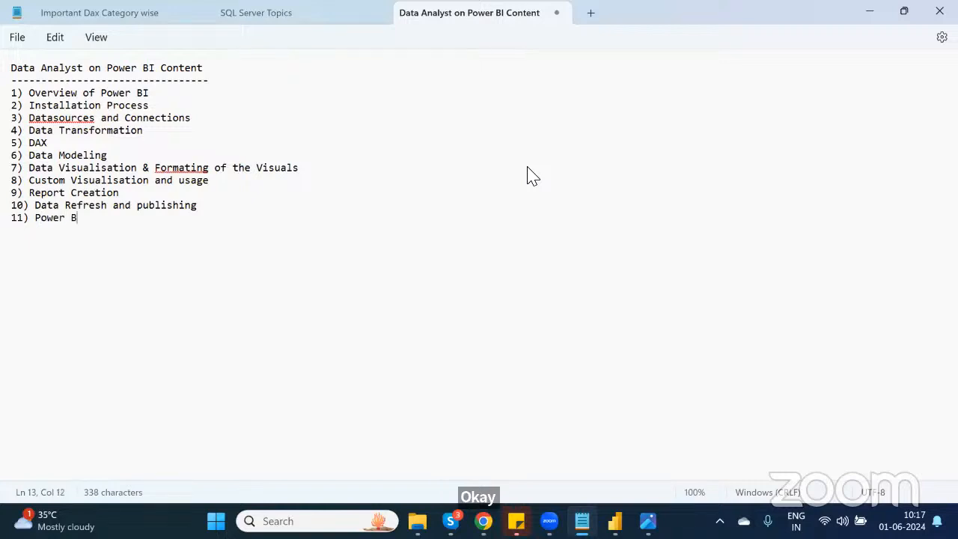
type("i Servic")
type("e")
key("Return")
Step: Add item "12) Dasboard Design" and leave a few blank lines below the list
type("12) ")
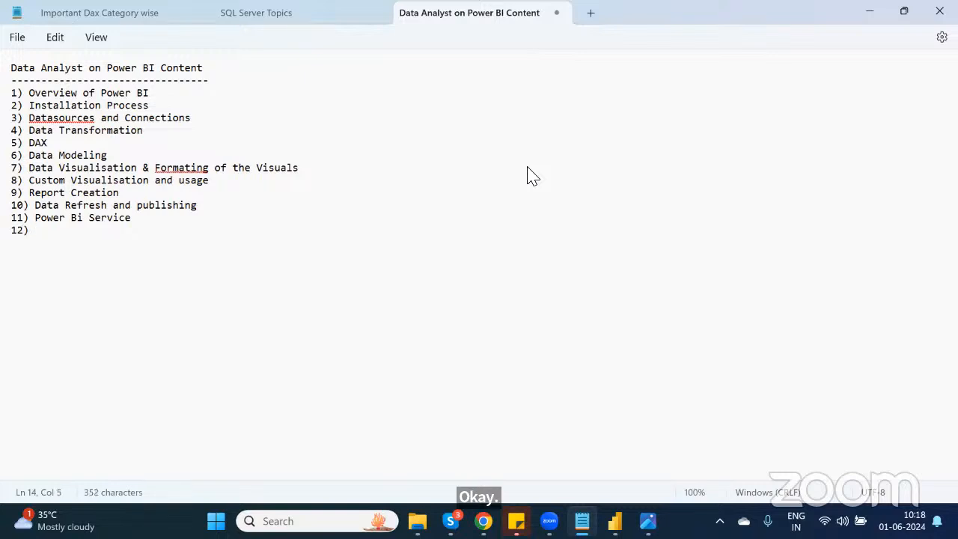
type("Dasboard Design")
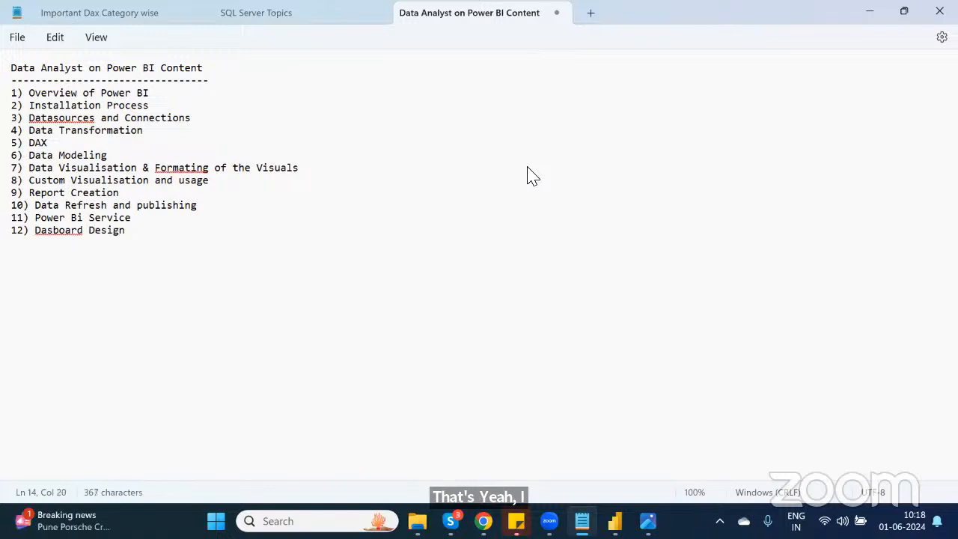
key("Return")
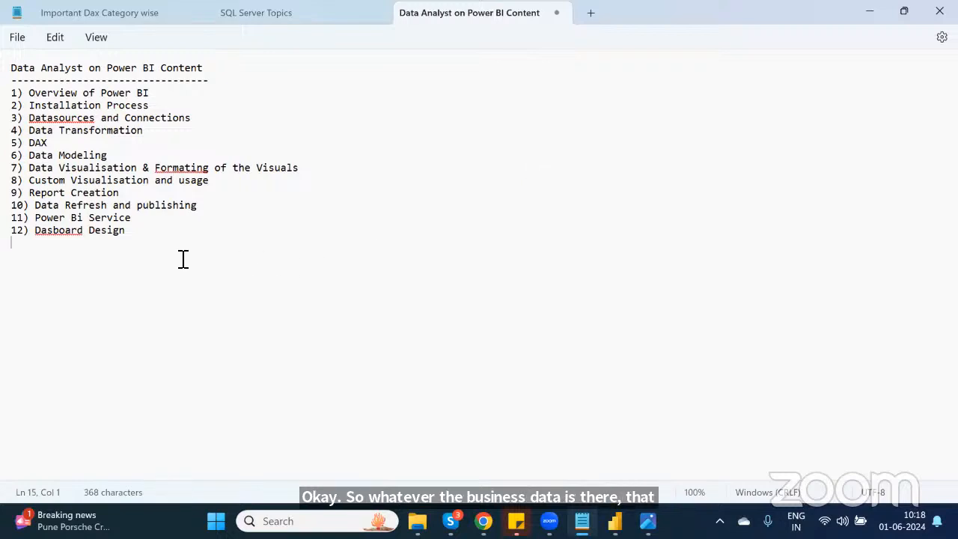
key("Return")
key("Return")
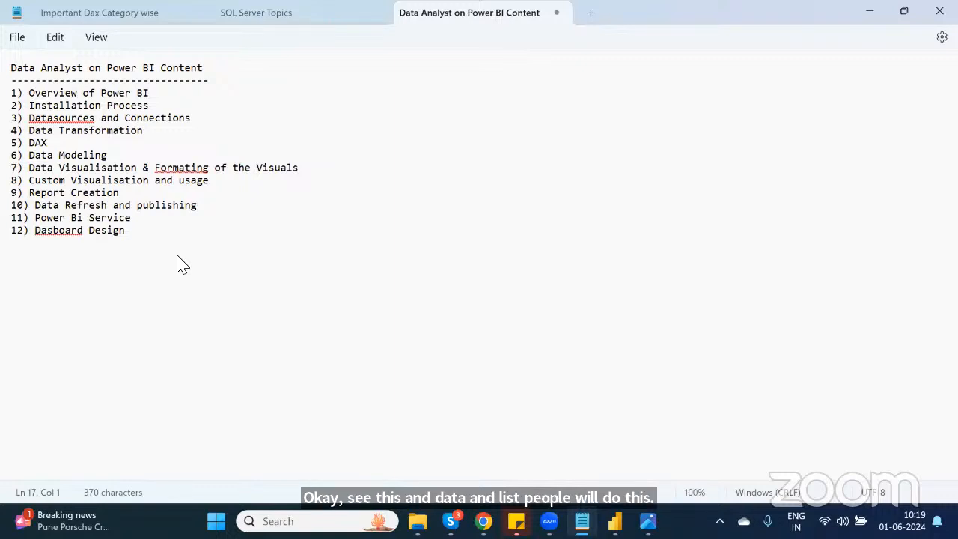
key("Return")
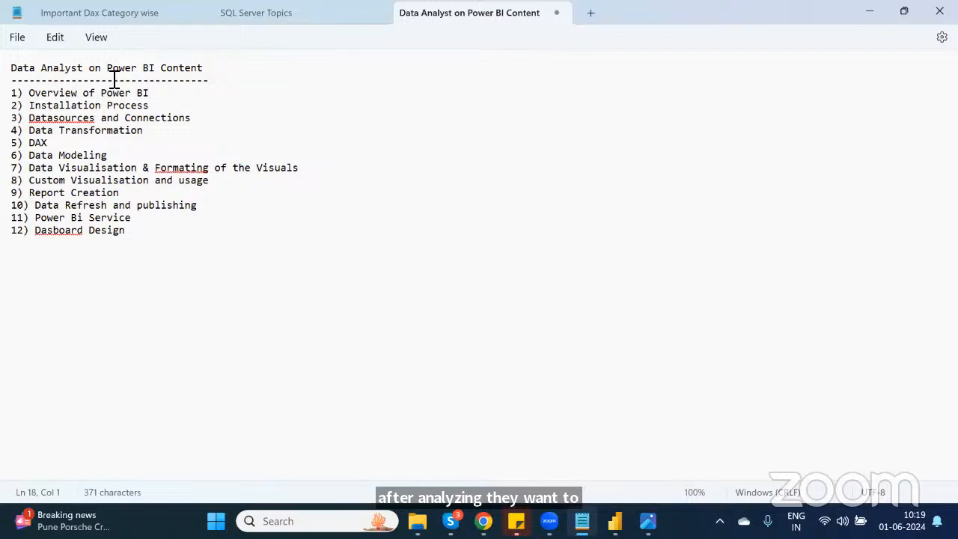
Step: Highlight "Power BI" in the note's title while explaining it
left_click_drag(107, 67, 168, 67)
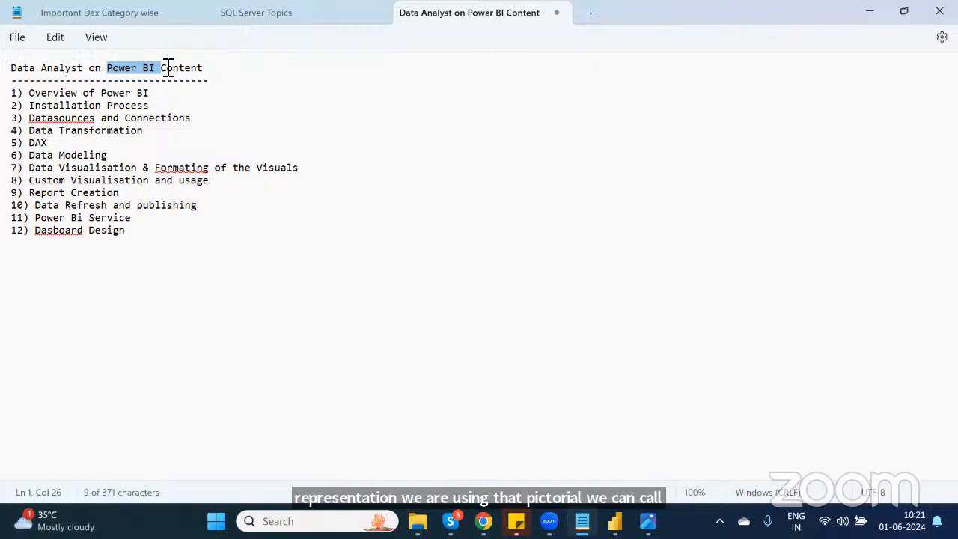
left_click(178, 280)
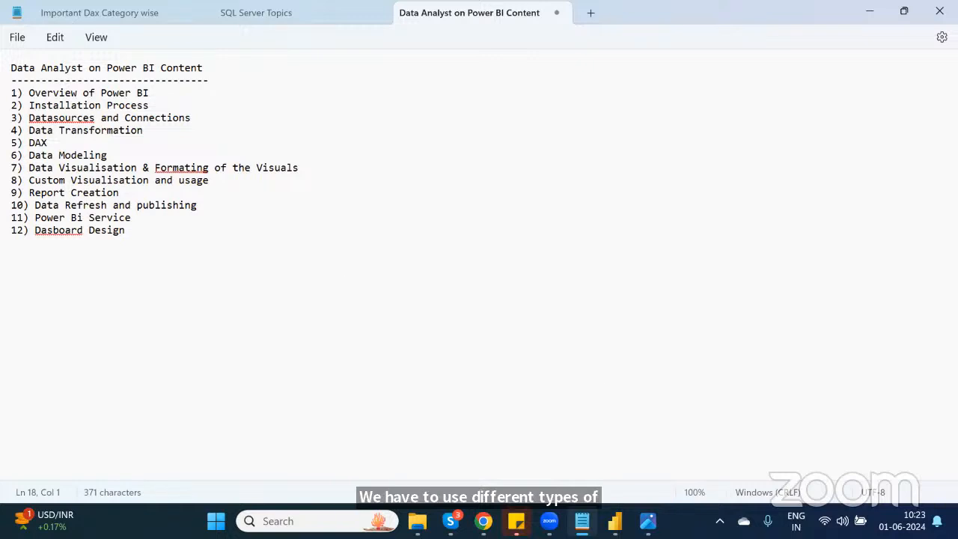
Step: Switch to Power BI Desktop, save its pending changes, and close the application
mouse_move(614, 521)
left_click(614, 441)
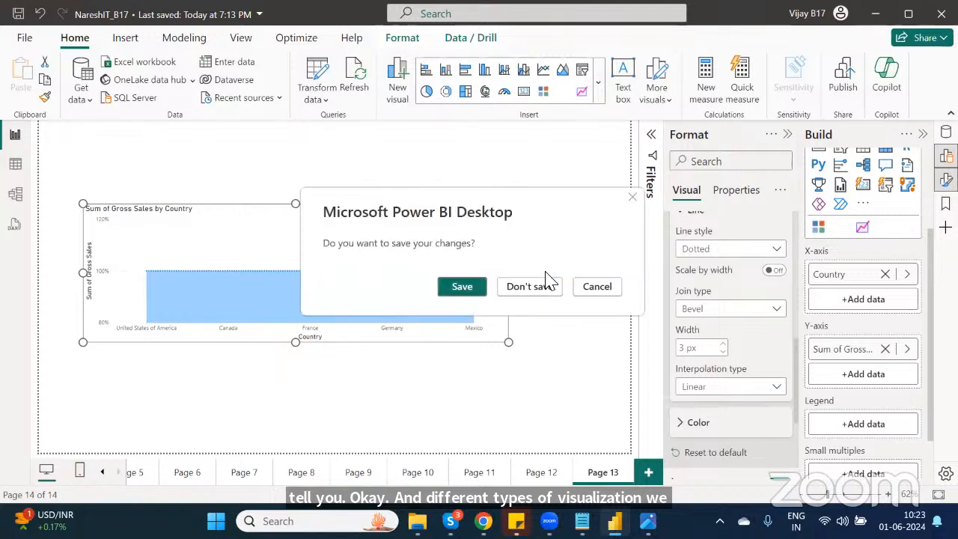
left_click(450, 288)
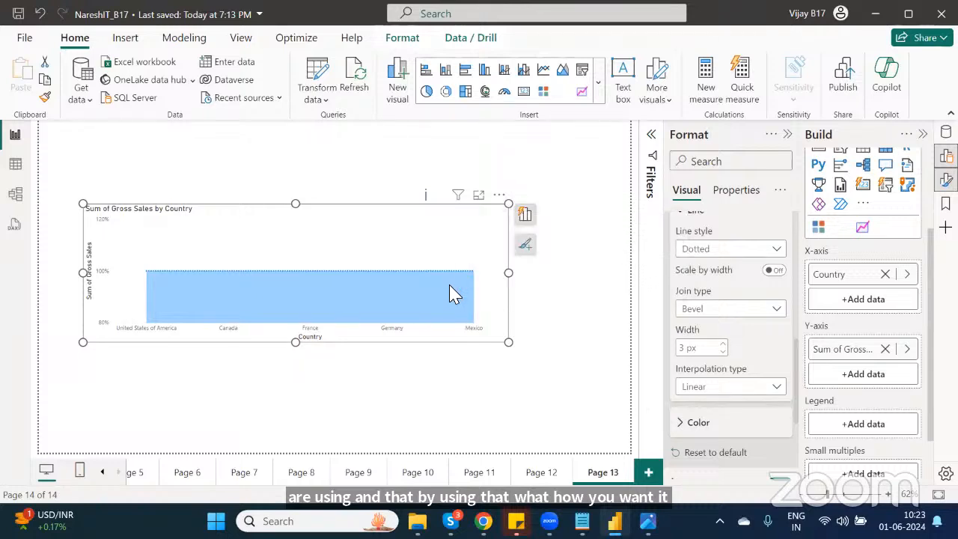
key("alt+F4")
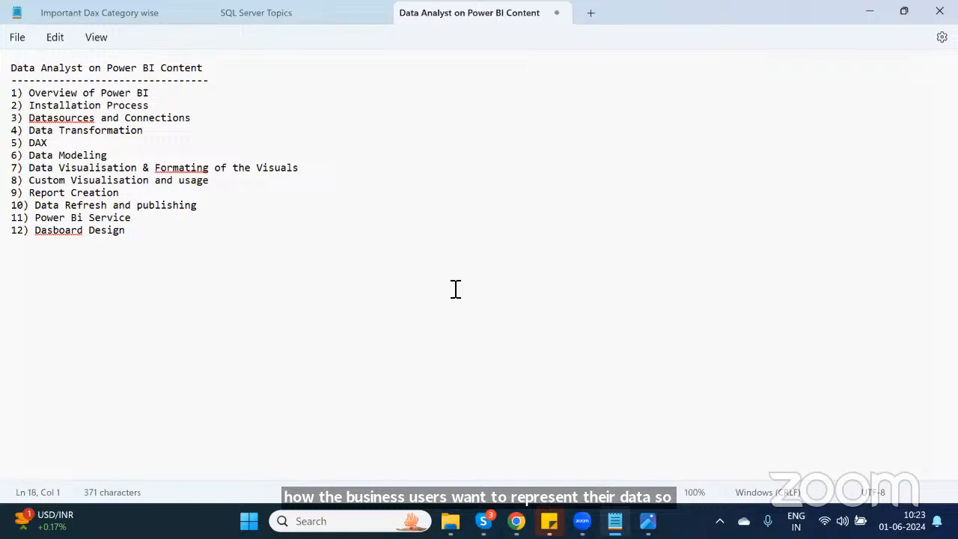
Step: Return to the note and add another blank line below the list
left_click(222, 256)
key("Return")
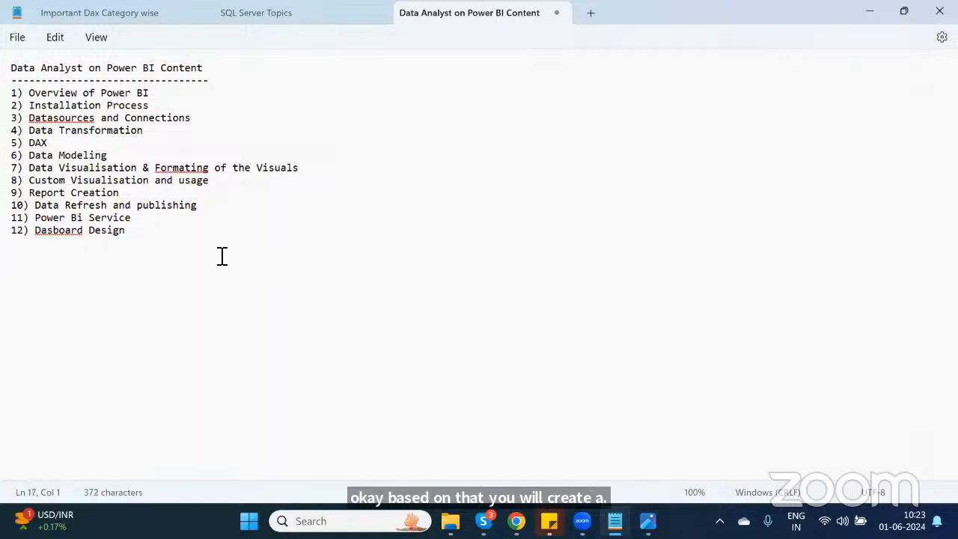
Step: Below the list, add the heading "INstallation Process:" and start a new line
type("IN")
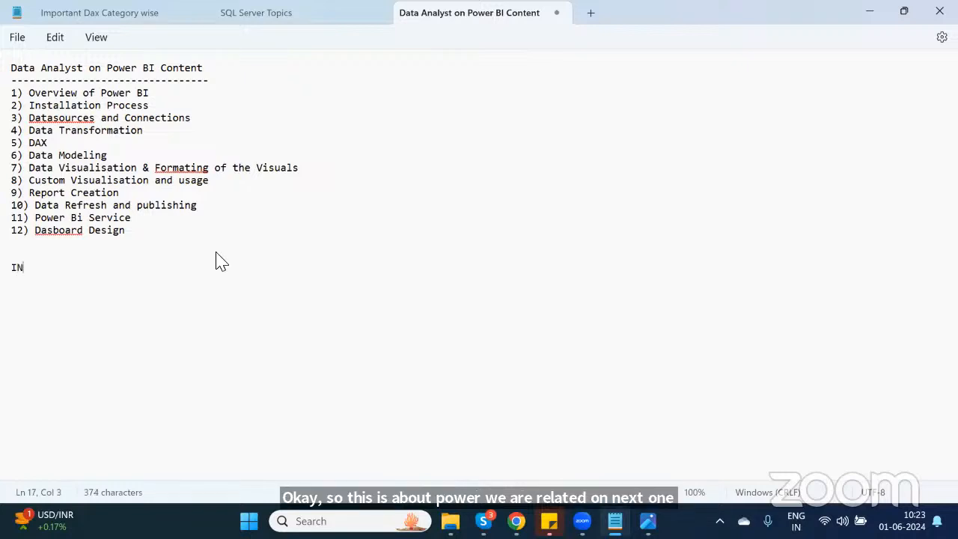
type("stallation p")
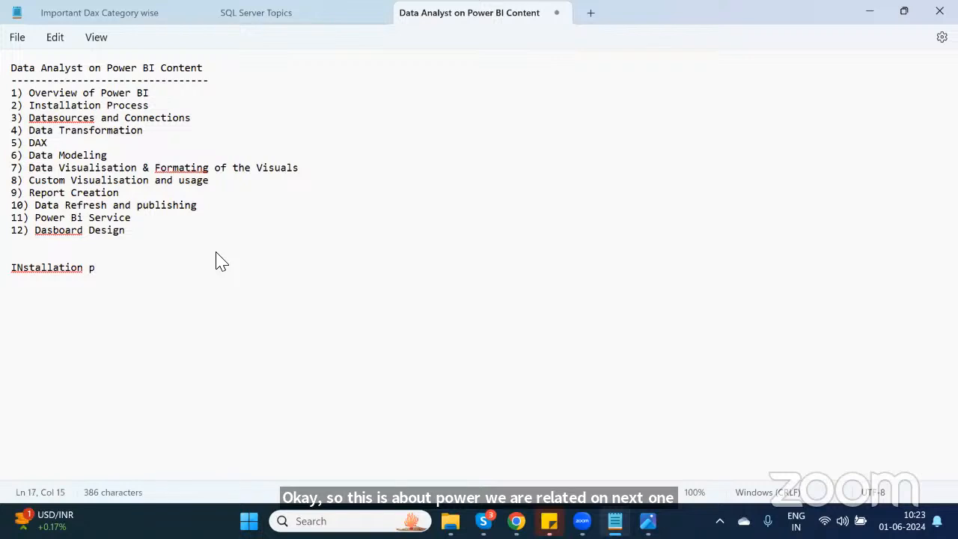
type("ROCE")
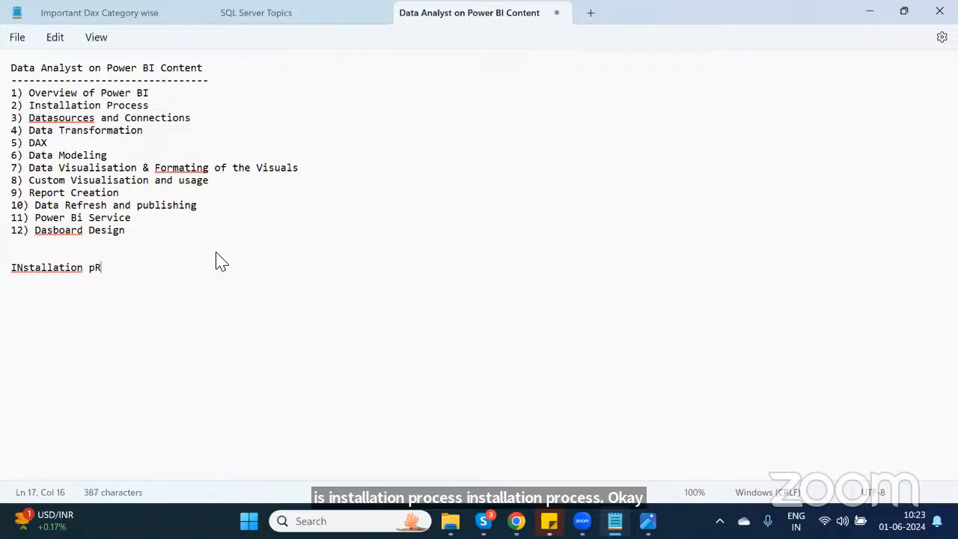
key("BackSpace")
key("BackSpace")
key("BackSpace")
key("BackSpace")
key("BackSpace")
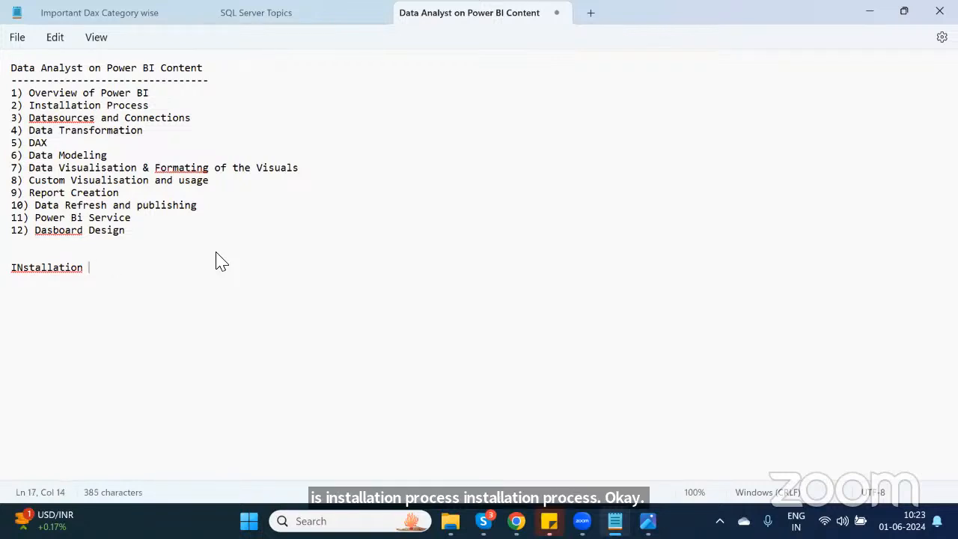
type("p")
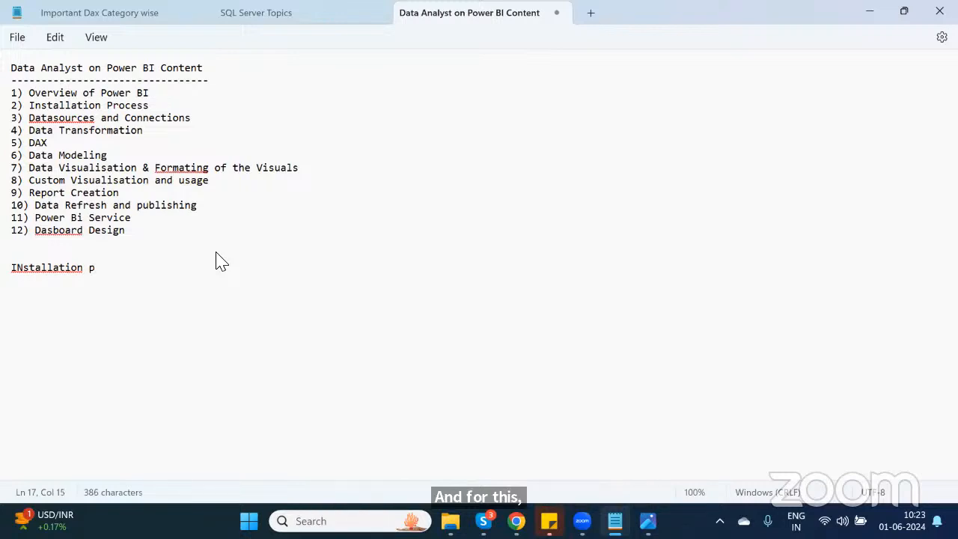
key("BackSpace")
type("P")
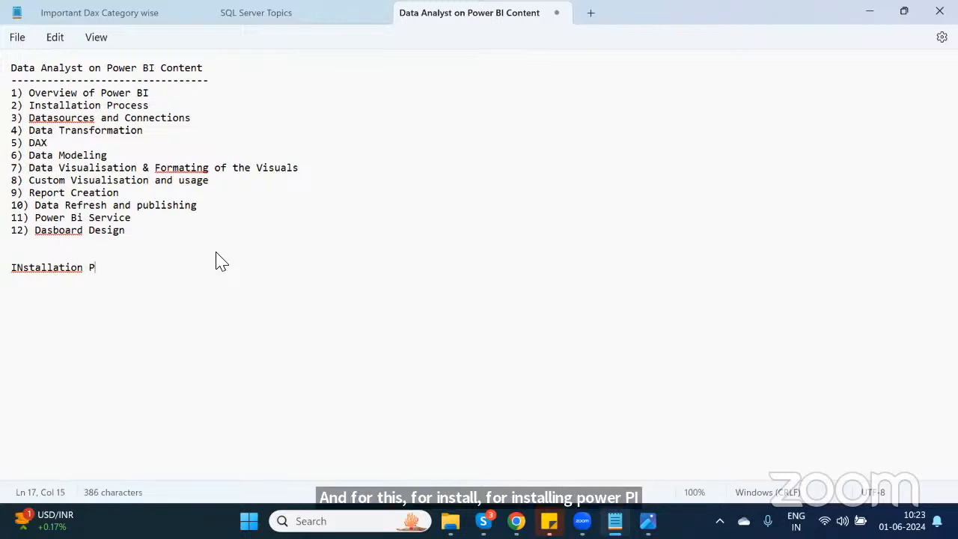
type("rocess:")
key("Return")
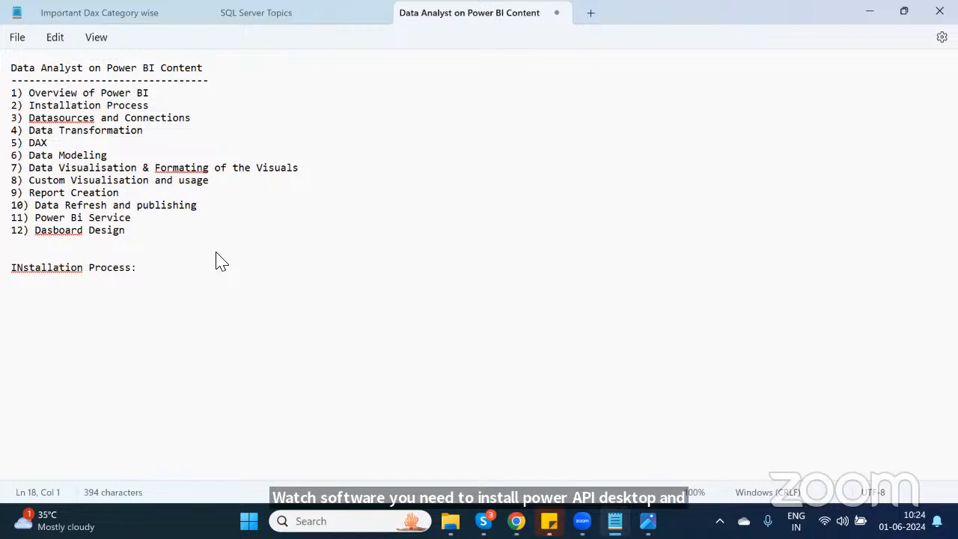
Step: Add item "1) Power BI Desktop" under the installation heading
left_click(172, 304)
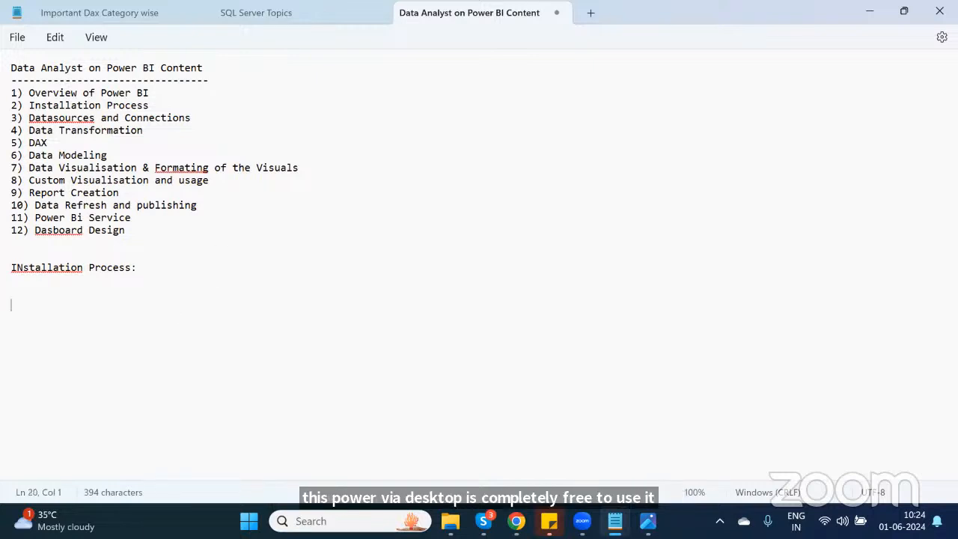
key("BackSpace")
type("1) Power BI")
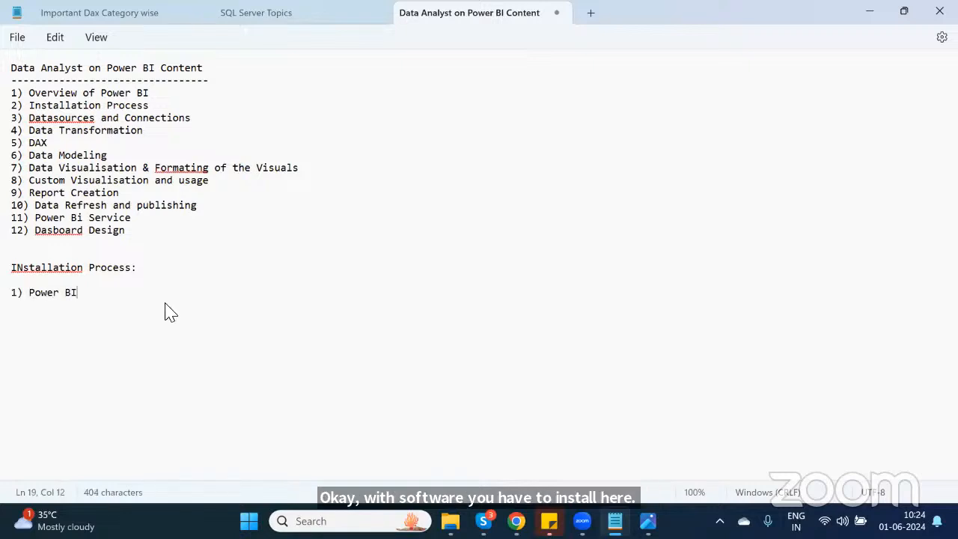
type(" Desktop")
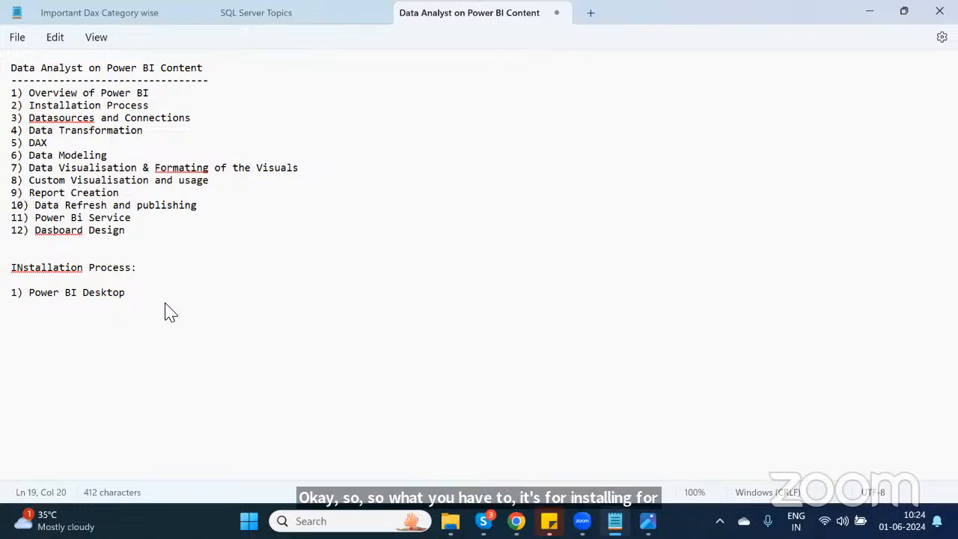
Step: After a blank line, add the subheading "Pre-Requists for Power BI" and start a new line
key("Return")
key("Return")
type("Pre")
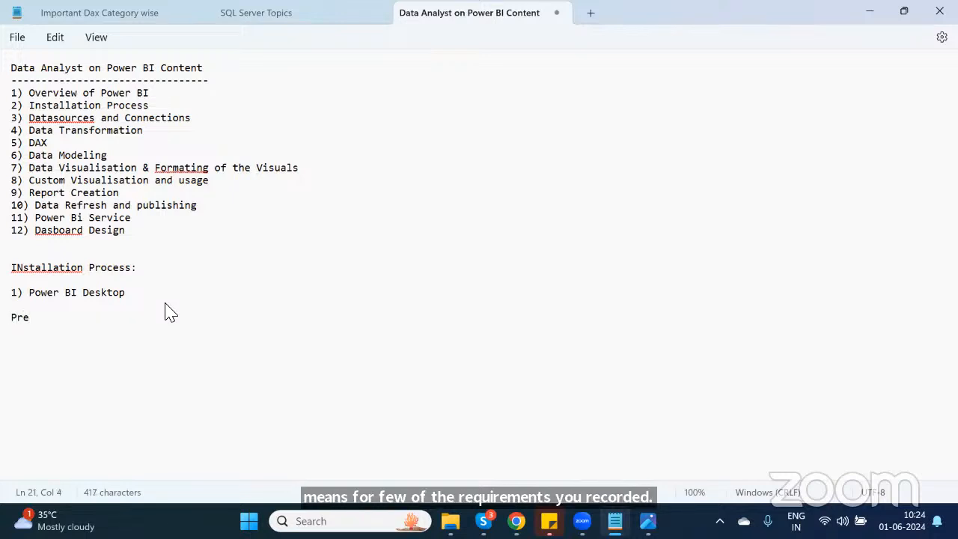
type("-")
type("Reqi")
key("BackSpace")
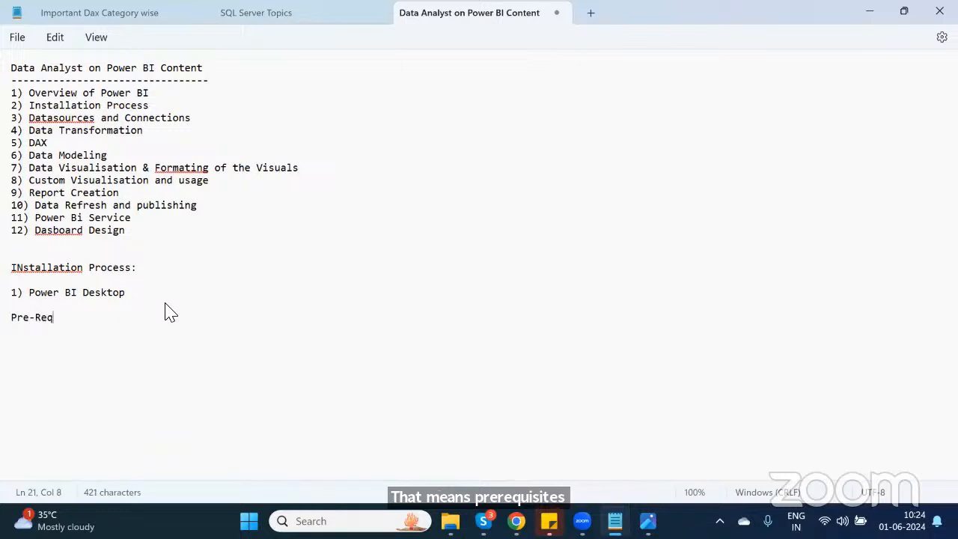
type("uists ")
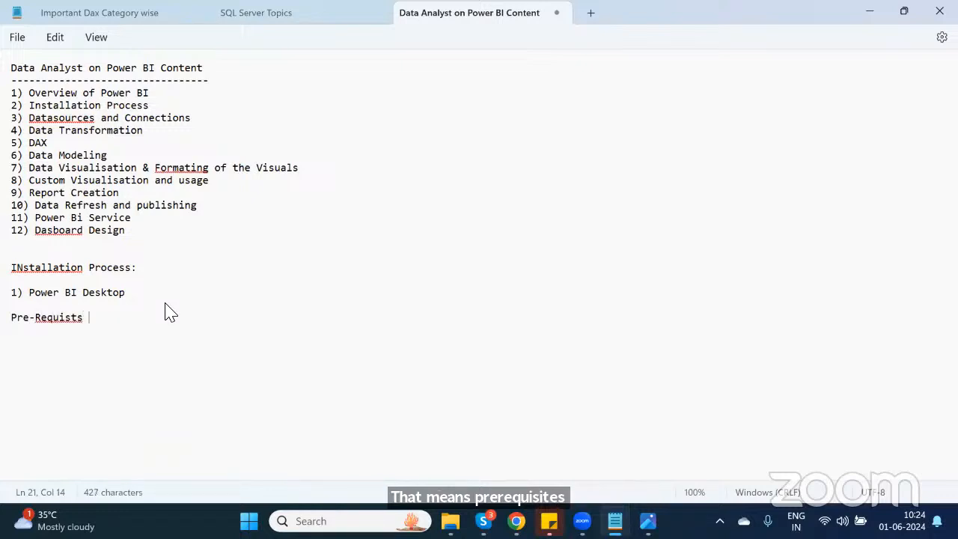
type(" for ")
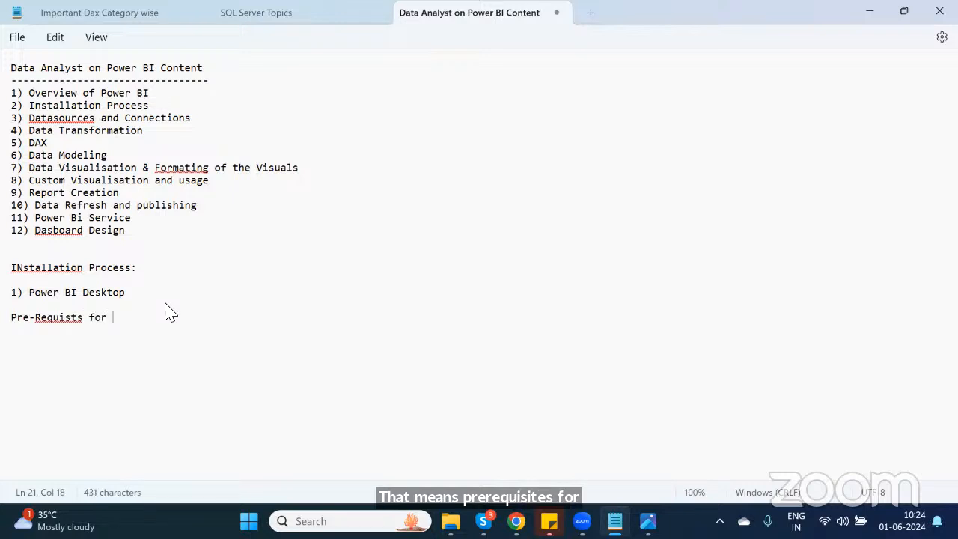
type("Power BI")
key("Return")
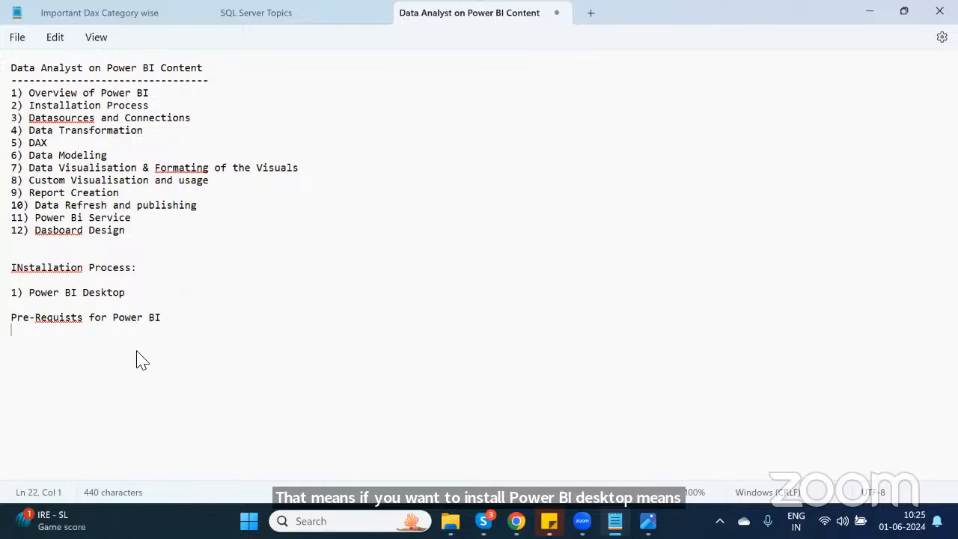
Step: Add requirement "1) Minimum 8 gb ram is required or minimum 250 GB SSD" and highlight its SSD part while explaining
type("1) ")
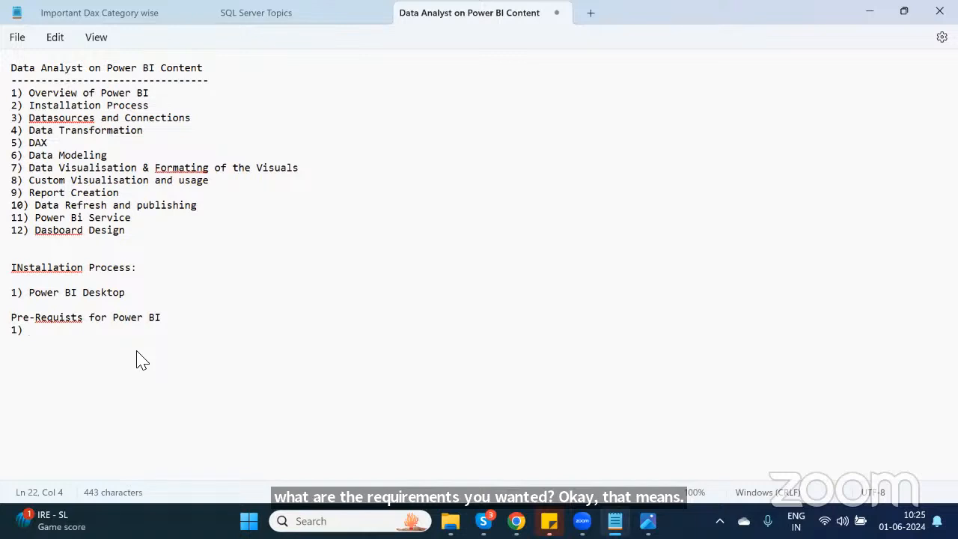
type("Mi")
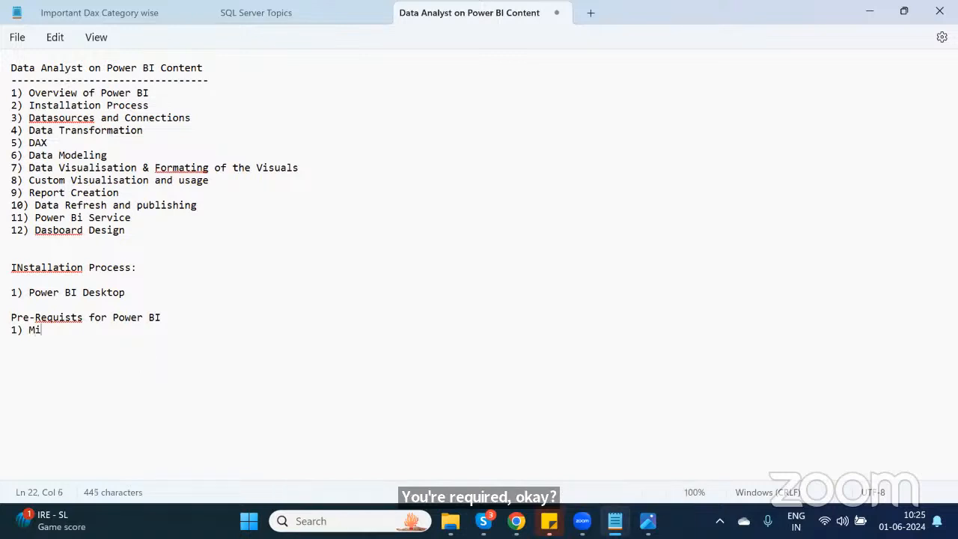
type("nimum")
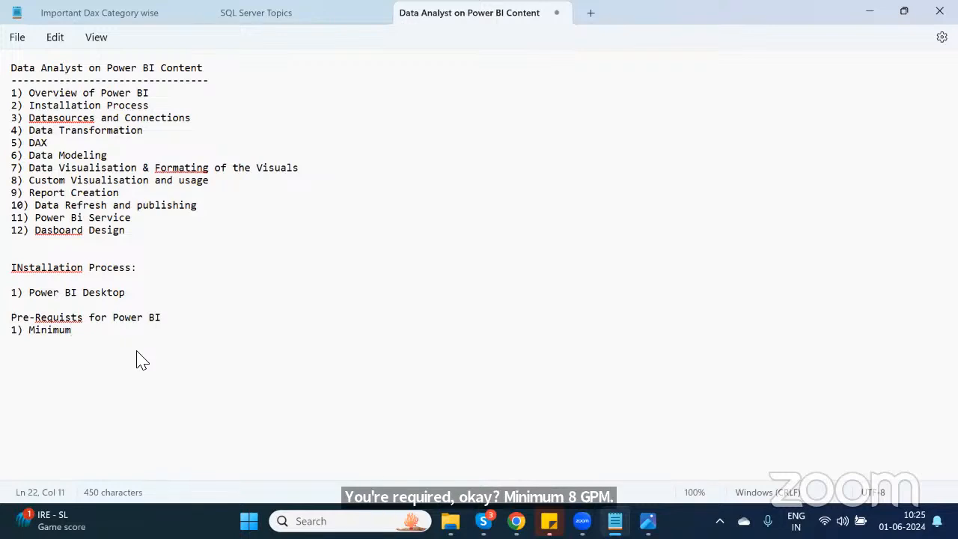
type(" 8")
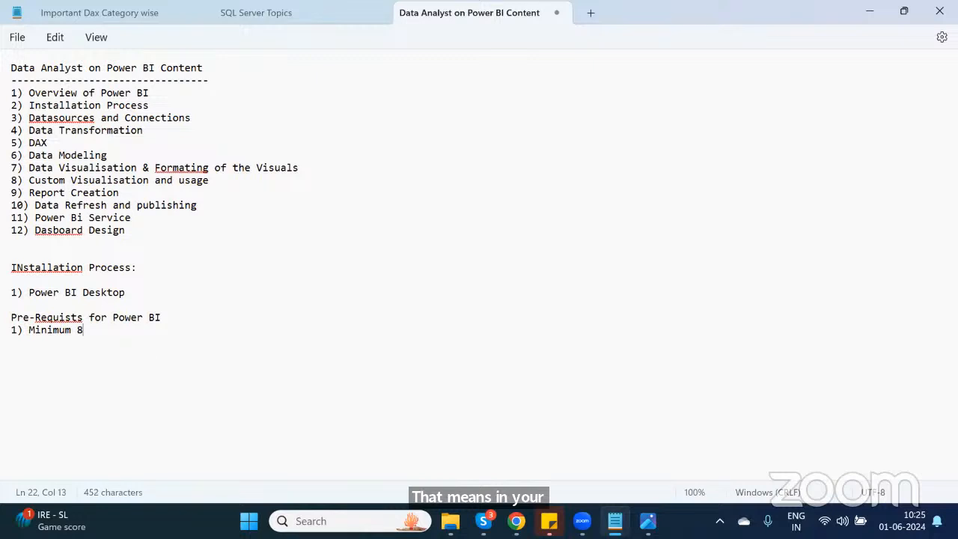
type(" gb ram")
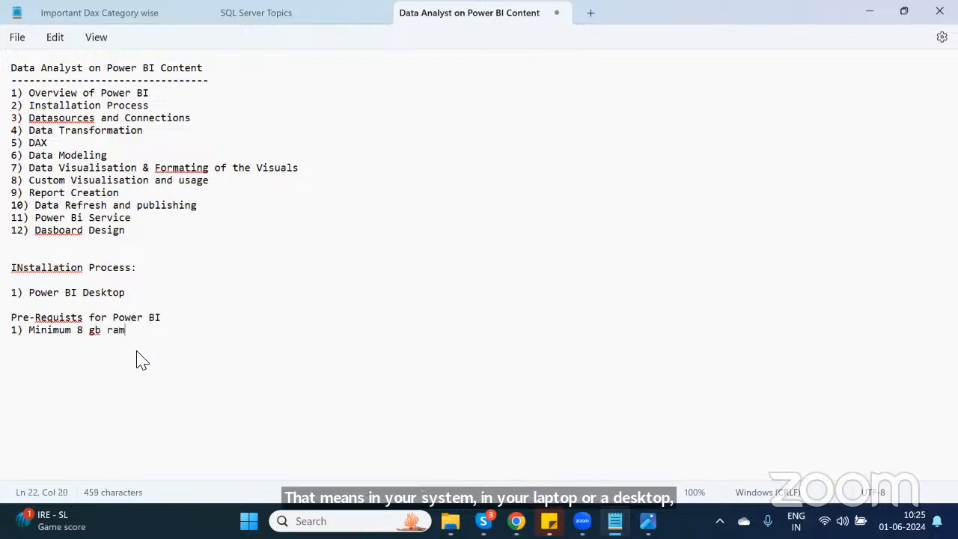
type(" is req")
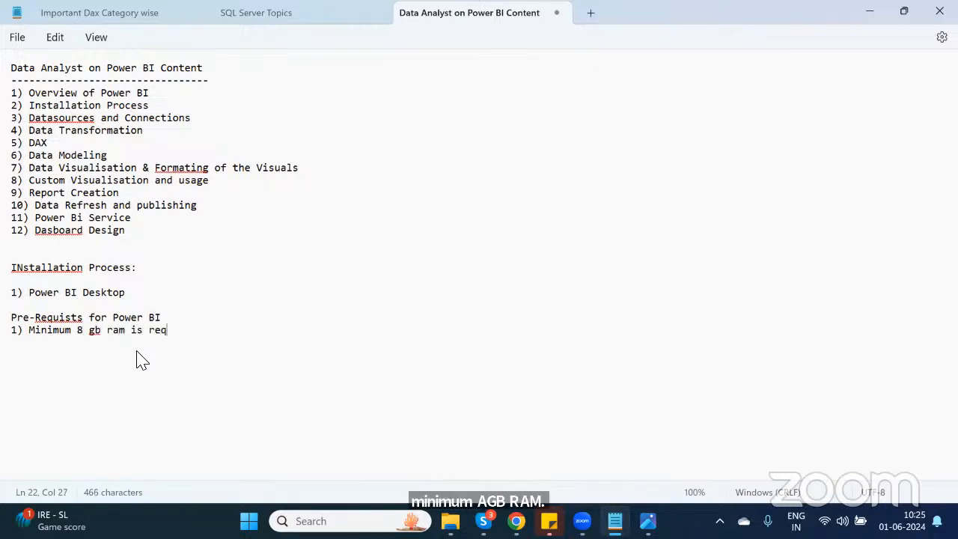
type("uired or")
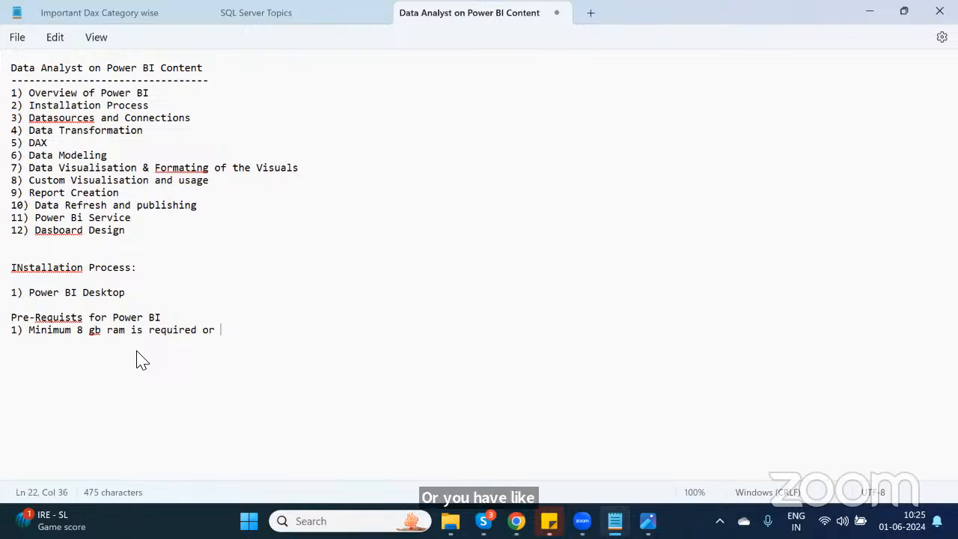
type("25")
key("BackSpace")
key("BackSpace")
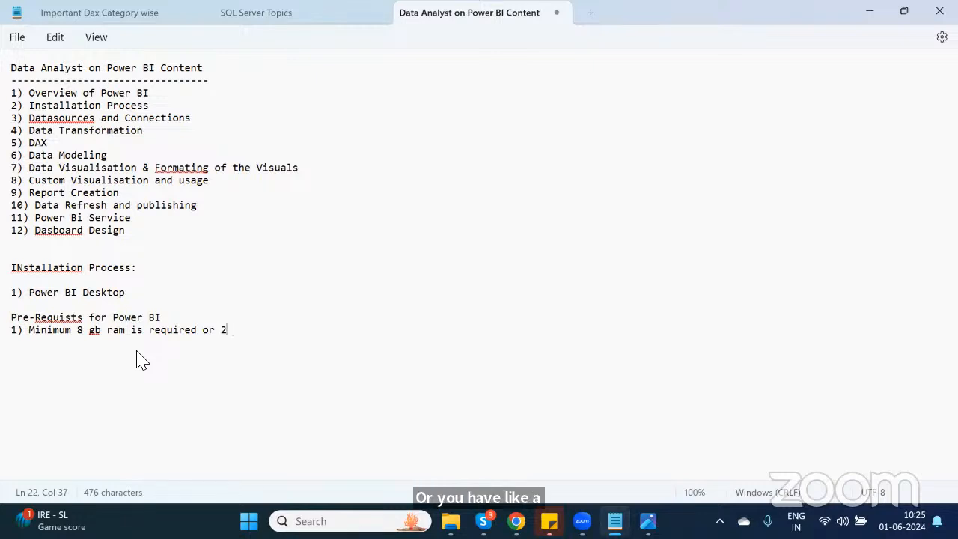
type("min")
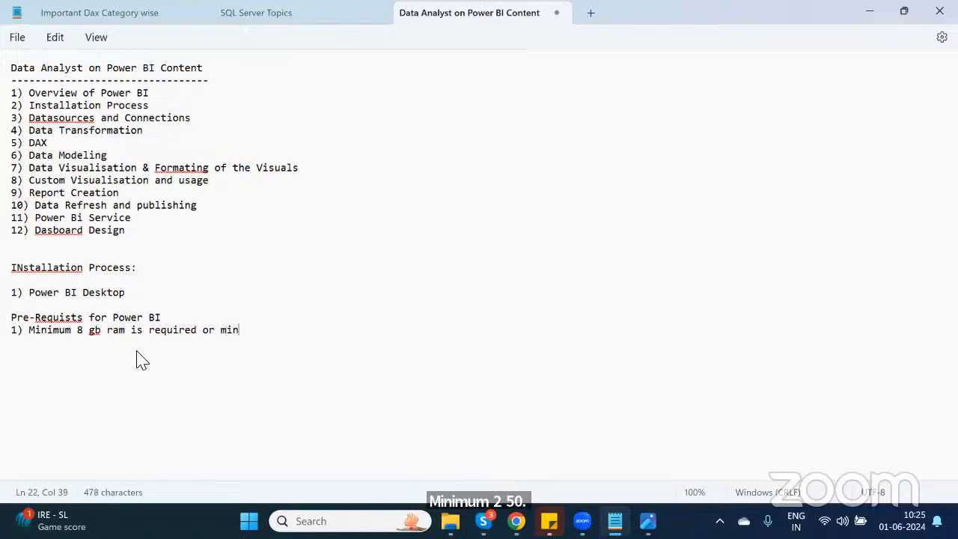
type("i")
type("mum ")
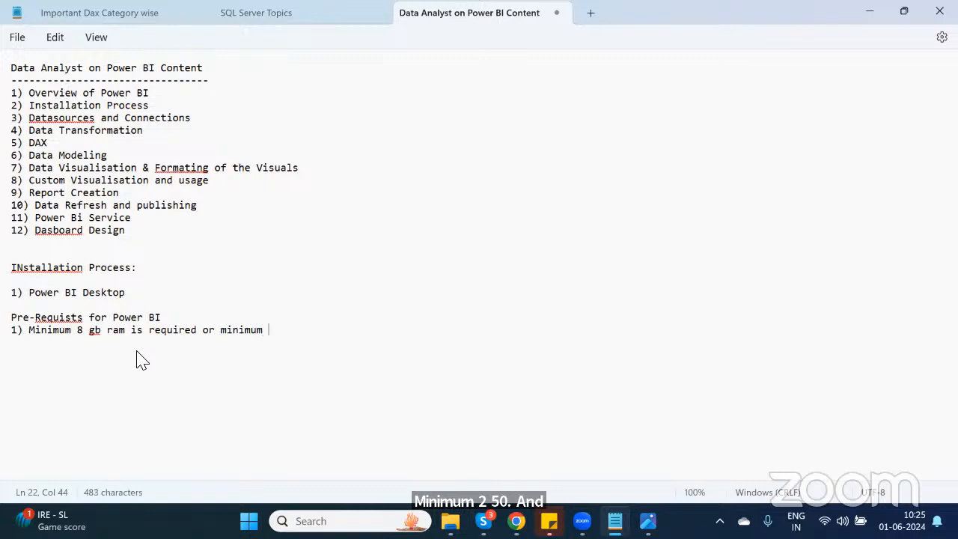
type("250 ")
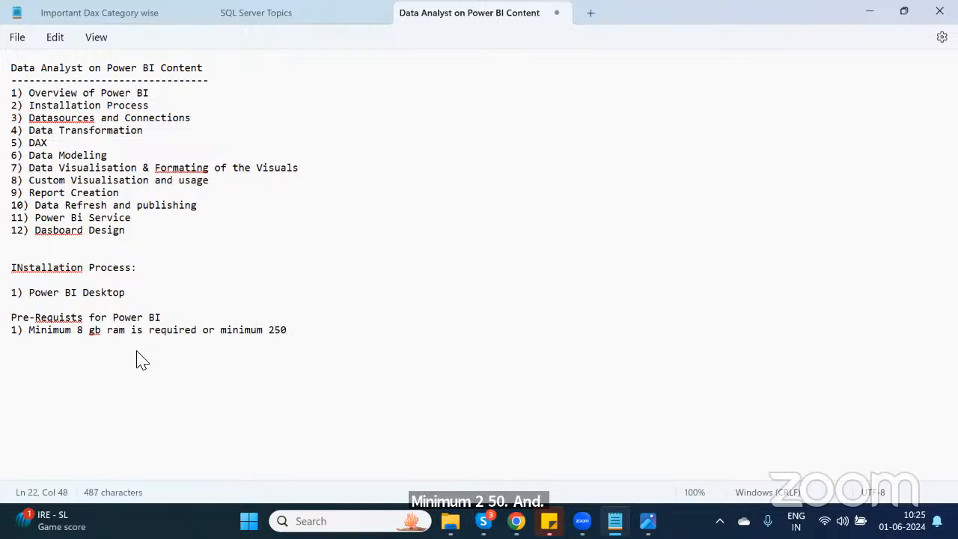
type("GB SSC")
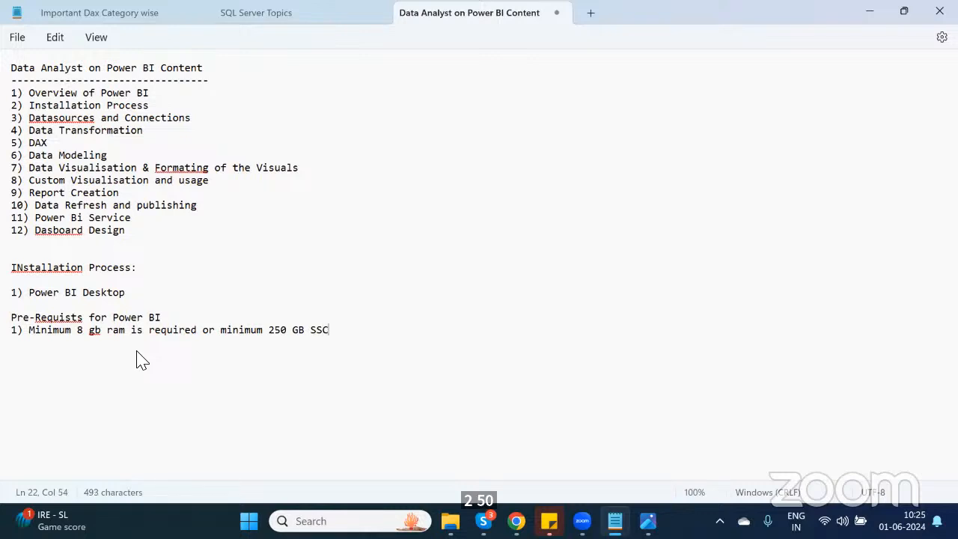
key("BackSpace")
type("D")
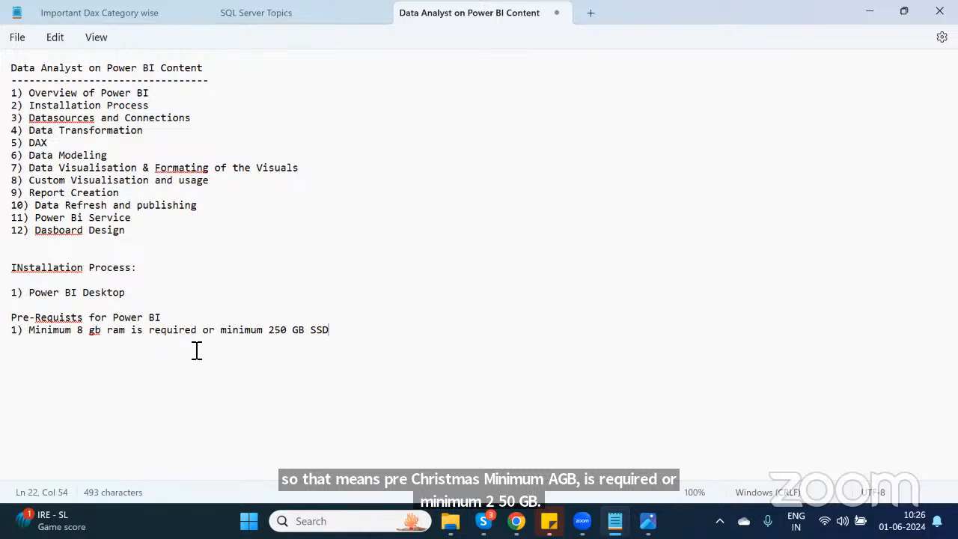
left_click_drag(225, 333, 333, 336)
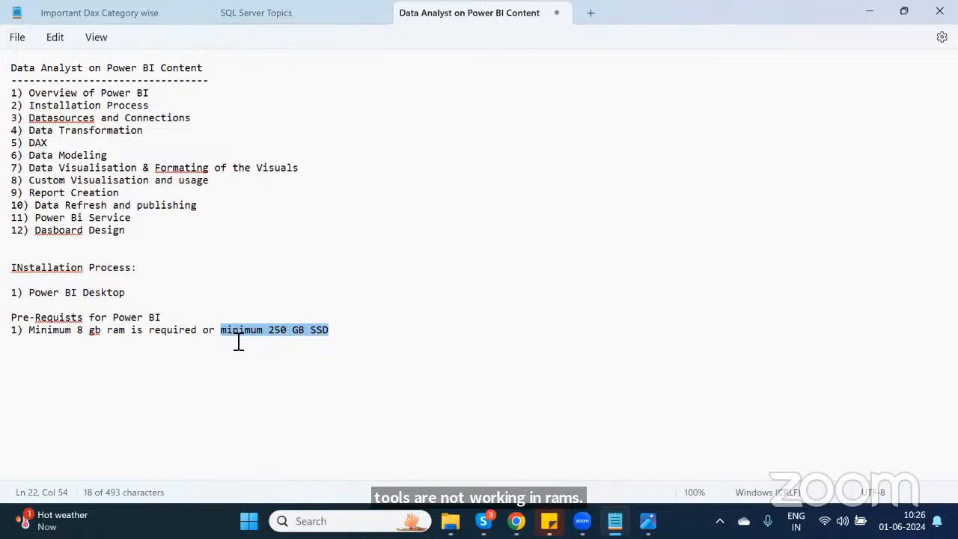
left_click(386, 336)
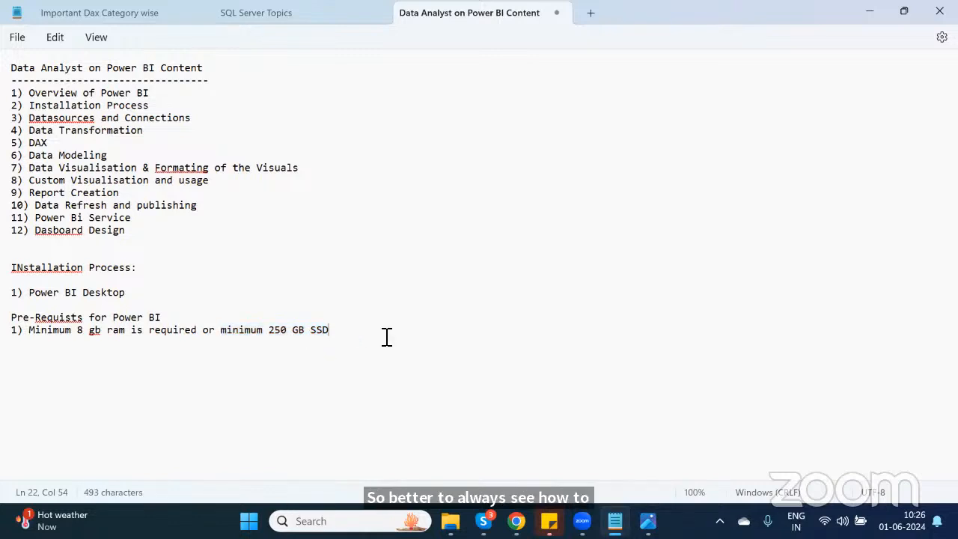
Step: On a new line, add requirement "2) In windows OS only power bi will works" and leave a blank line after it
key("Return")
type("2")
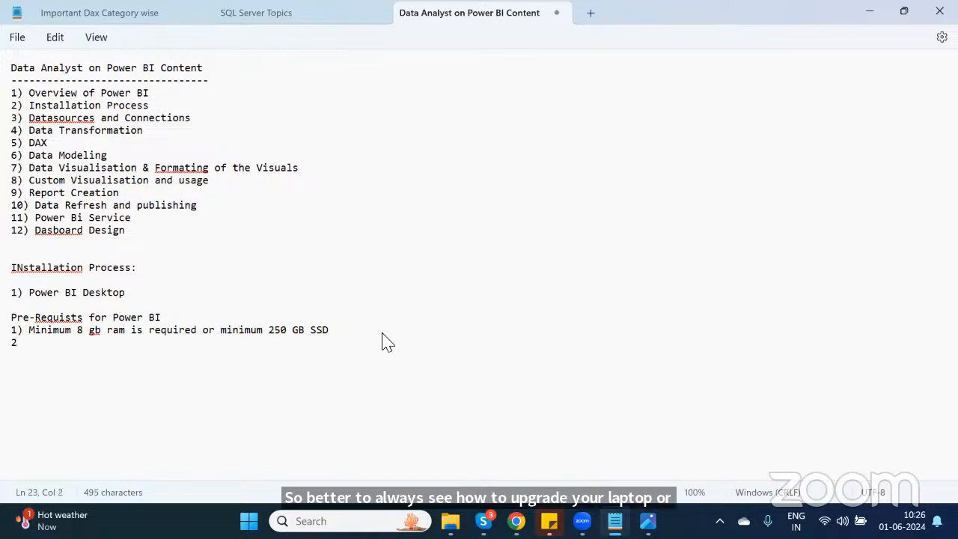
type(") In wind")
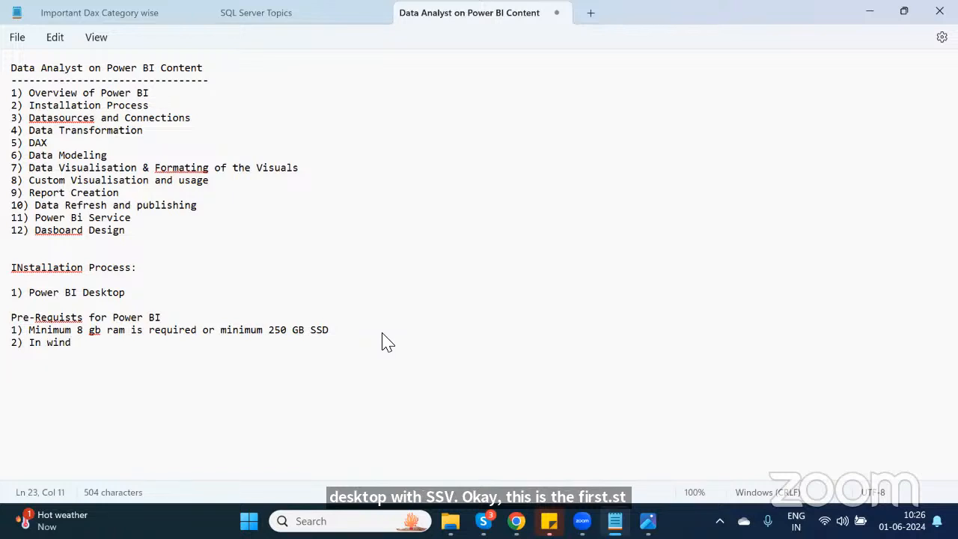
type("ow")
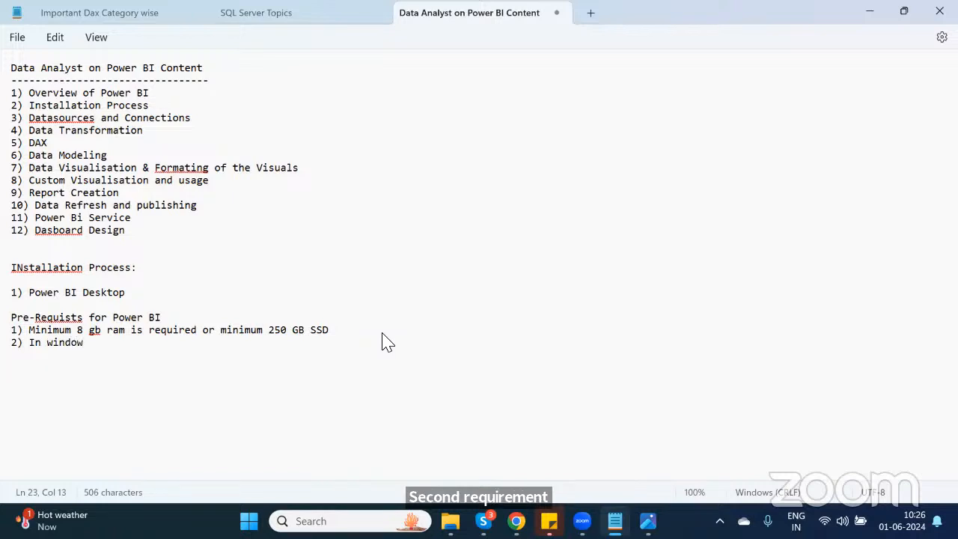
type("s ")
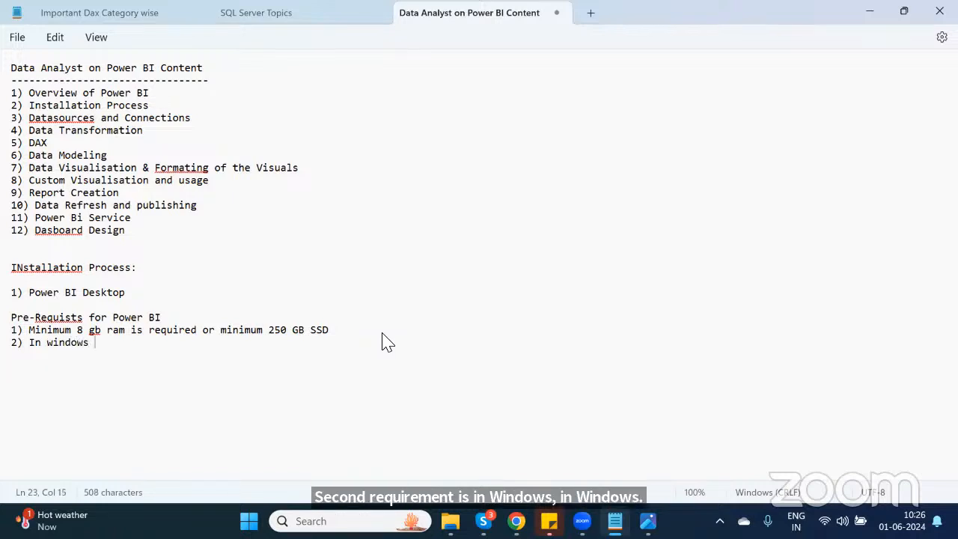
type("OS ")
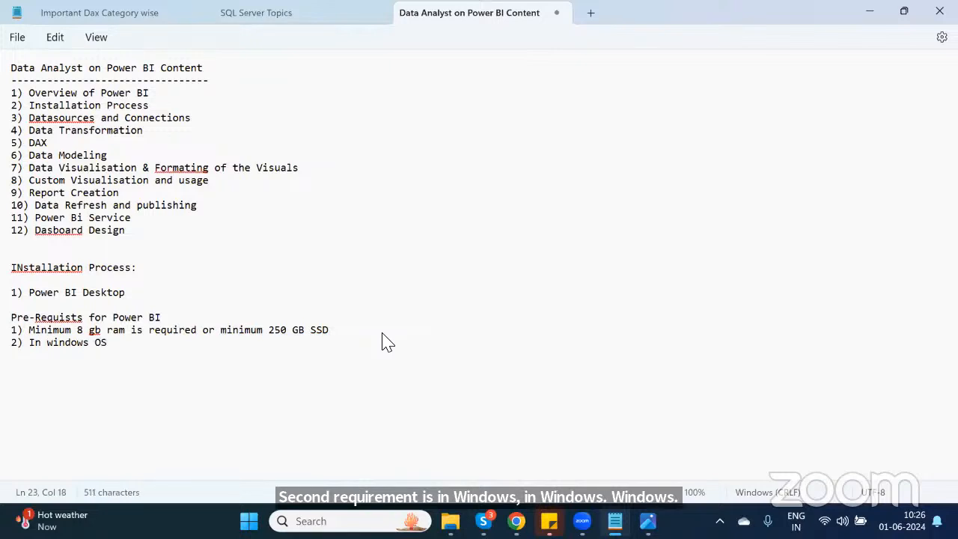
type("only power b")
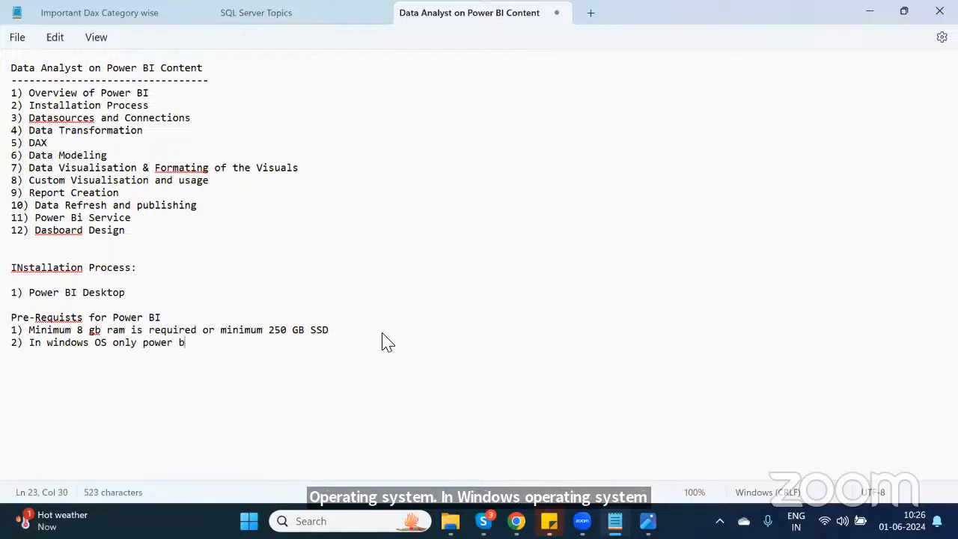
type("i will works")
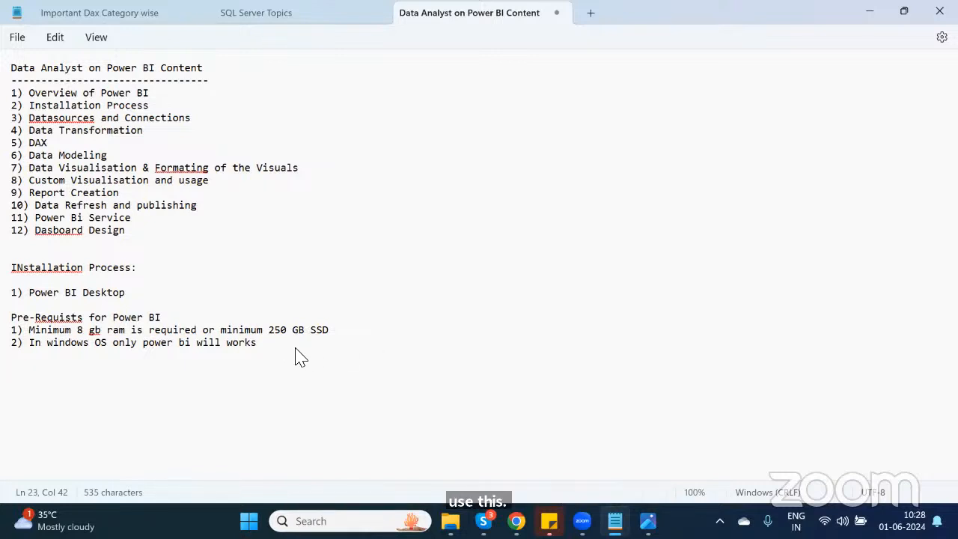
key("Return")
key("Return")
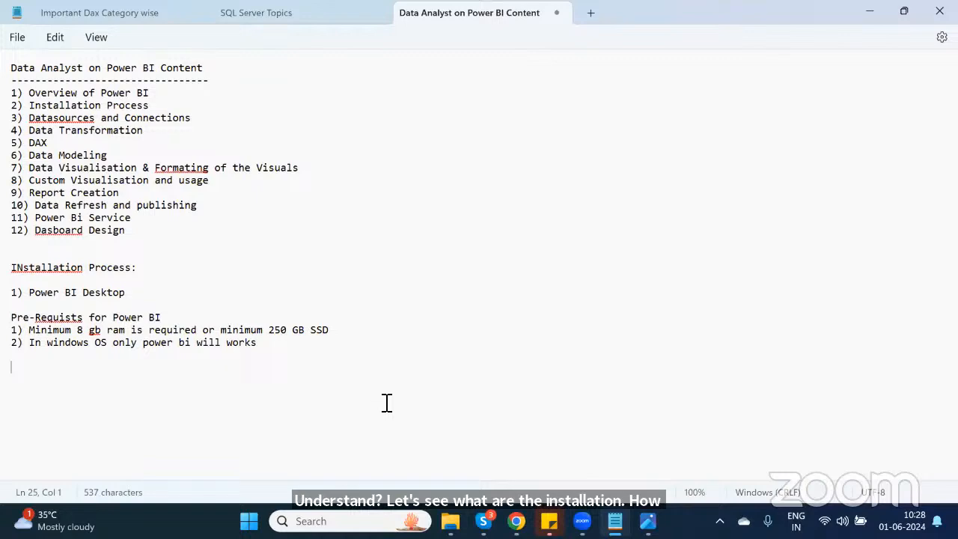
Step: Switch to the browser, open a new tab, search Google for "power bi desktop download" and open Microsoft's download page
left_click(401, 429)
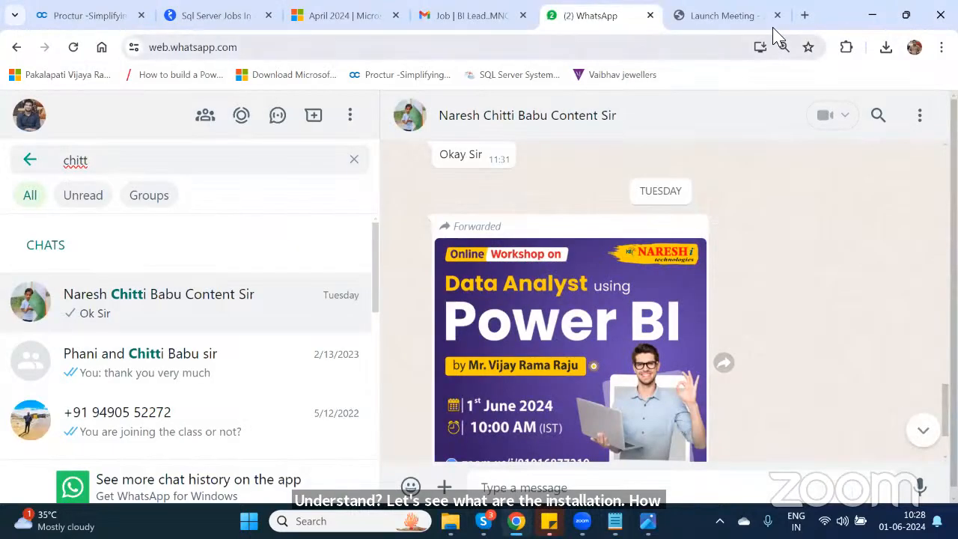
left_click(804, 15)
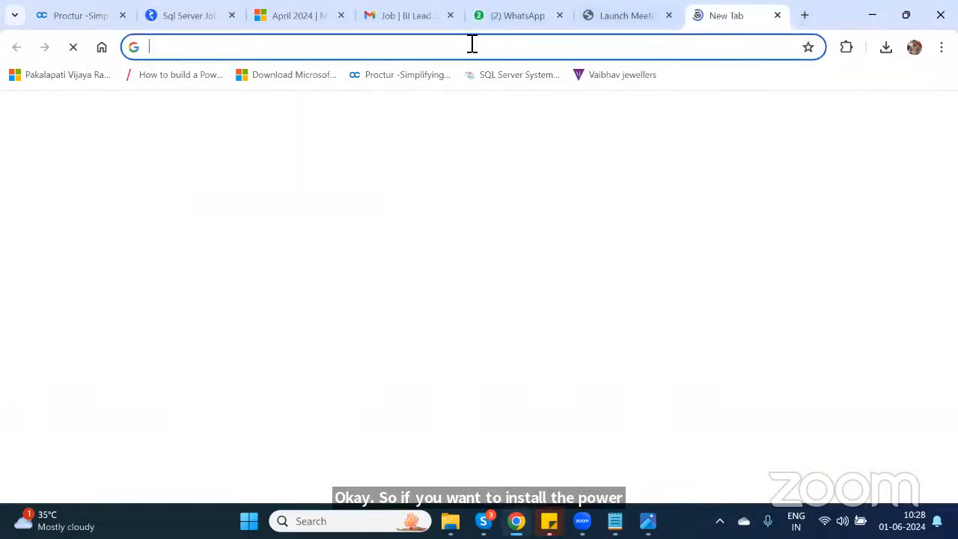
type("go")
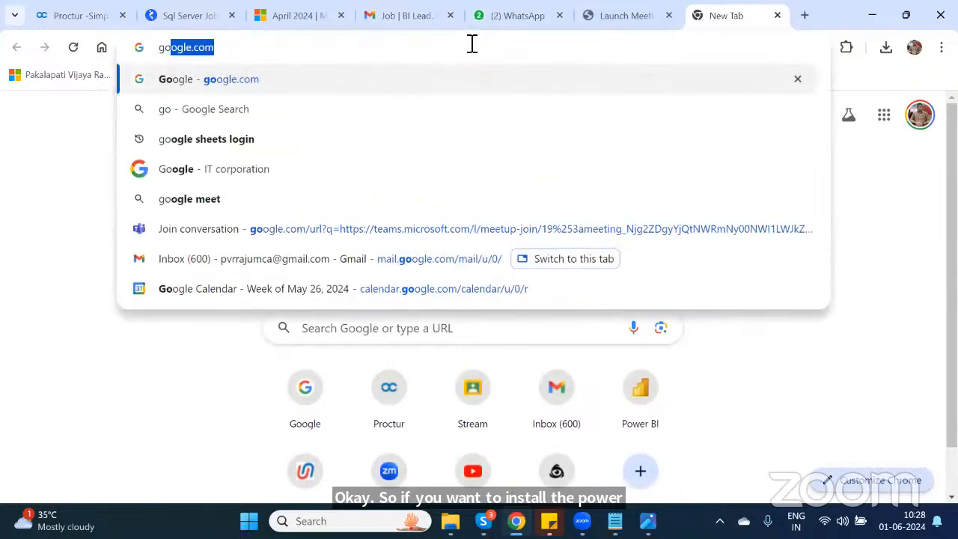
key("Return")
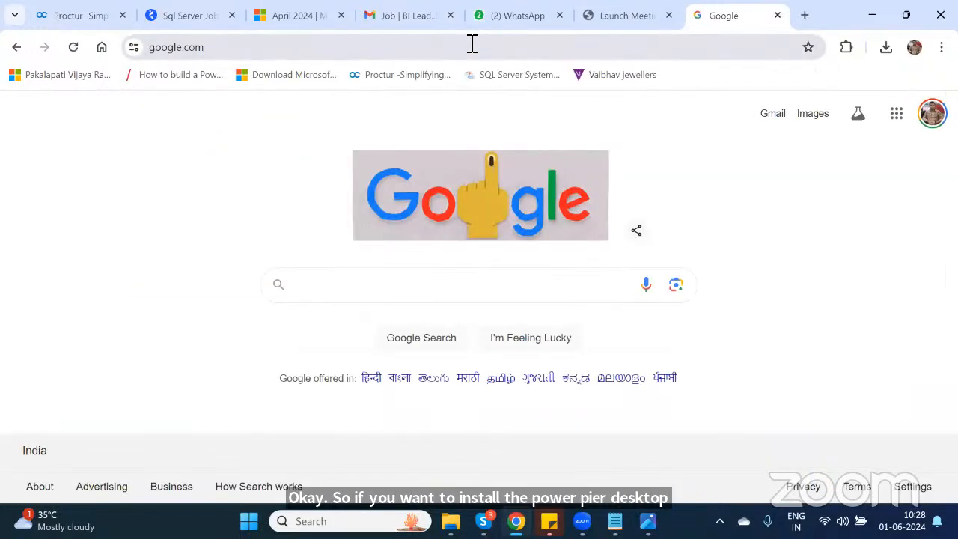
type("power bi desk")
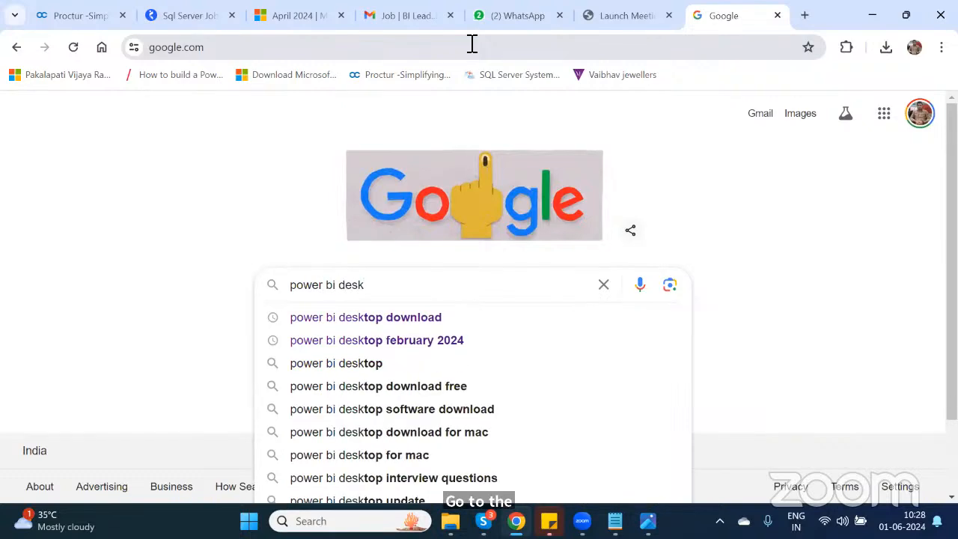
key("Down")
key("Return")
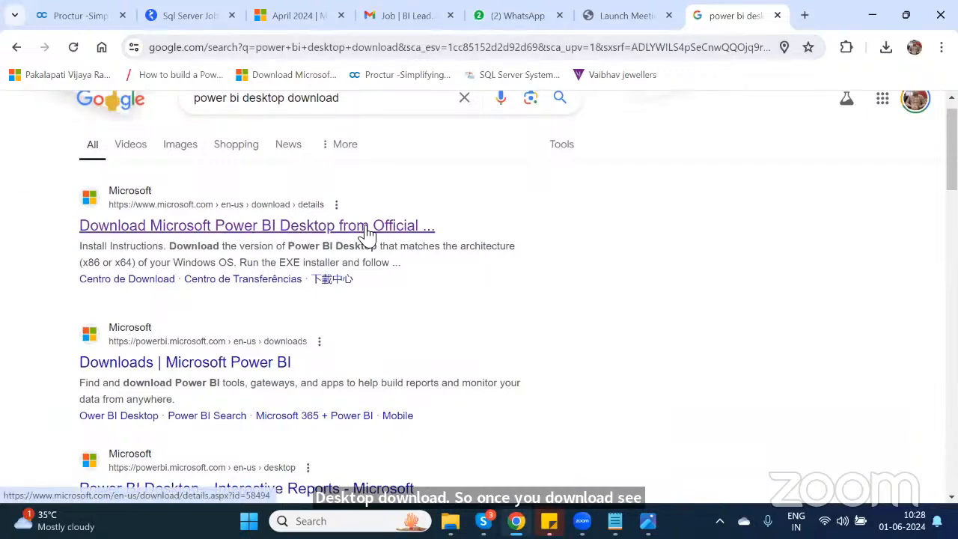
left_click(367, 232)
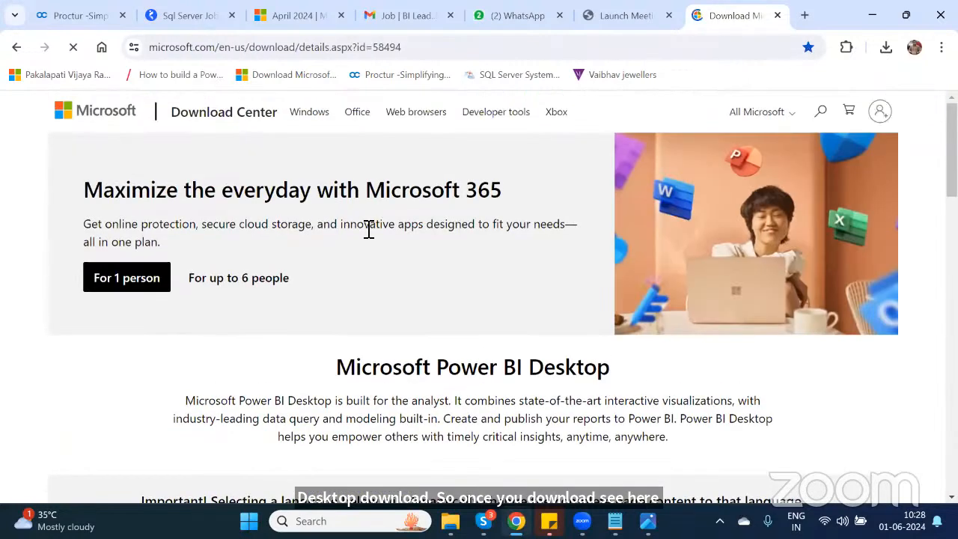
Step: Scroll down the Microsoft Power BI Desktop page and open the download file selection
scroll(365, 226, "down", 1)
scroll(366, 233, "down", 2)
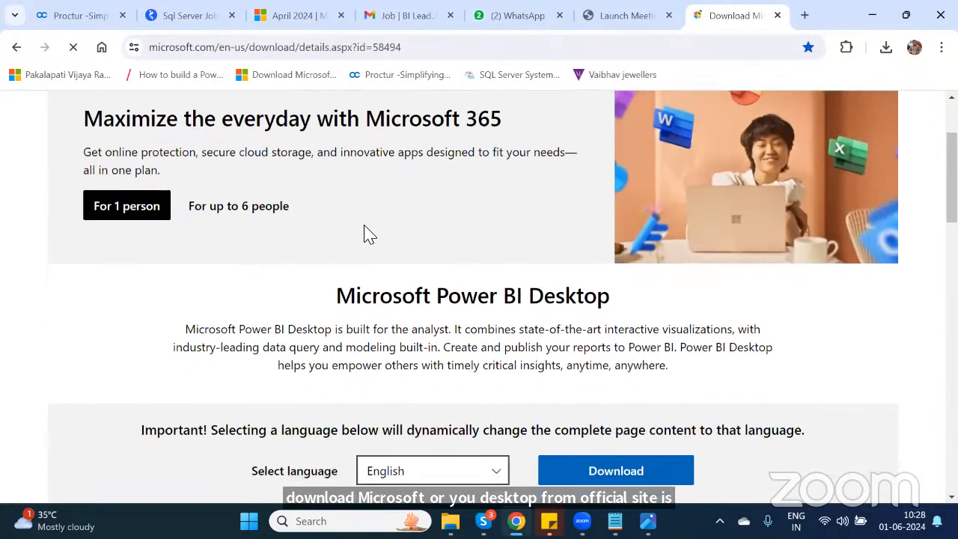
scroll(367, 230, "down", 3)
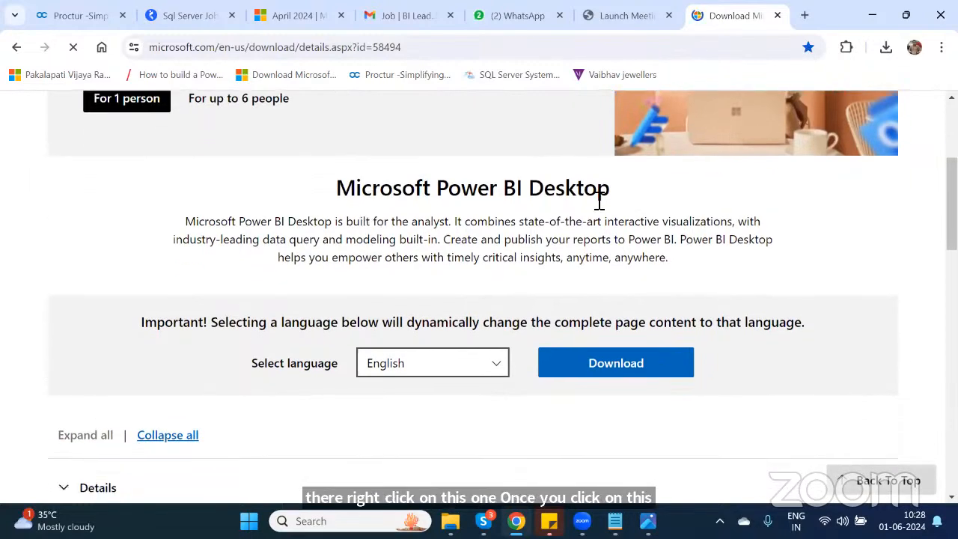
scroll(599, 194, "down", 3)
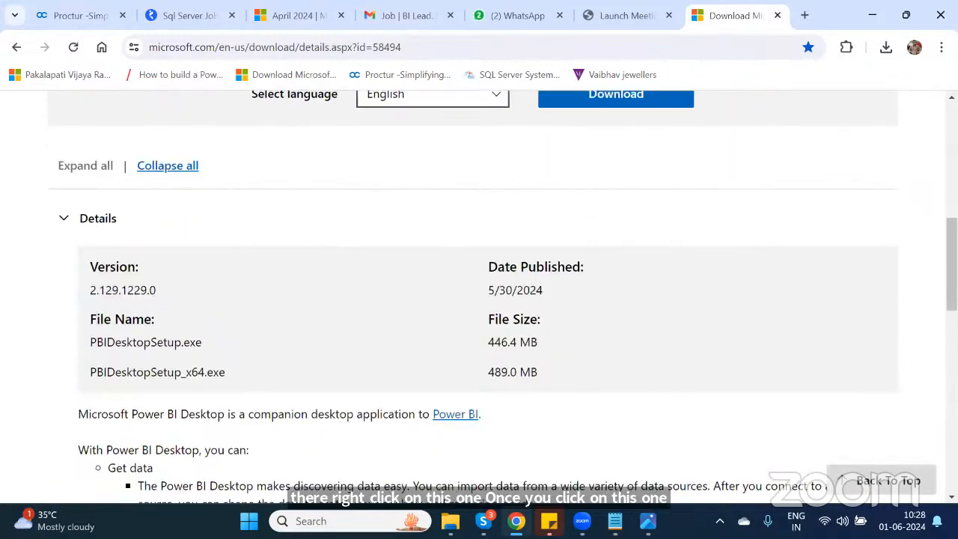
scroll(872, 233, "up", 2)
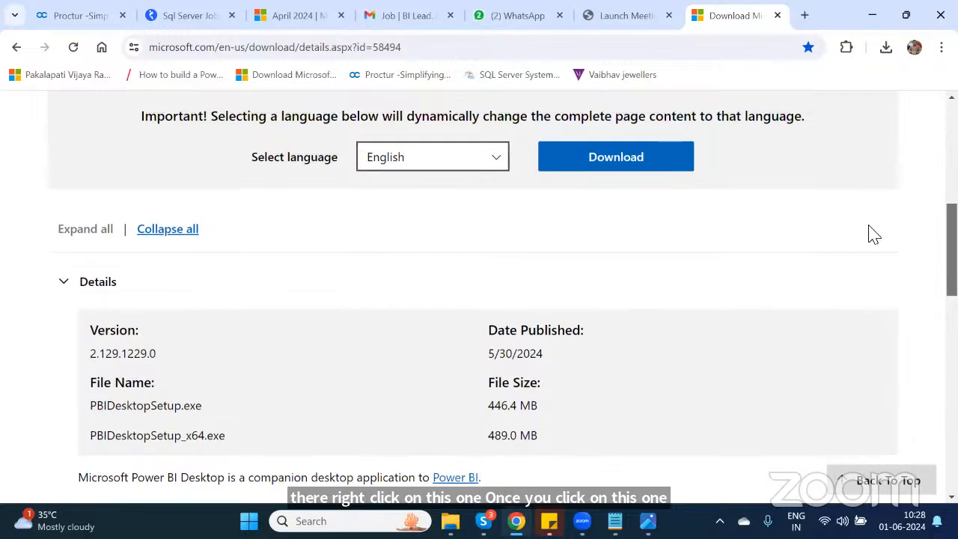
left_click(615, 159)
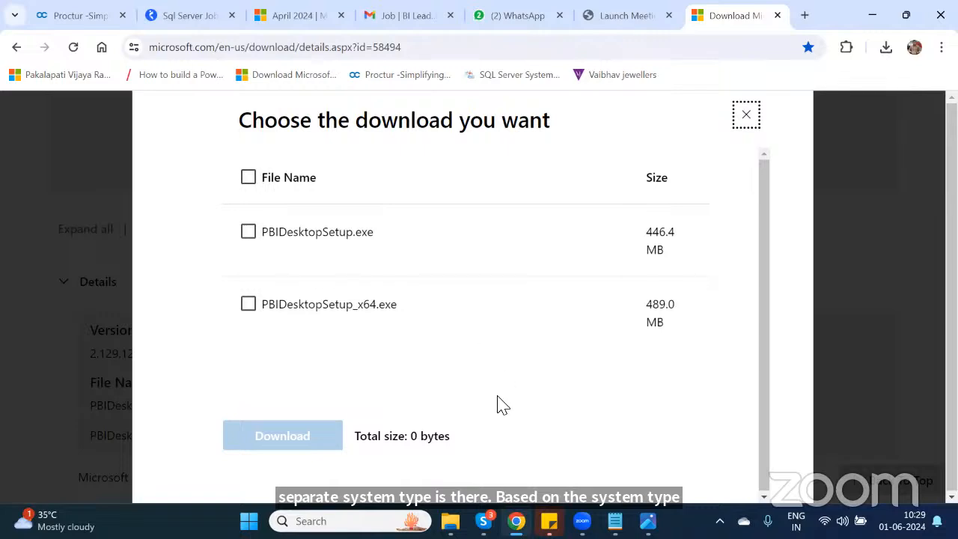
Step: Open This PC's properties and examine the system type under device specifications
left_click(450, 522)
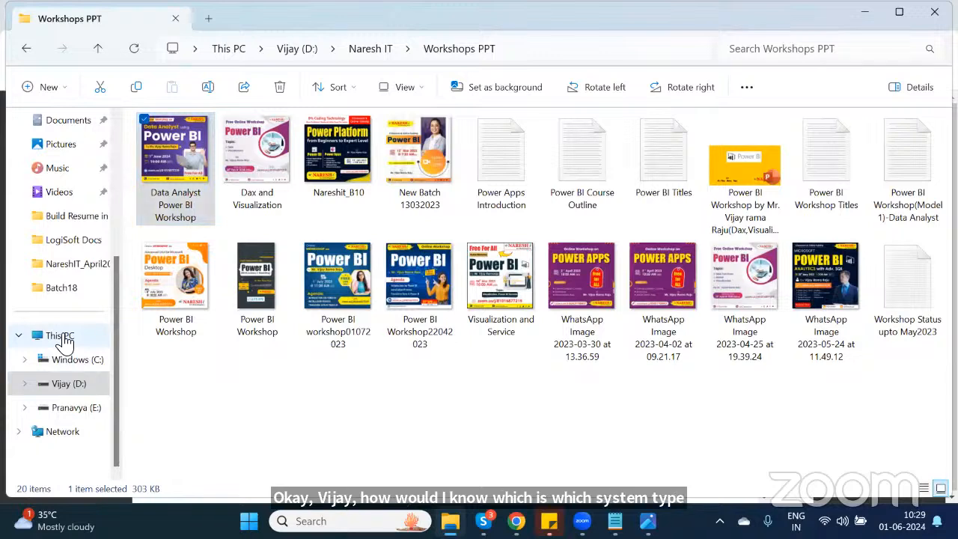
right_click(64, 338)
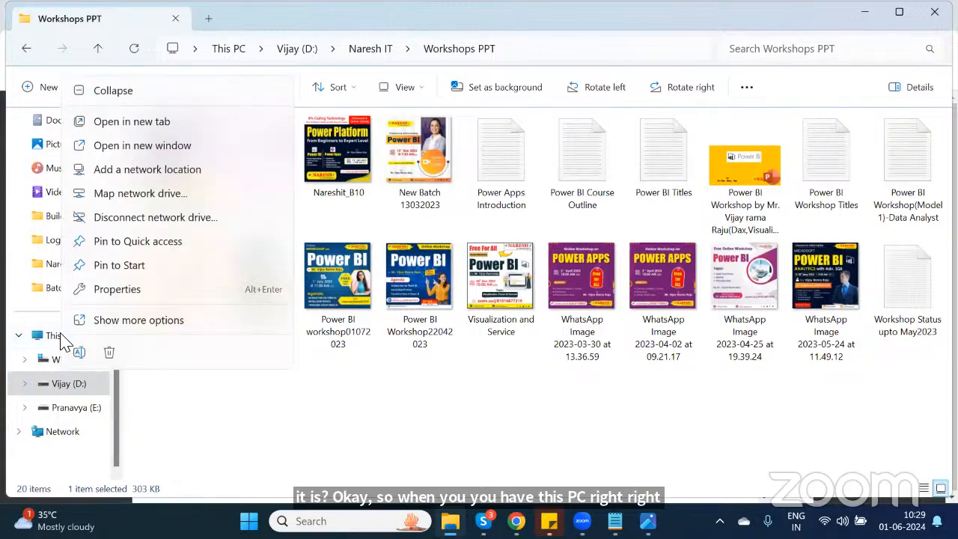
left_click(118, 293)
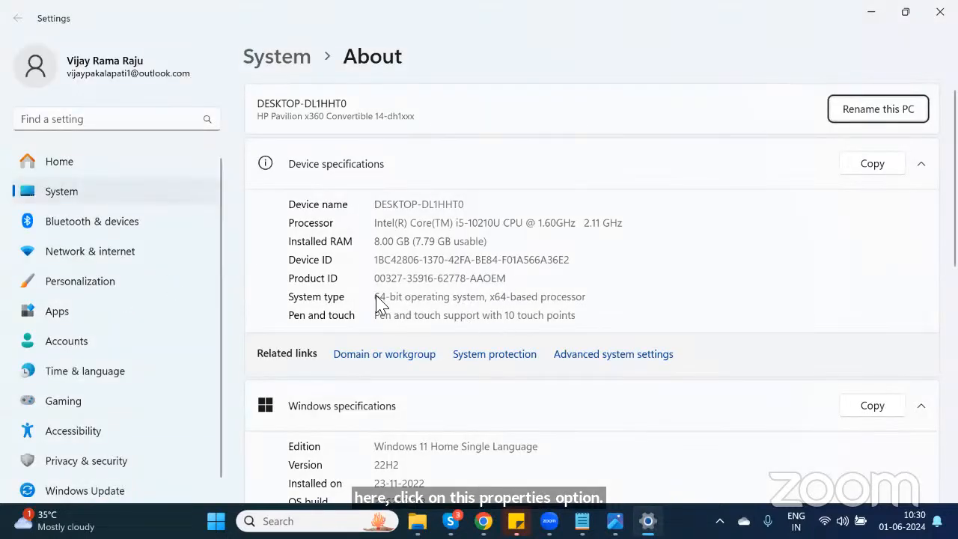
left_click_drag(396, 298, 592, 299)
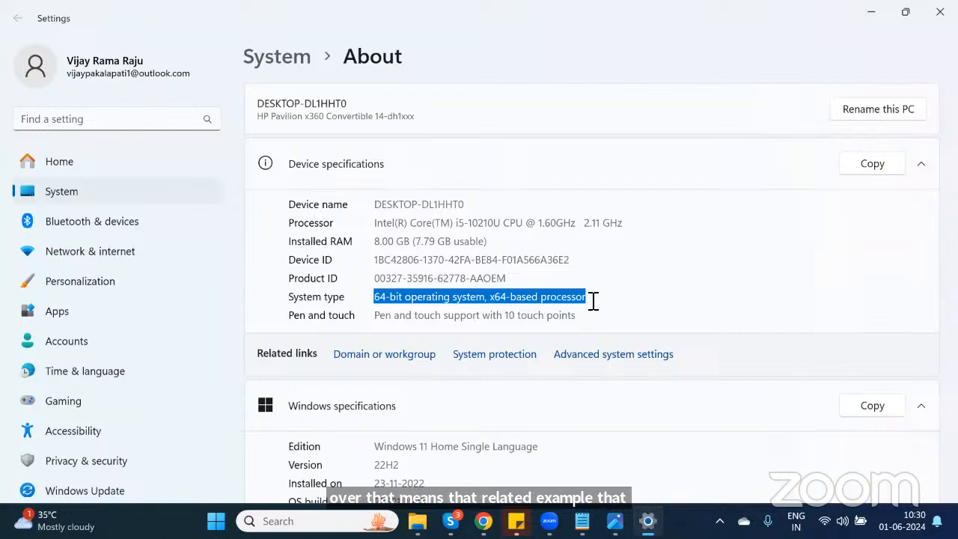
Step: Return to the browser, tick PBIDesktopSetup_x64.exe and start its download
mouse_move(450, 521)
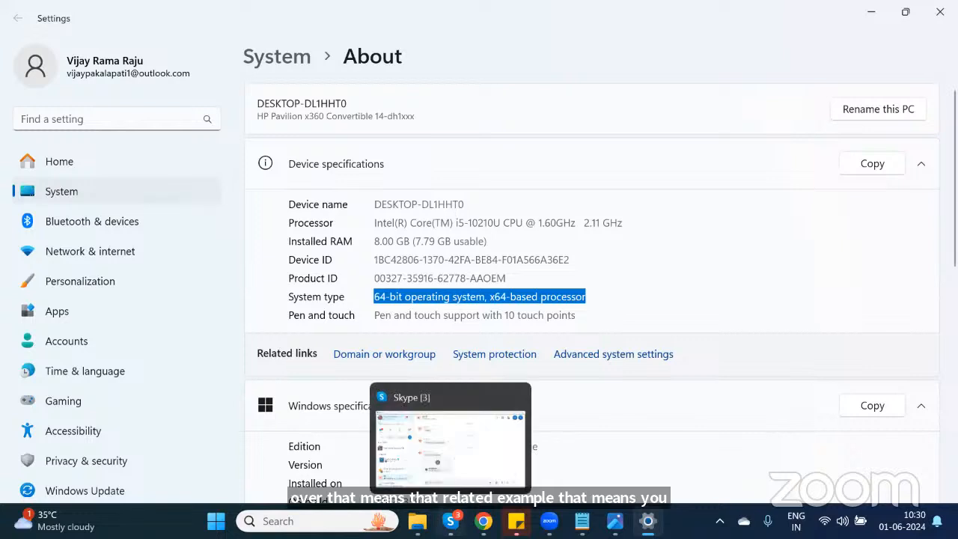
left_click(483, 521)
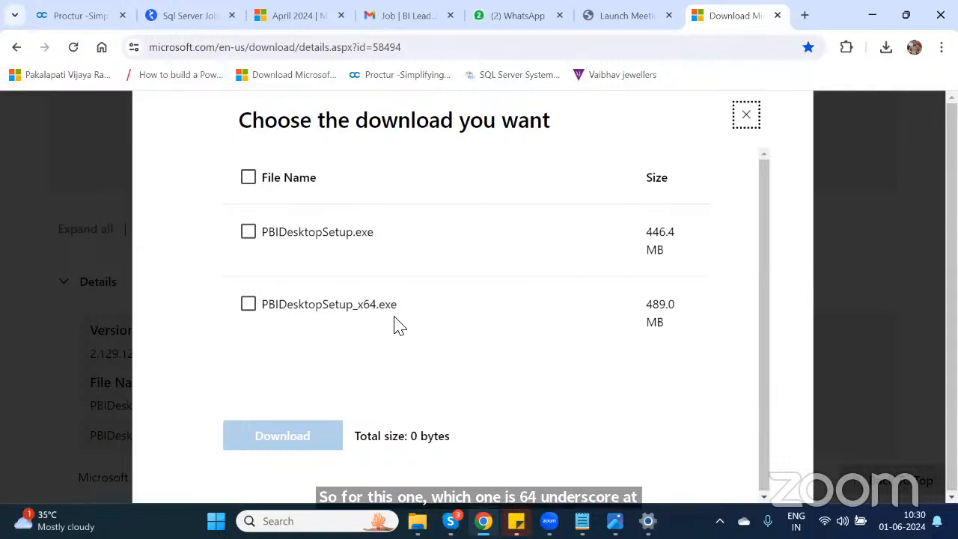
left_click(248, 305)
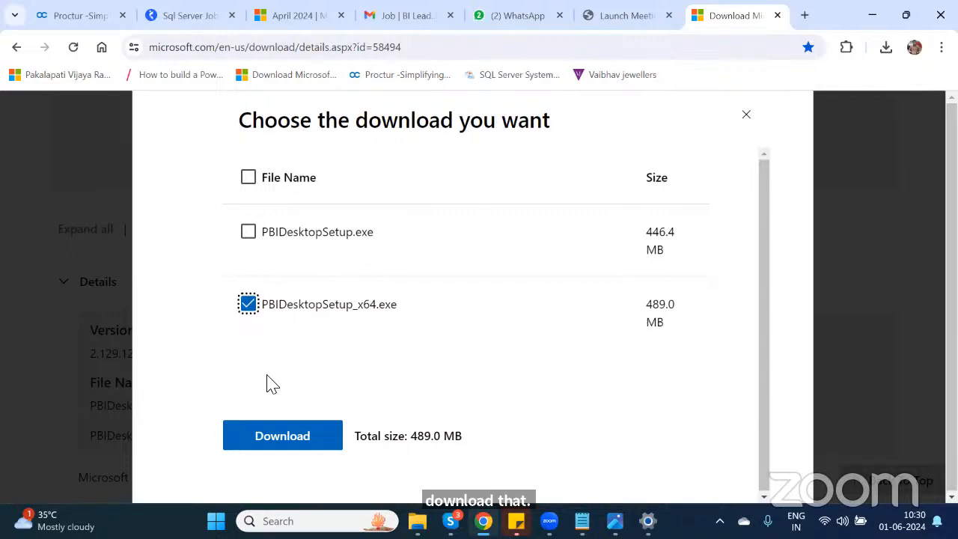
left_click(273, 440)
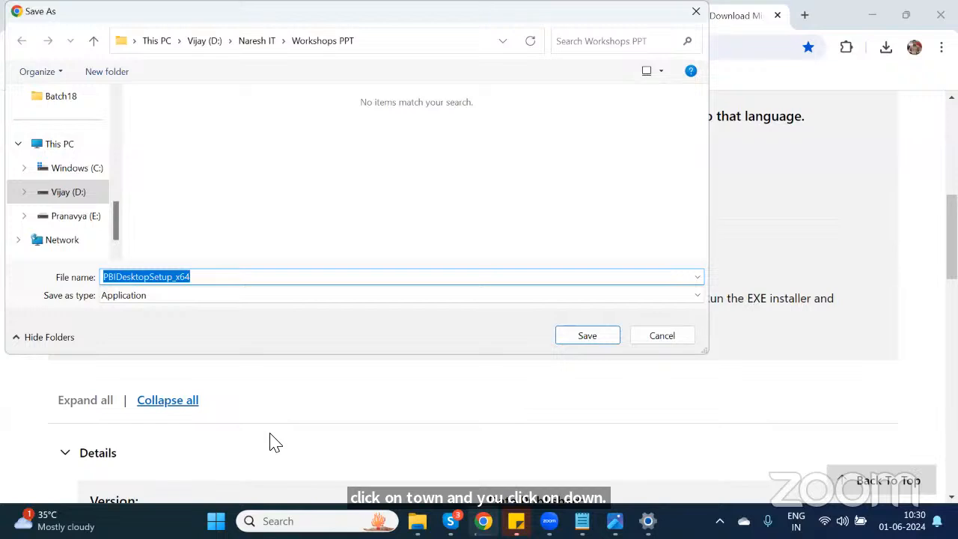
Step: Save the installer to the Downloads folder, confirming replacement of the existing file
scroll(112, 146, "up", 2)
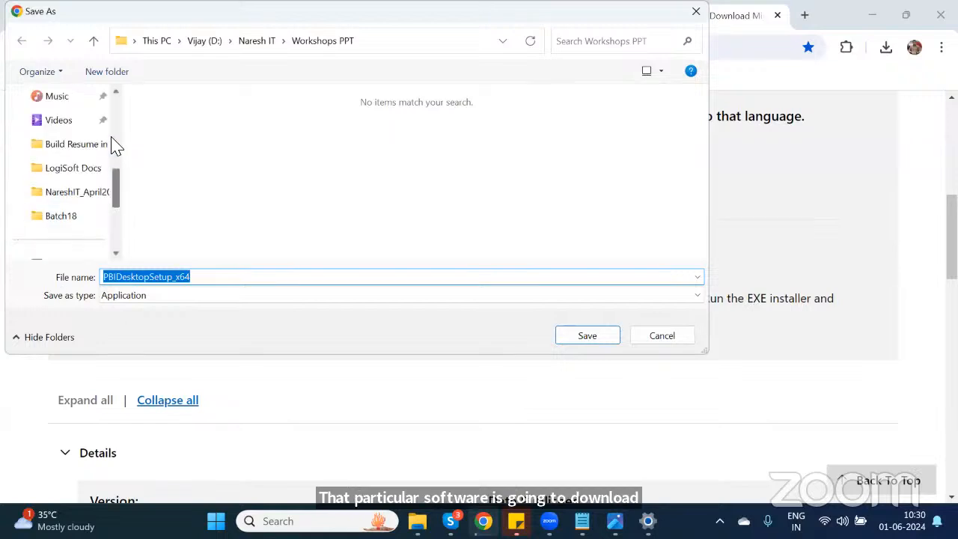
scroll(120, 123, "up", 2)
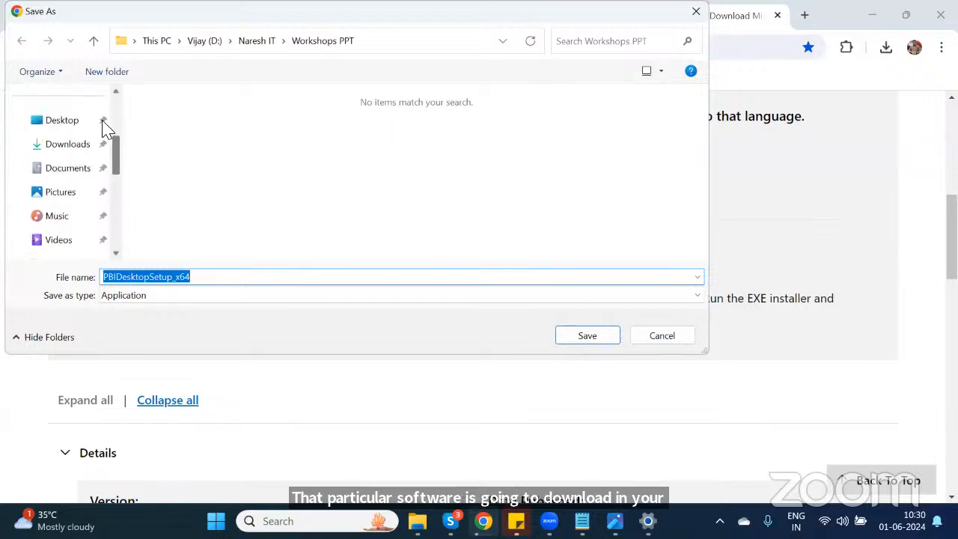
left_click(73, 149)
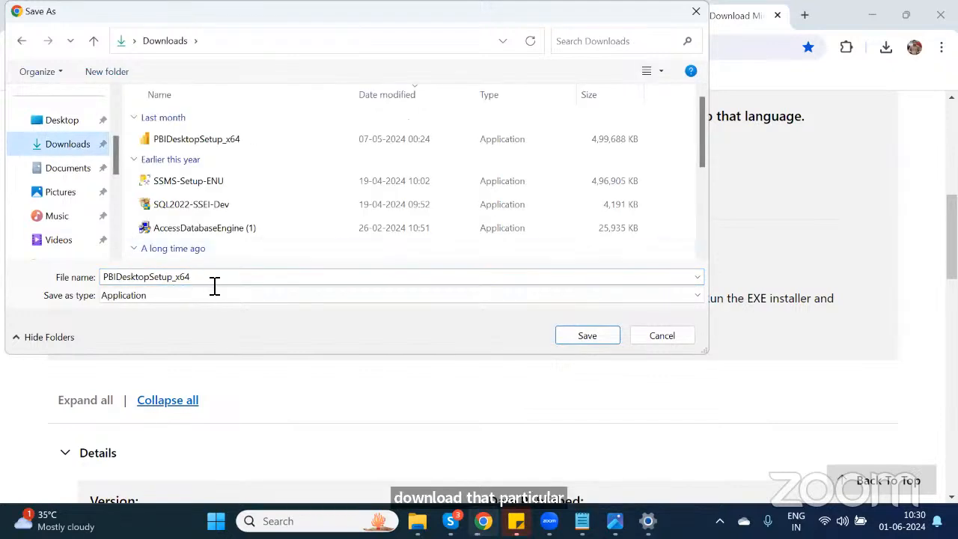
left_click(596, 337)
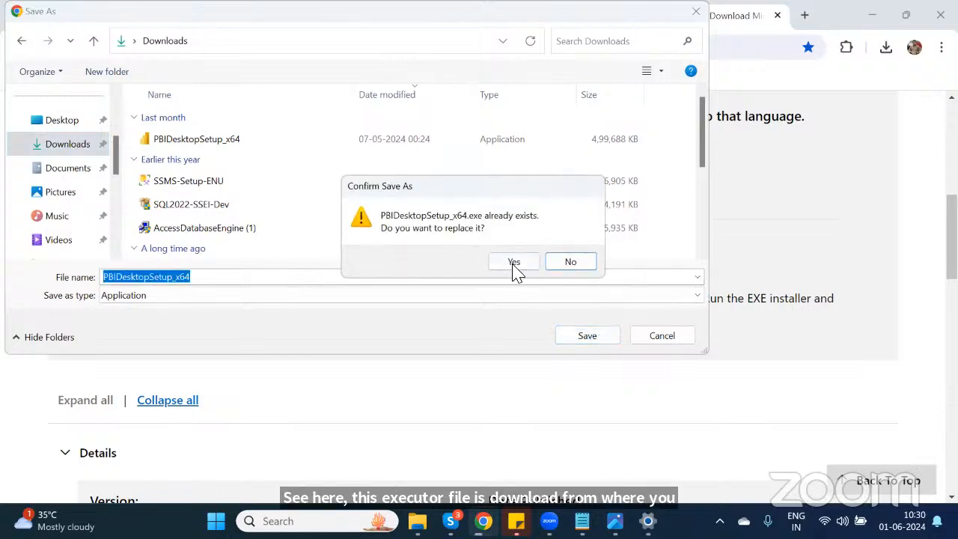
left_click(514, 263)
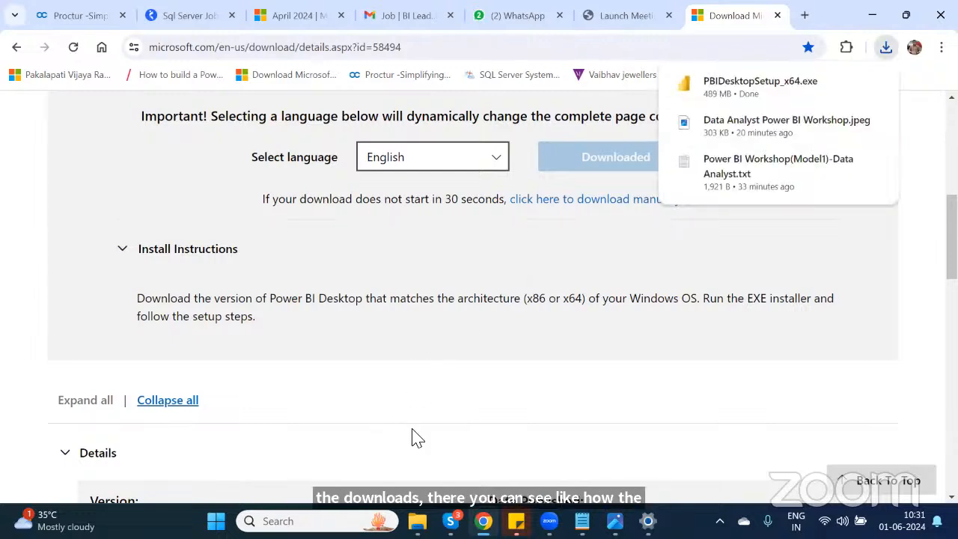
Step: Open File Explorer and go to the Downloads folder to view the downloaded installer
left_click(416, 521)
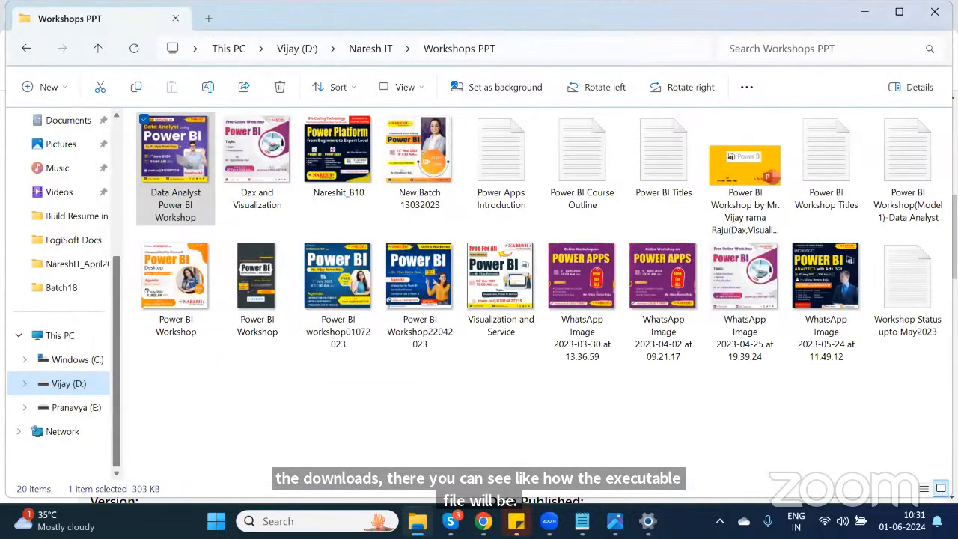
scroll(112, 153, "up", 3)
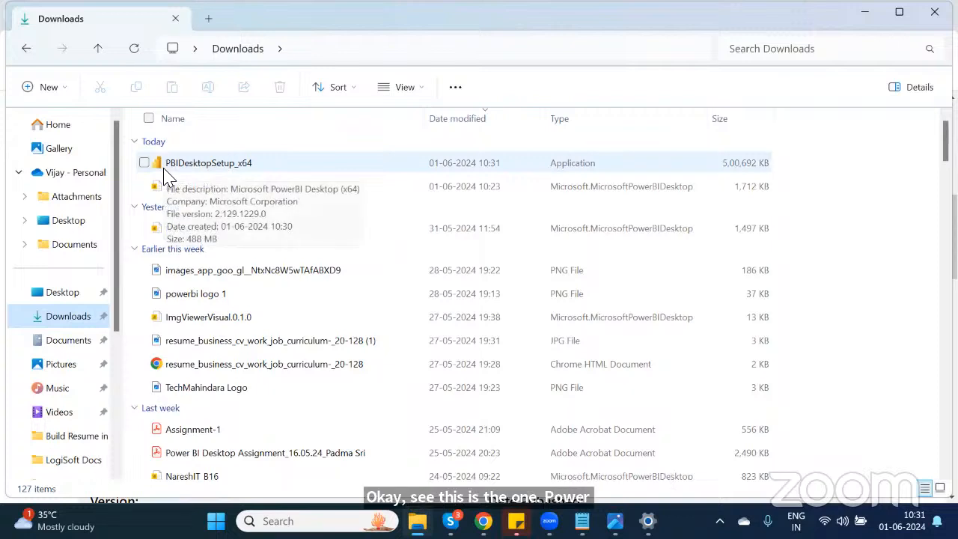
Step: Run the Power BI Desktop setup wizard in English, accept the license terms, keep the default destination folder, and start installing
double_click(213, 165)
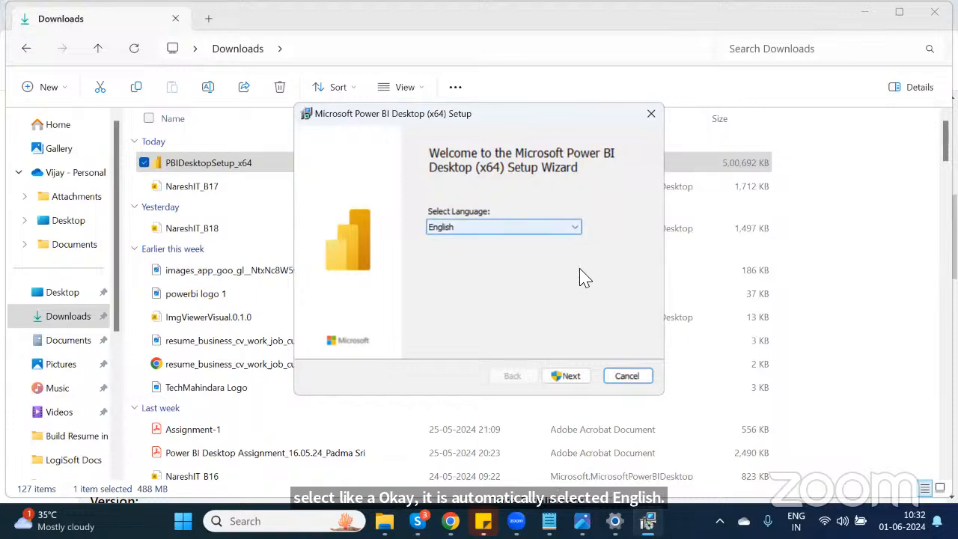
left_click(566, 376)
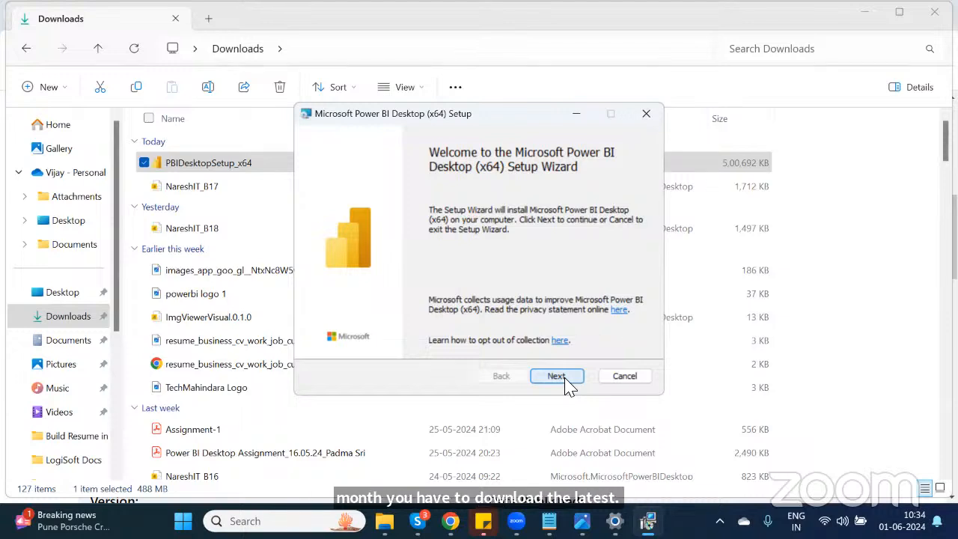
left_click(556, 376)
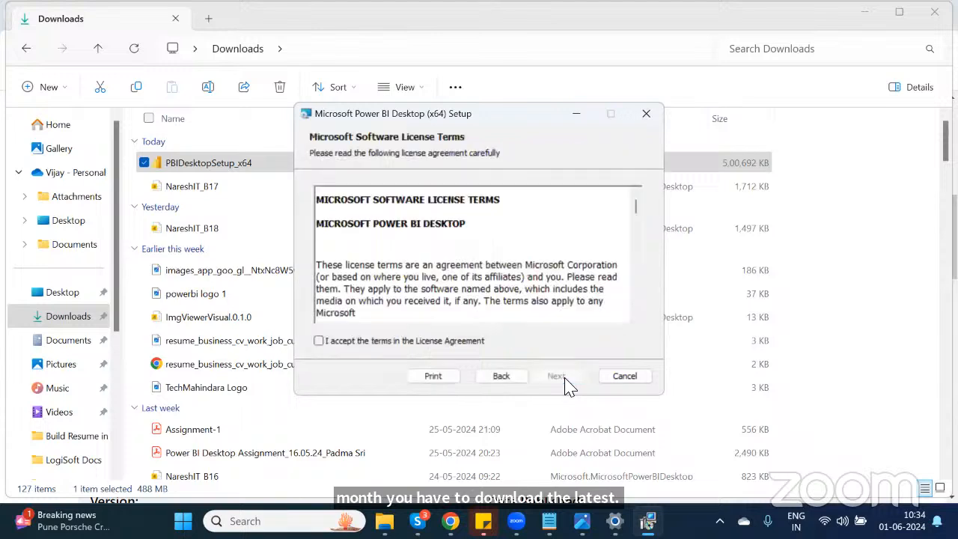
left_click(318, 341)
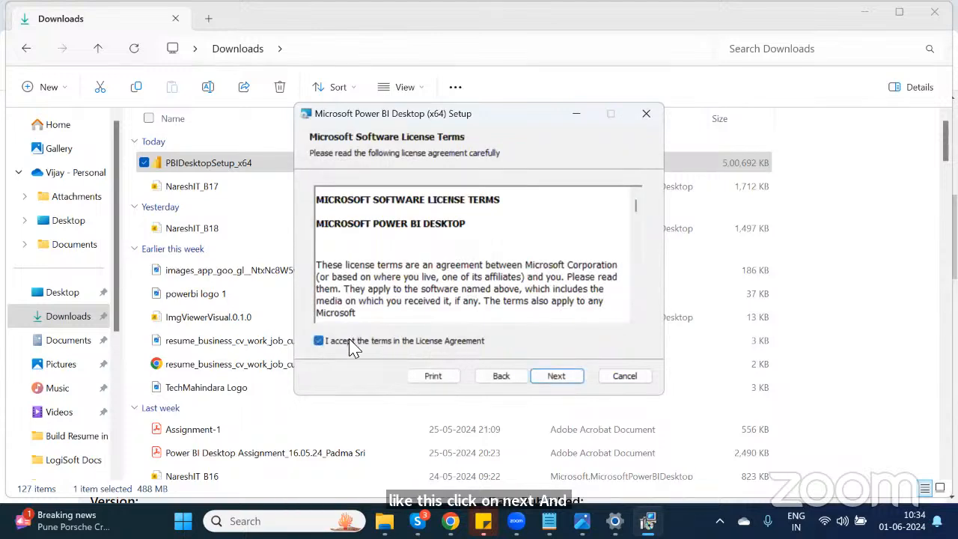
left_click(557, 376)
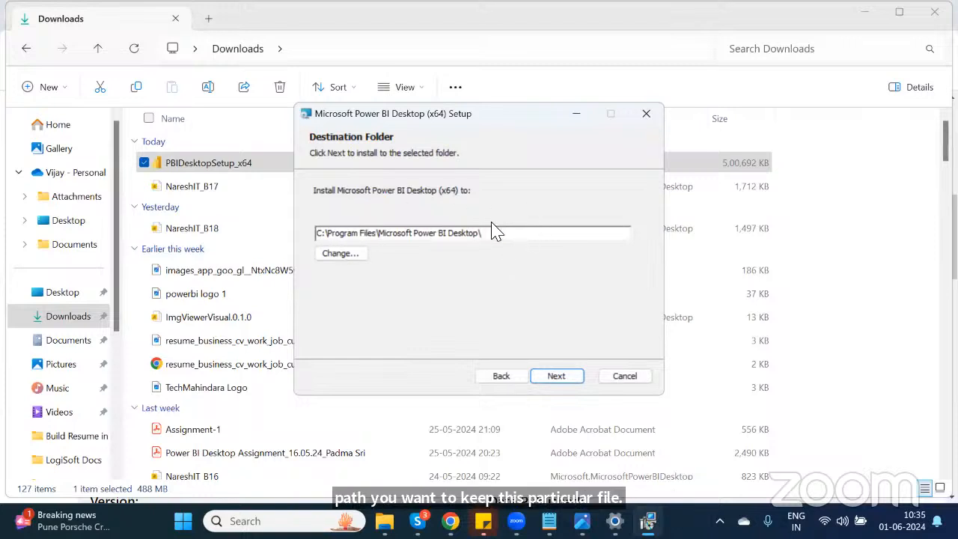
left_click(557, 376)
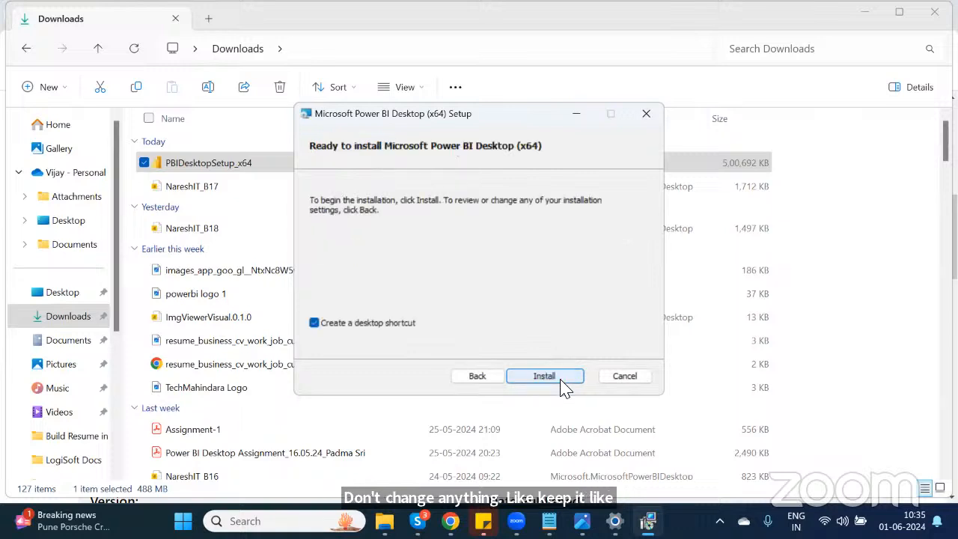
left_click(556, 377)
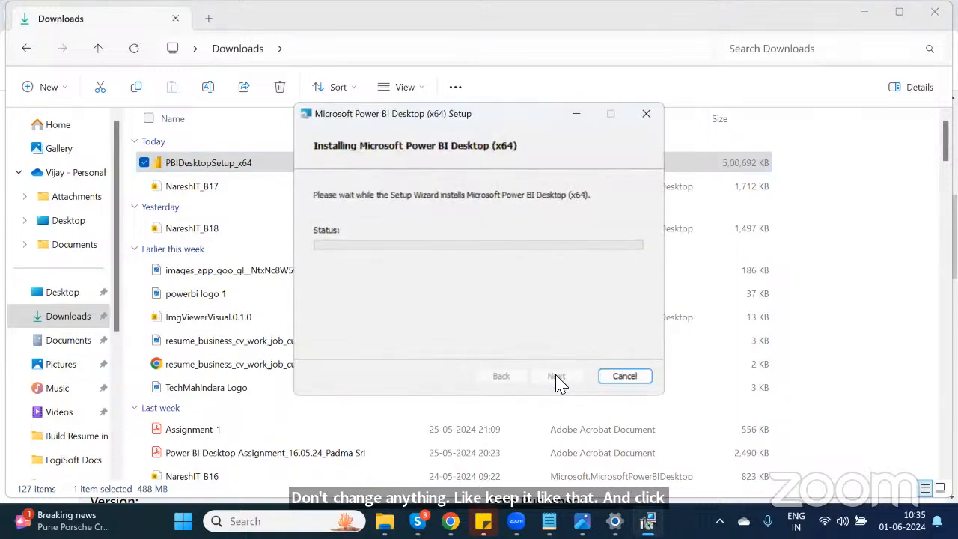
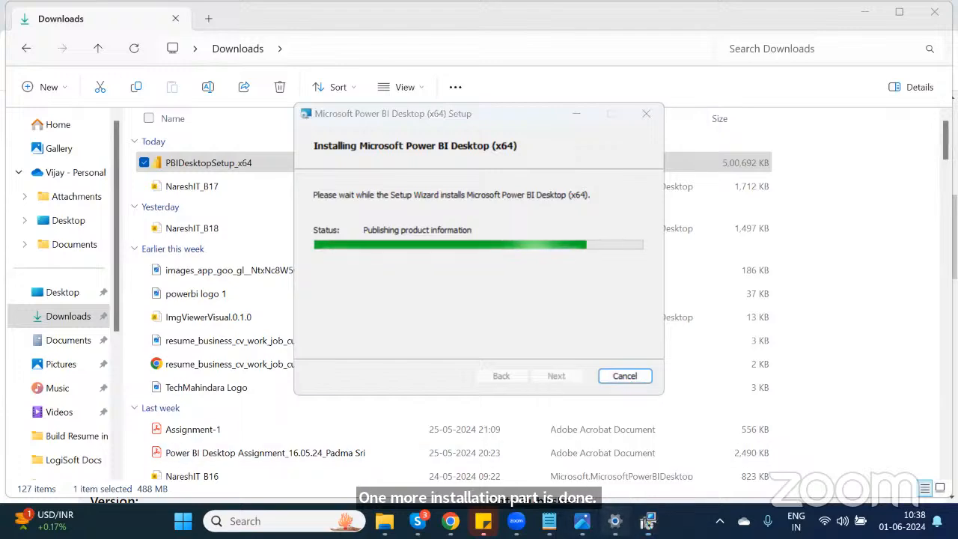
Step: Check the system type on the Settings About page, then close Settings
left_click(615, 520)
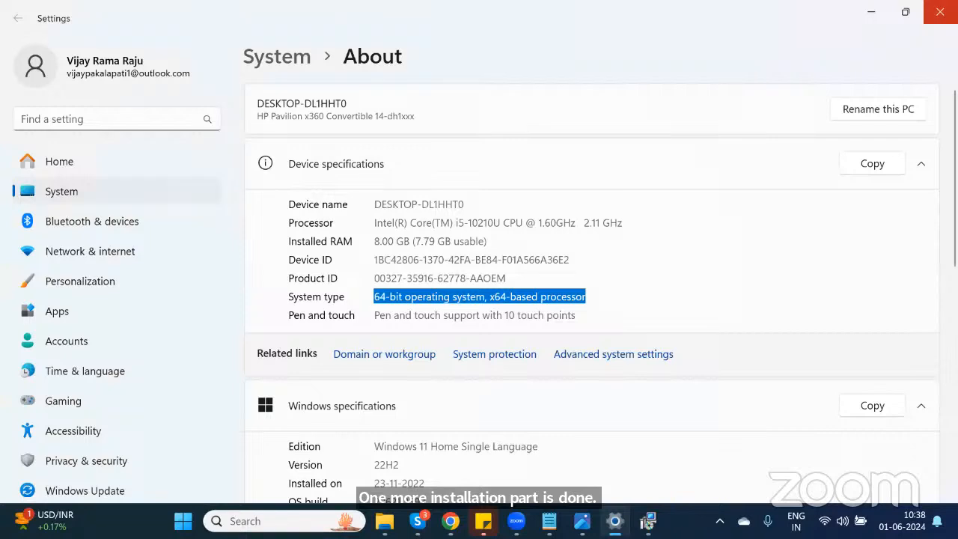
left_click(939, 11)
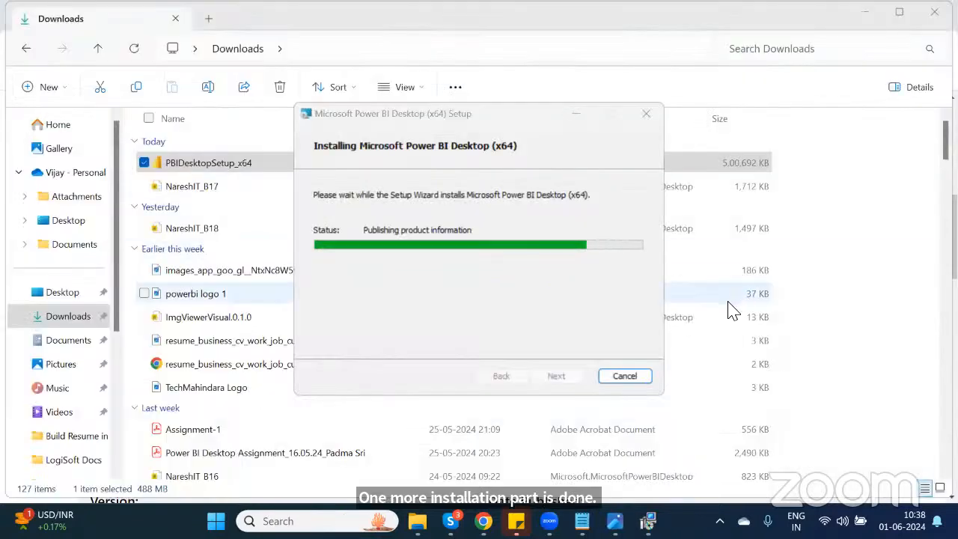
mouse_move(615, 521)
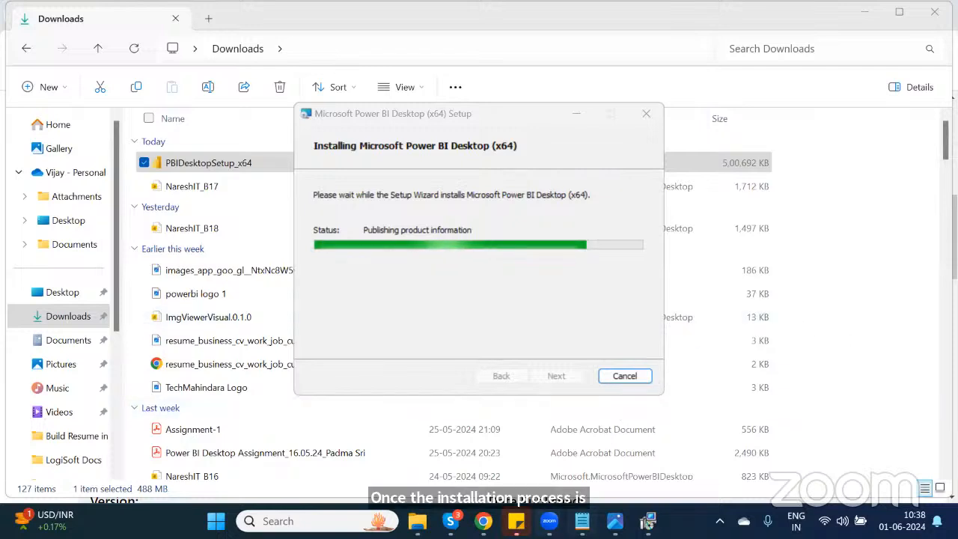
Step: Mark the Overview of Power BI and Installation Process items as --Done in the course note
left_click(582, 521)
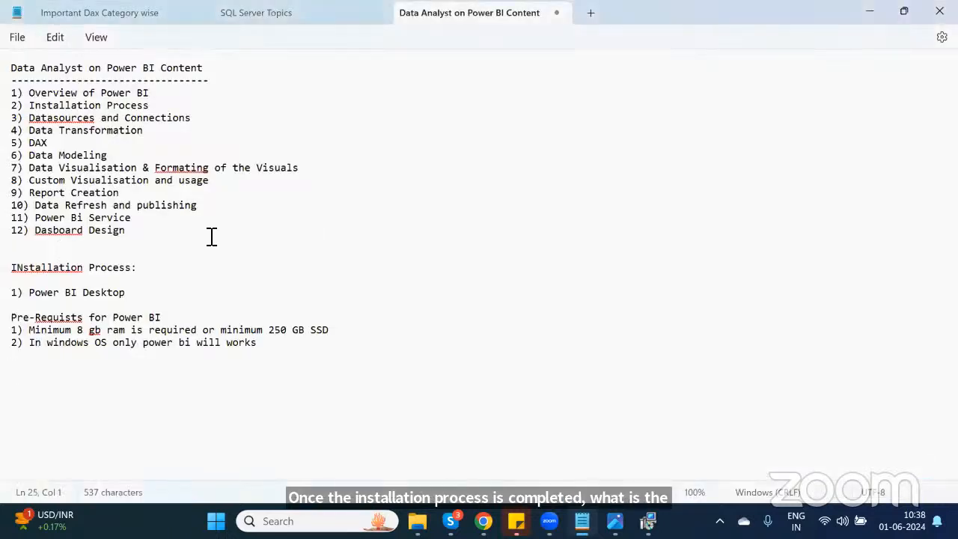
double_click(200, 116)
left_click(207, 120)
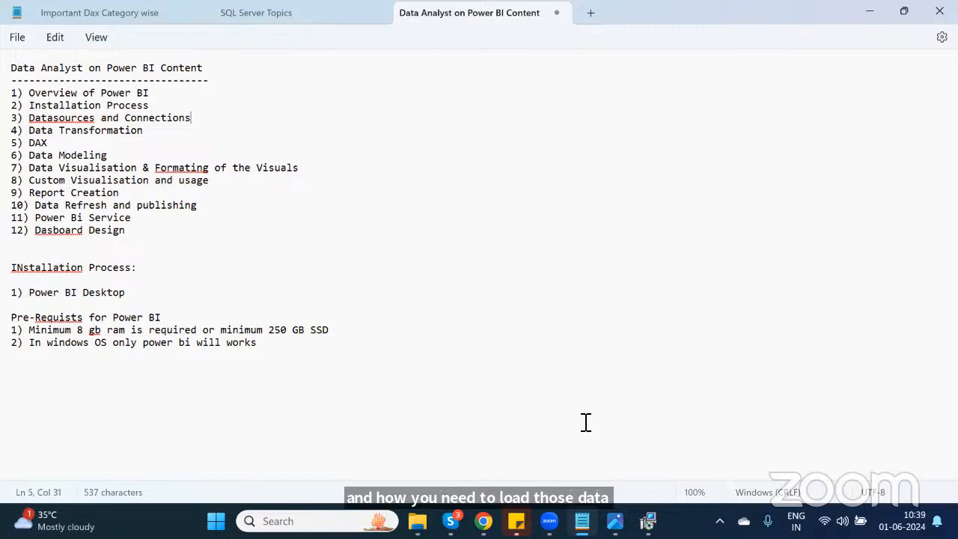
left_click(648, 522)
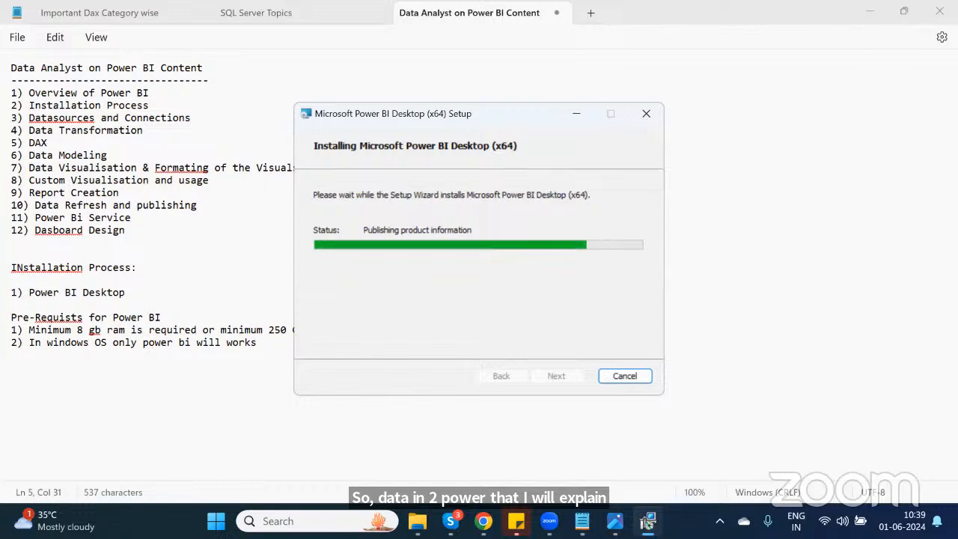
left_click(168, 95)
type("- ")
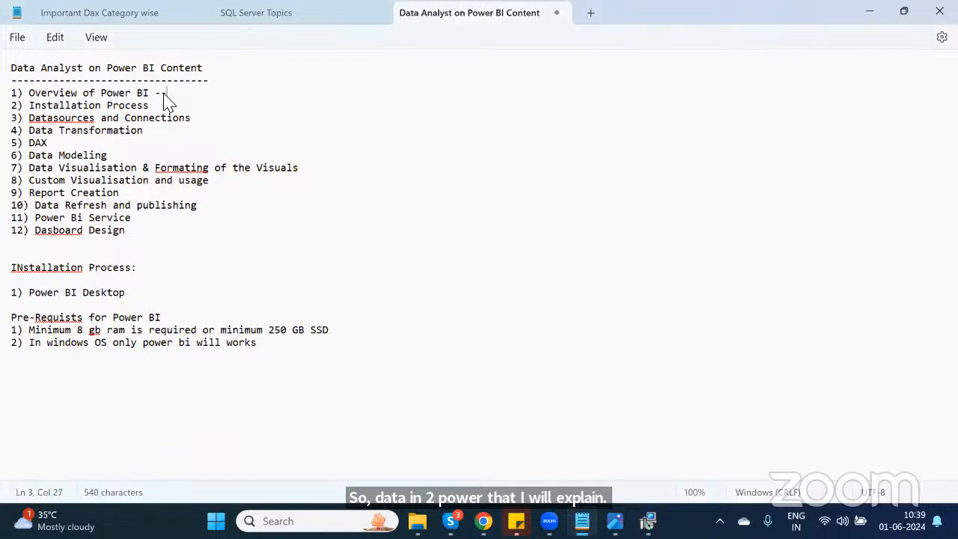
type("Done")
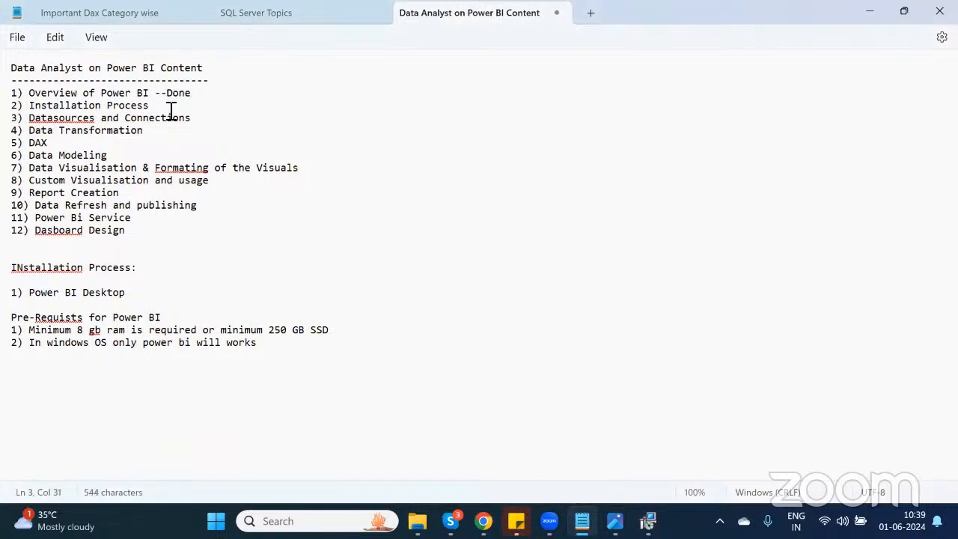
left_click(171, 109)
type("--Done")
Step: Return to the setup wizard and finish it with Launch Microsoft Power BI Desktop ticked
key("alt+Tab")
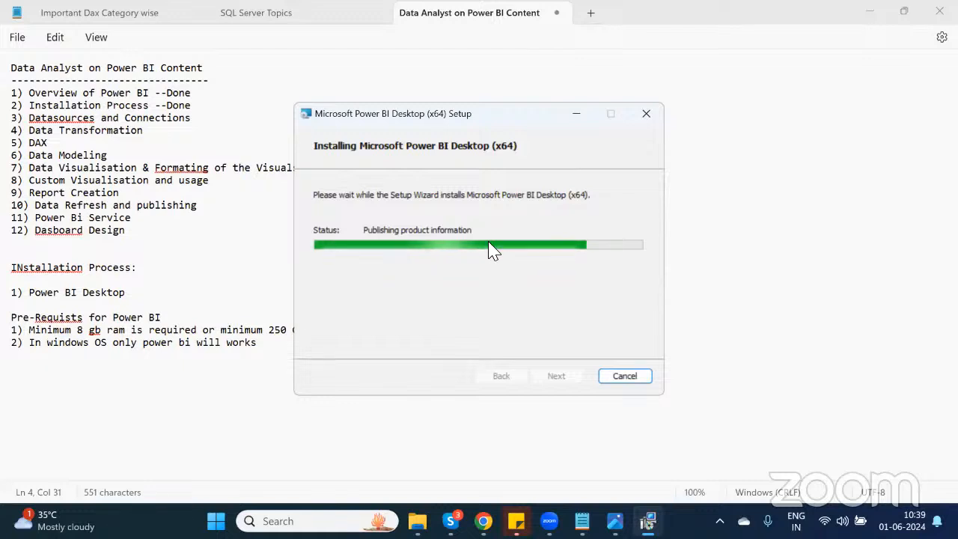
left_click(488, 244)
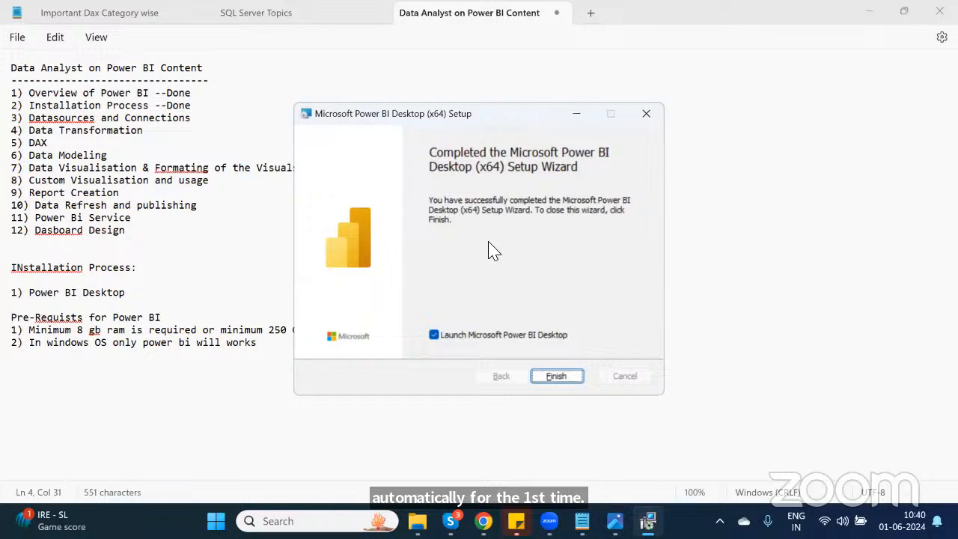
left_click(554, 379)
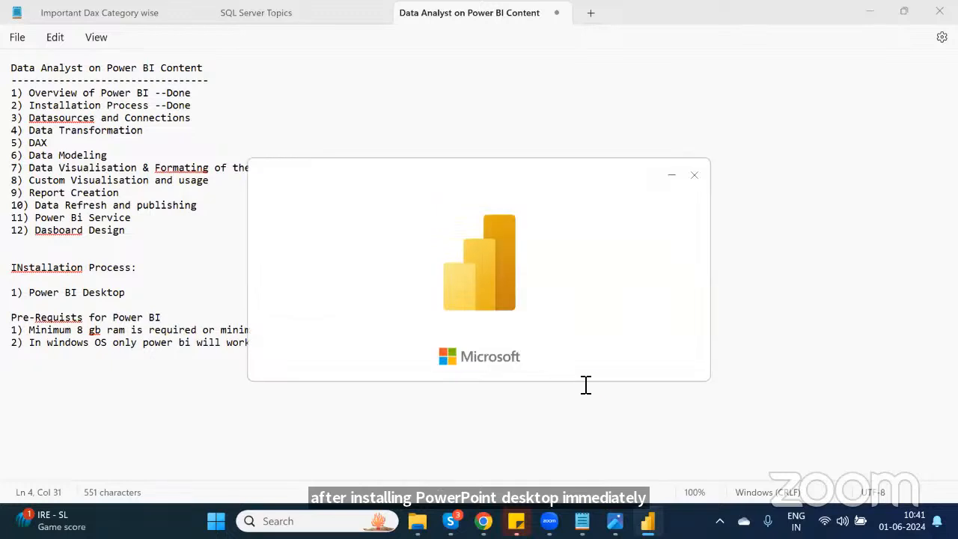
Step: Bring up the Power BI Desktop window and start a blank report
mouse_move(647, 521)
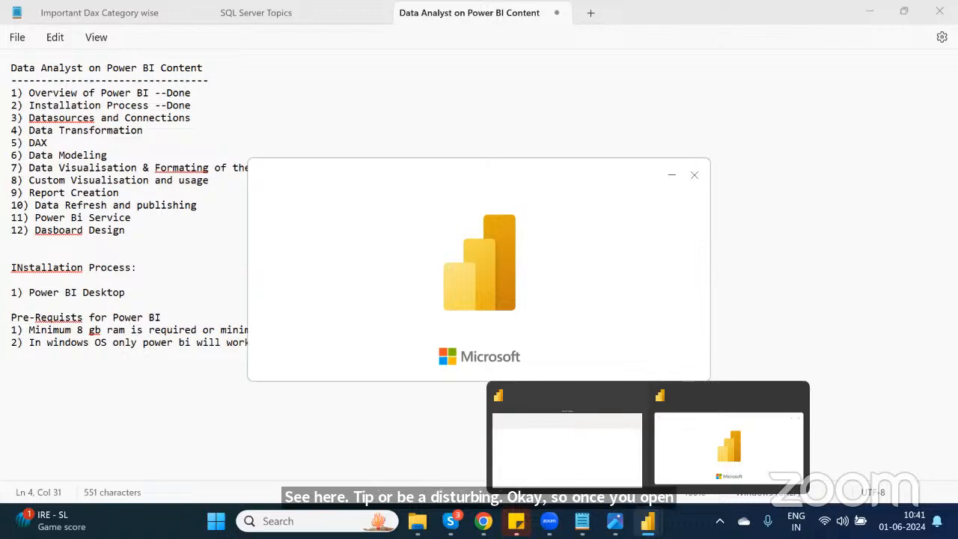
left_click(698, 449)
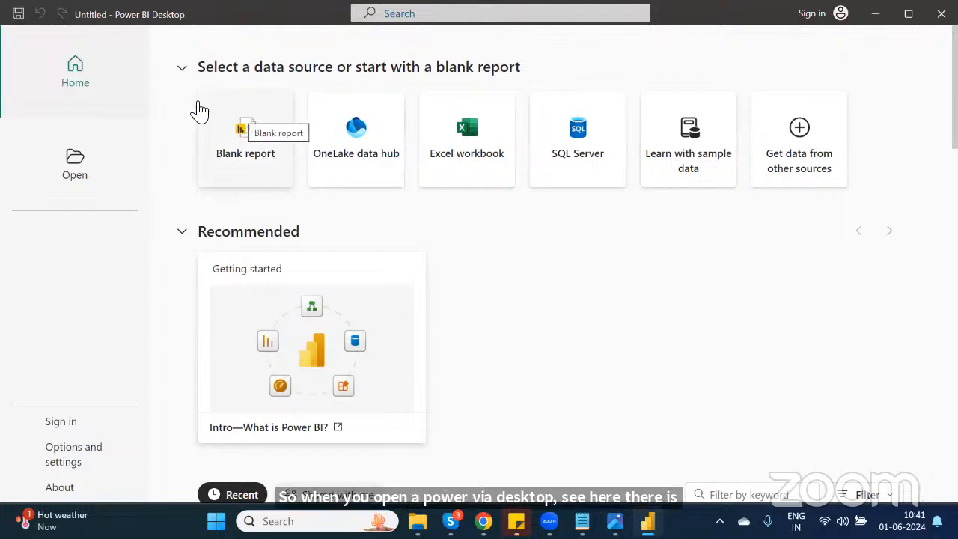
left_click(247, 133)
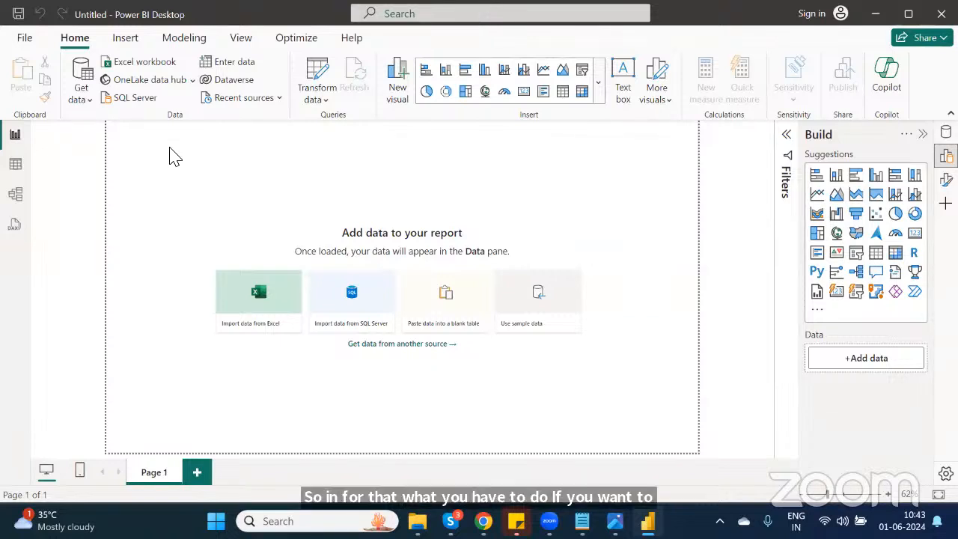
Step: Open the full Get Data source list, search for ex, and connect to Excel Workbook
left_click(83, 102)
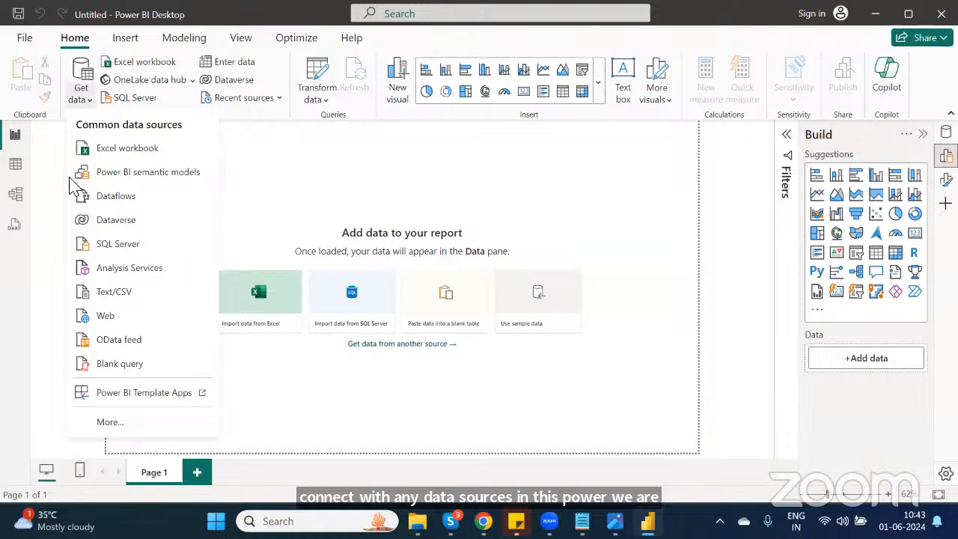
left_click(110, 422)
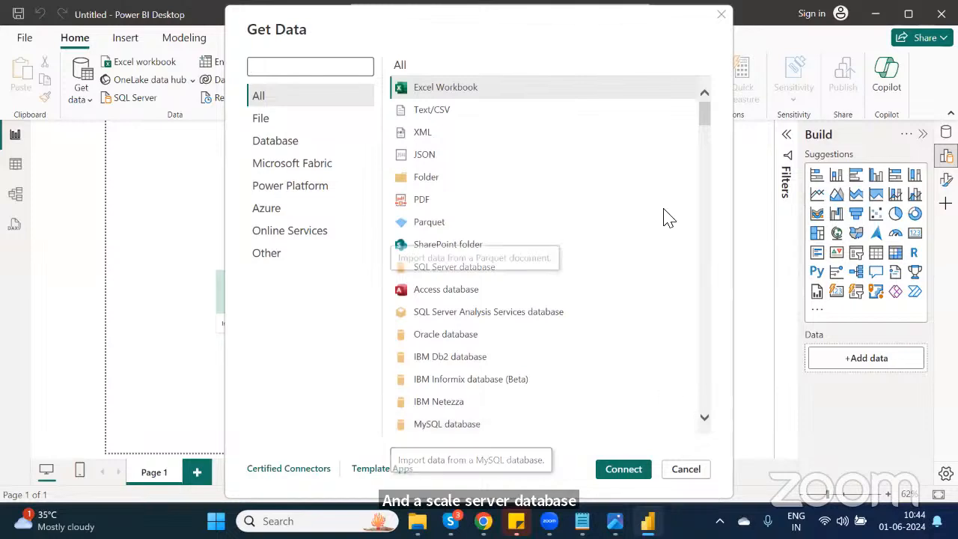
mouse_move(703, 118)
left_mouse_down()
mouse_move(716, 324)
mouse_move(710, 428)
mouse_move(691, 107)
left_mouse_up()
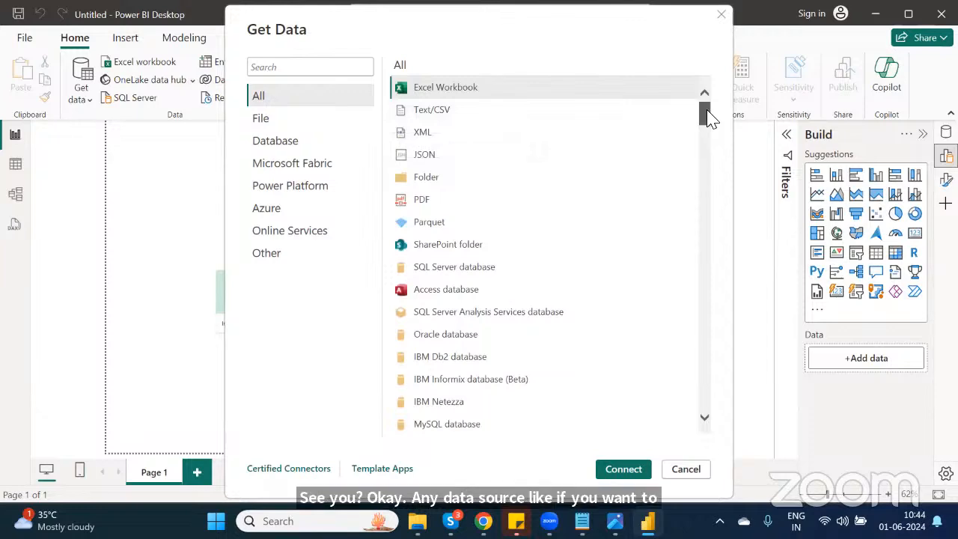
left_click_drag(706, 111, 712, 174)
left_click_drag(714, 140, 705, 92)
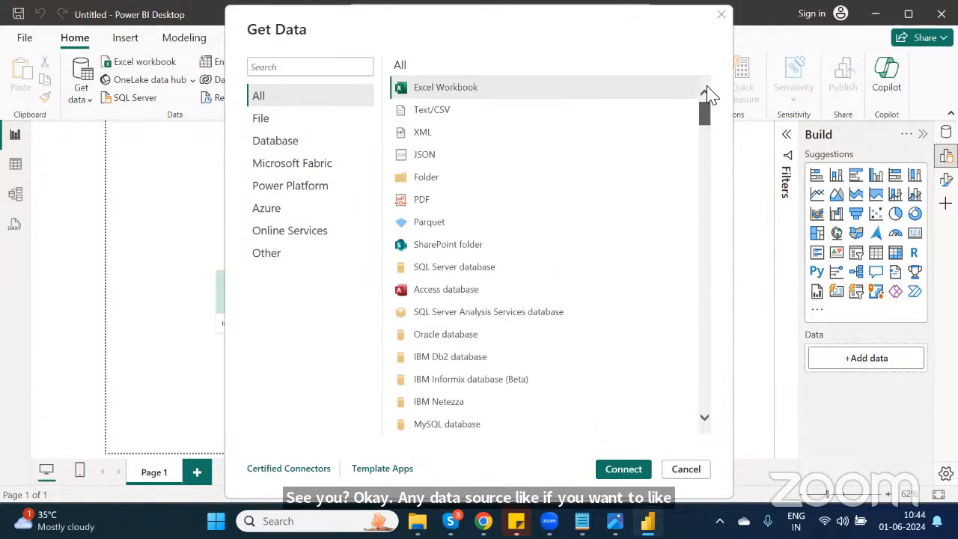
left_click(267, 70)
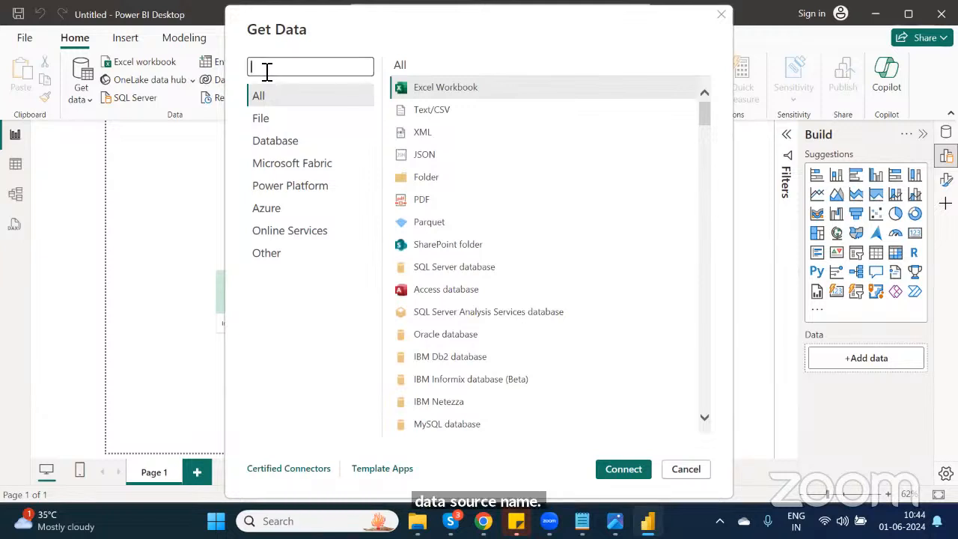
type("ex")
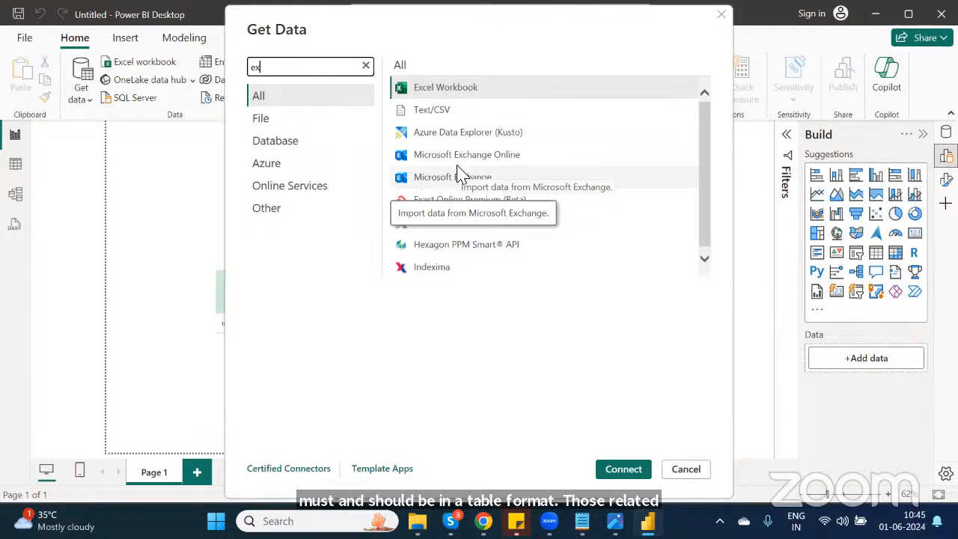
left_click(441, 90)
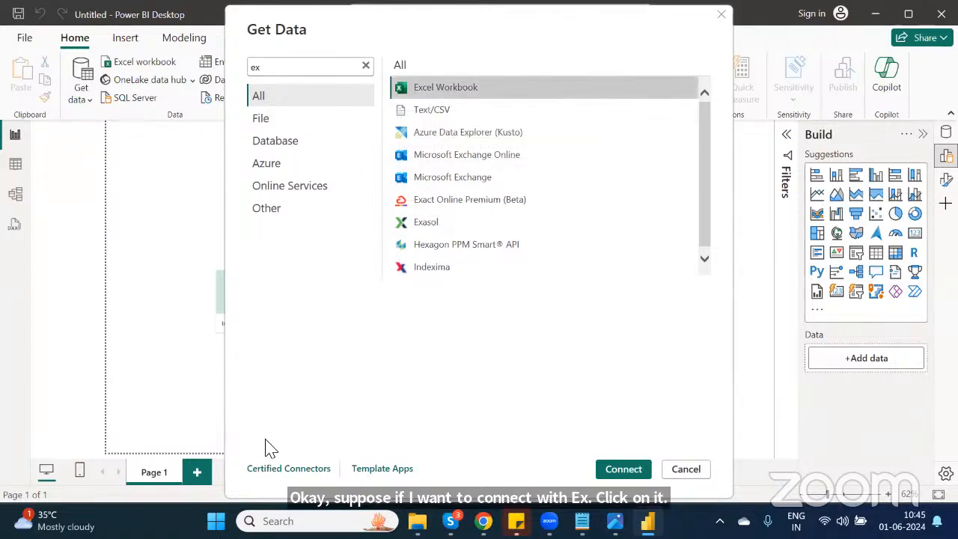
left_click(623, 469)
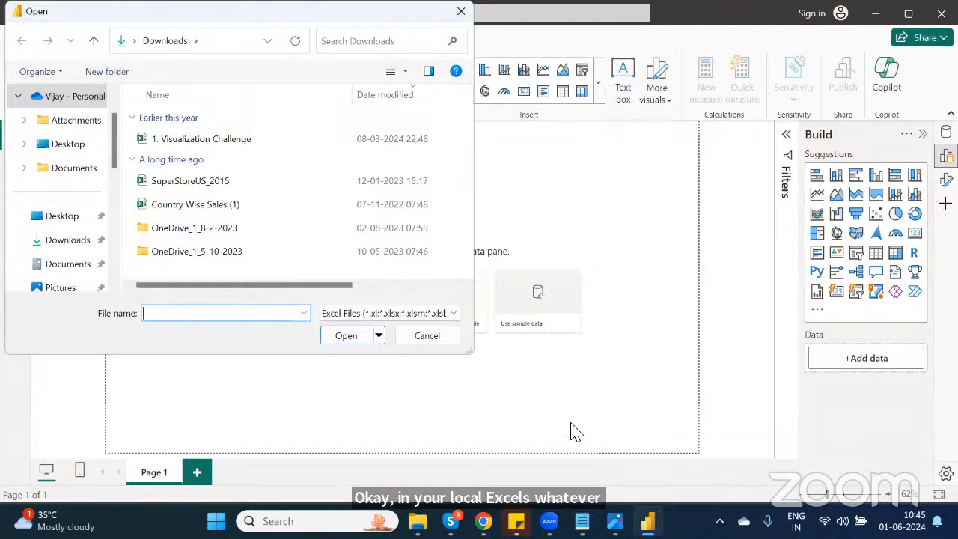
Step: Open the SuperStoreUS_2015 workbook from Downloads and load both its Orders and Returns sheets
left_click(205, 186)
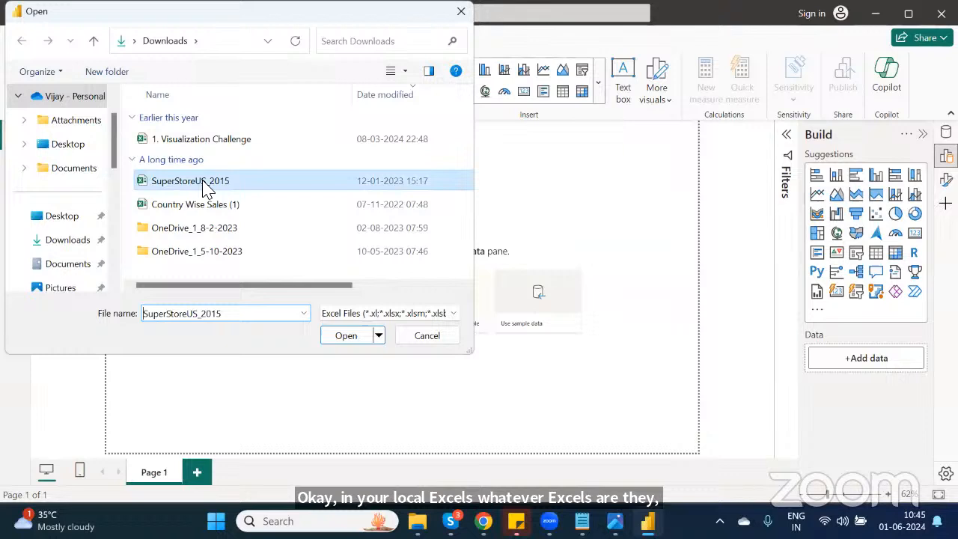
left_click(347, 336)
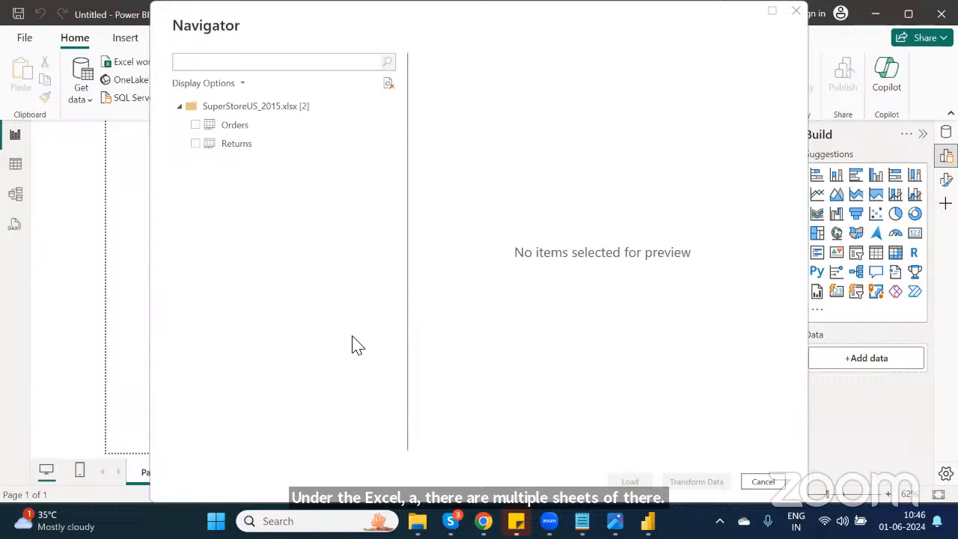
left_click(197, 126)
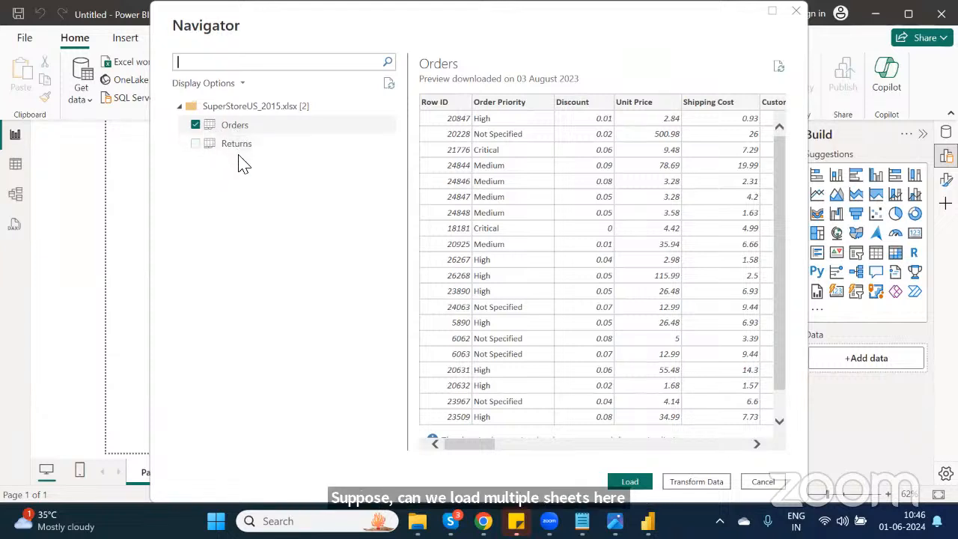
left_click(197, 145)
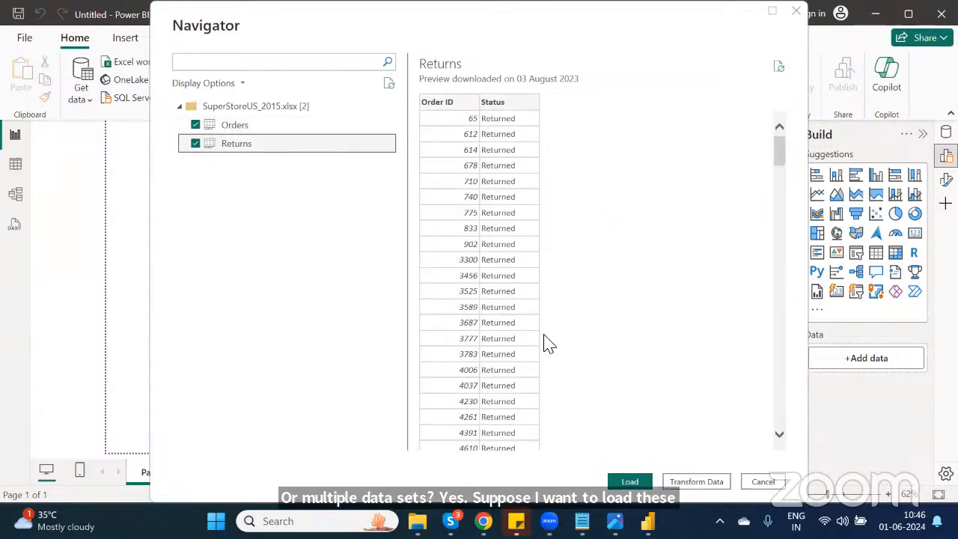
left_click(631, 482)
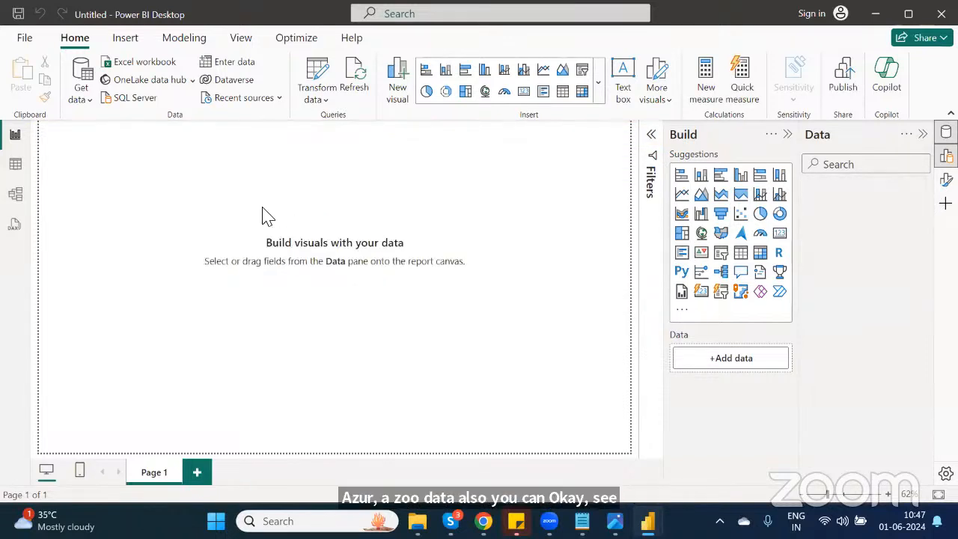
Step: Open the full Get Data source list again, search for azure sources, and clear the search
left_click(83, 103)
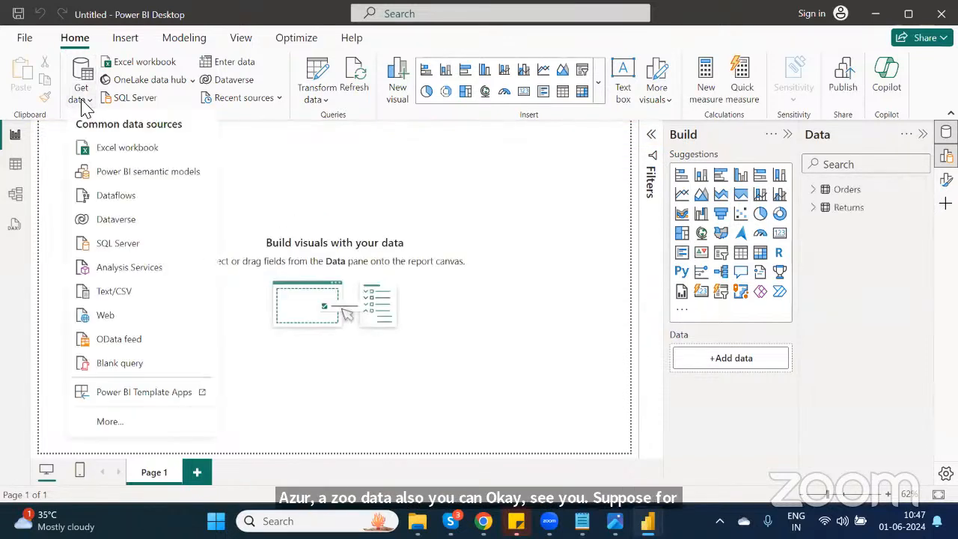
left_click(122, 431)
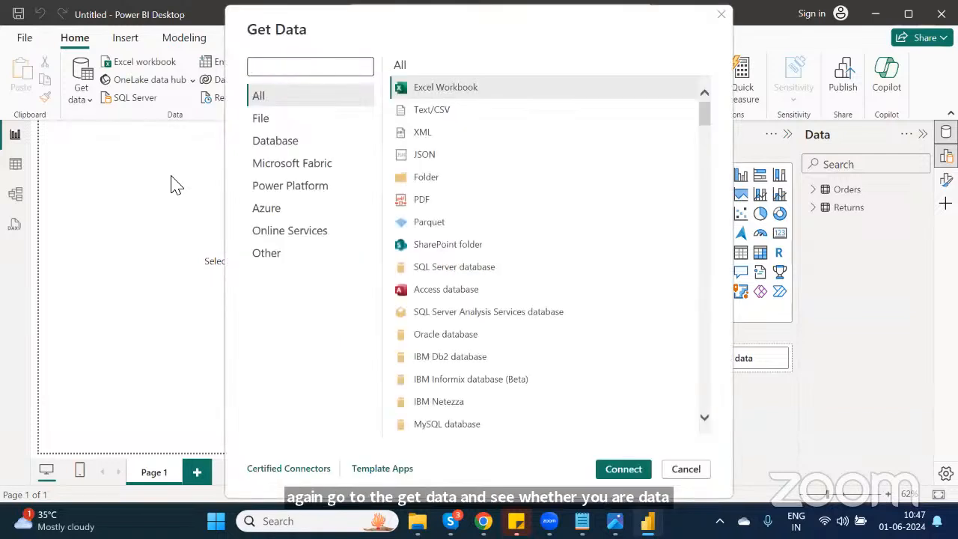
type("azure")
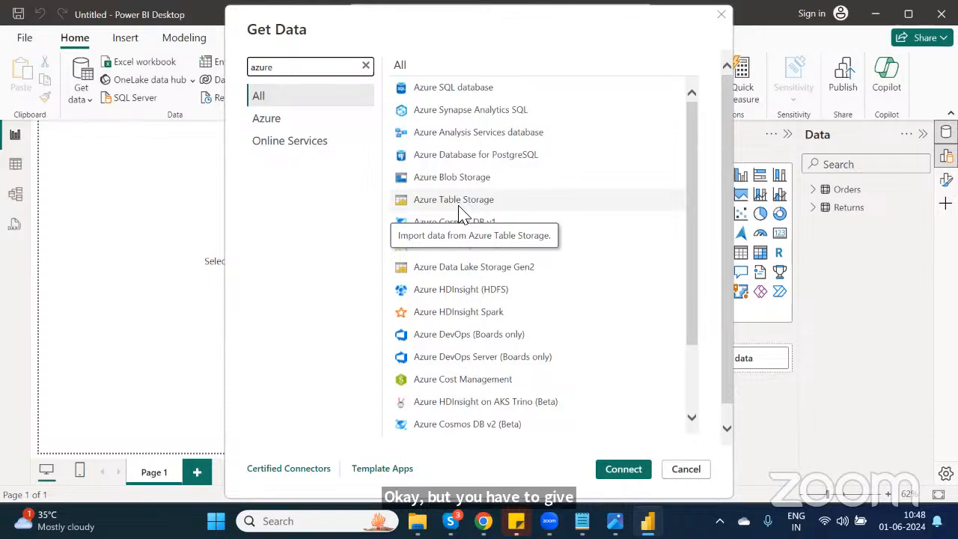
key("BackSpace")
key("BackSpace")
key("BackSpace")
key("BackSpace")
key("BackSpace")
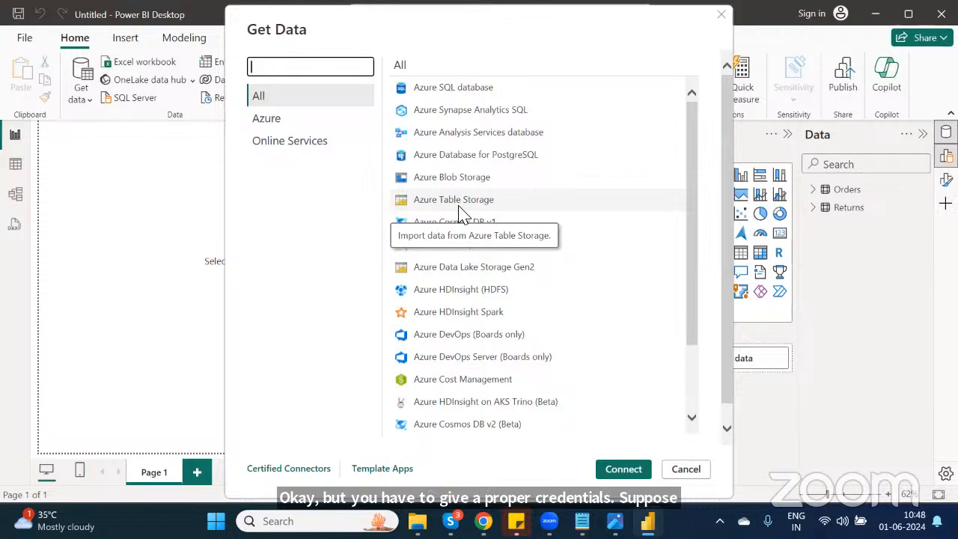
Step: Search for sql and connect to a SQL Server database source
type("sql")
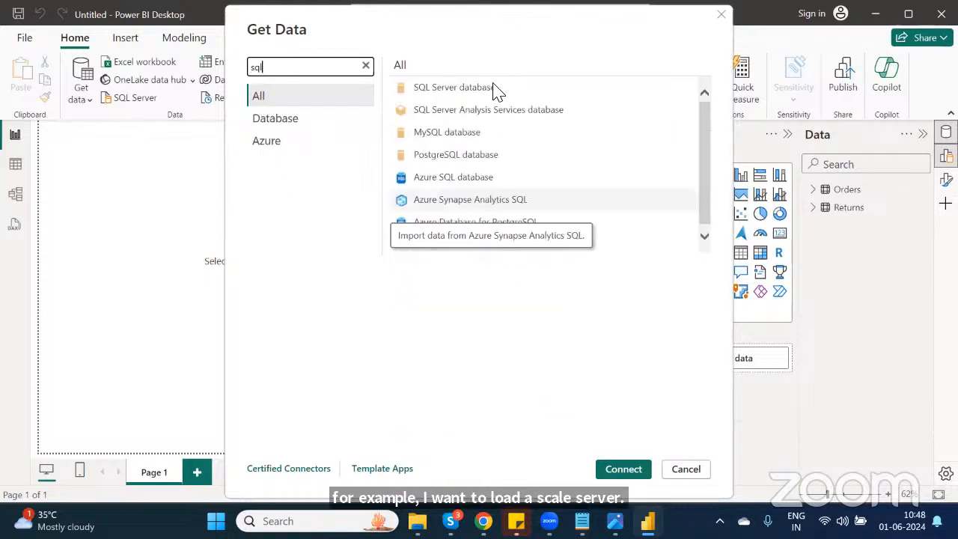
left_click(494, 88)
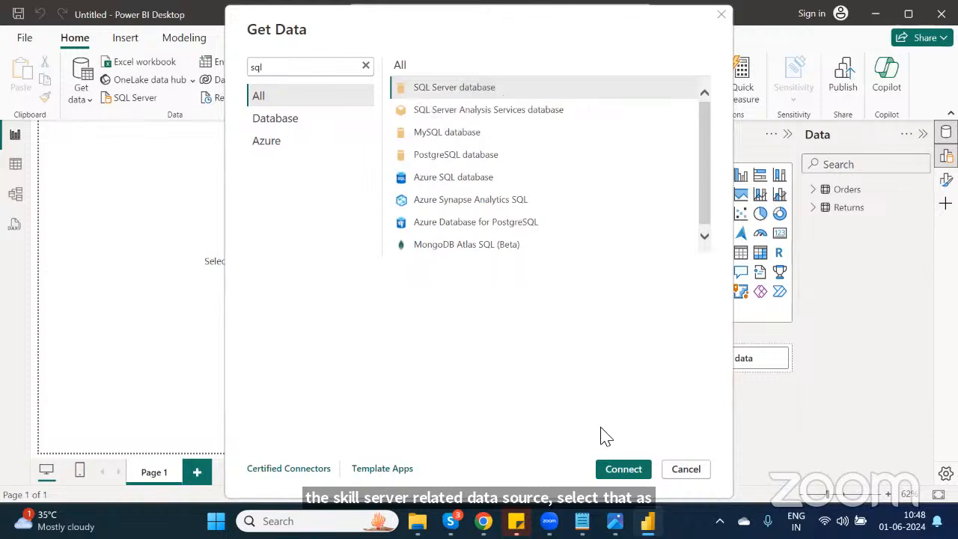
left_click(623, 473)
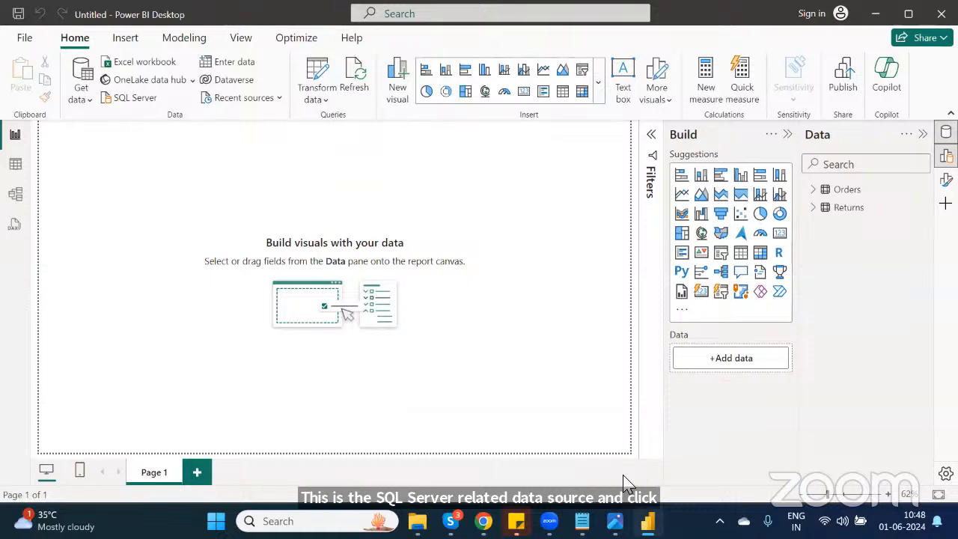
key("super")
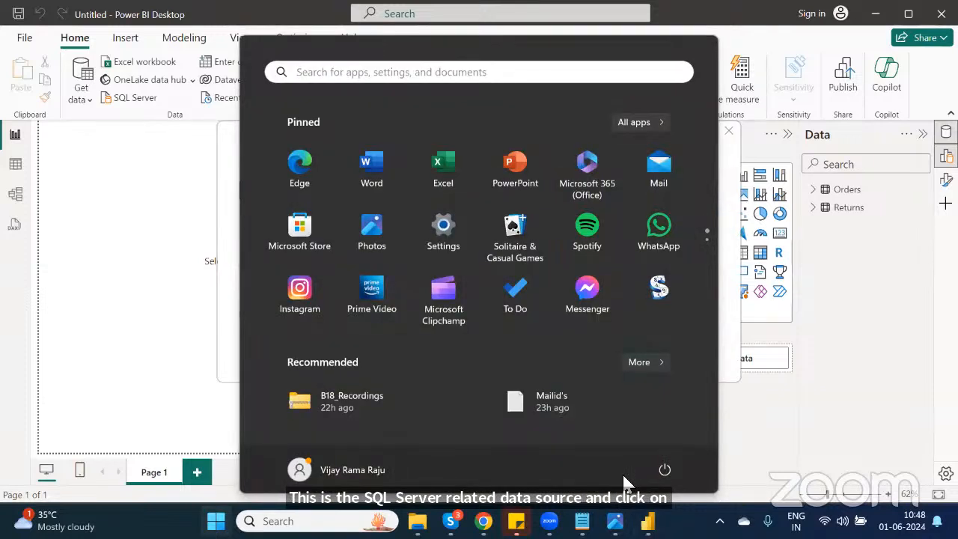
type("ss")
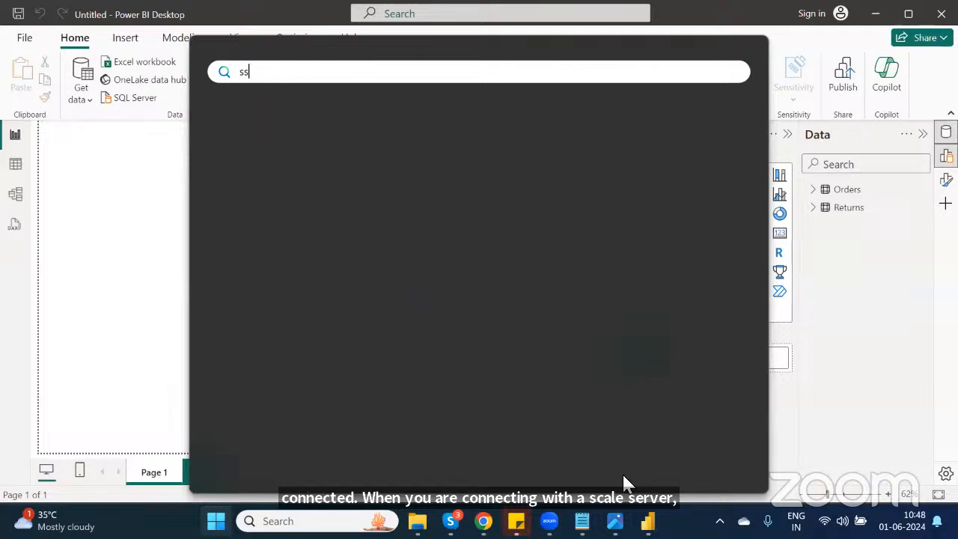
type("ms")
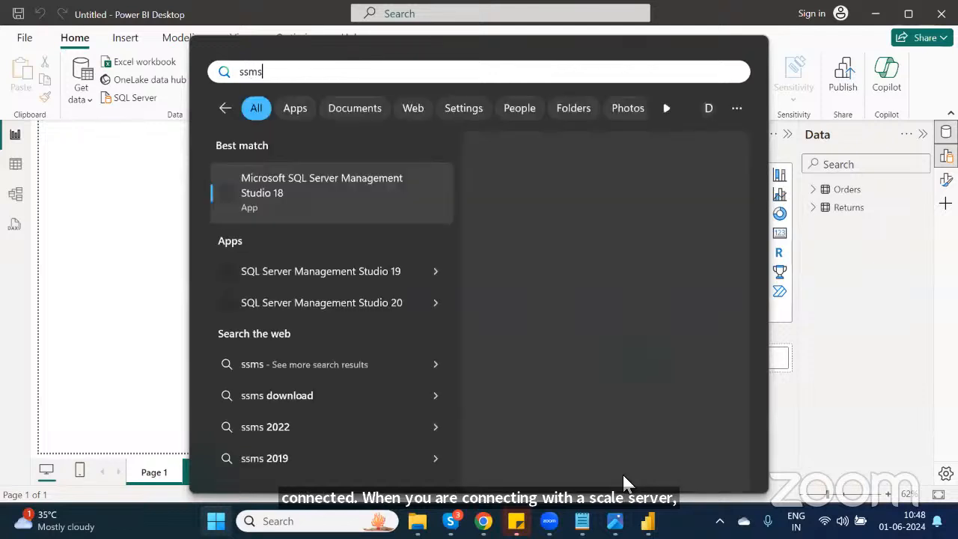
key("Escape")
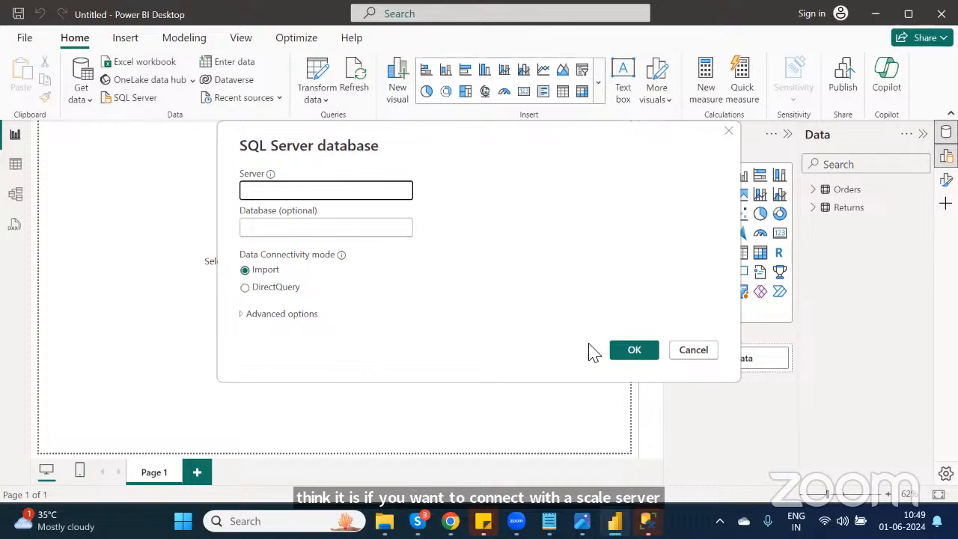
Step: Copy the server name from SQL Server Management Studio's connect dialog and paste it as the Server in the SQL Server database dialog
mouse_move(648, 521)
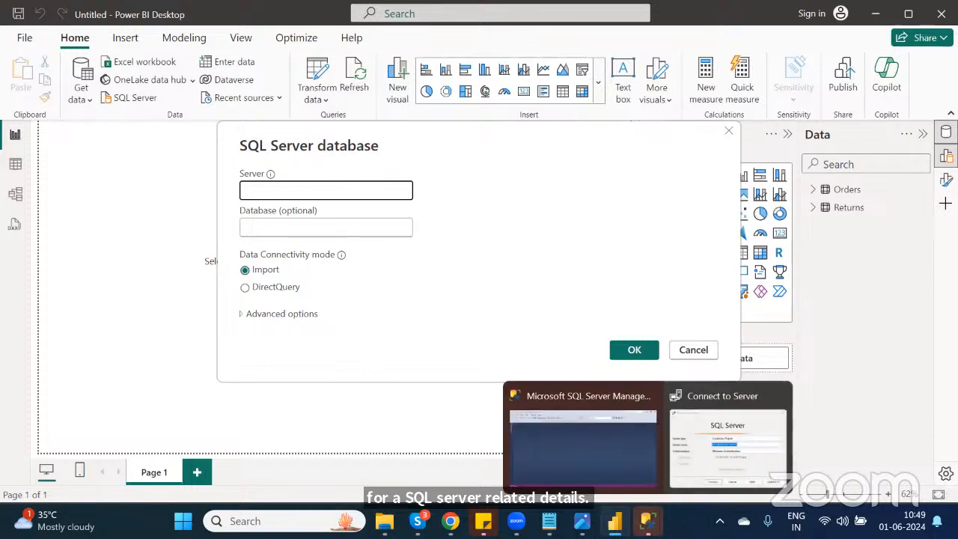
left_click(615, 452)
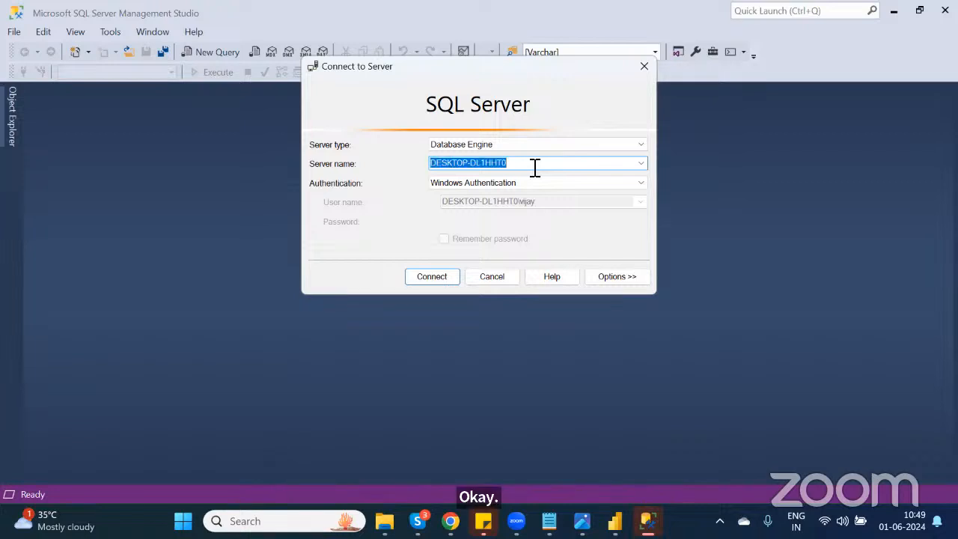
left_click(443, 281)
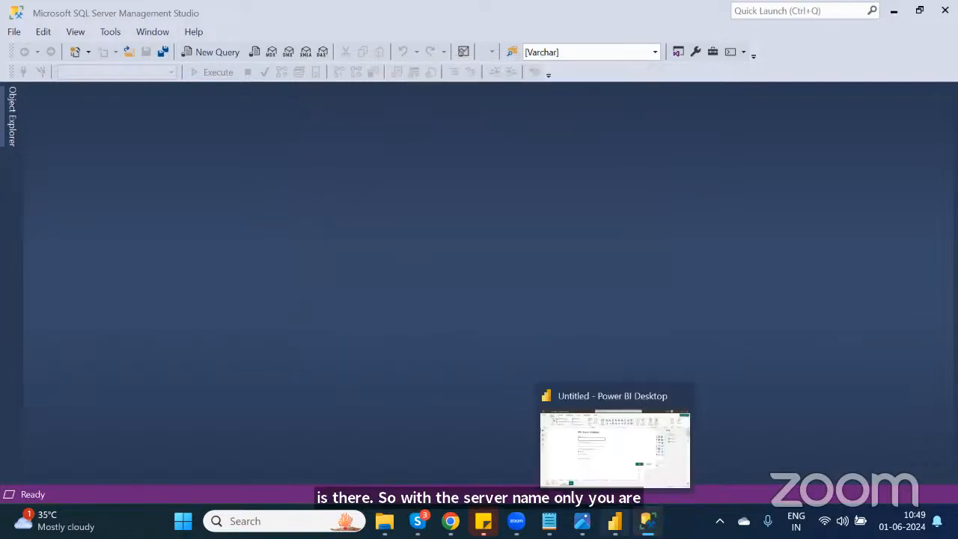
left_click(614, 521)
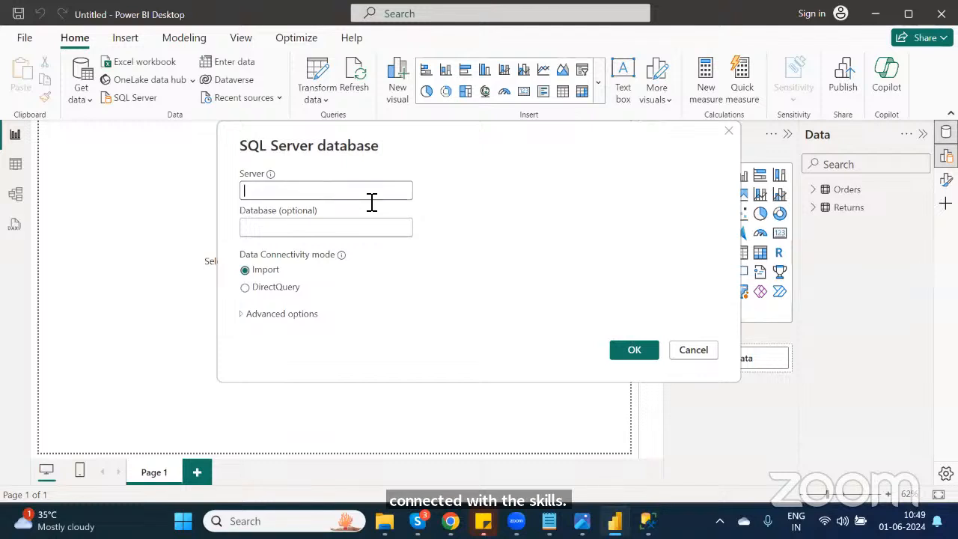
type("DESKTOP-DL1HHT0")
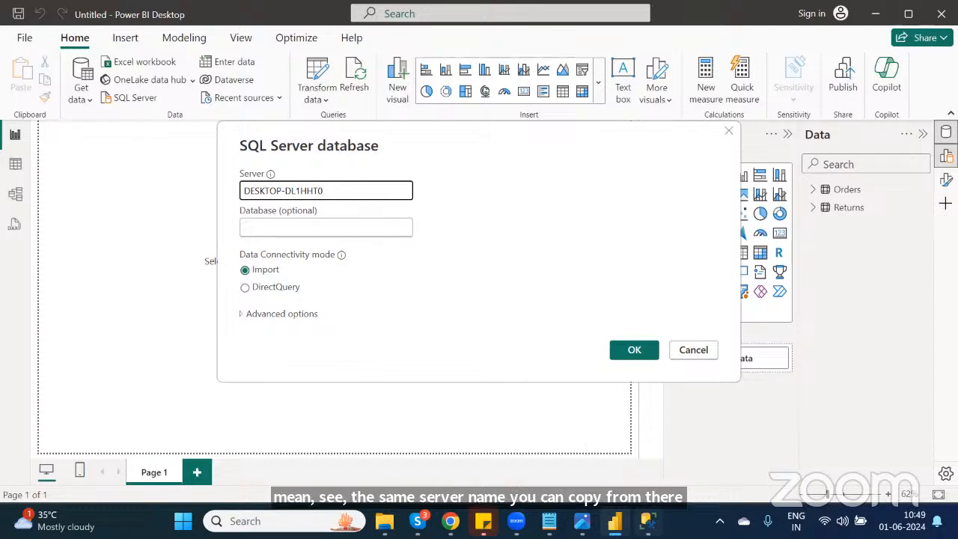
Step: Copy the NareshIT_B18 database name from SQL Server Management Studio into the Database field and confirm the connection
left_click(648, 521)
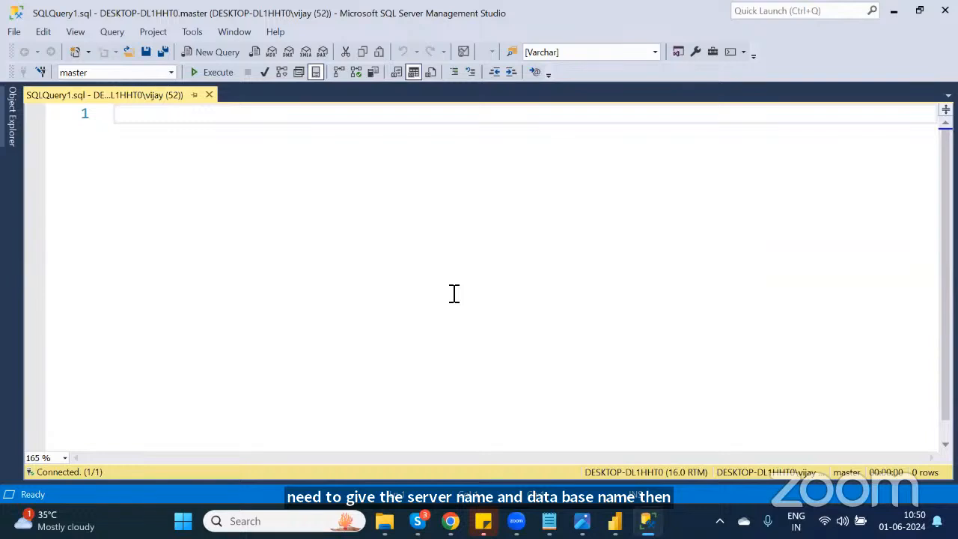
left_click(173, 73)
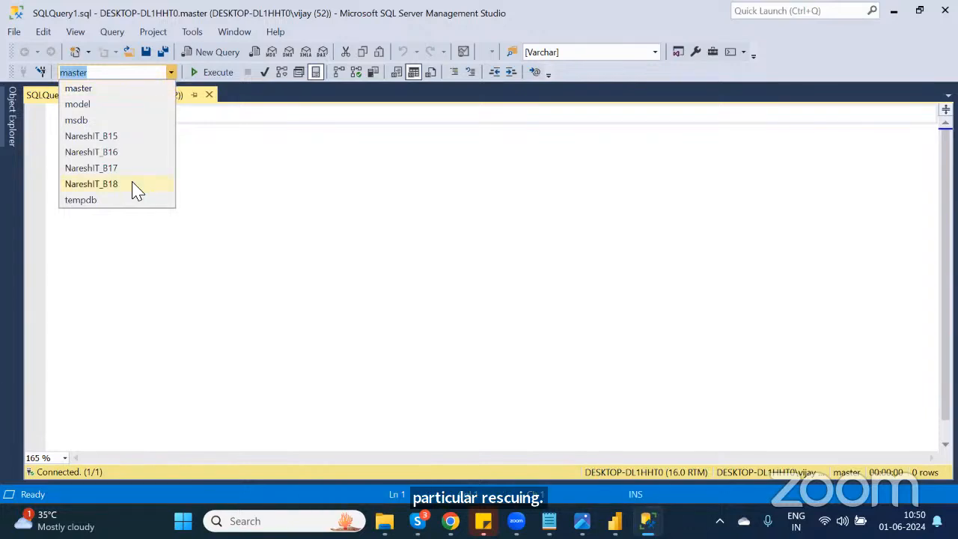
left_click(136, 187)
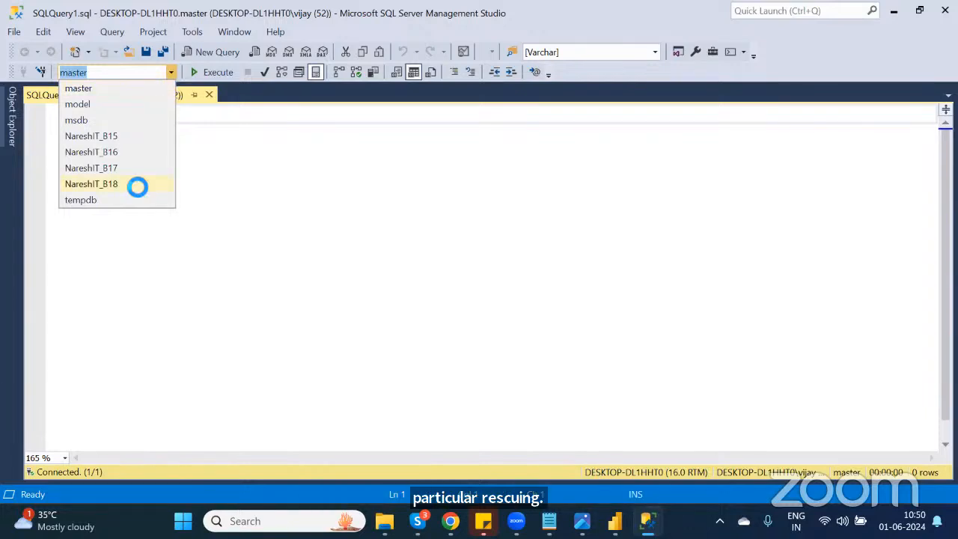
left_click(138, 74)
key("ctrl+c")
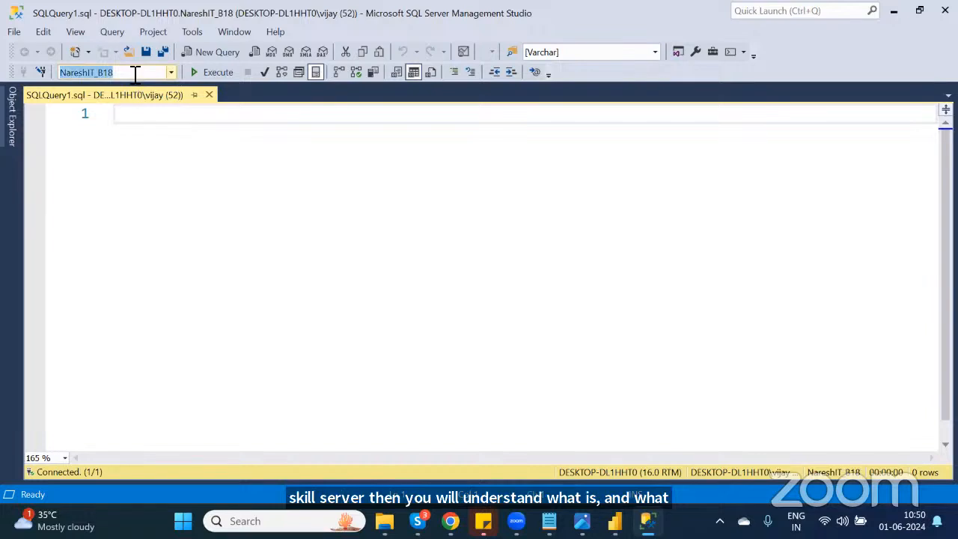
key("alt+Tab")
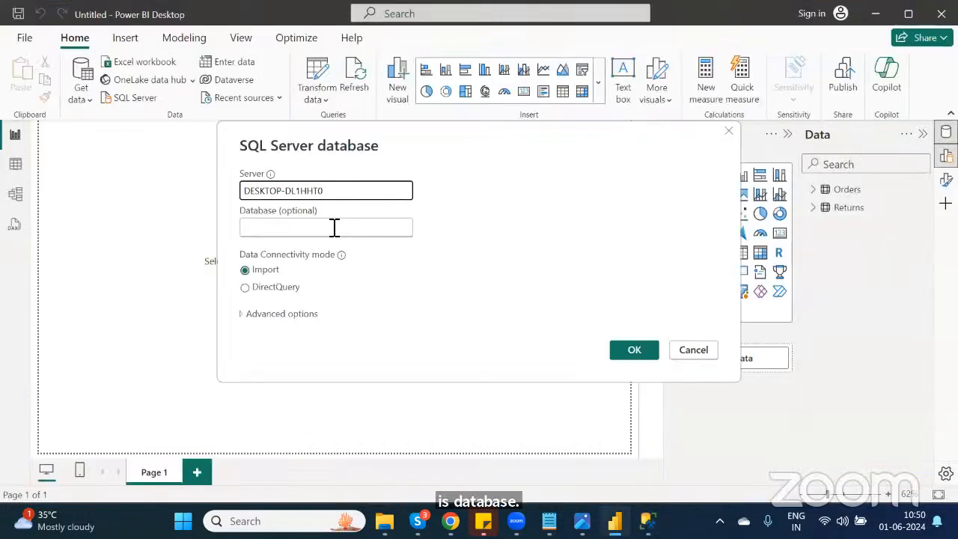
left_click(334, 227)
key("ctrl+v")
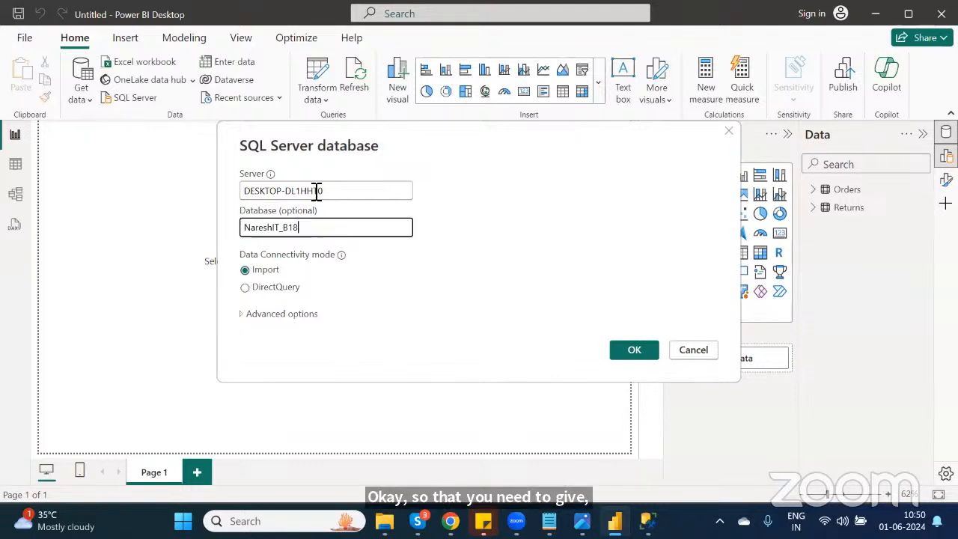
left_click(634, 350)
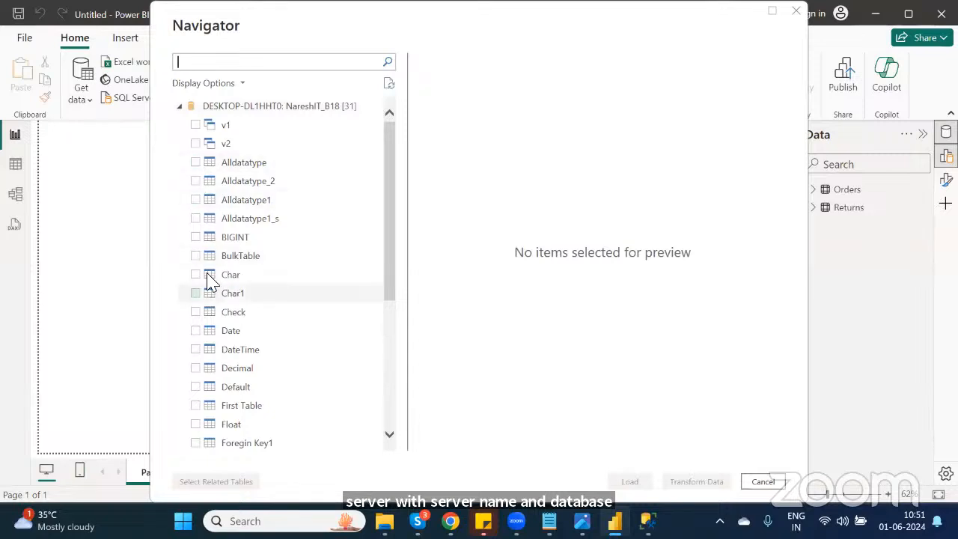
Step: Select the Alldatatype and Alldatatype1 tables in the Navigator and load them
left_click(198, 169)
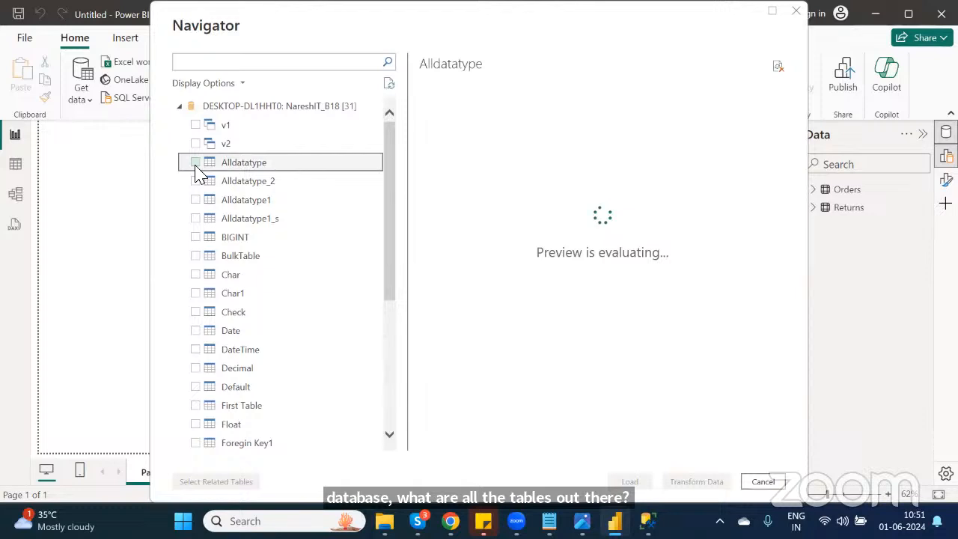
left_click(195, 162)
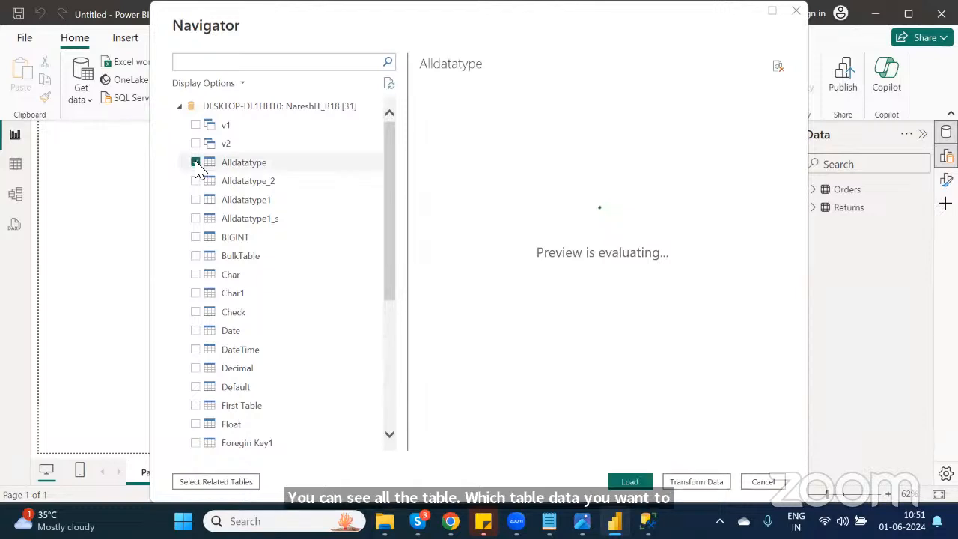
left_click(197, 183)
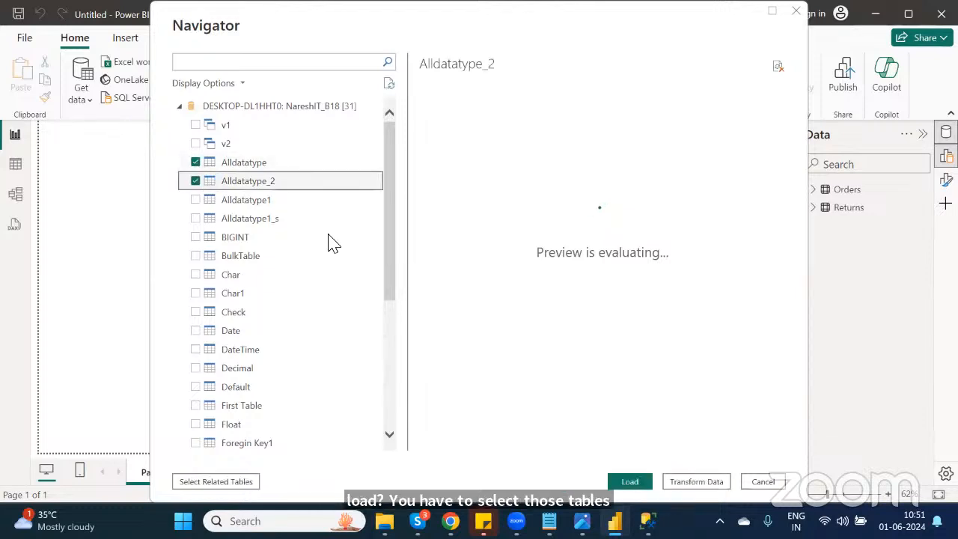
left_click(195, 182)
left_click(196, 200)
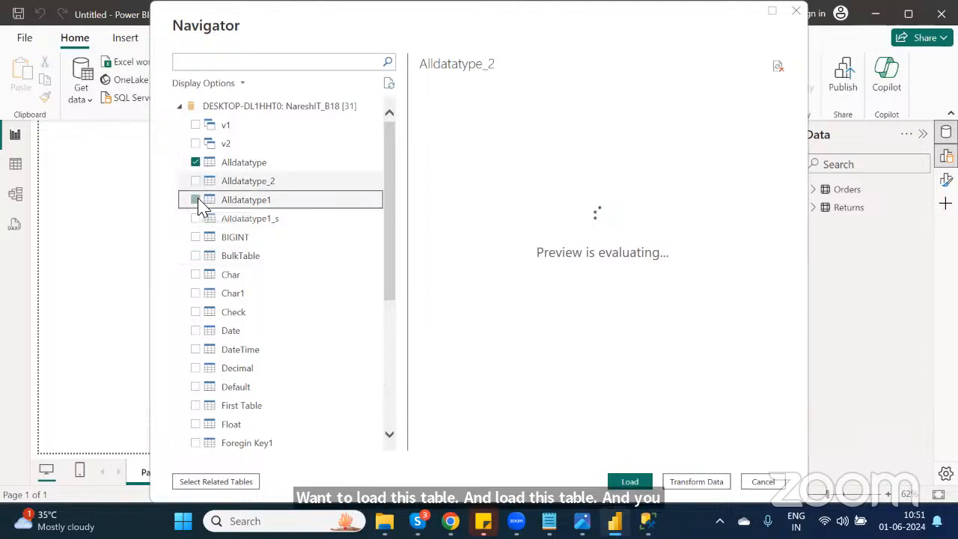
left_click(630, 483)
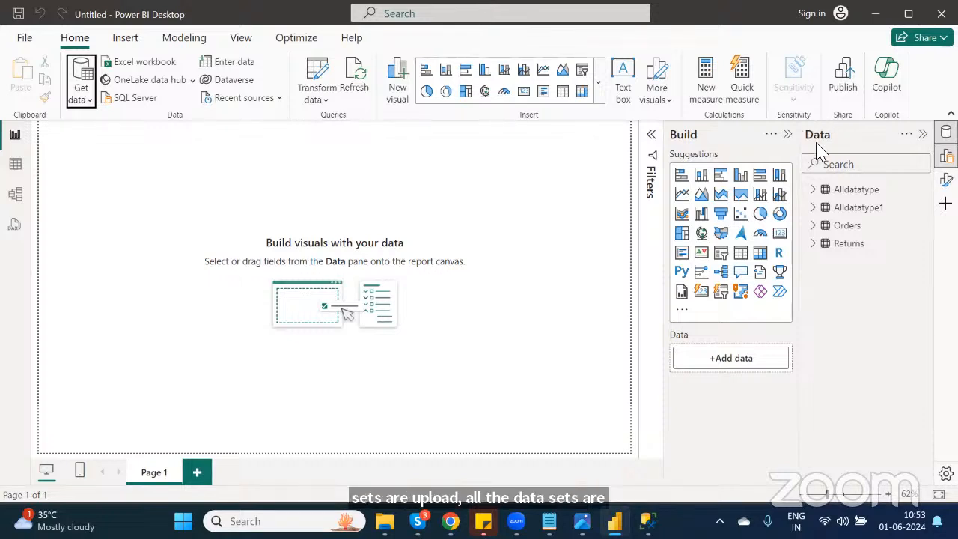
Step: Browse the loaded tables' fields and view the Alldatatype, Alldatatype1 and Orders data in Table view
left_click(816, 191)
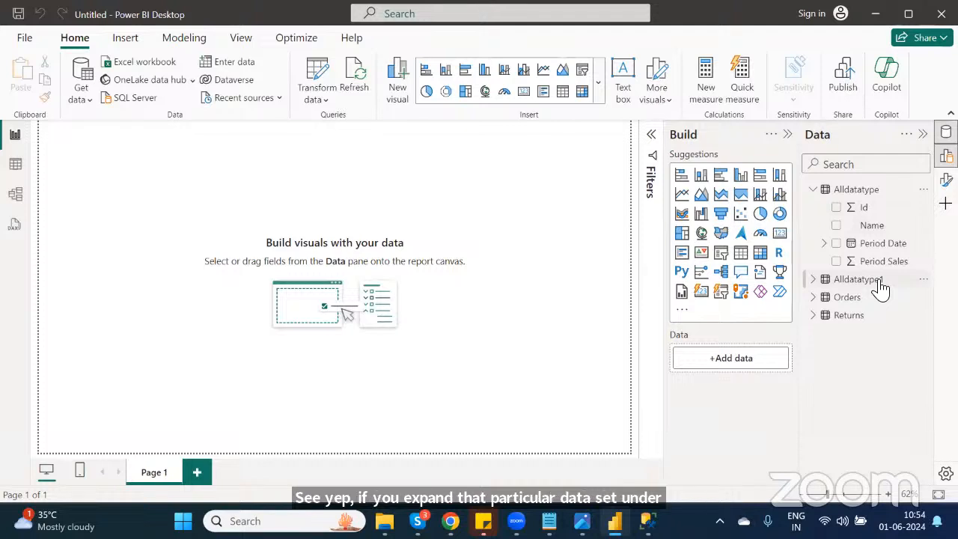
left_click(814, 192)
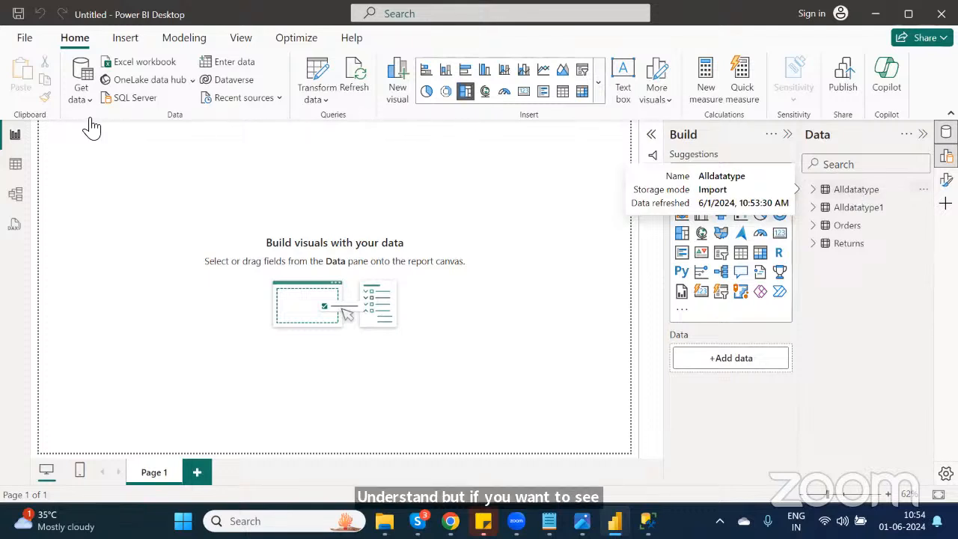
left_click(17, 166)
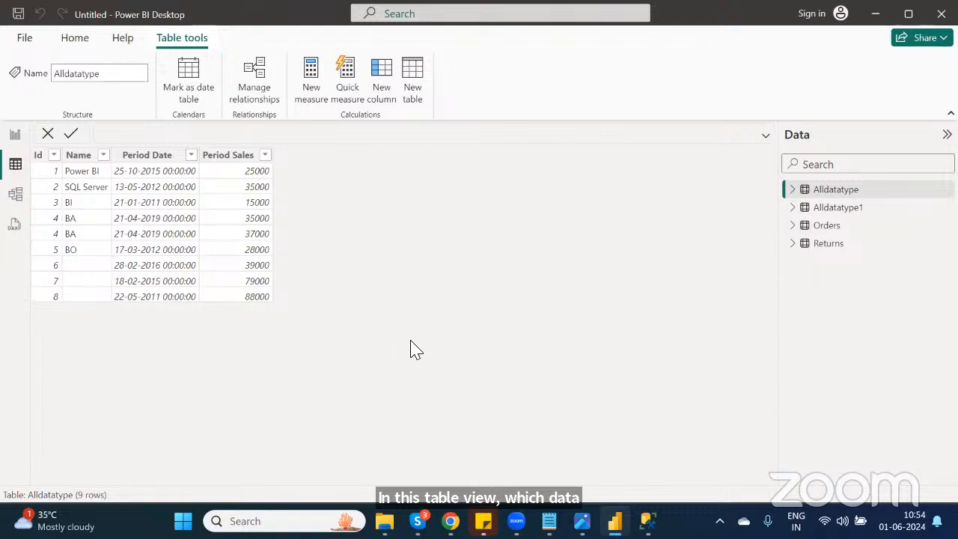
left_click(863, 212)
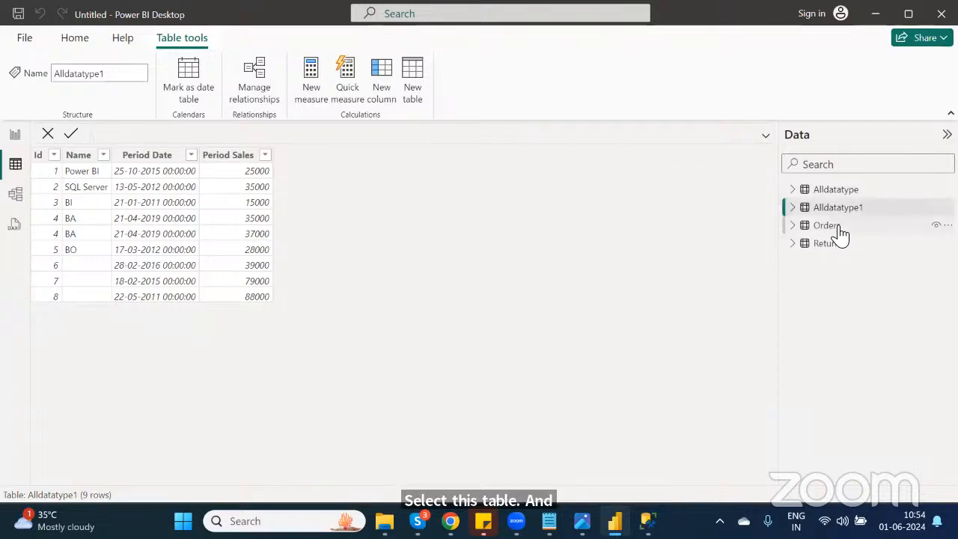
left_click(838, 232)
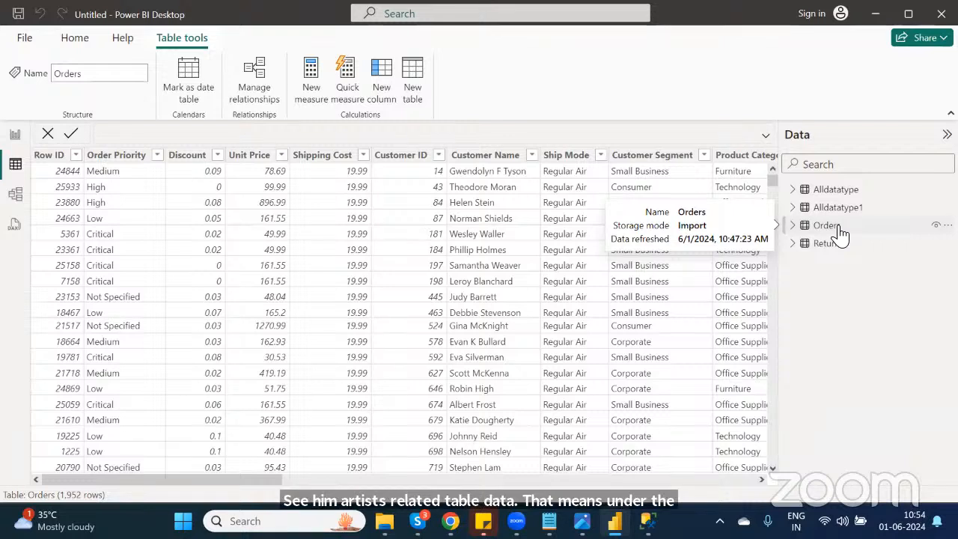
left_click(17, 135)
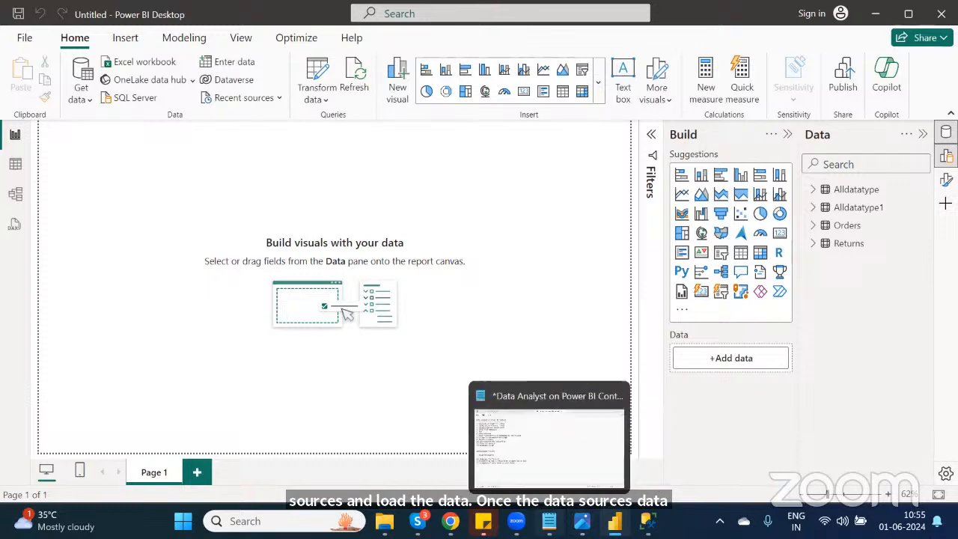
Step: Mark the Datasources and Connections line as --Done in the course progress note
left_click(549, 522)
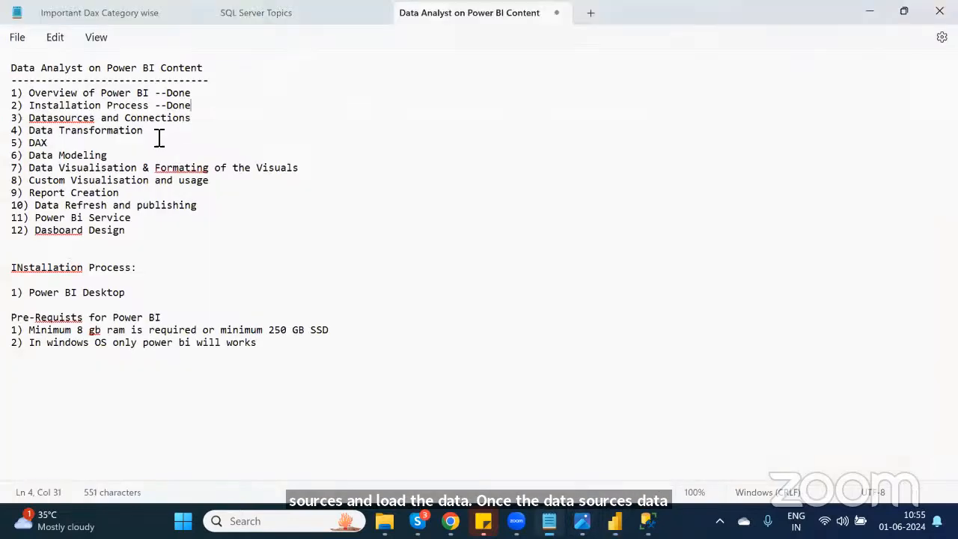
left_click(209, 119)
type("--Done")
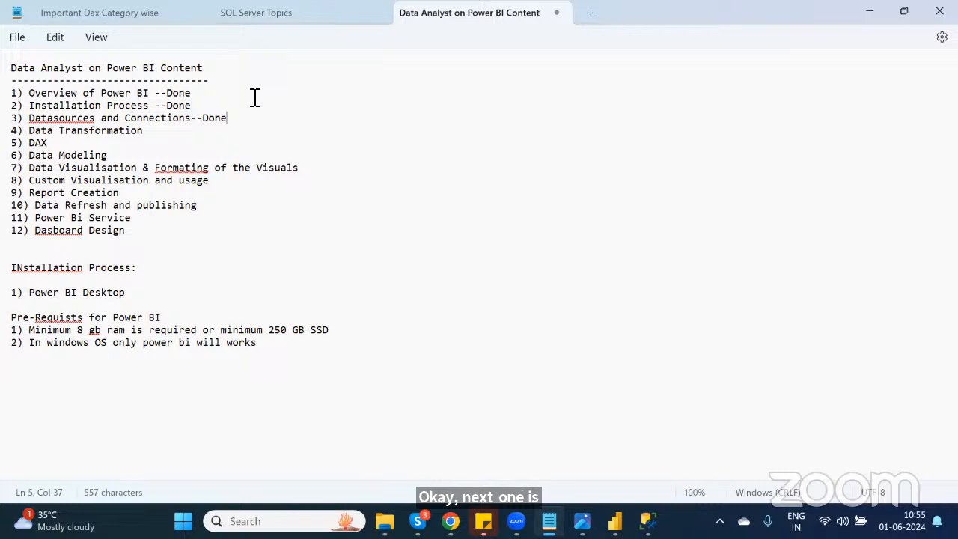
left_click(611, 457)
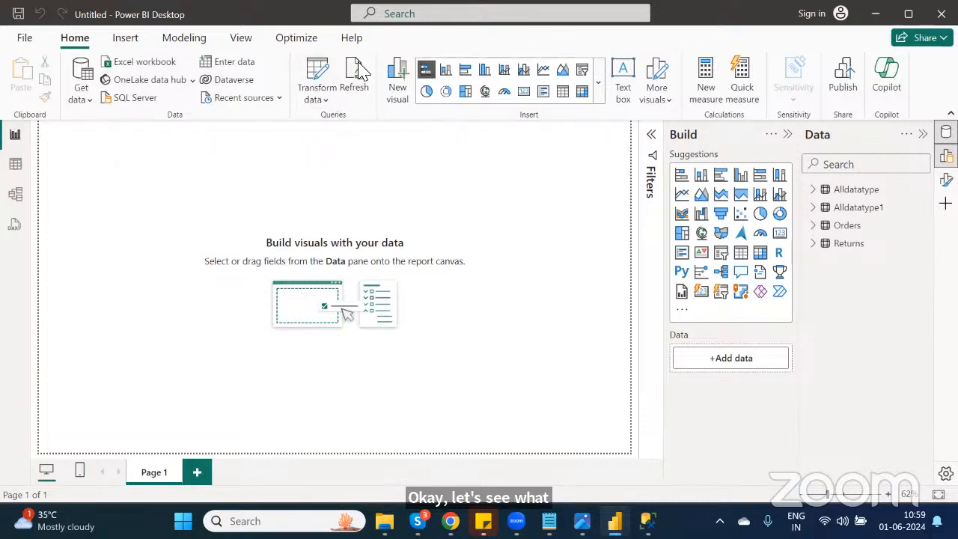
Step: Open the Power Query Editor through Transform data and close it again
left_click(333, 81)
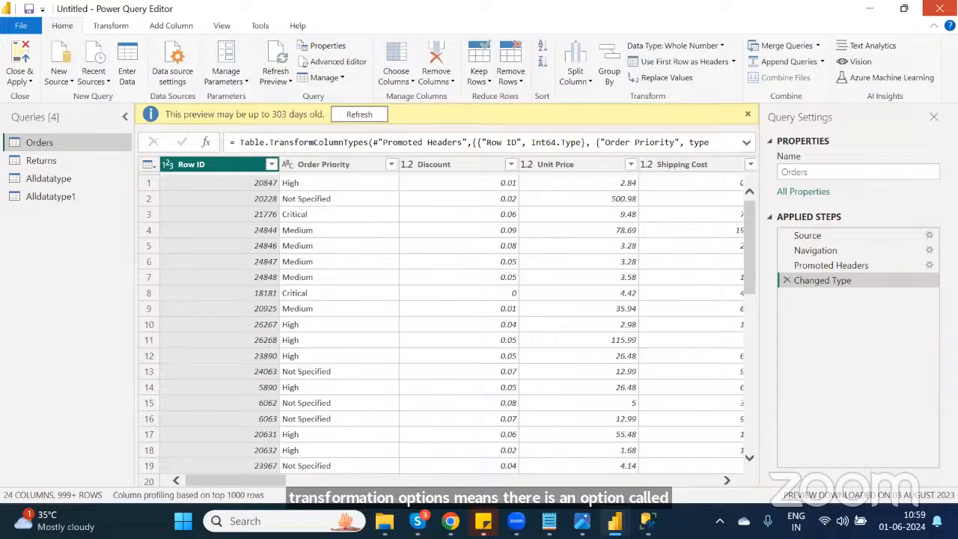
left_click(939, 8)
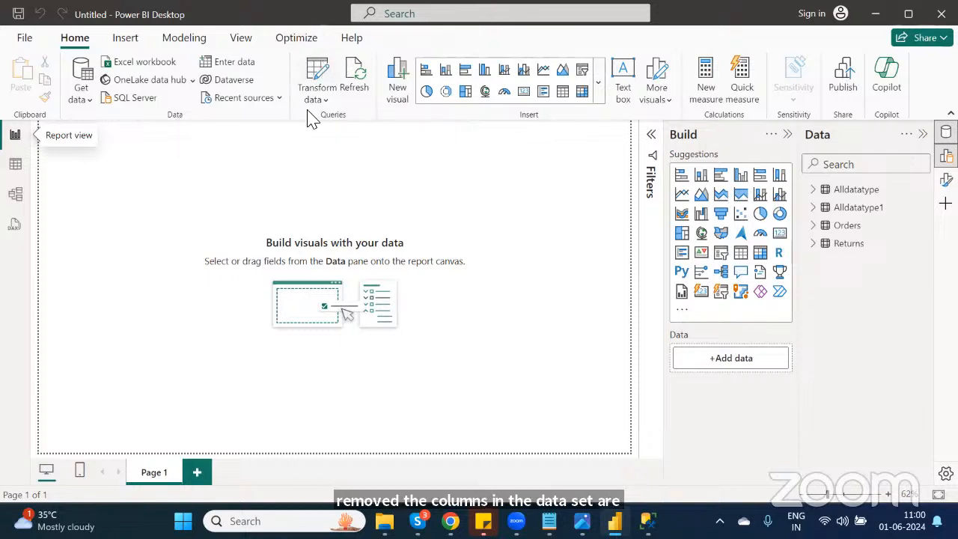
Step: Open the Power Query Editor and remove all Orders columns except Row ID, Order Priority, Discount and Unit Price
left_click(323, 74)
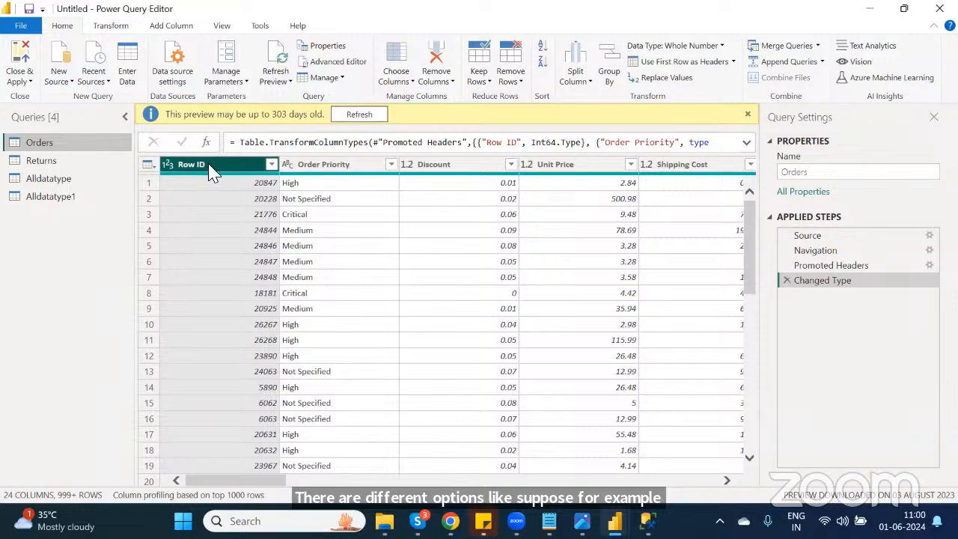
left_click(338, 168)
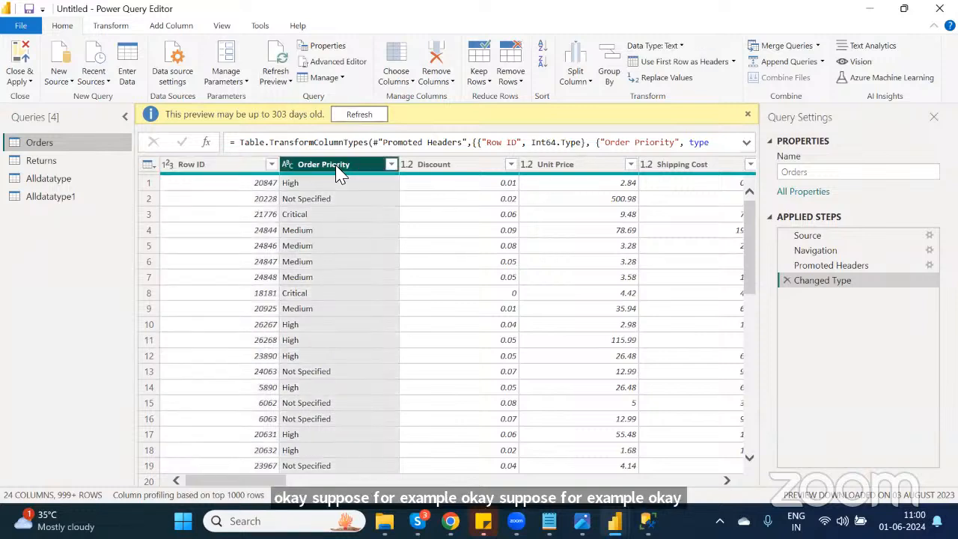
left_click(210, 167)
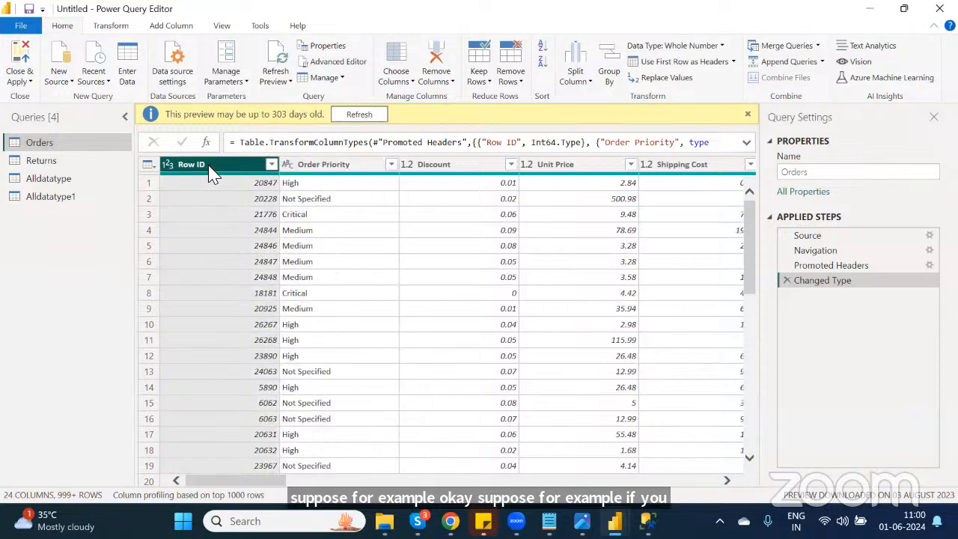
left_click(329, 164, "ctrl")
left_click(442, 166, "ctrl")
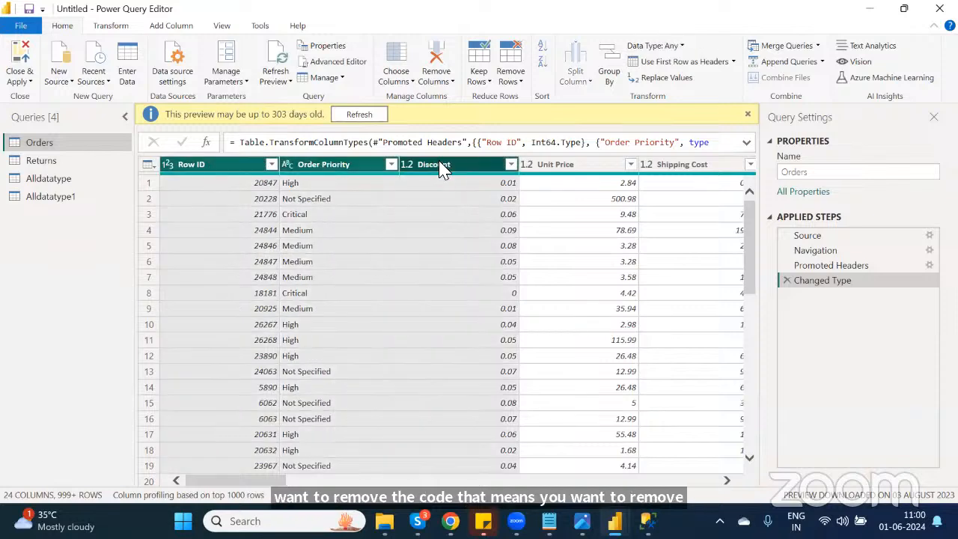
left_click(563, 165, "ctrl")
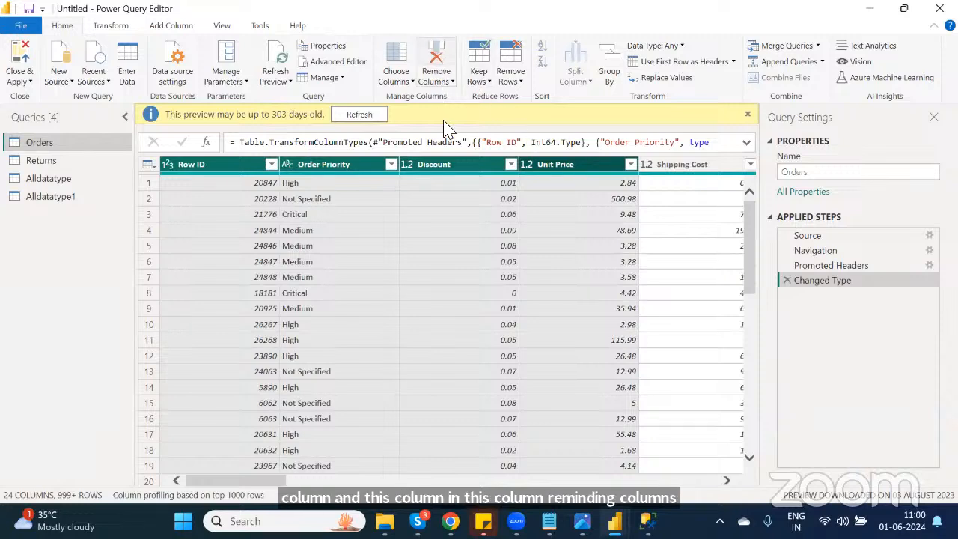
left_click(449, 81)
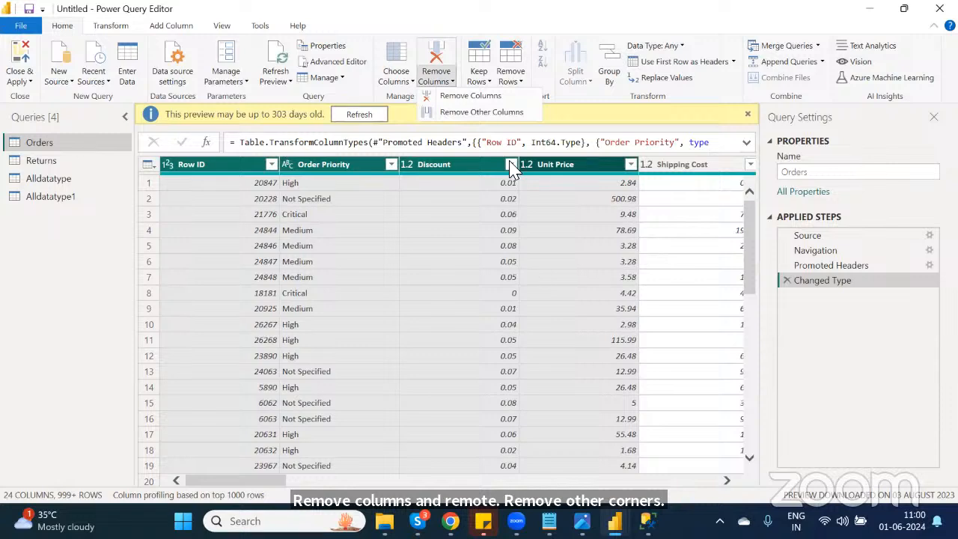
left_click(479, 114)
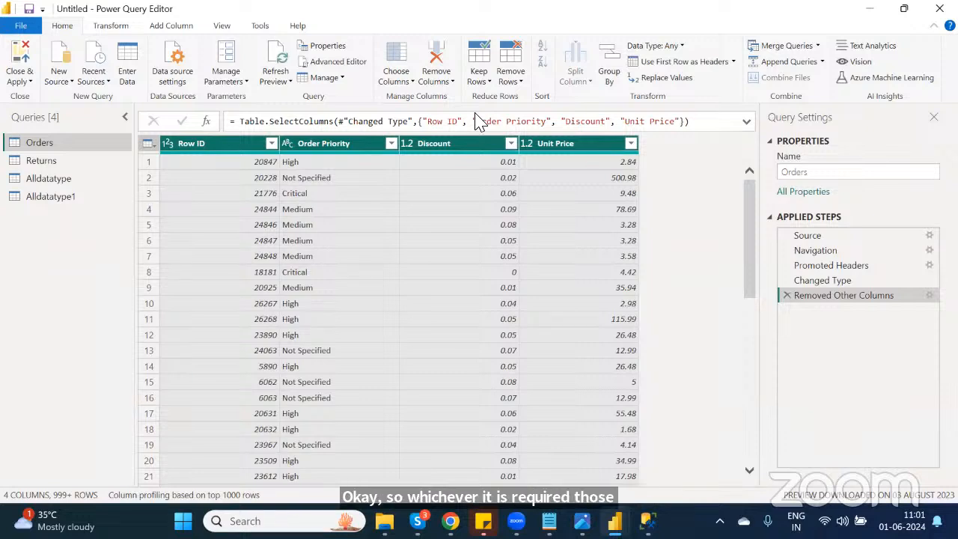
Step: Delete the Removed Other Columns step and open the Remove Rows options for a Discount cell without applying one
left_click(784, 296)
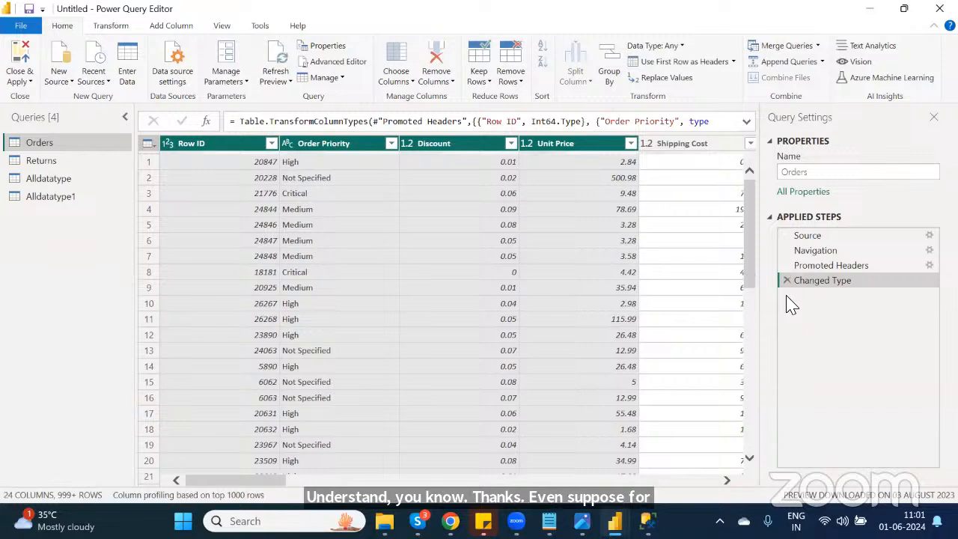
left_click(507, 226)
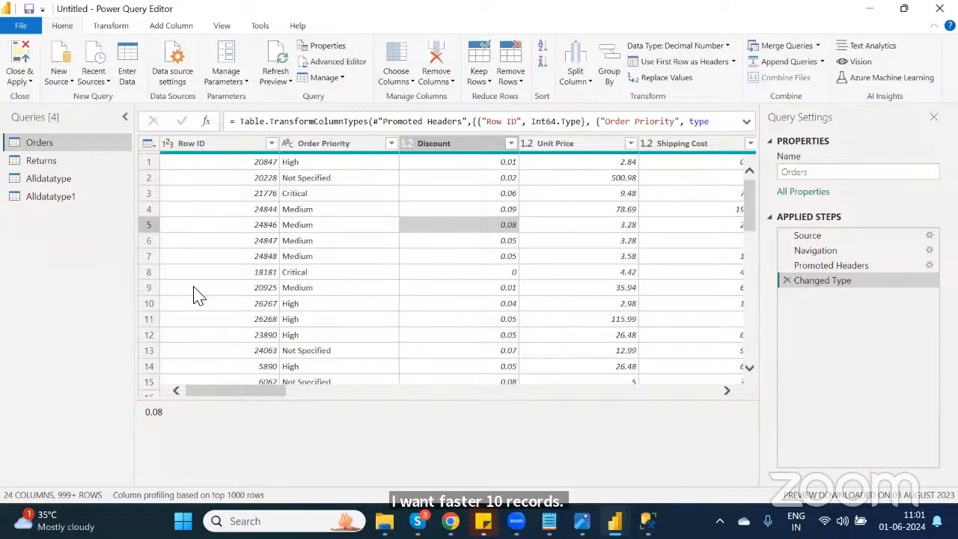
left_click(520, 88)
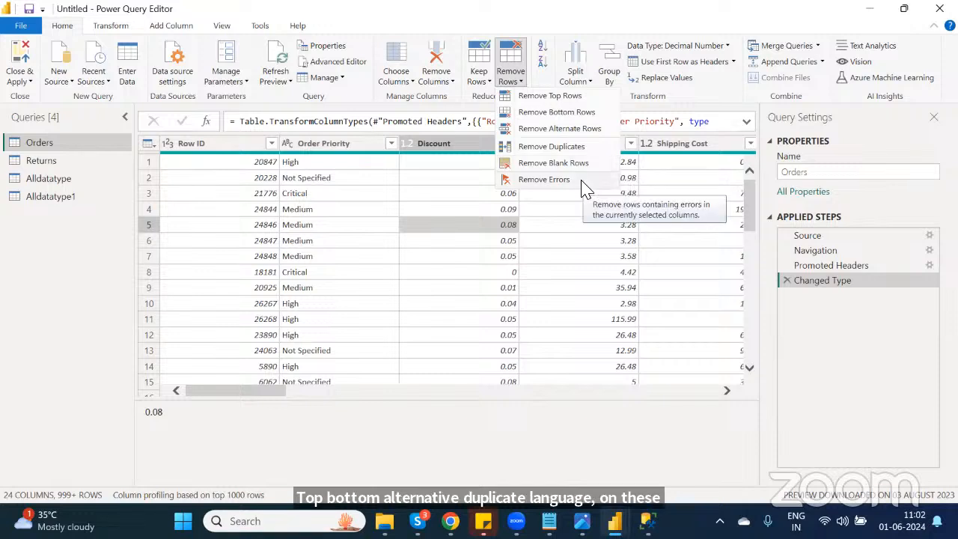
left_click(728, 92)
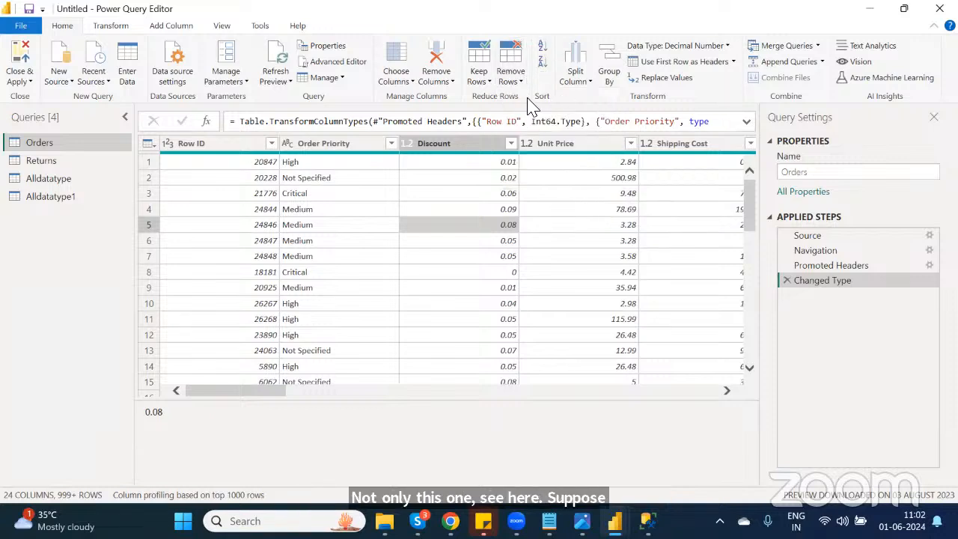
Step: Try sorting the Orders table by Discount in descending order, then delete the Sorted Rows step
left_click(474, 150)
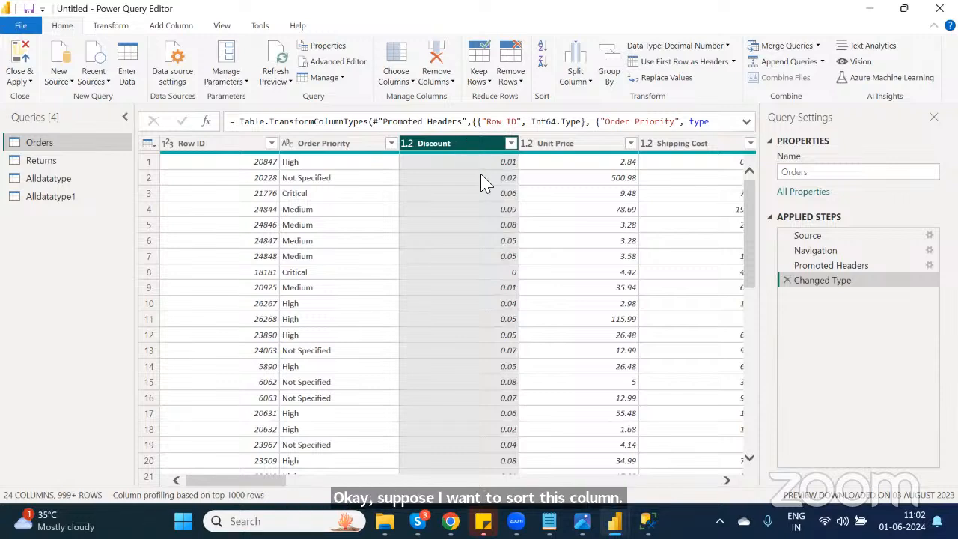
left_click(544, 69)
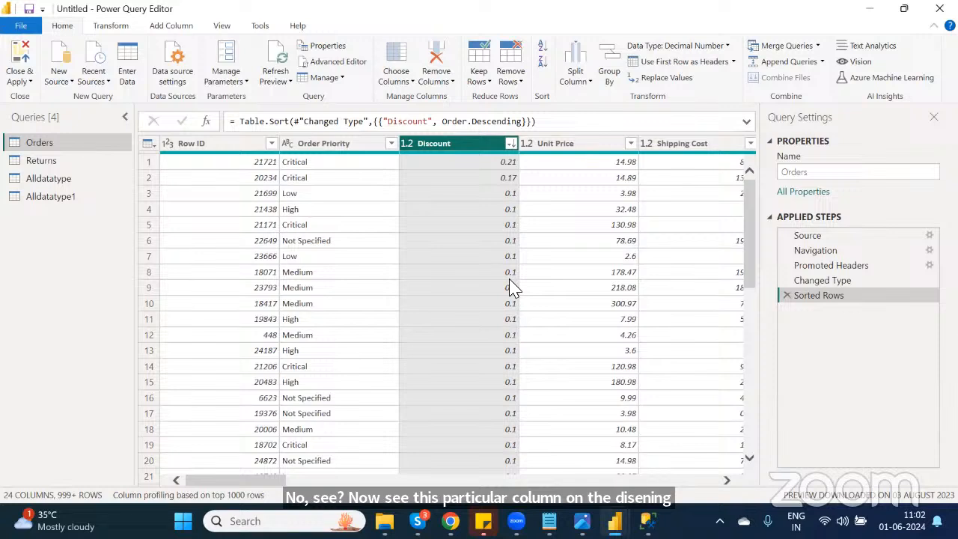
left_click(786, 295)
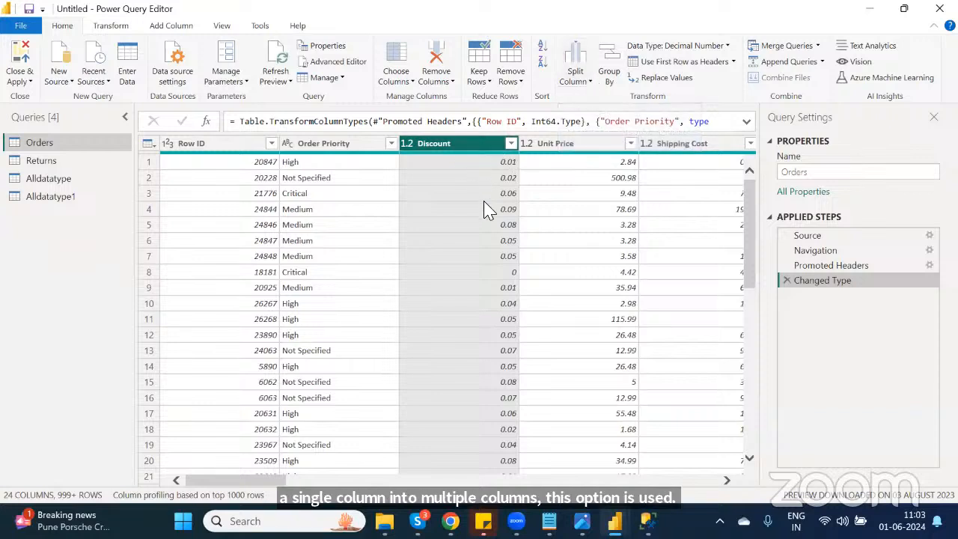
Step: Try splitting the Discount column by a custom "." delimiter at each occurrence, then delete the split and type-change steps
left_click(577, 83)
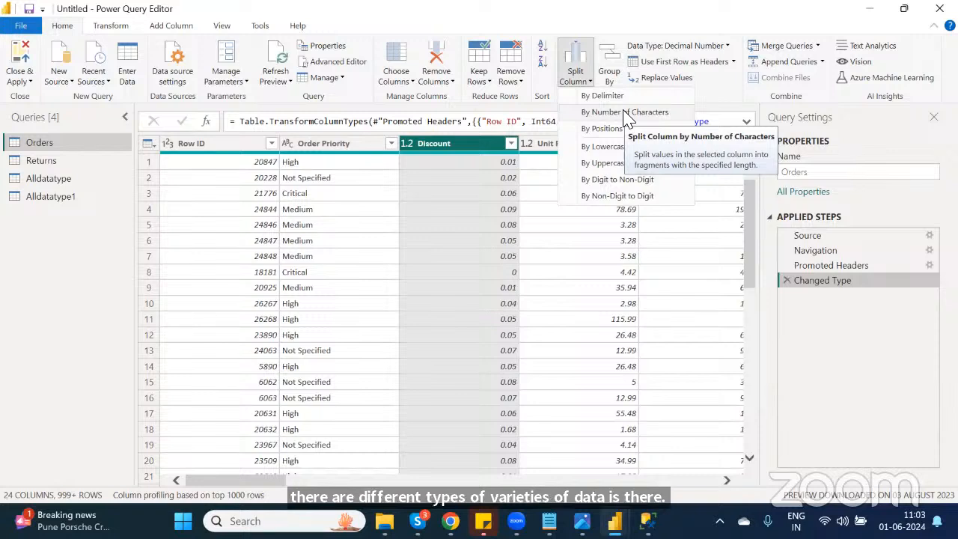
left_click(613, 96)
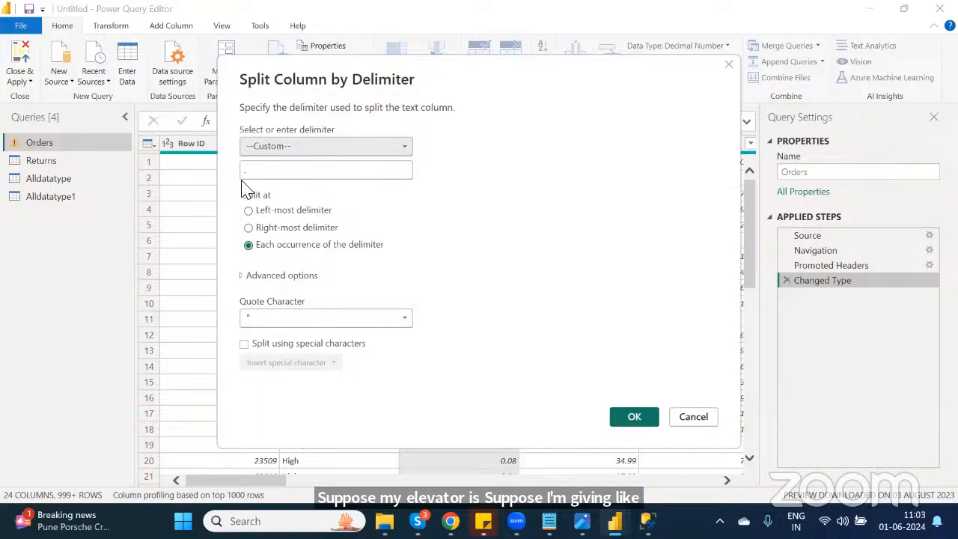
left_click(258, 173)
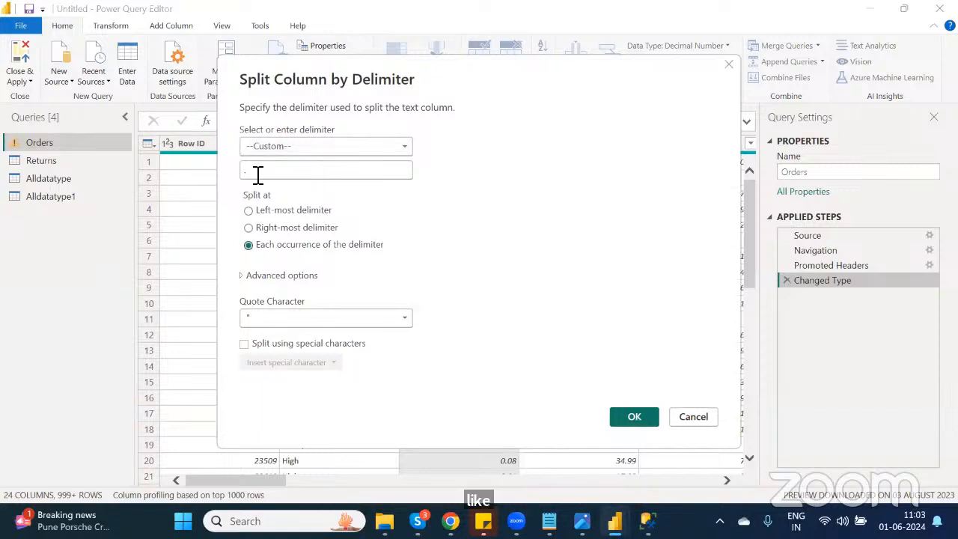
key("BackSpace")
type(".")
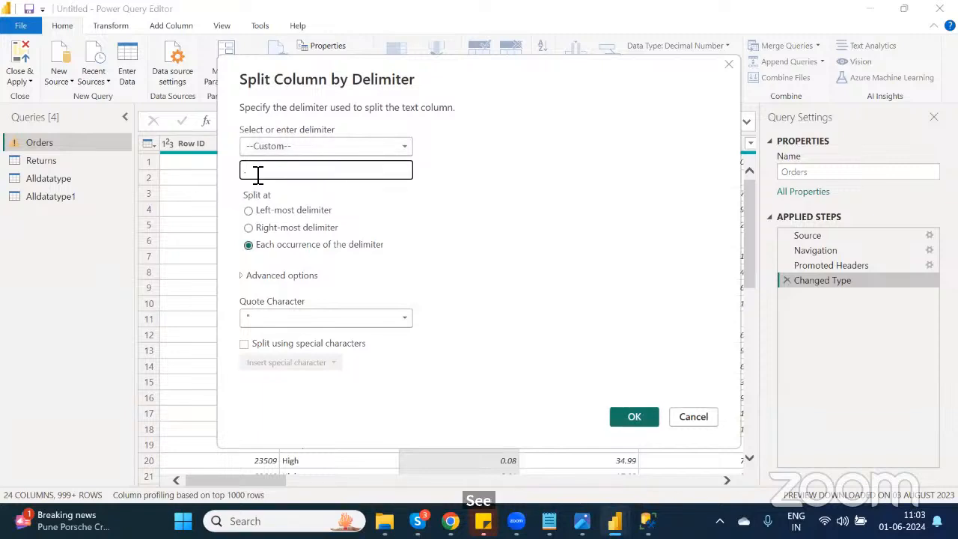
left_click(635, 416)
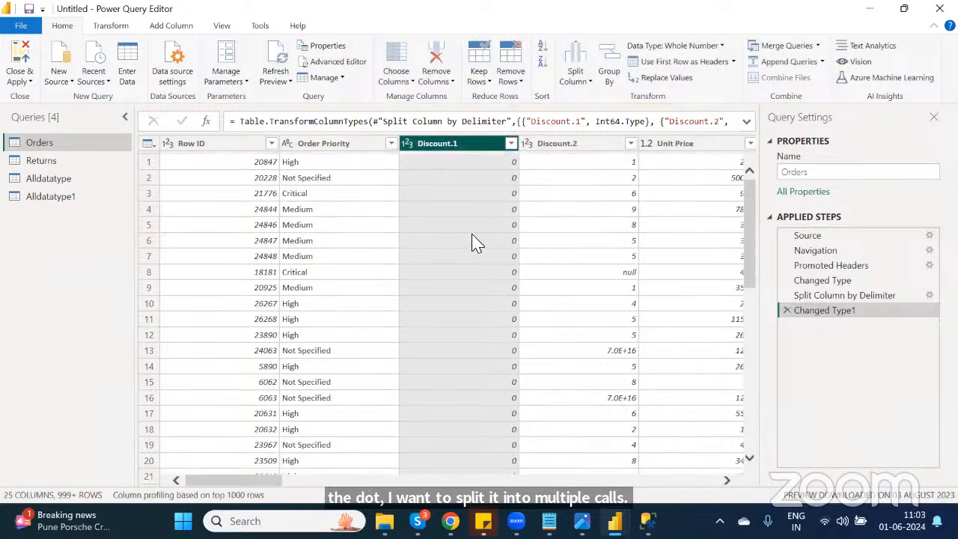
left_click(786, 311)
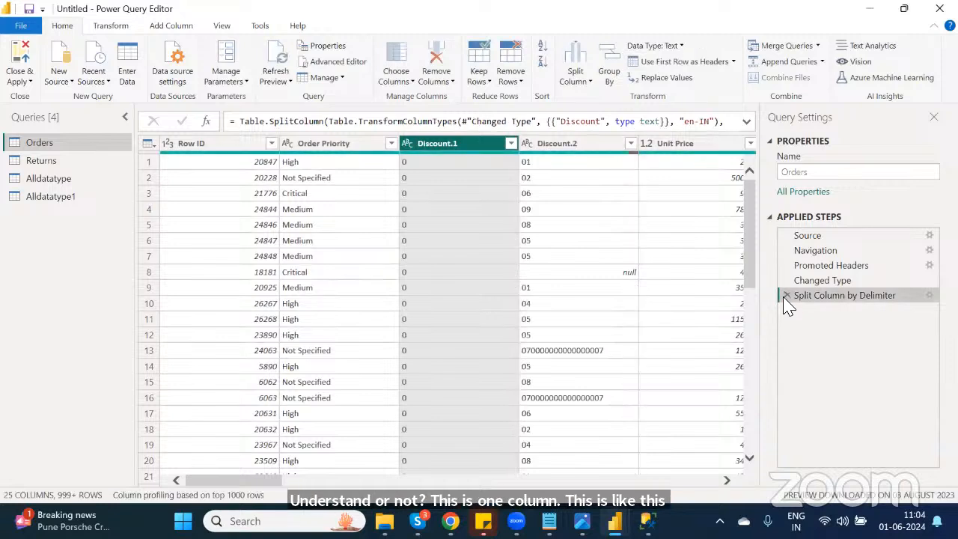
left_click(786, 297)
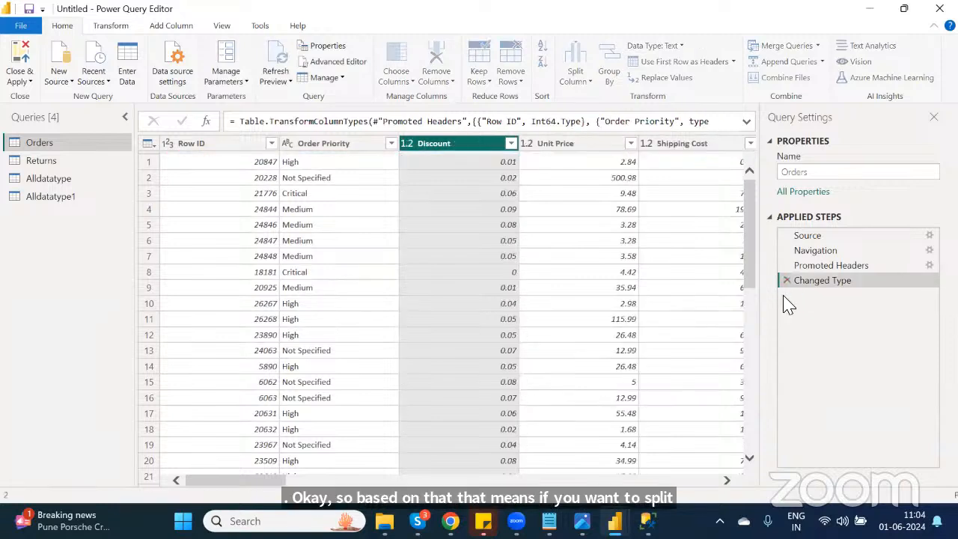
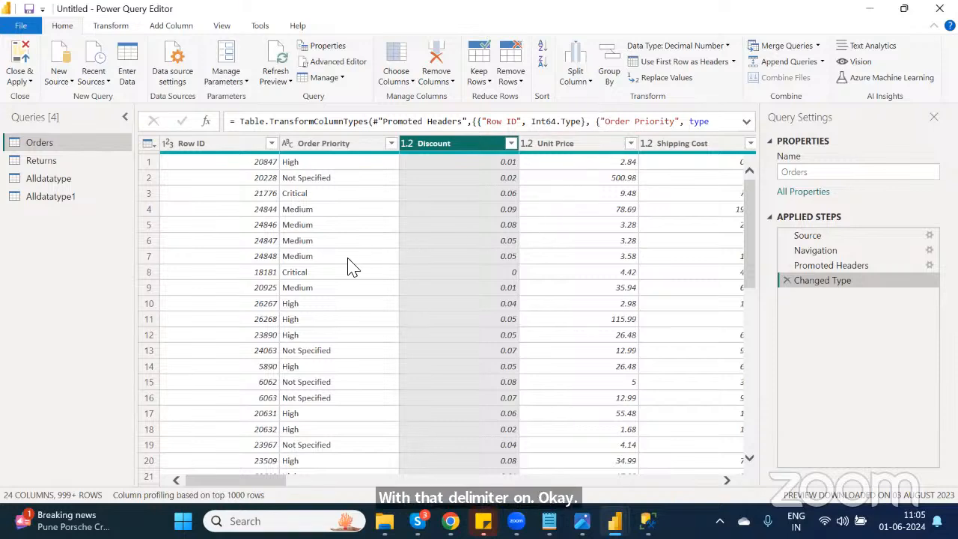
Step: Replace the value Returned with Return in the Status column of the Returns table
left_click(316, 272)
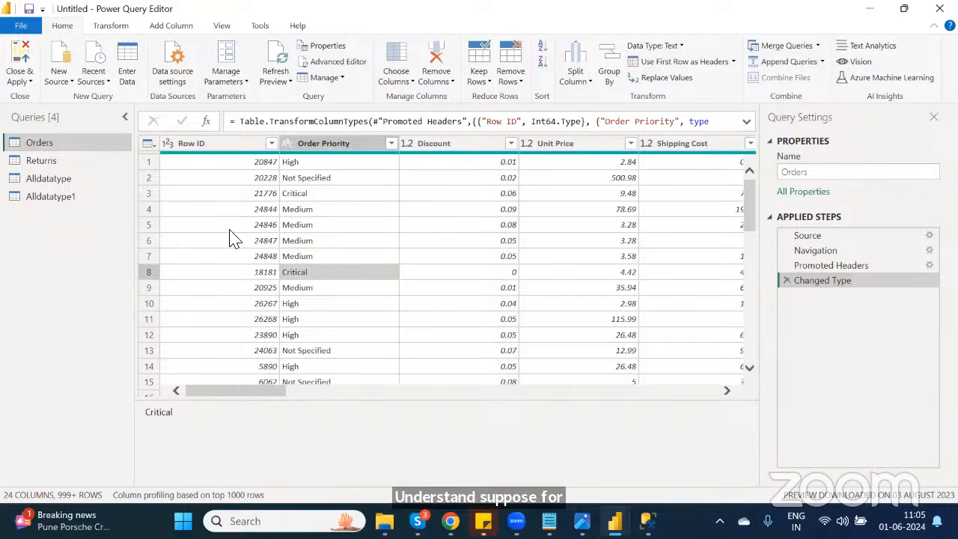
left_click(41, 160)
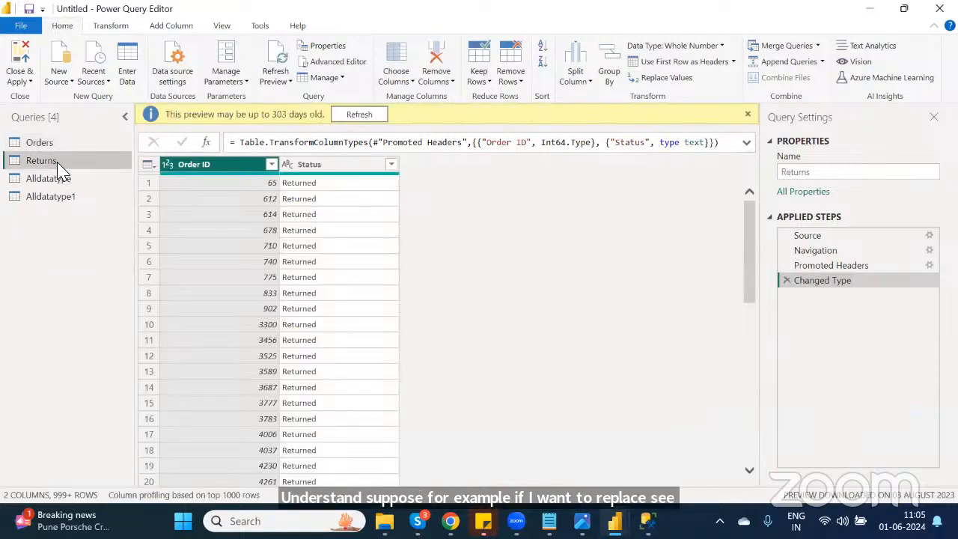
left_click(306, 188)
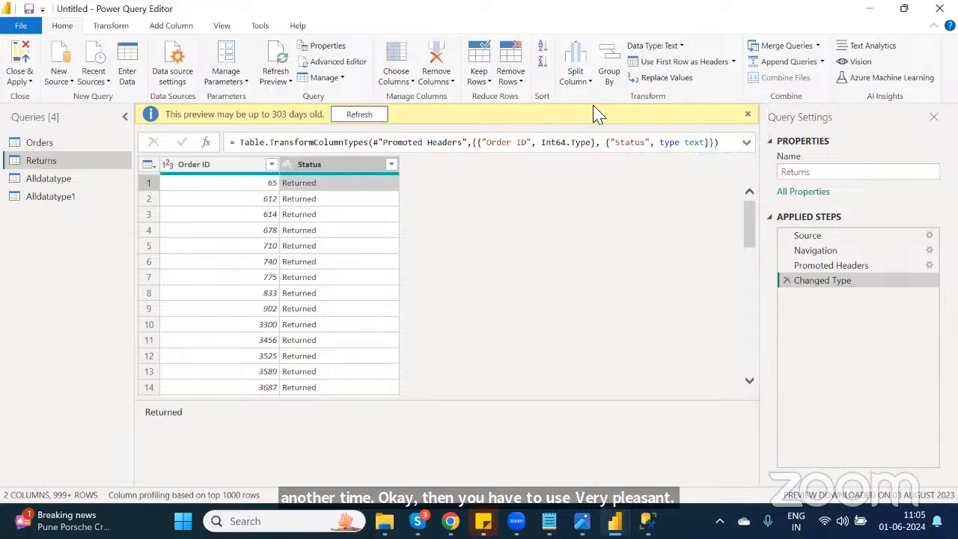
left_click(664, 82)
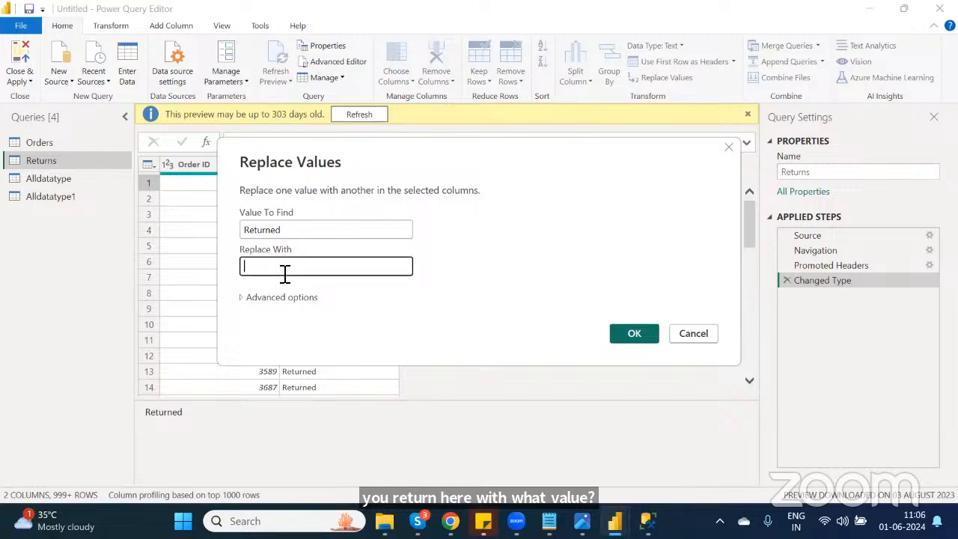
type("Return")
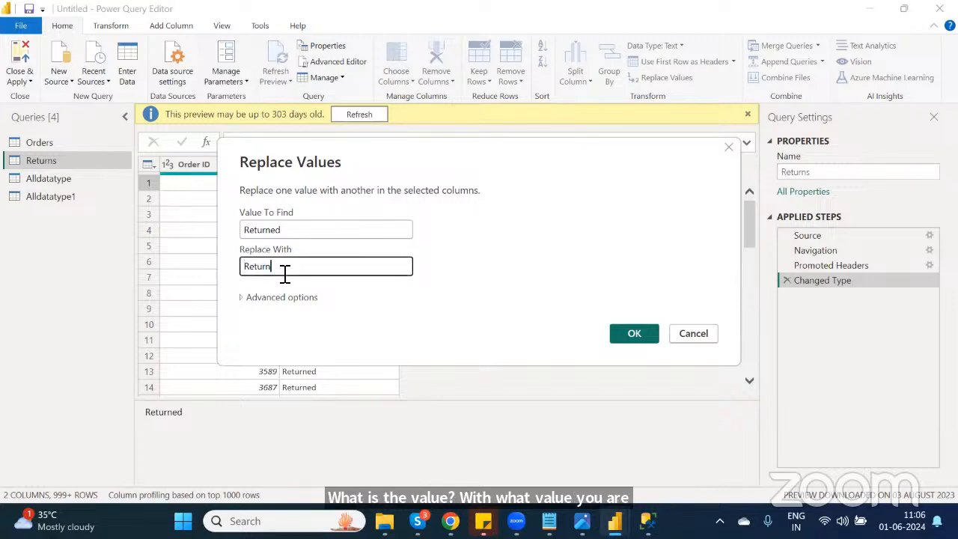
left_click(637, 334)
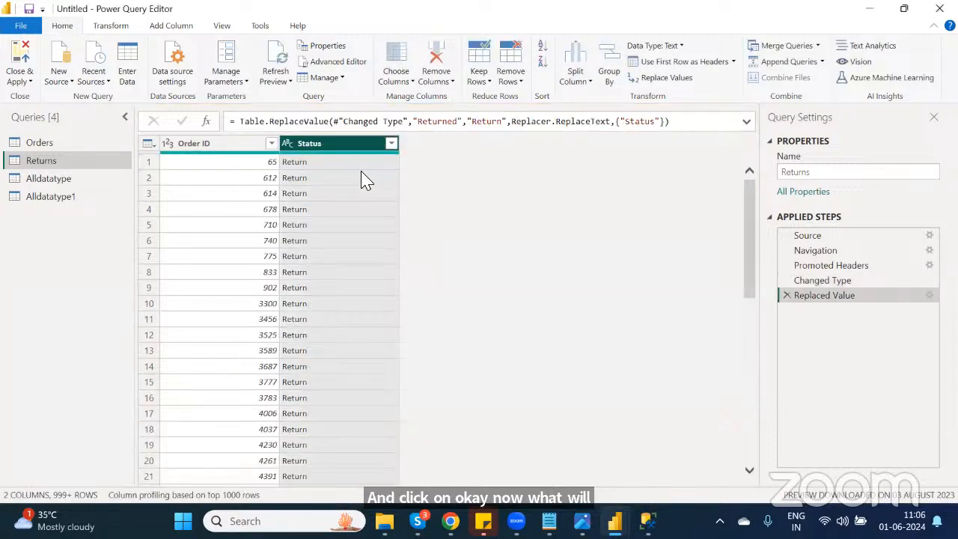
Step: Compare the Returns data at the Promoted Headers step with the Replaced Value step
left_click(290, 168)
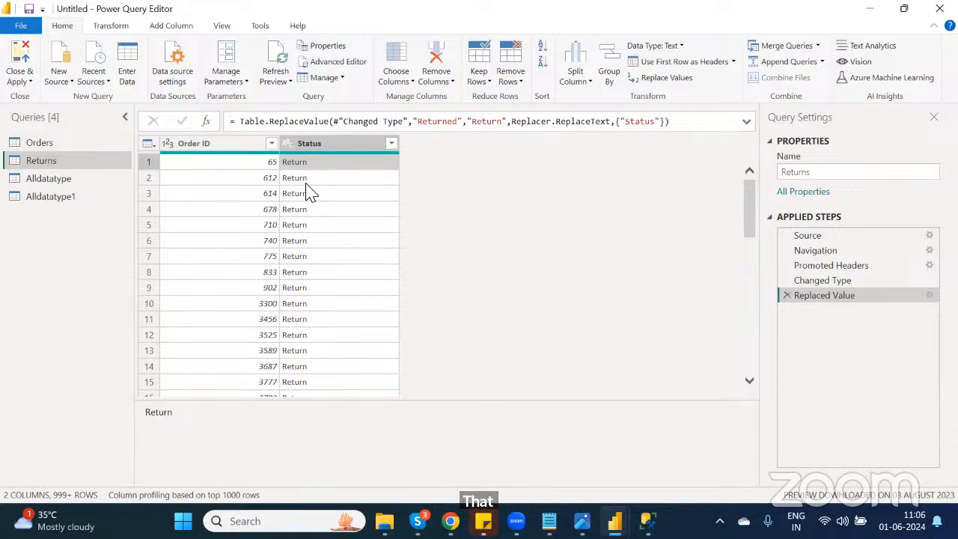
left_click(839, 265)
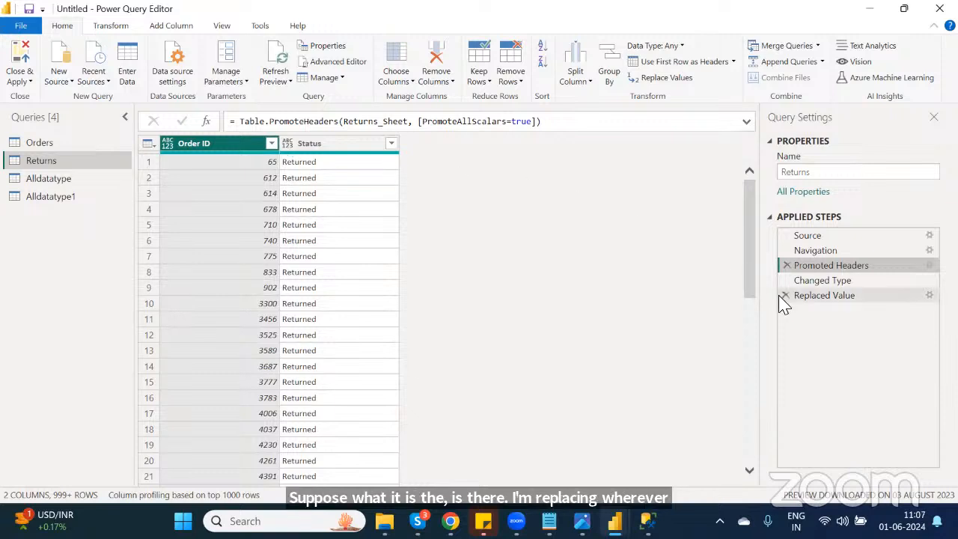
left_click(829, 297)
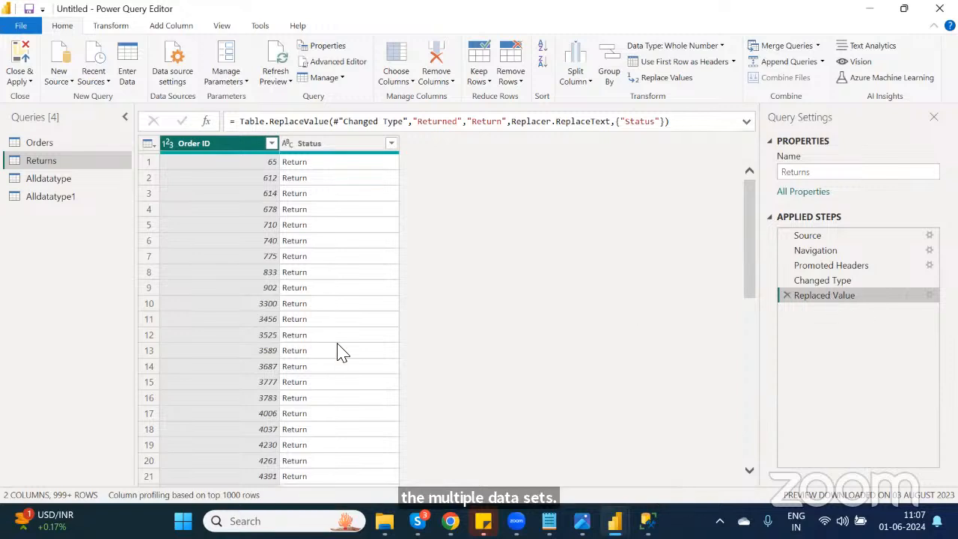
Step: Try merging Alldatatype with Alldatatype1 on the Id column using a Left Outer join
left_click(34, 187)
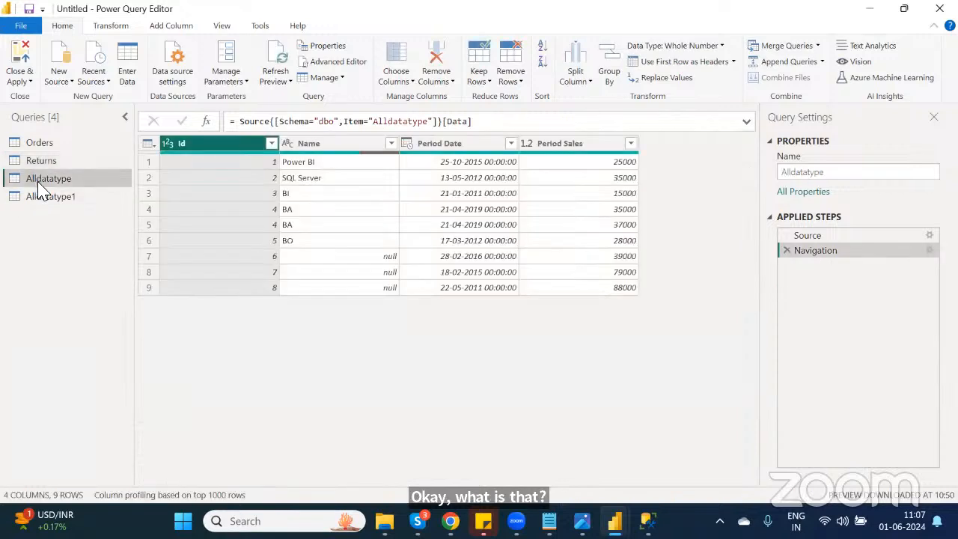
left_click(66, 207)
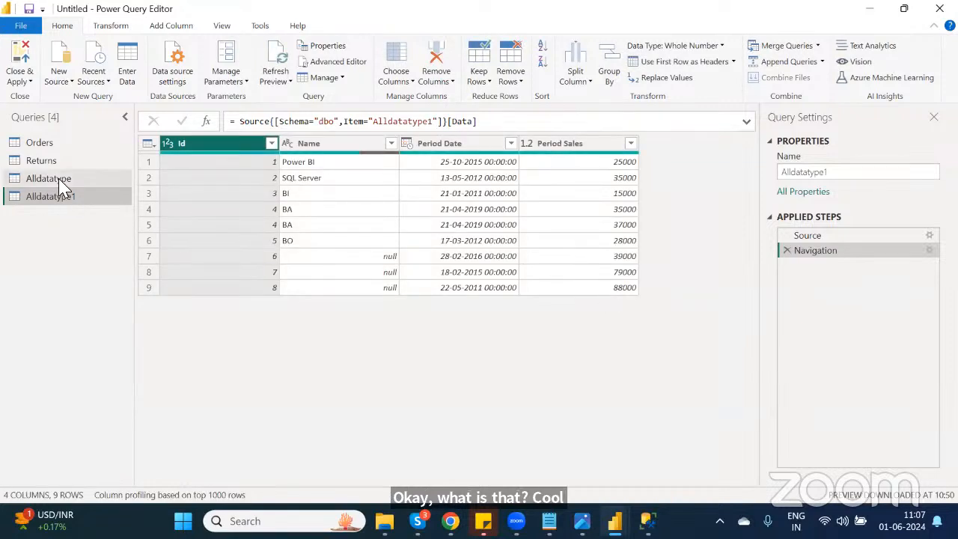
left_click(60, 184)
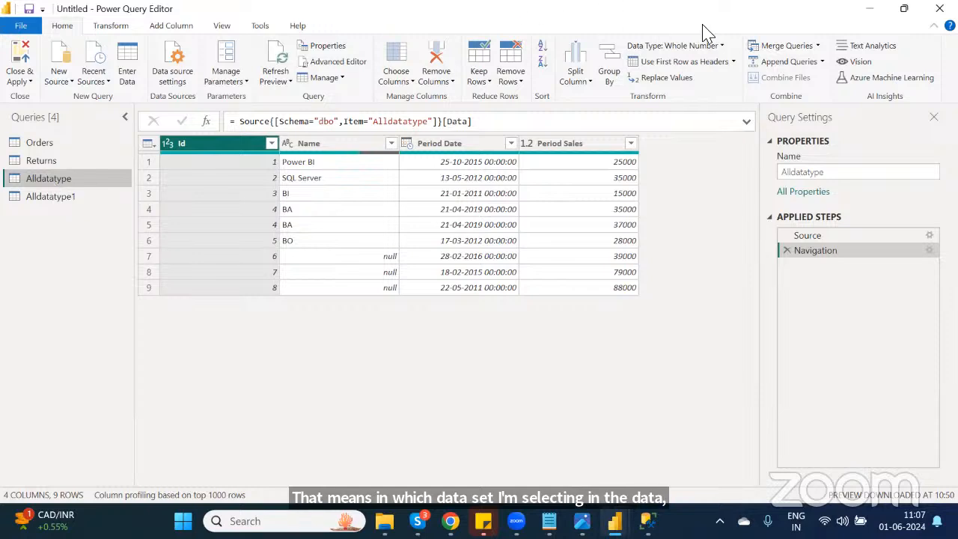
left_click(786, 49)
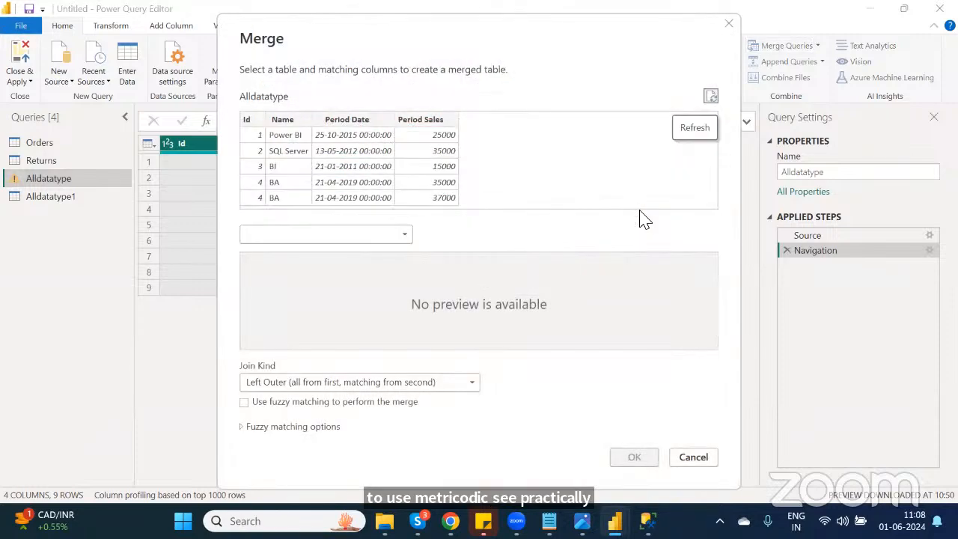
left_click(318, 235)
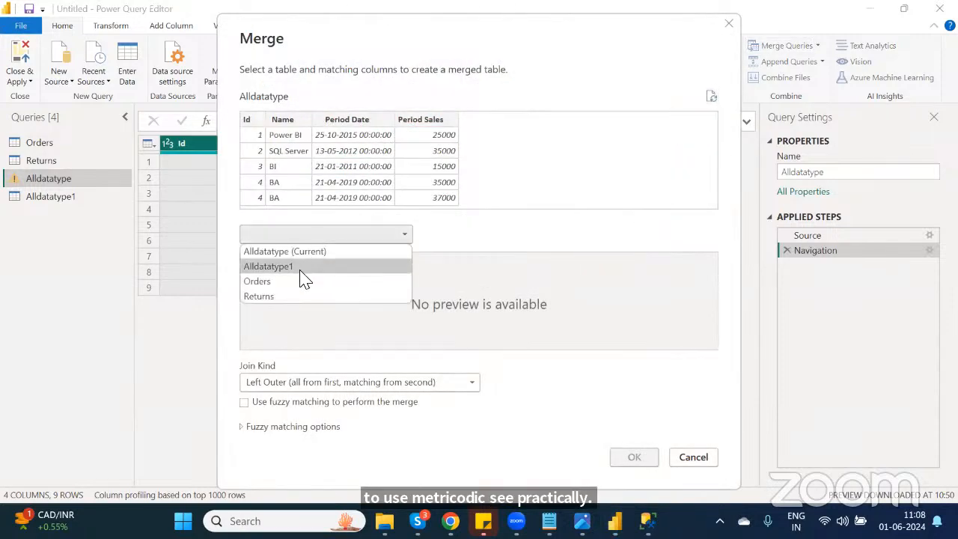
left_click(300, 269)
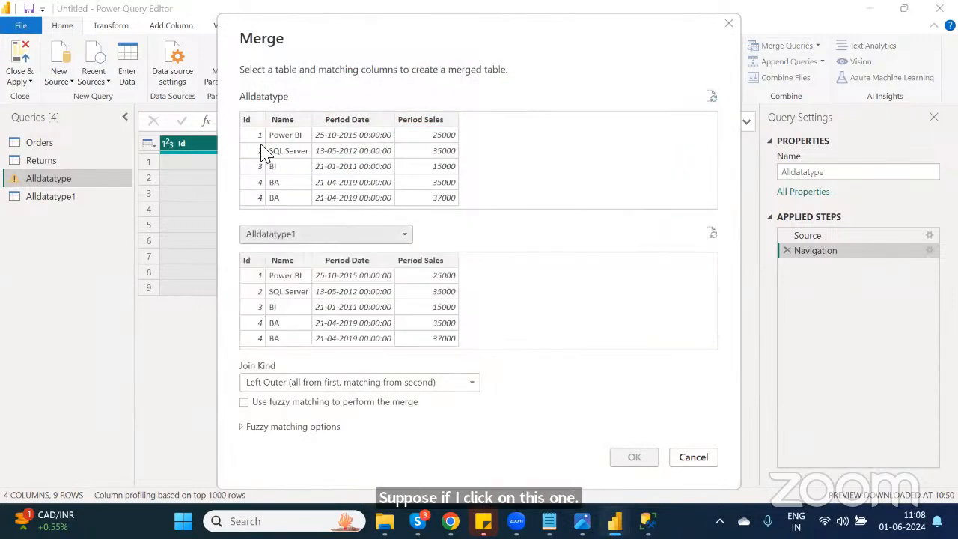
left_click(261, 261)
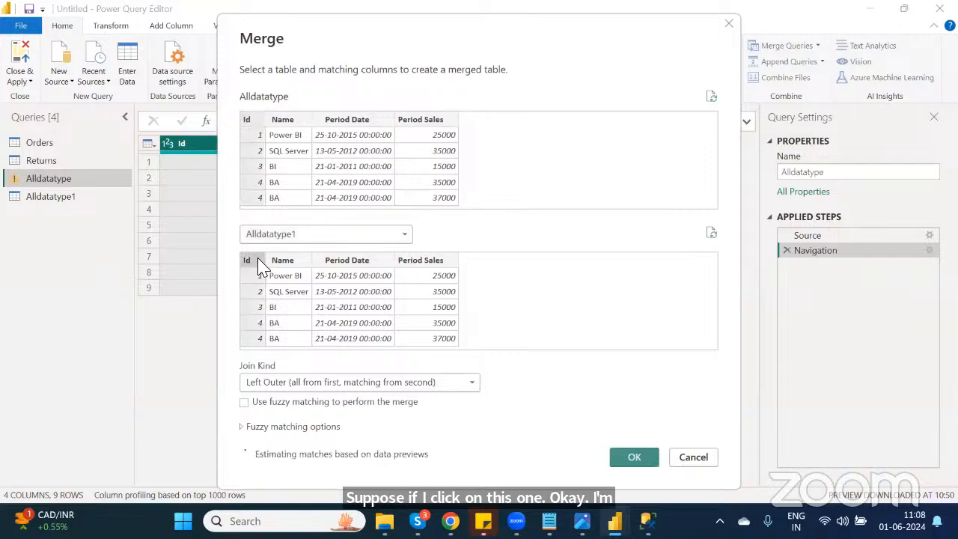
left_click(634, 457)
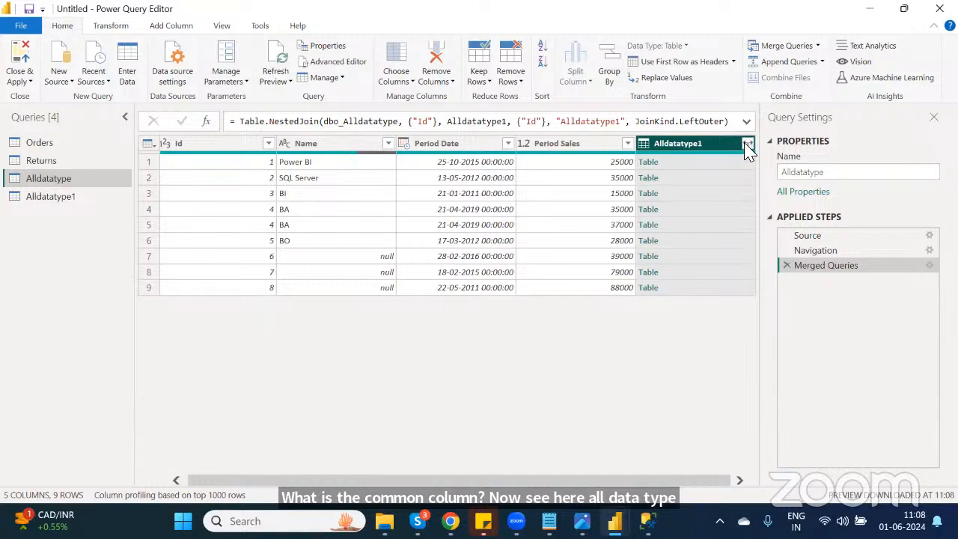
Step: Expand all Alldatatype1 columns without the original column name prefix, then delete the Expanded and Merged Queries steps
left_click(747, 145)
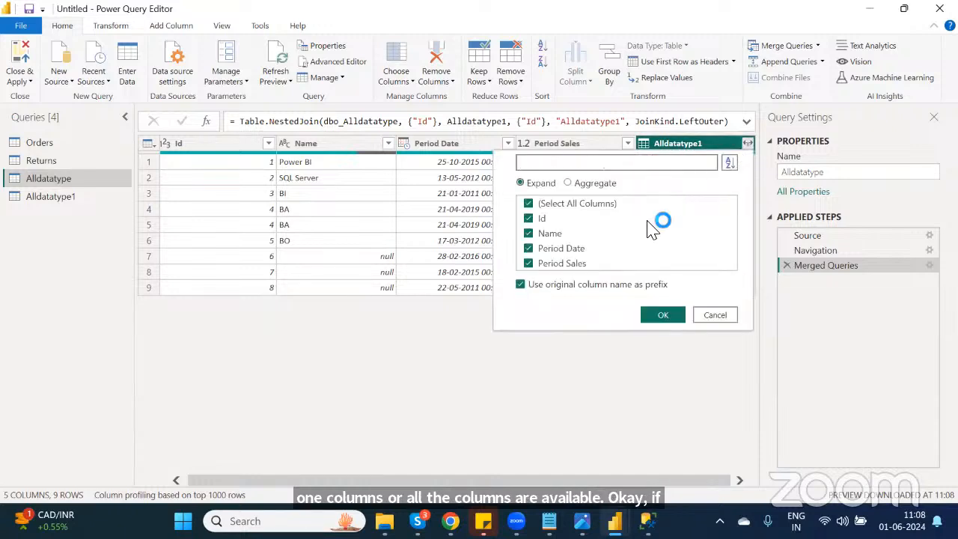
left_click(522, 286)
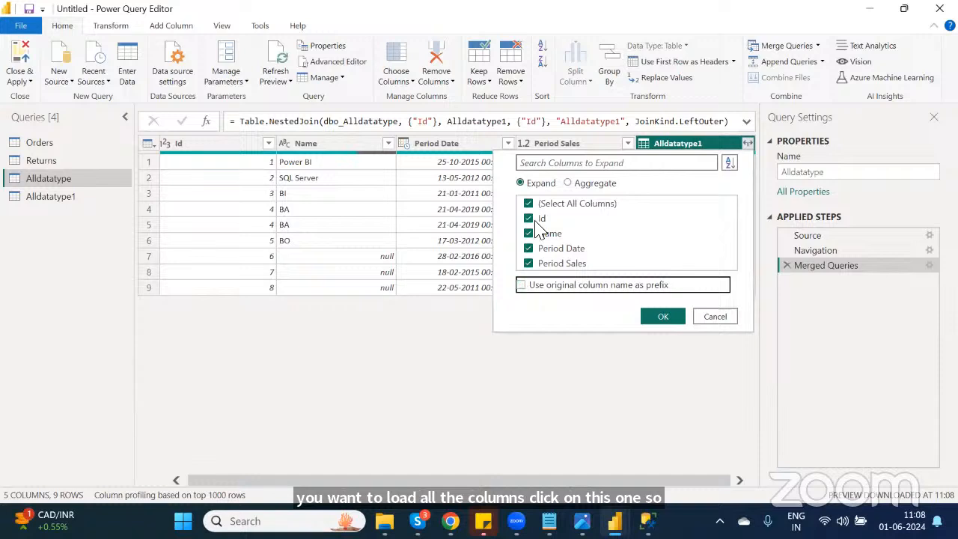
left_click(667, 317)
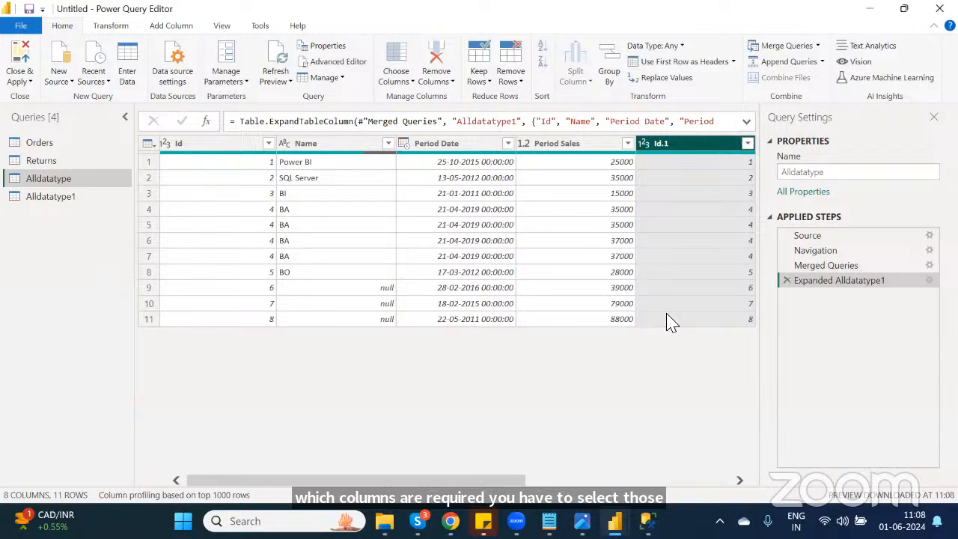
left_click(786, 280)
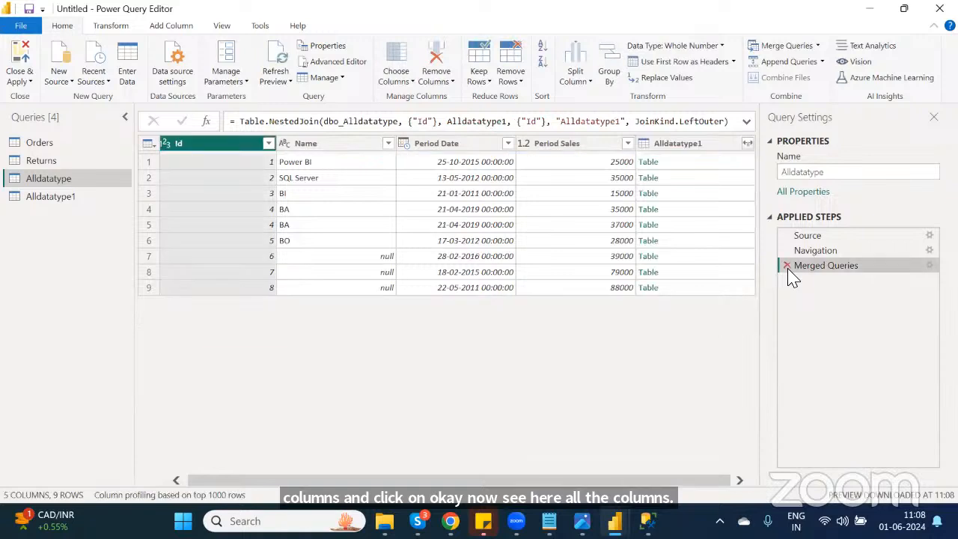
left_click(786, 265)
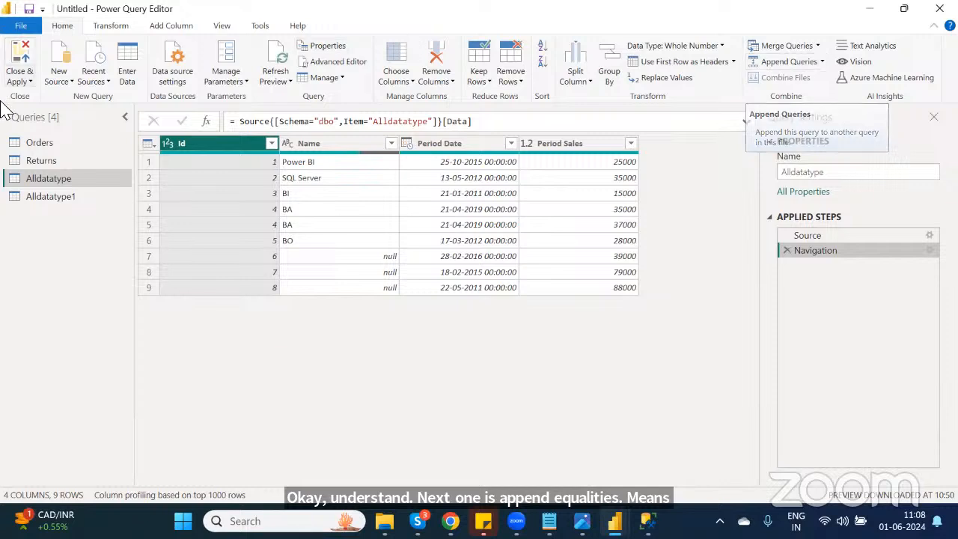
Step: Try appending Alldatatype1 to Alldatatype as two tables, then delete the Appended Query step
left_click(63, 198)
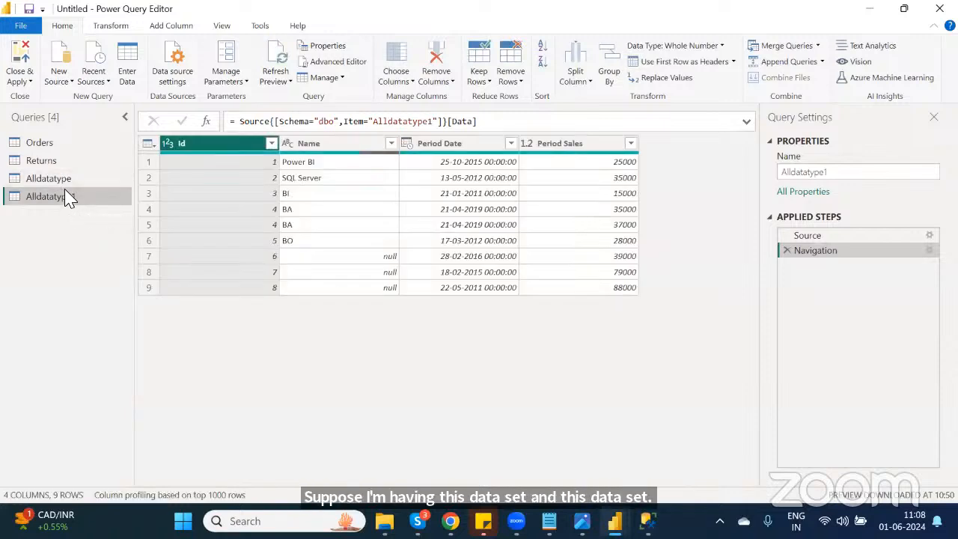
left_click(60, 179)
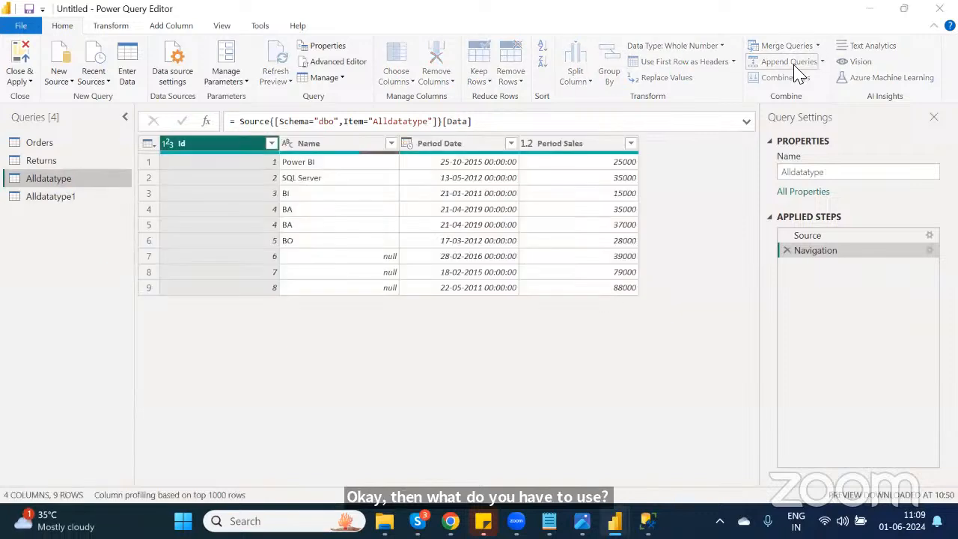
left_click(790, 63)
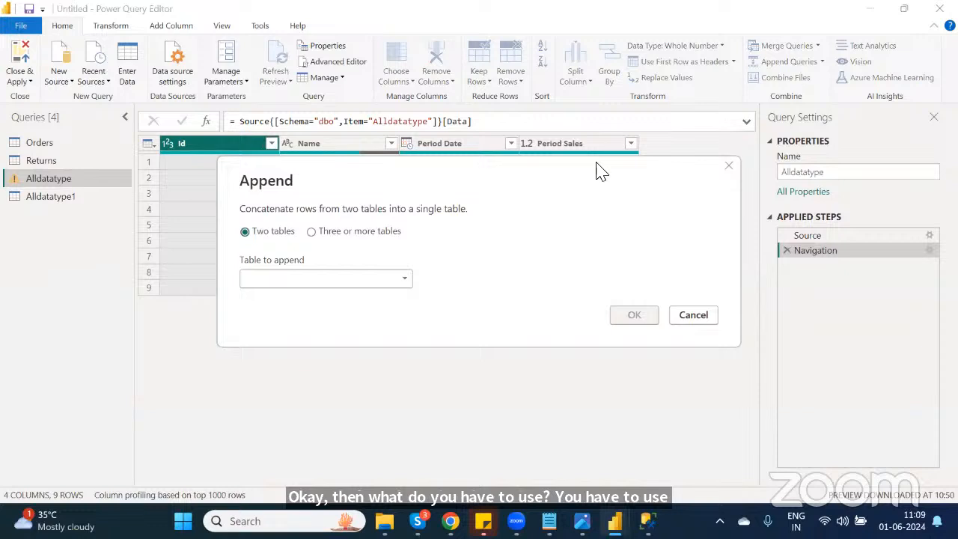
left_click(355, 281)
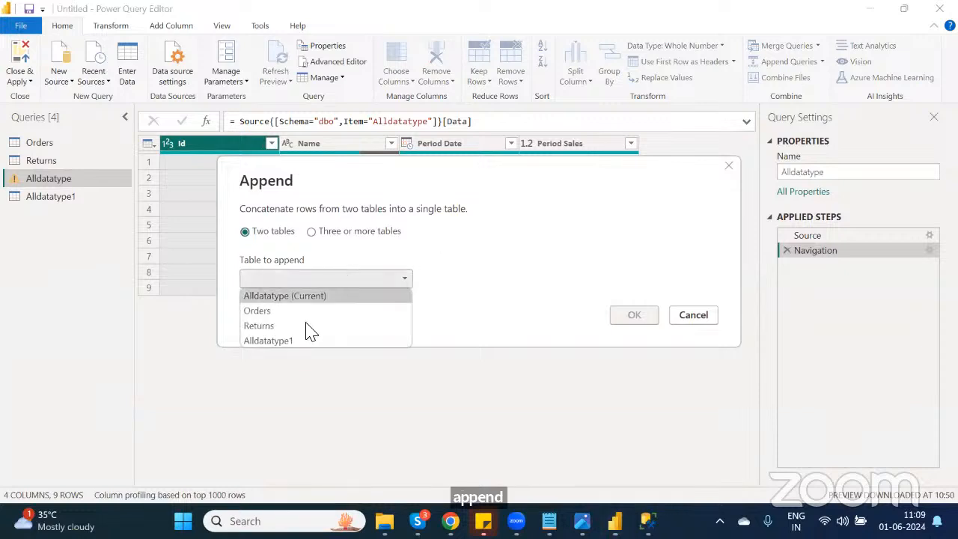
left_click(298, 346)
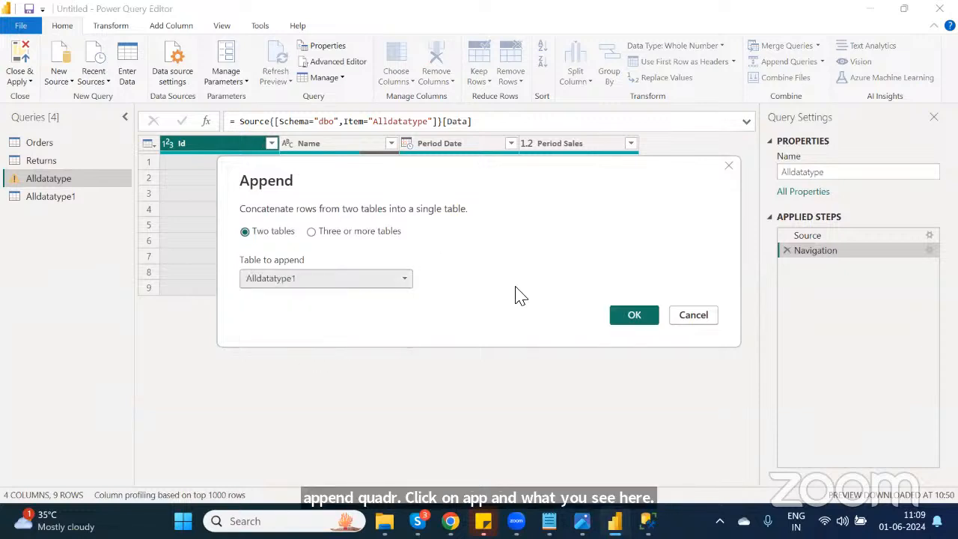
left_click(647, 321)
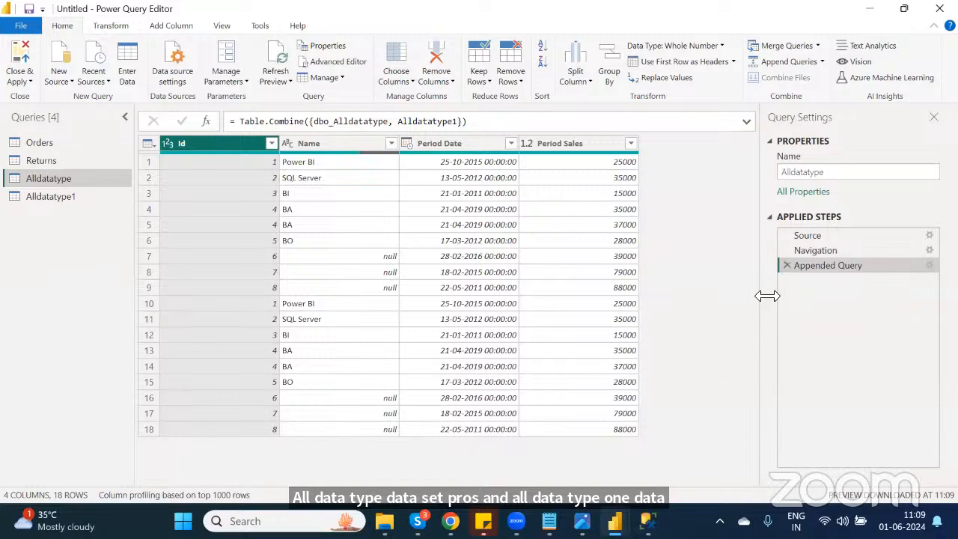
left_click(786, 265)
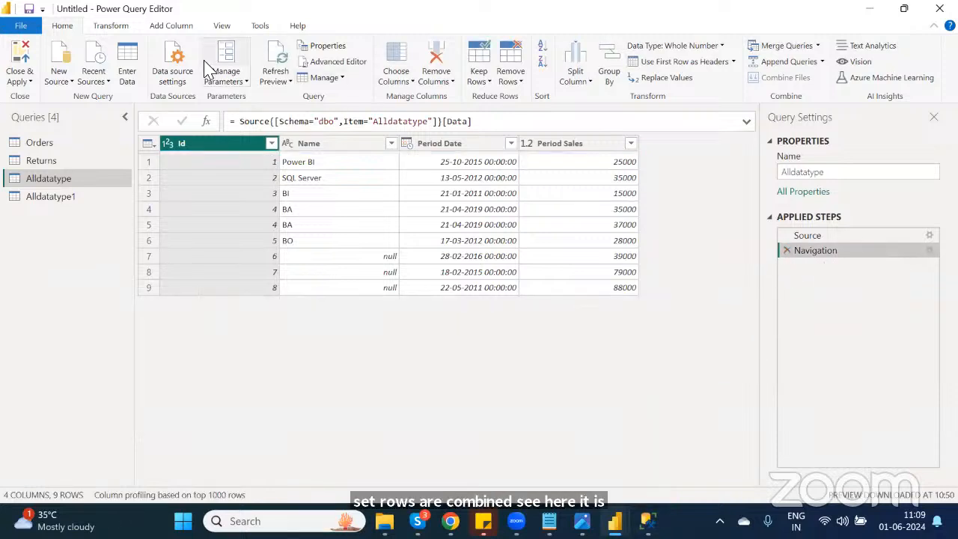
Step: Try renaming the Alldatatype Id column to Id12, then delete the Renamed Columns step
left_click(110, 27)
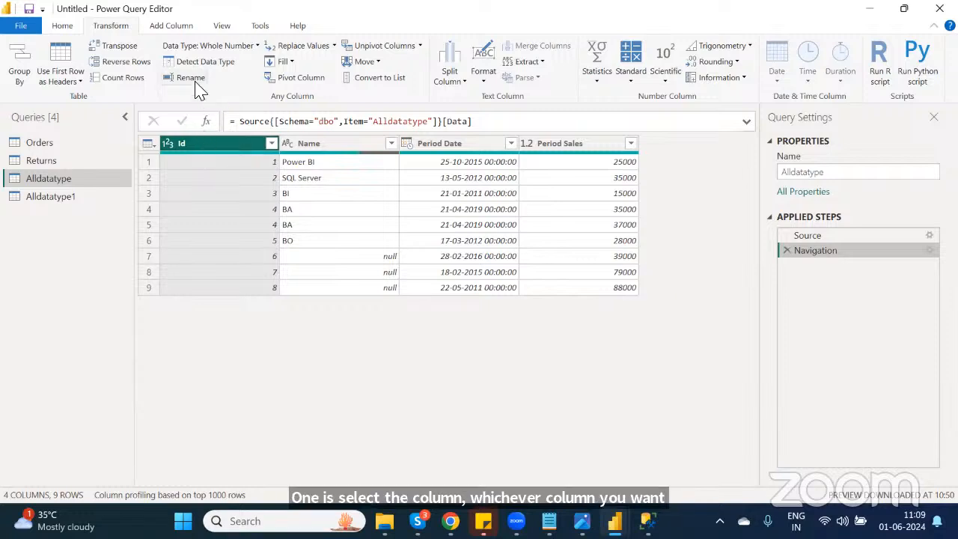
double_click(206, 145)
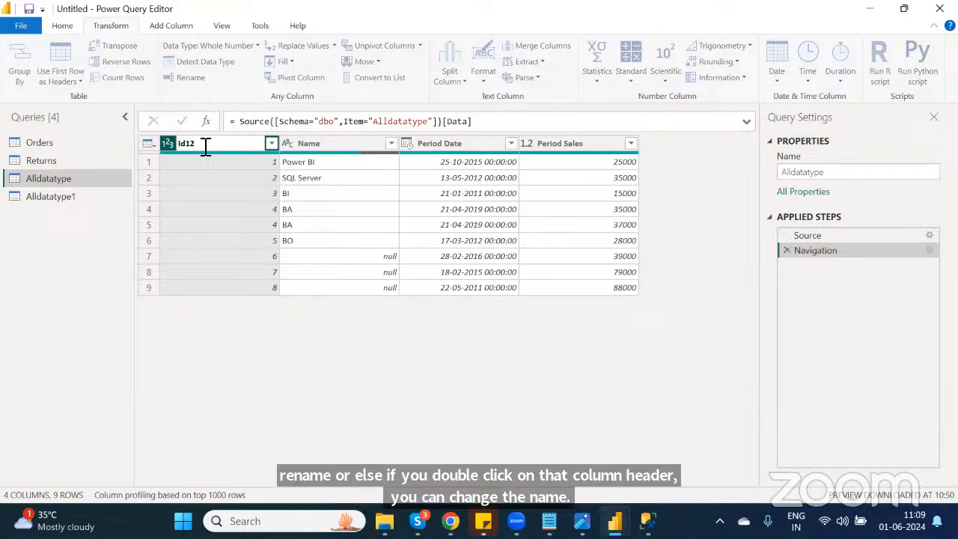
key("Return")
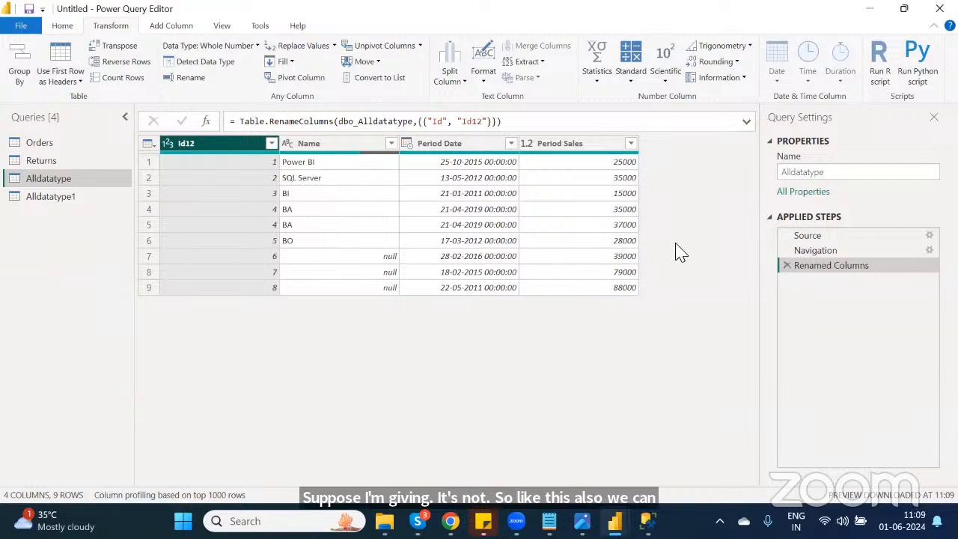
left_click(787, 266)
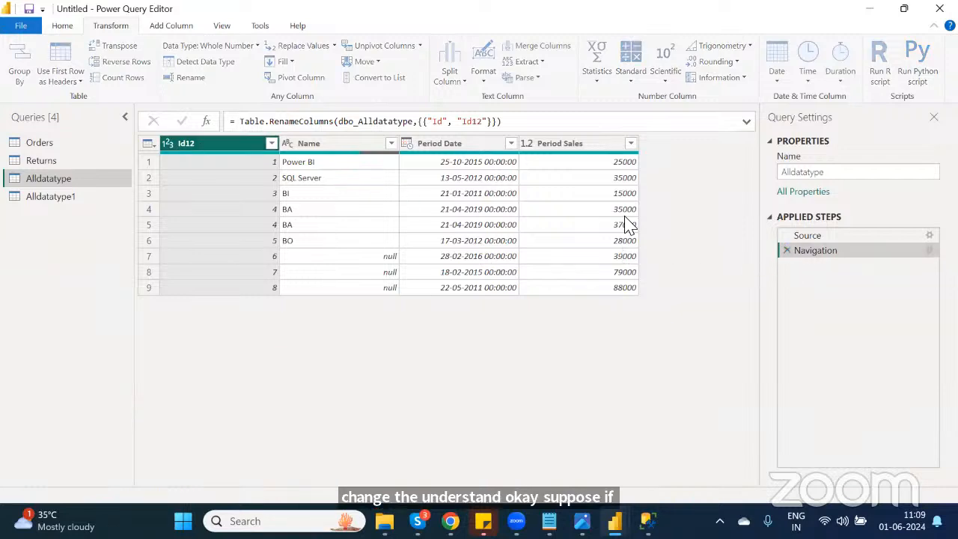
left_click_drag(67, 198, 44, 182)
double_click(47, 180)
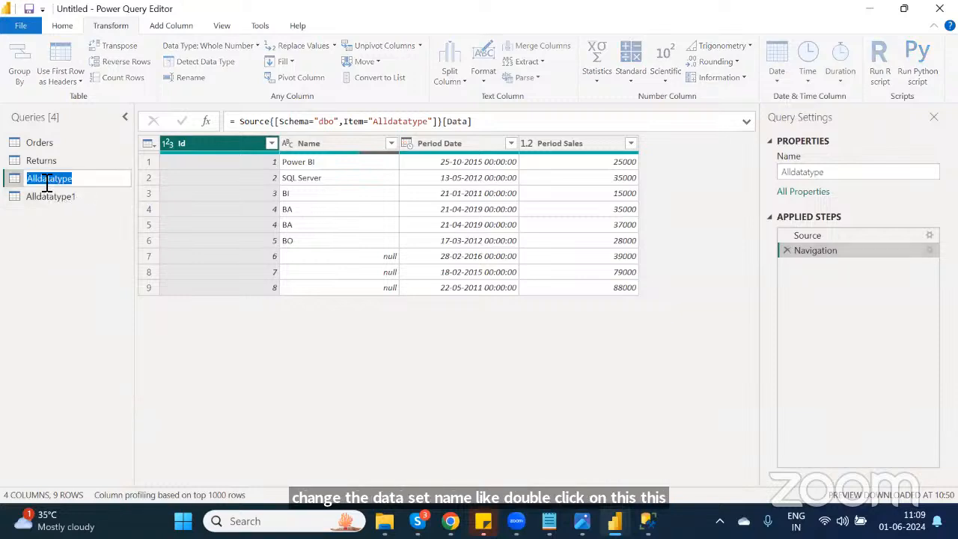
left_click(81, 244)
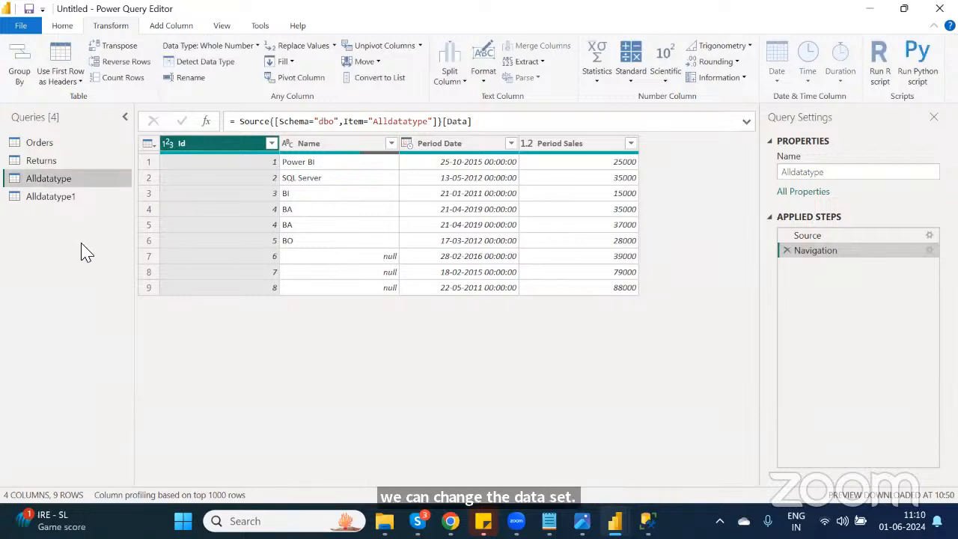
Step: Try converting the Name column to uppercase, then delete the Uppercased Text step
left_click(314, 145)
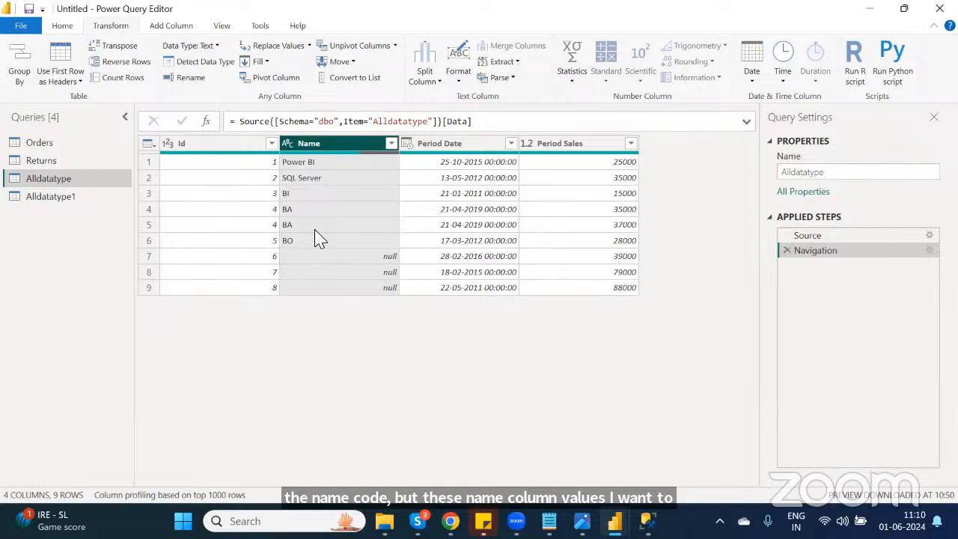
left_click(460, 78)
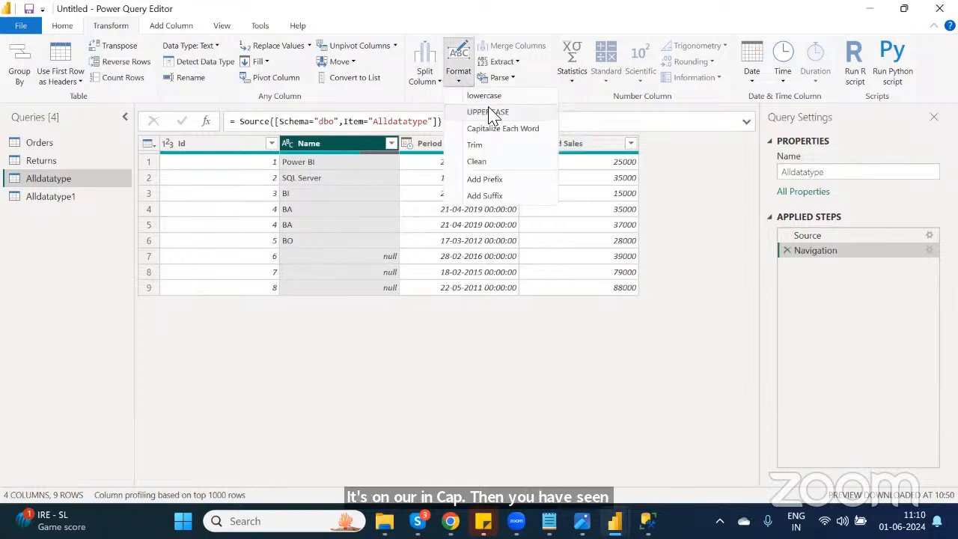
left_click(488, 113)
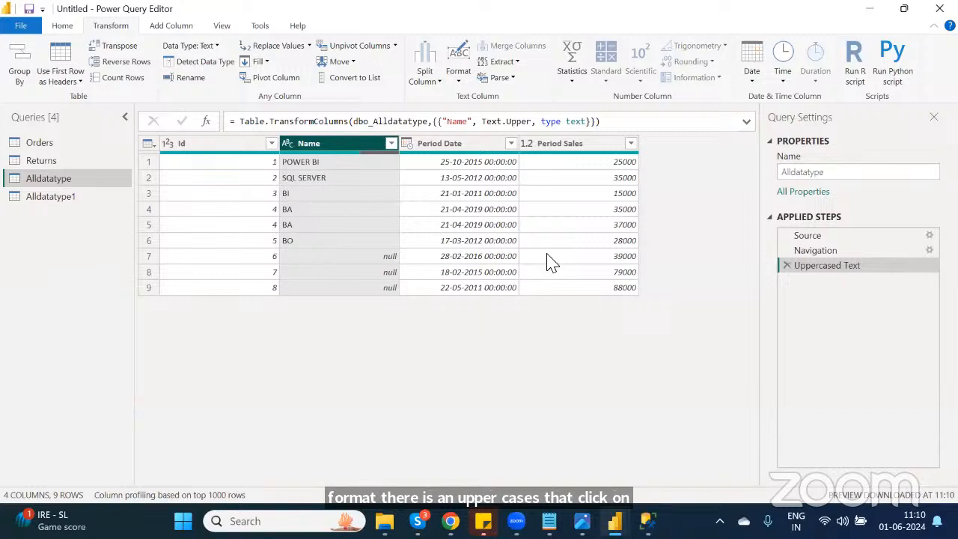
left_click(786, 265)
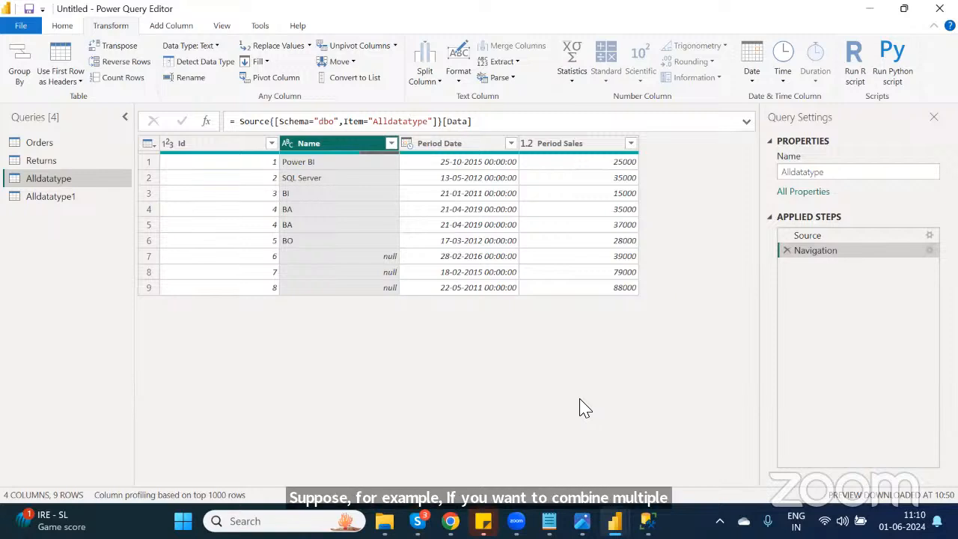
Step: Merge the Id and Period Date columns into a Merged column without a separator
left_click(193, 150)
left_click(479, 150, "ctrl")
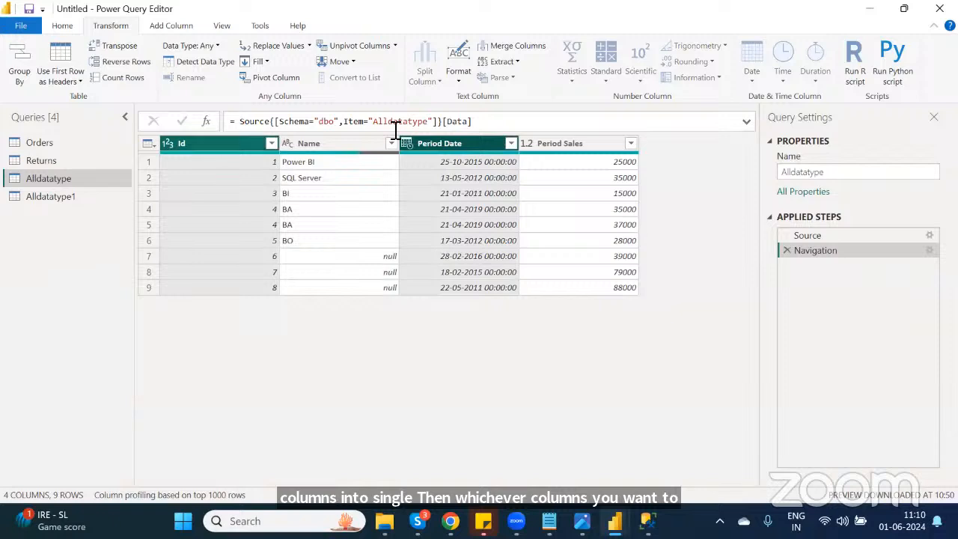
left_click(522, 49)
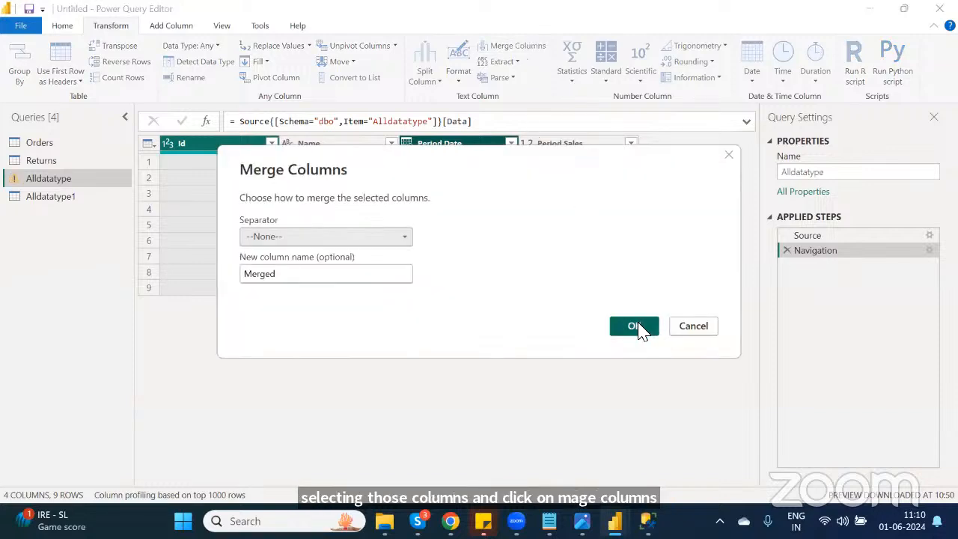
left_click(635, 327)
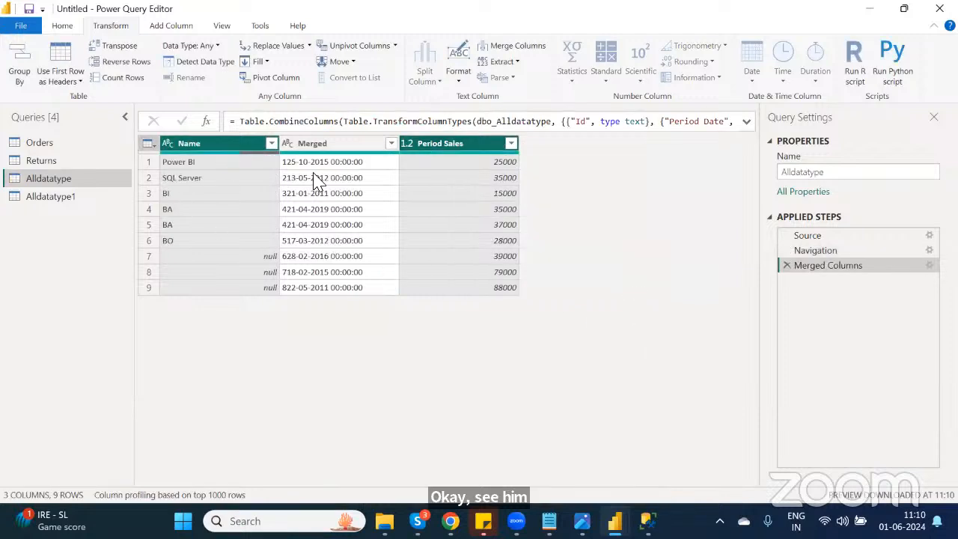
Step: Edit the merge step to use a custom ; separator between the merged values
double_click(837, 264)
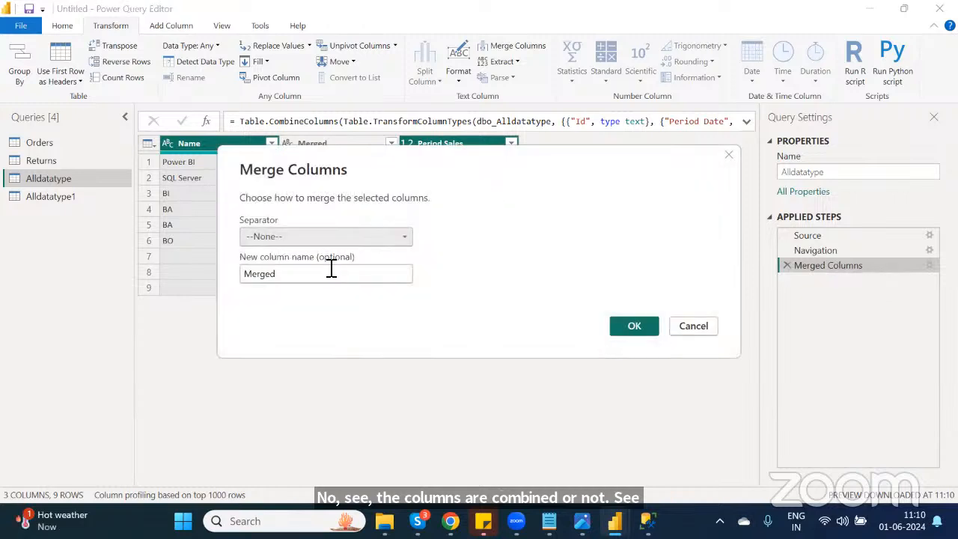
left_click(296, 239)
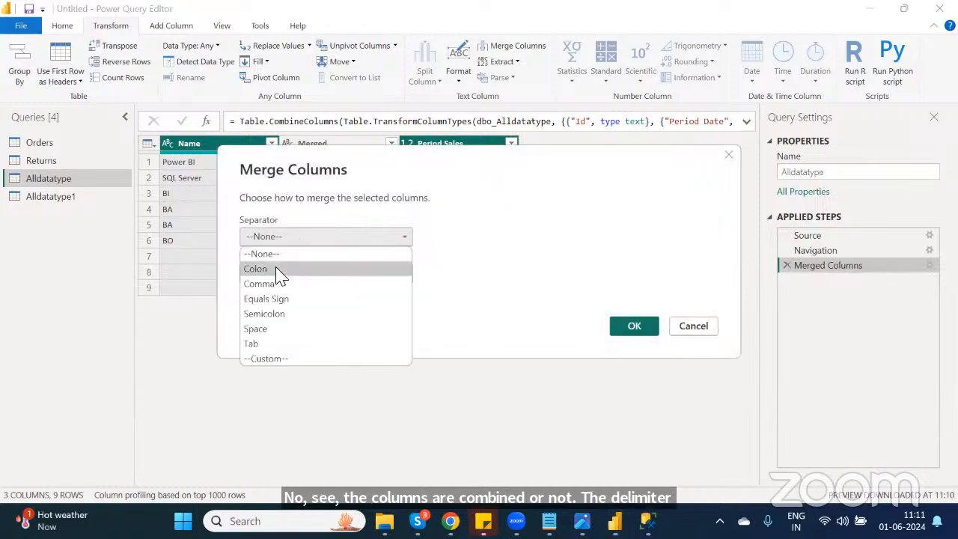
left_click(276, 360)
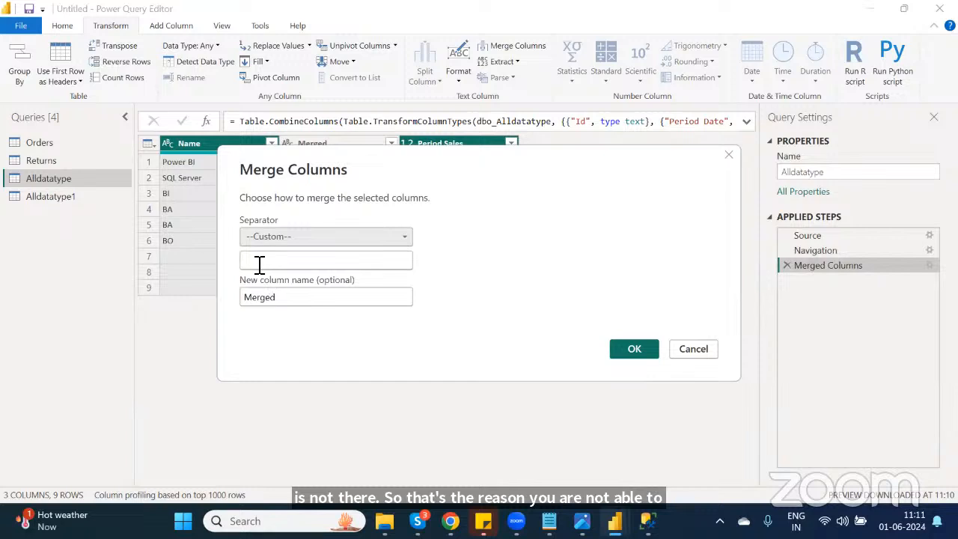
left_click(258, 262)
type(";-")
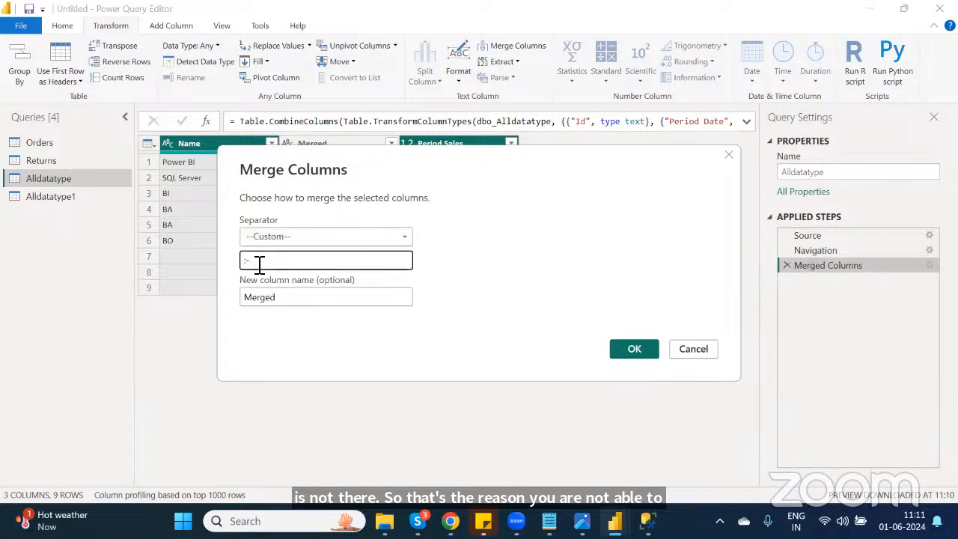
left_click(633, 351)
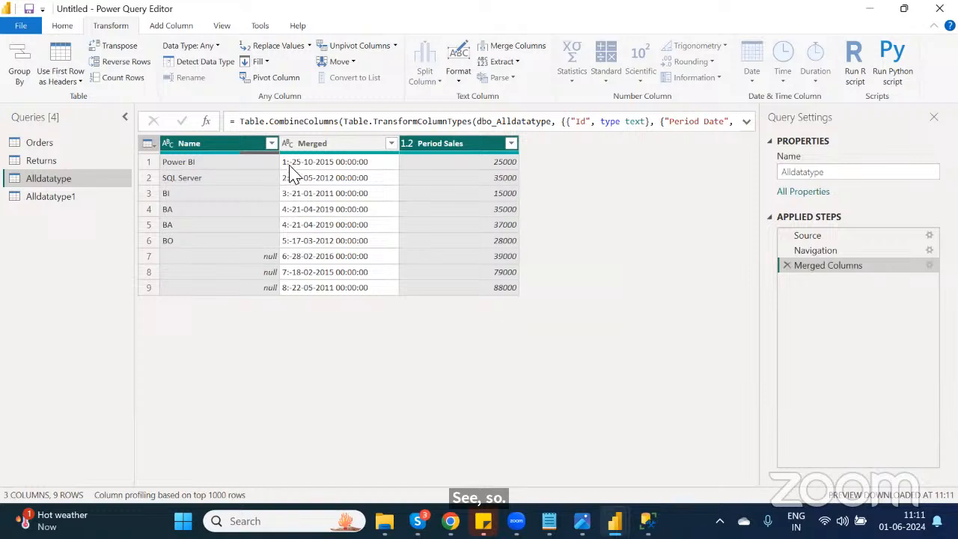
Step: Compare against the Navigation step, then delete the Merged Columns step
left_click(830, 252)
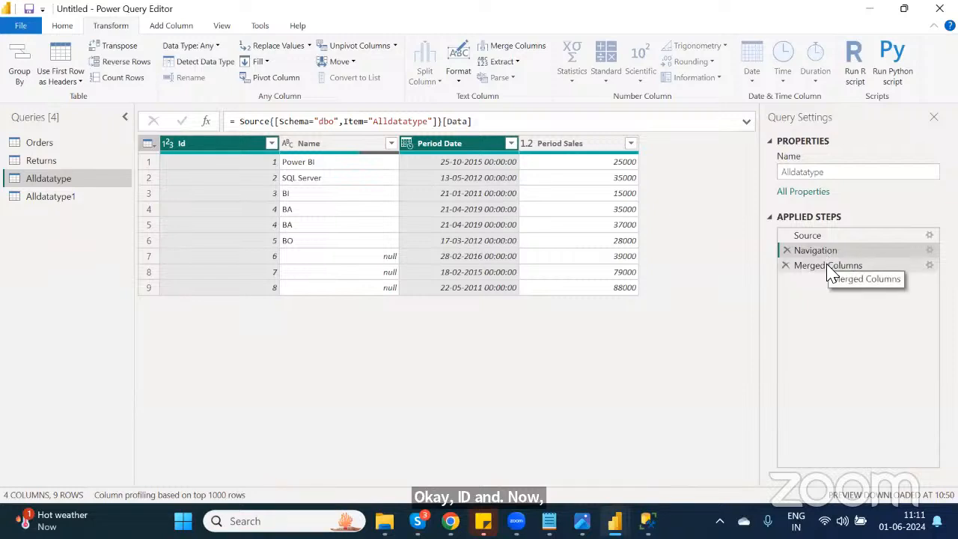
left_click(829, 269)
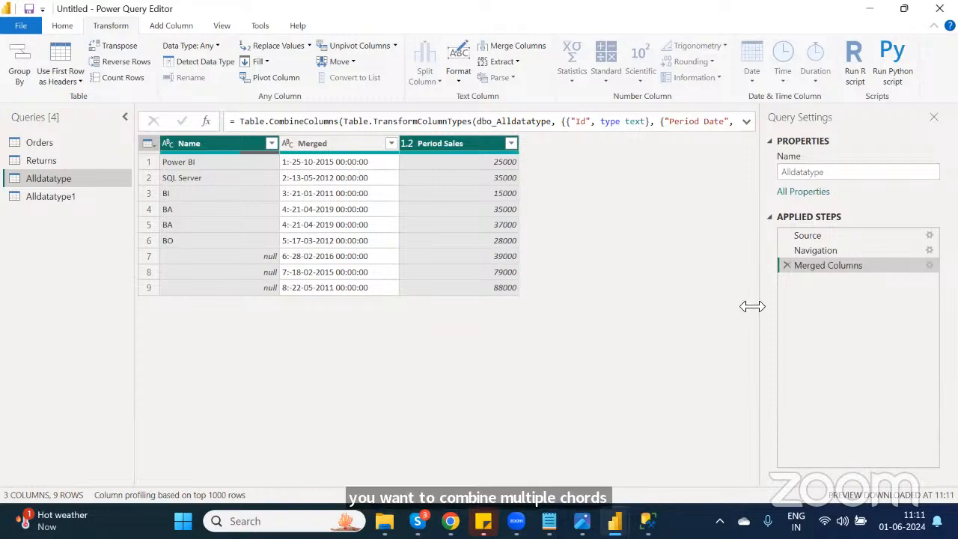
left_click(786, 265)
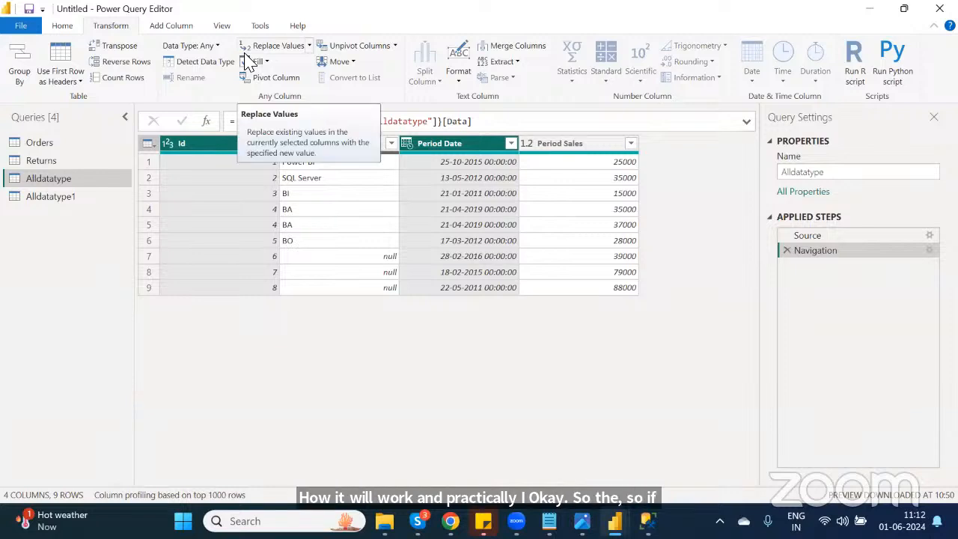
Step: Close the Power Query Editor and apply the query changes
left_click(62, 26)
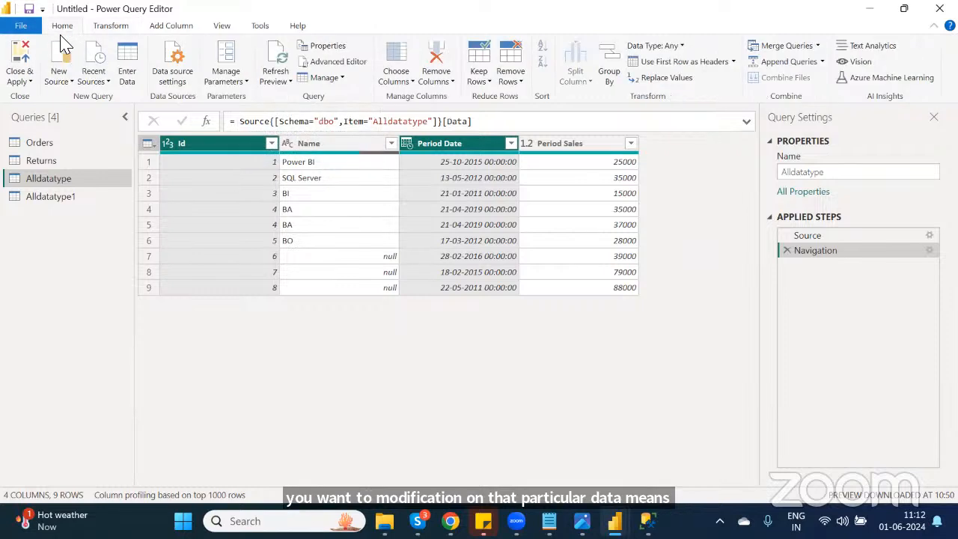
left_click(18, 60)
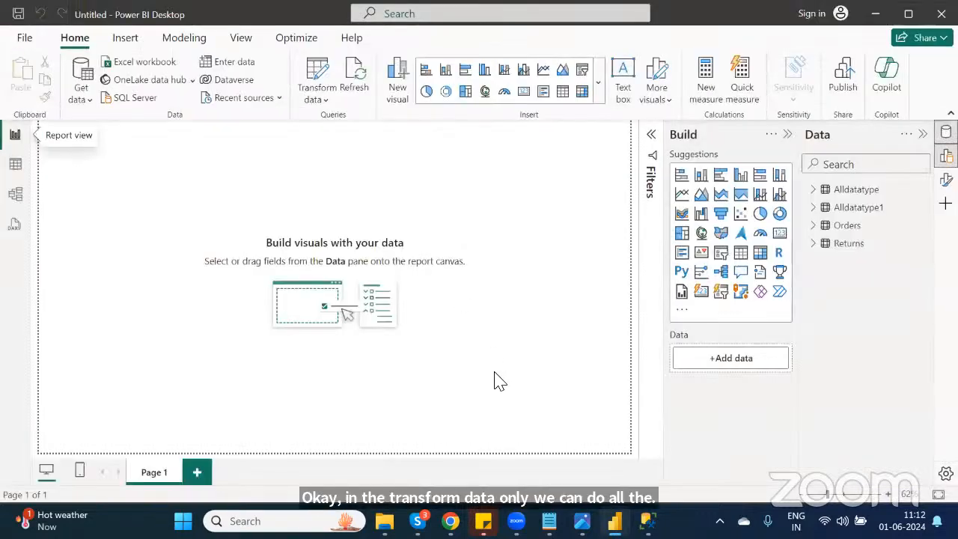
Step: Switch to the Notepad course outline and append --Done to the Data Transformation line
key("alt+Tab")
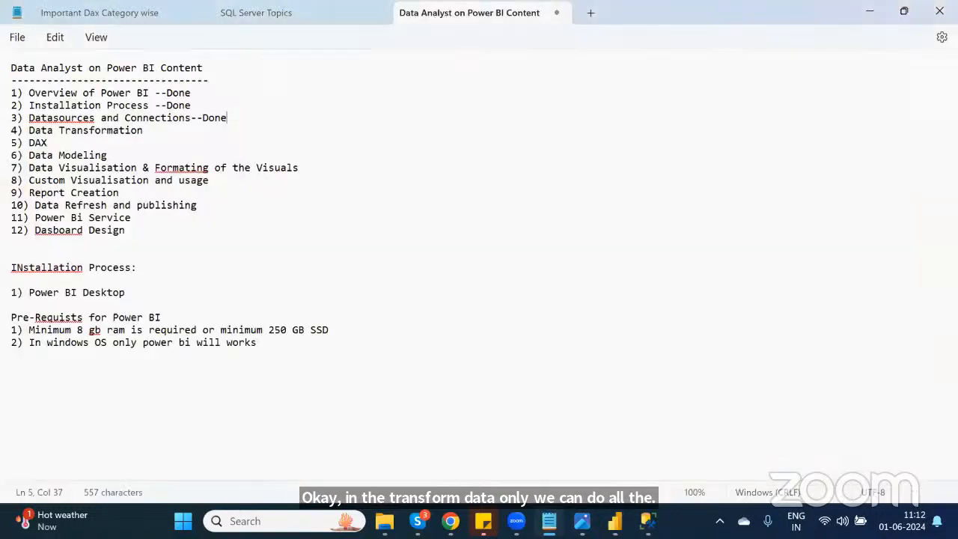
left_click(166, 136)
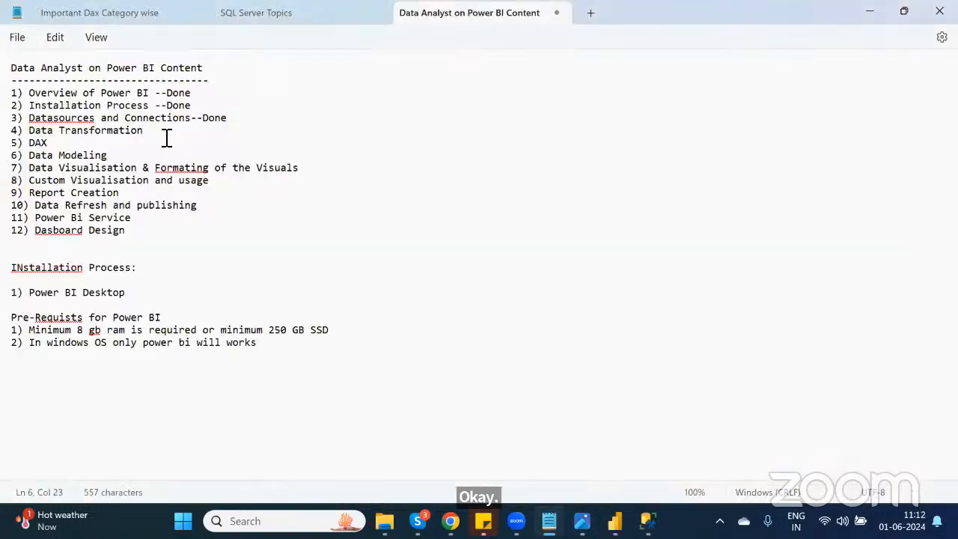
type("--Done")
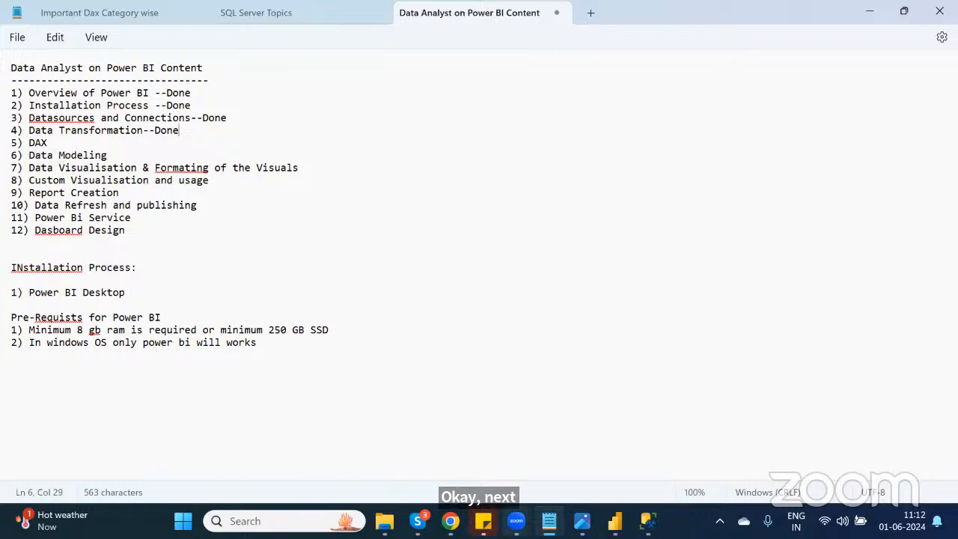
left_click(614, 520)
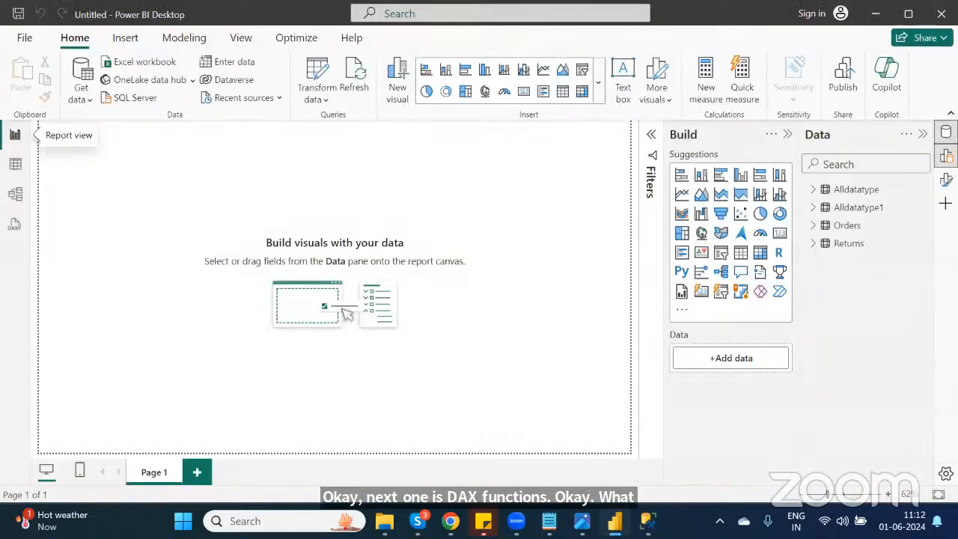
left_click(705, 79)
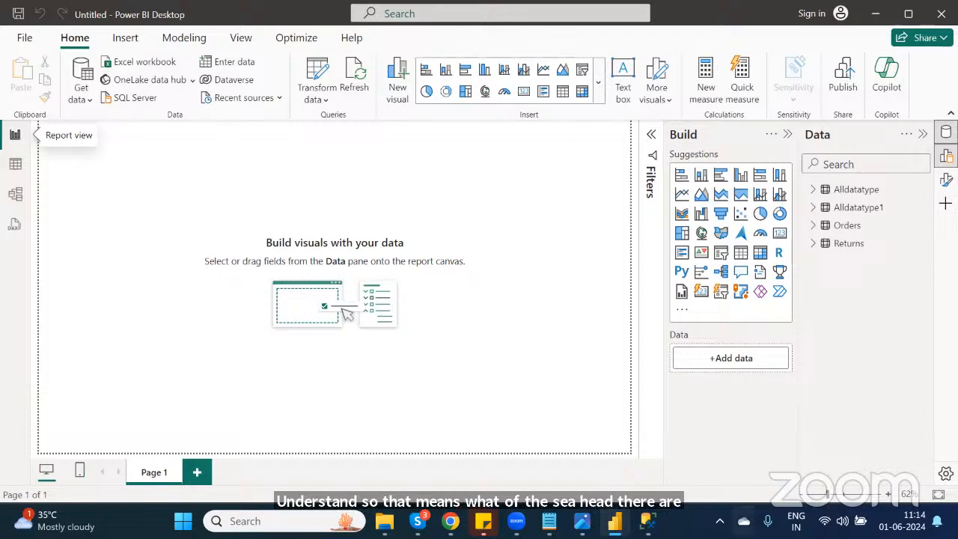
Step: Switch to the browser, open Google and search for dax reference power bi
mouse_move(450, 521)
left_click(449, 438)
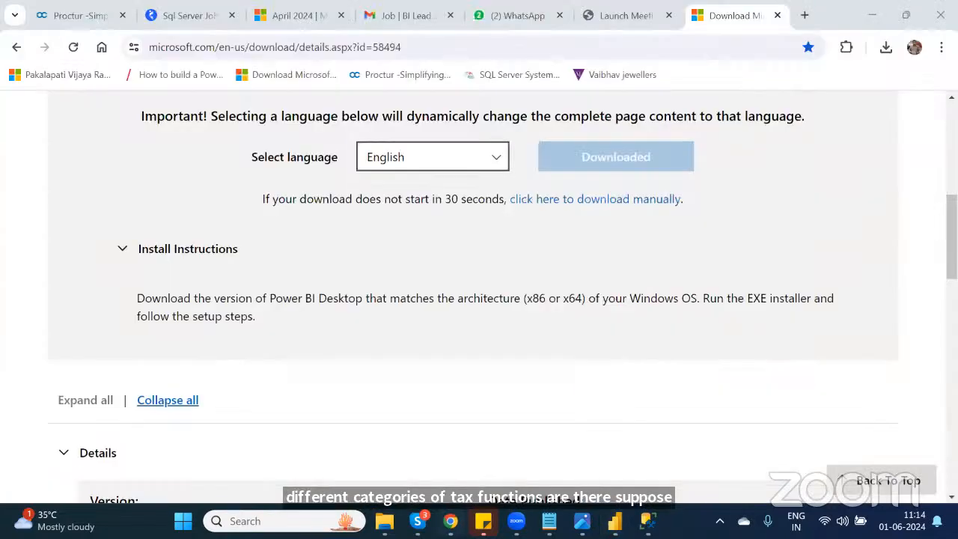
key("ctrl+l")
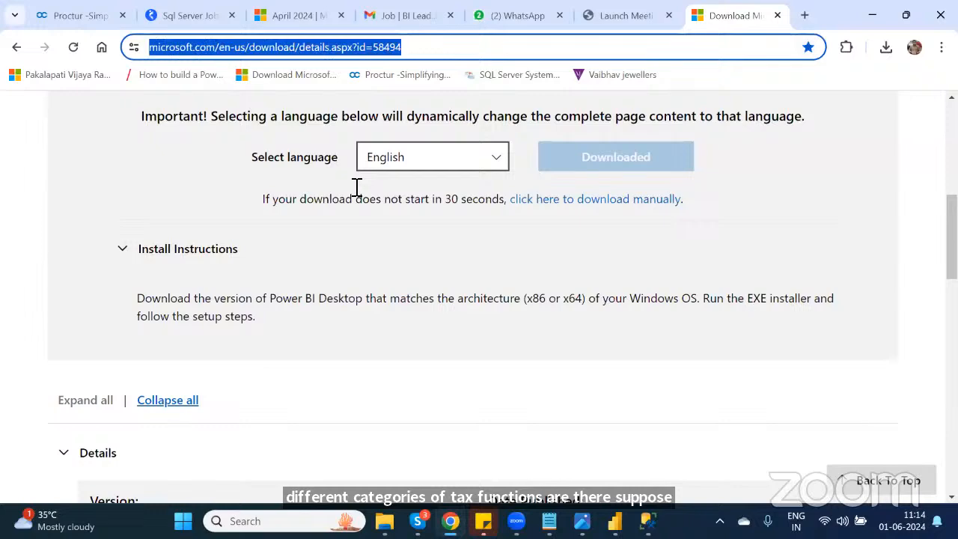
type("go")
key("Return")
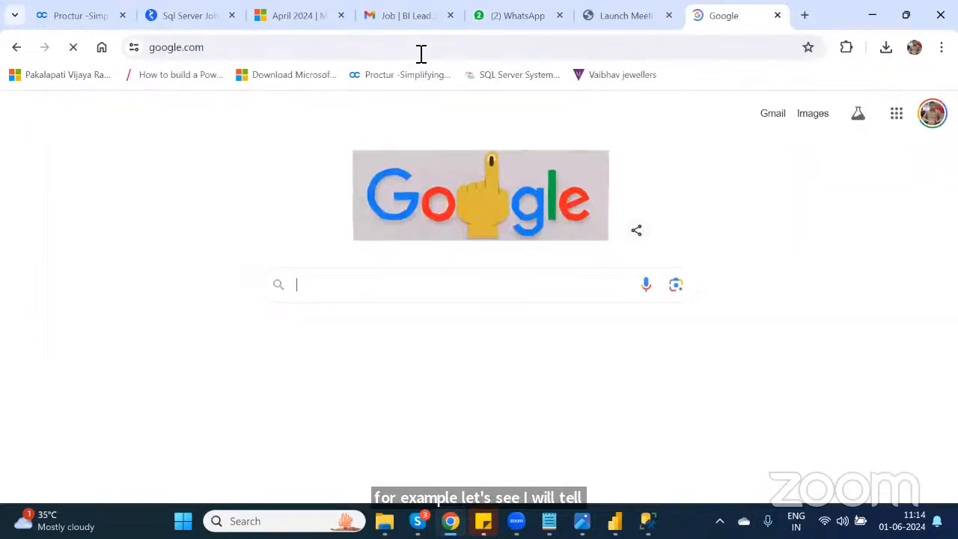
type("dax")
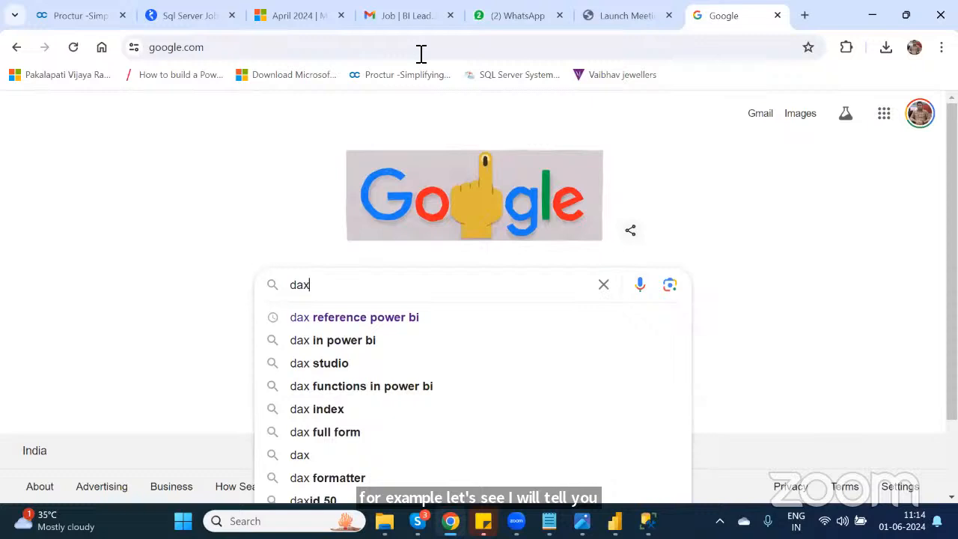
key("Down")
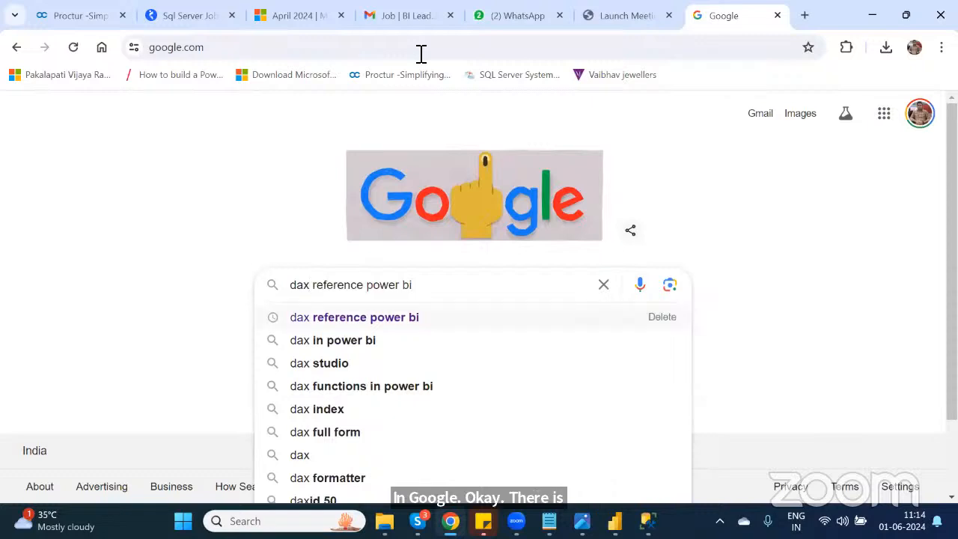
key("Return")
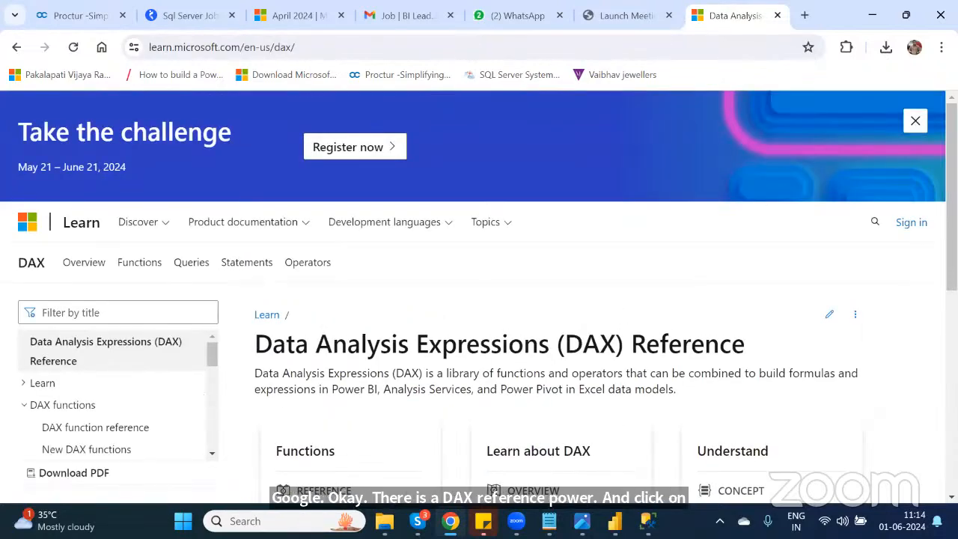
Step: Open the DAX functions reference and browse the function categories
scroll(336, 328, "down", 2)
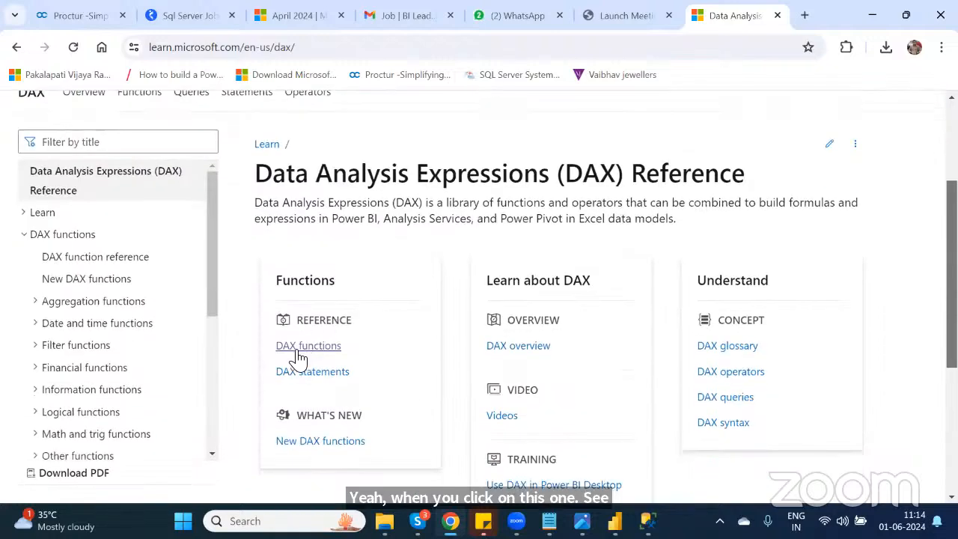
left_click(292, 350)
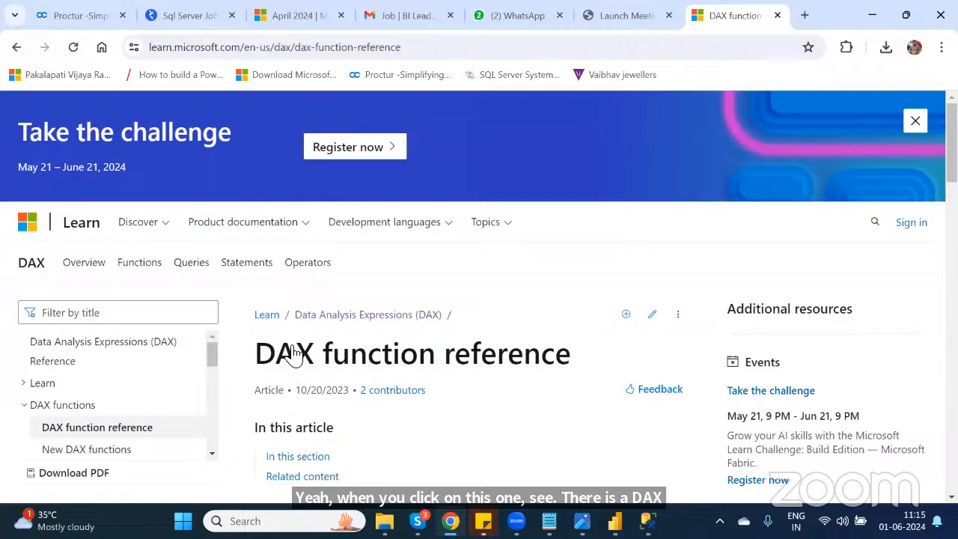
scroll(293, 351, "down", 5)
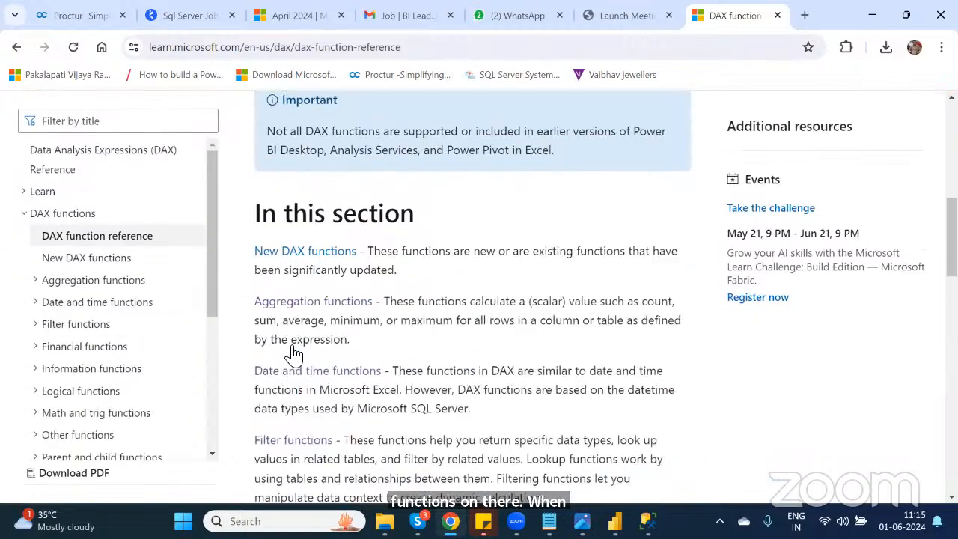
scroll(293, 351, "down", 2)
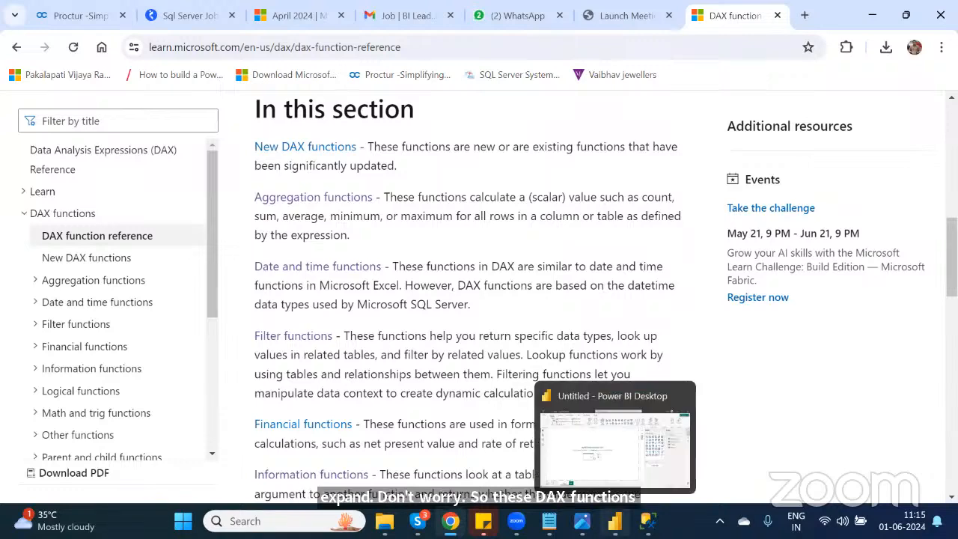
Step: Switch back to Power BI Desktop and view the Modeling calculation options
left_click(614, 520)
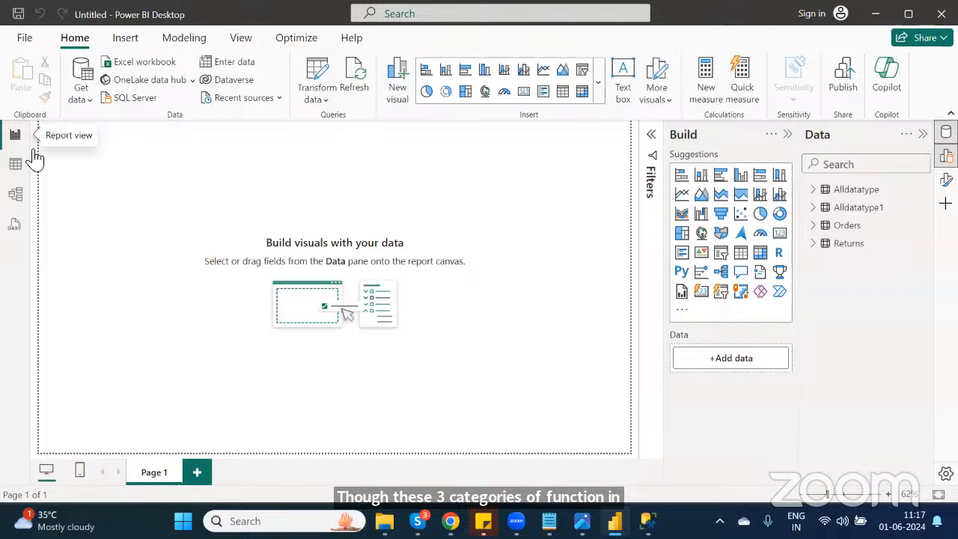
left_click(190, 42)
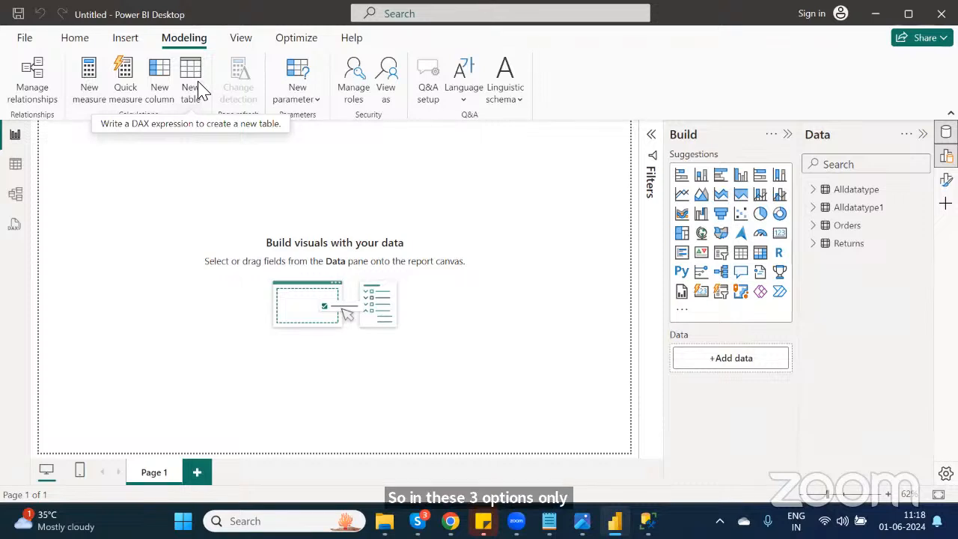
left_click(75, 39)
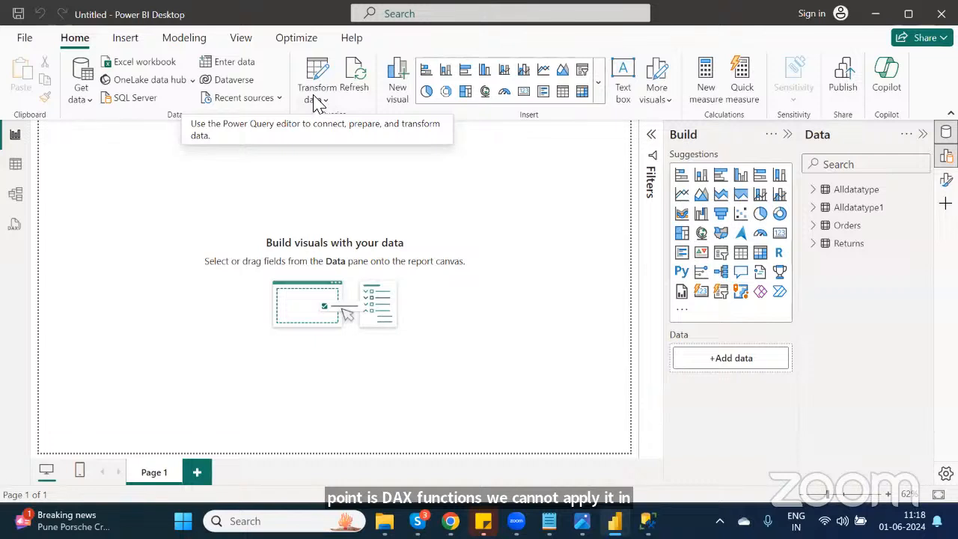
Step: Create a new measure and name it xyz
left_click(184, 37)
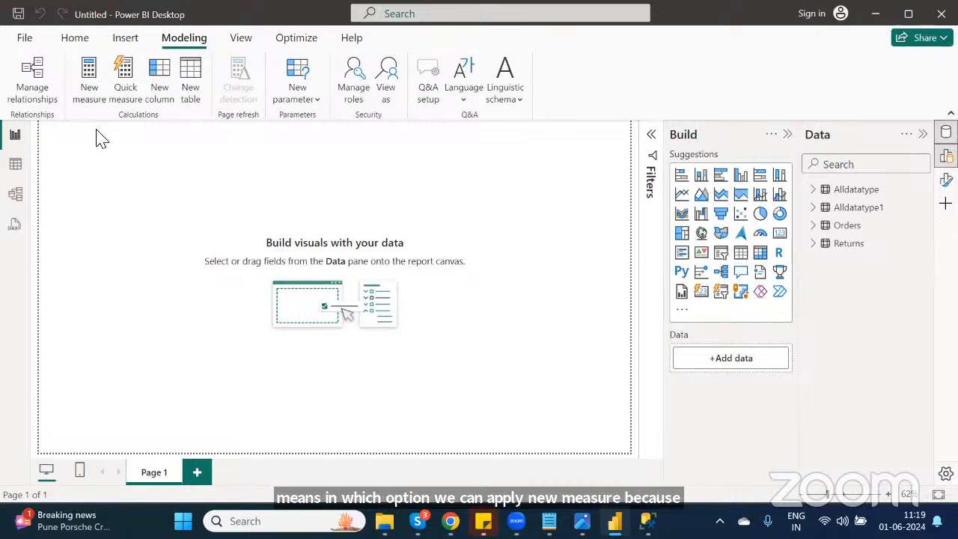
left_click(88, 86)
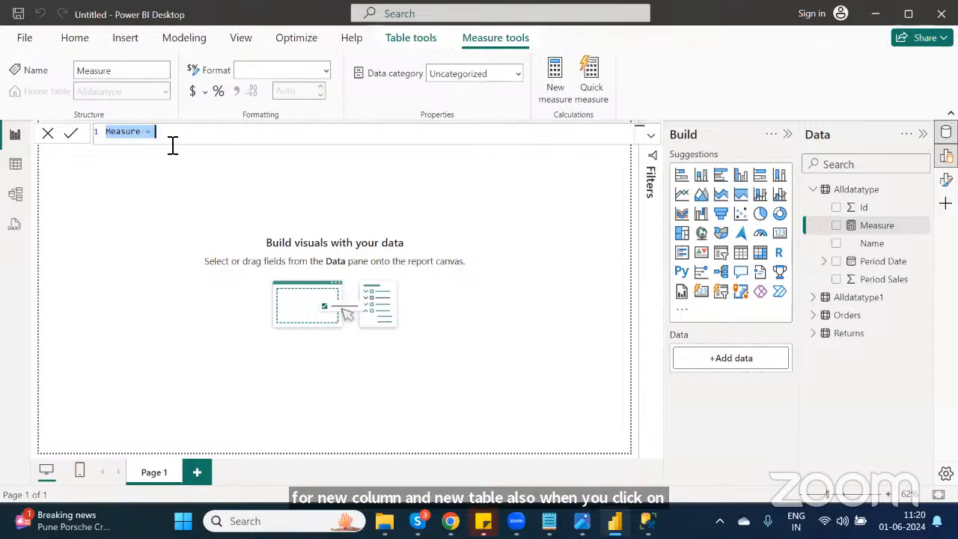
double_click(123, 139)
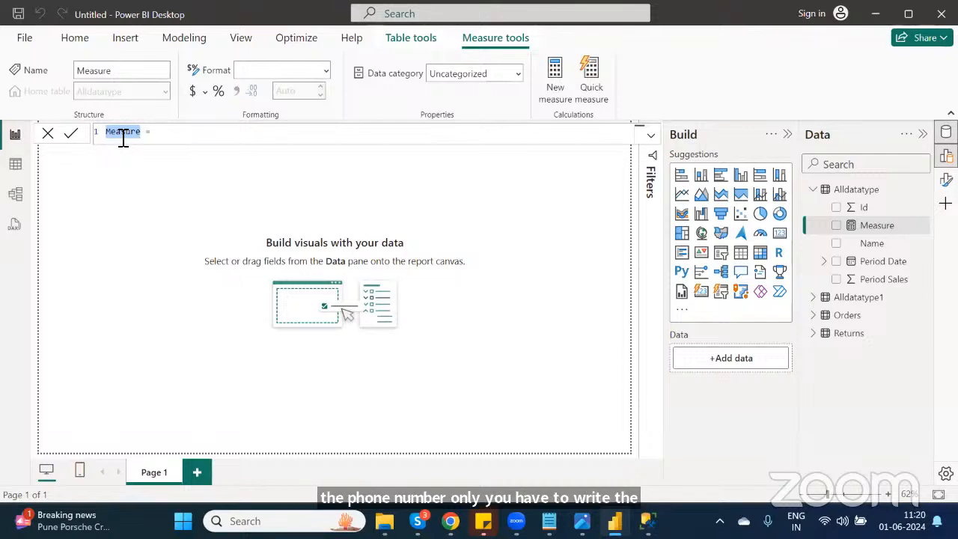
type("Average")
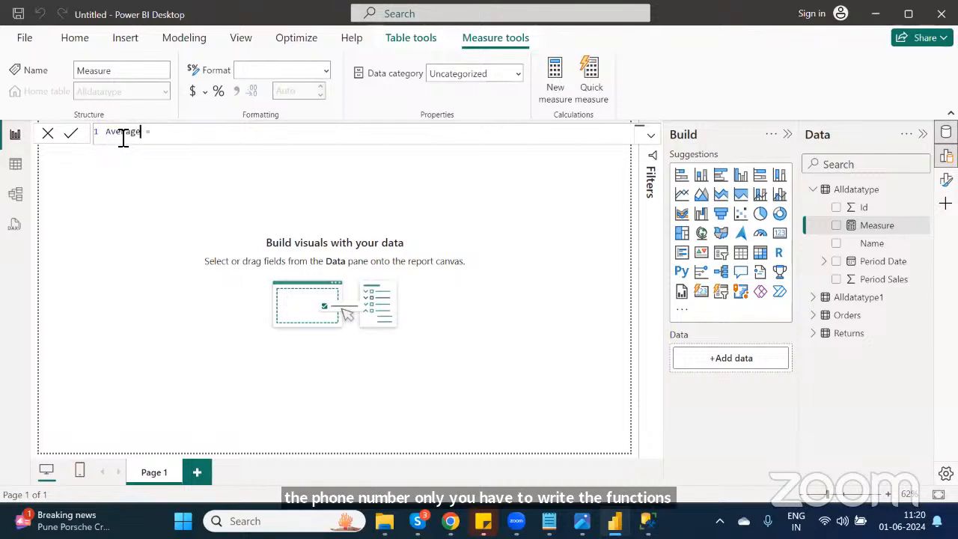
double_click(124, 139)
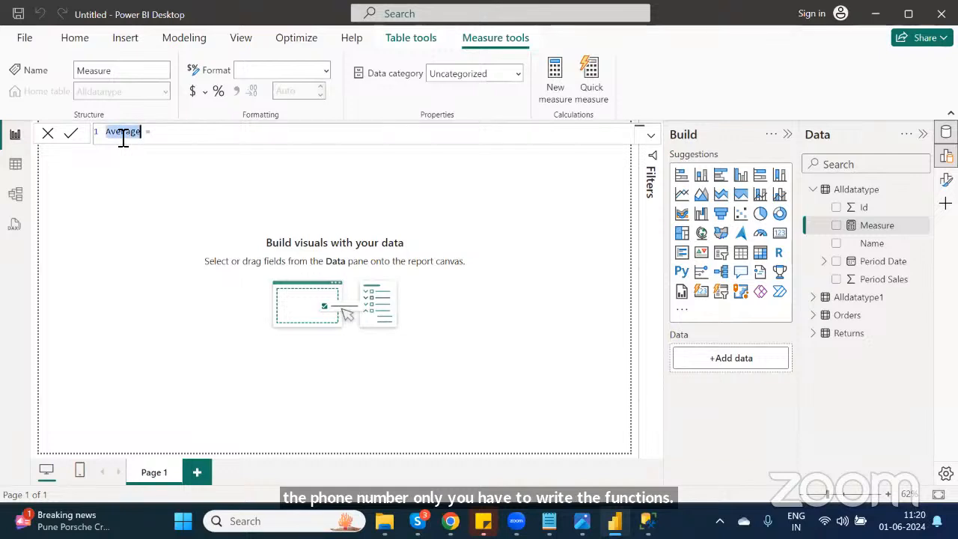
type("xyz")
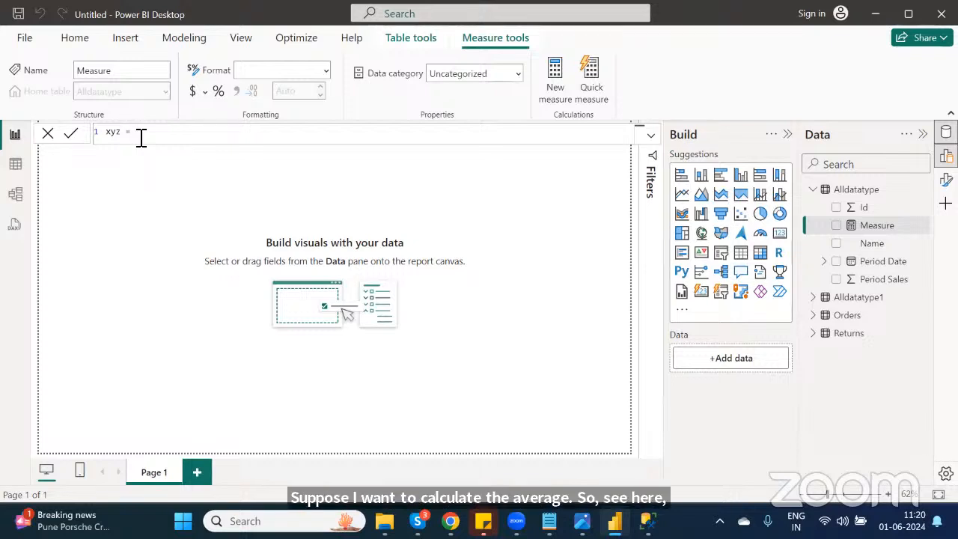
Step: Define the xyz measure as SUM(Alldatatype1[Id]) using the formula suggestions
type("su")
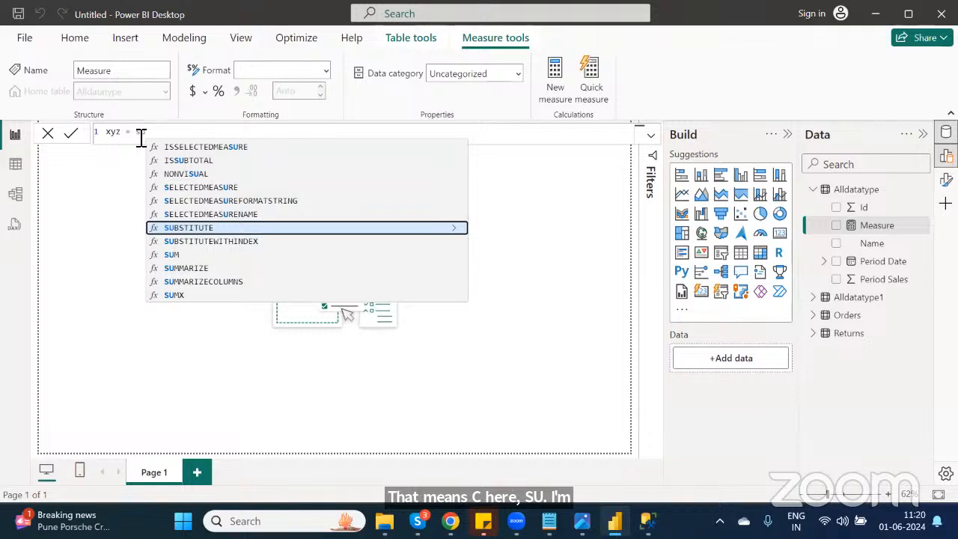
key("Down")
key("Down")
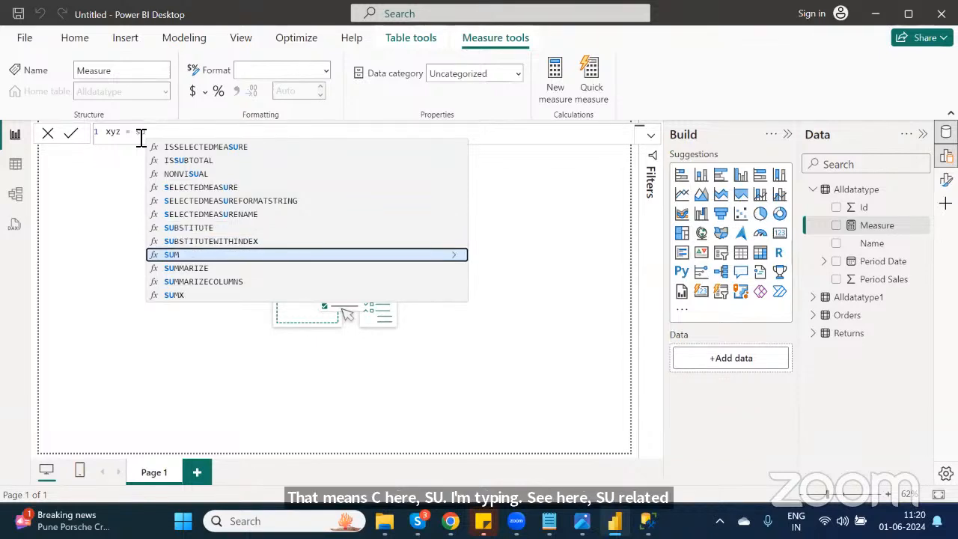
key("Tab")
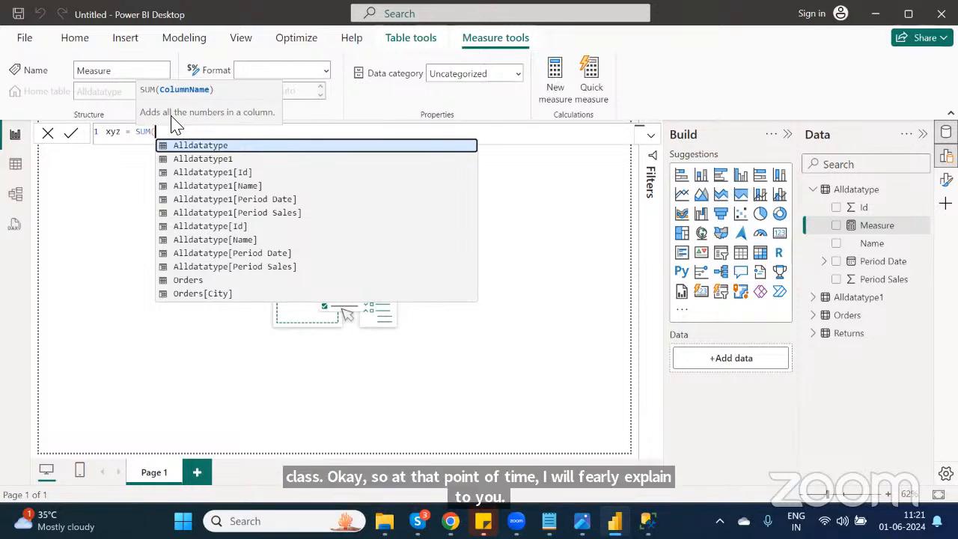
key("Down")
key("Down")
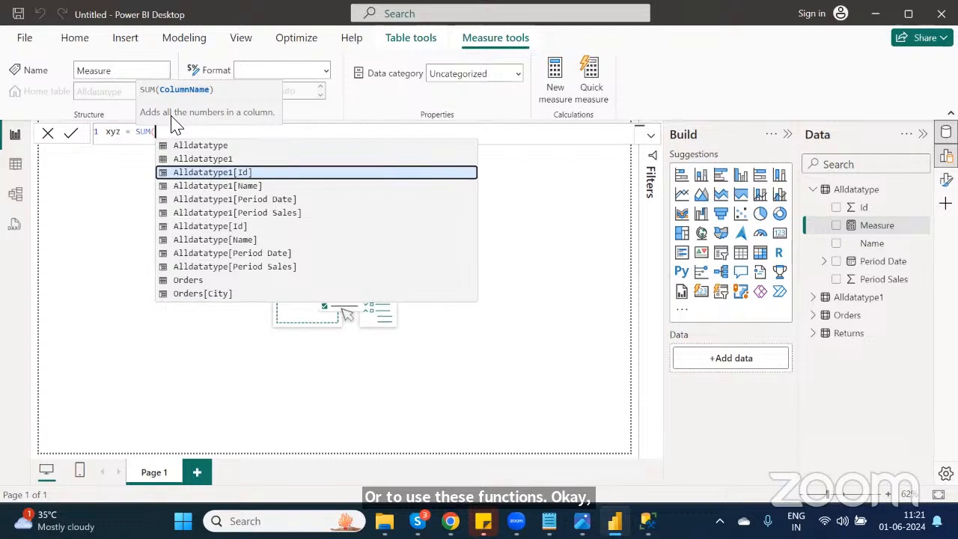
key("Tab")
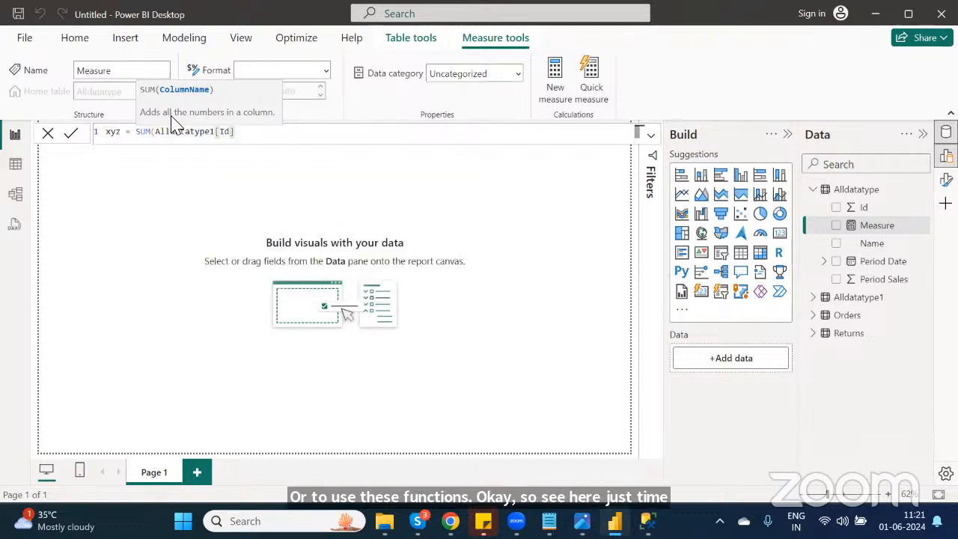
type(")")
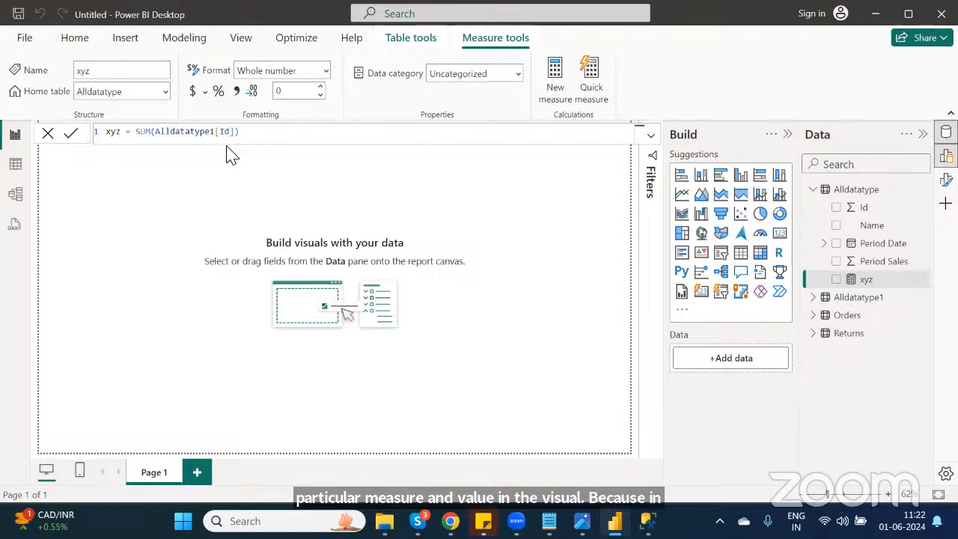
left_click(76, 37)
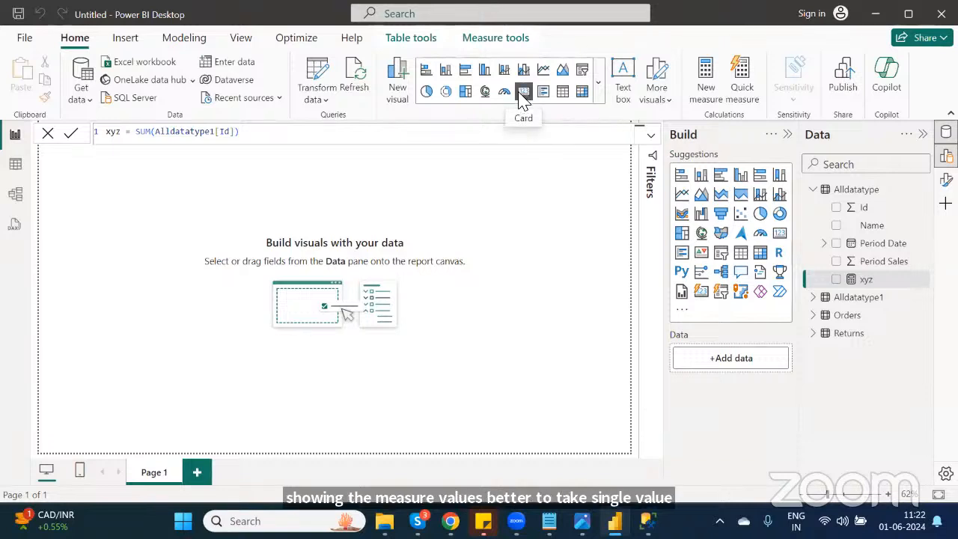
left_click(523, 93)
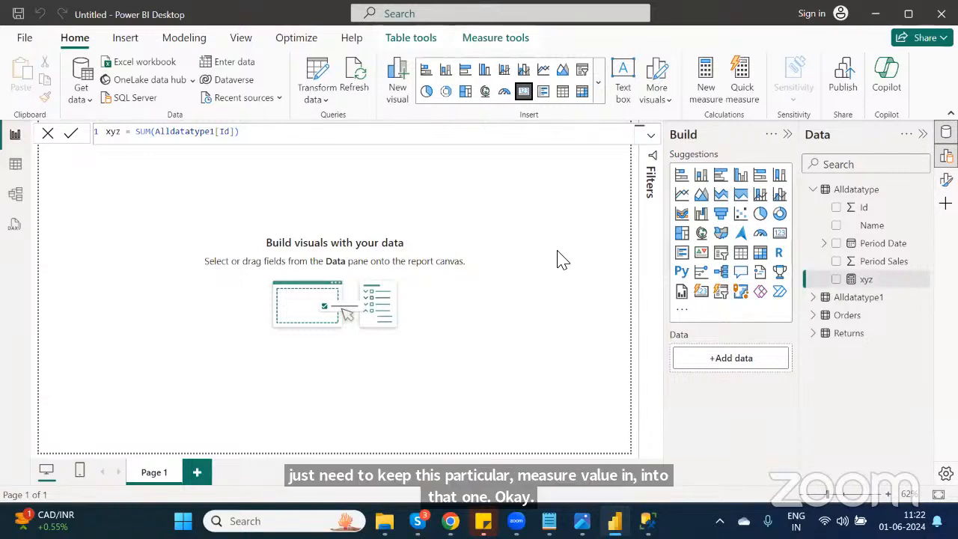
left_click(486, 235)
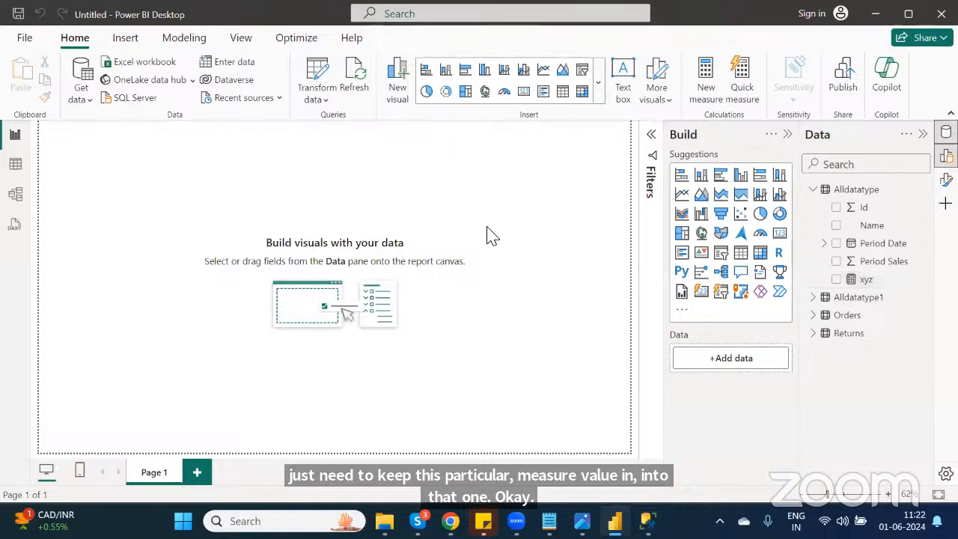
left_click(18, 16)
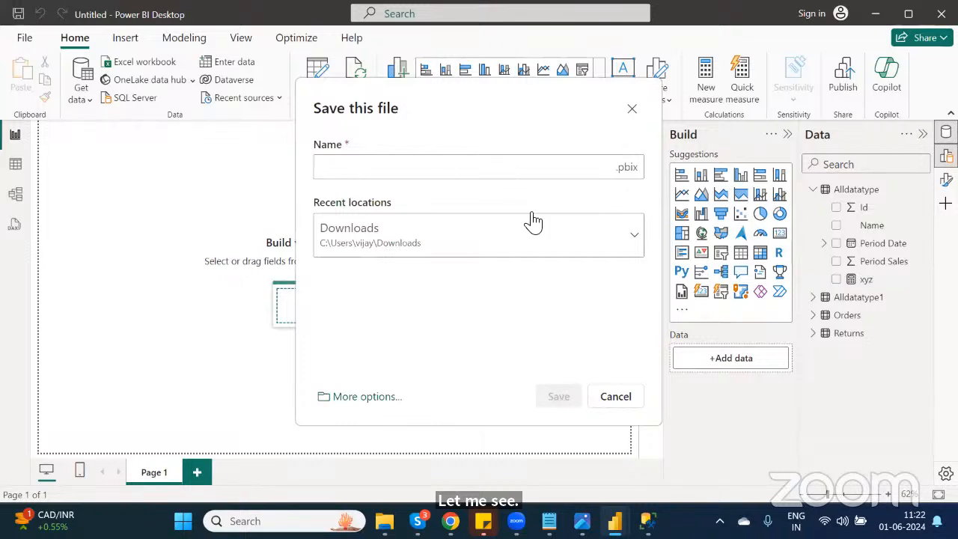
left_click(618, 395)
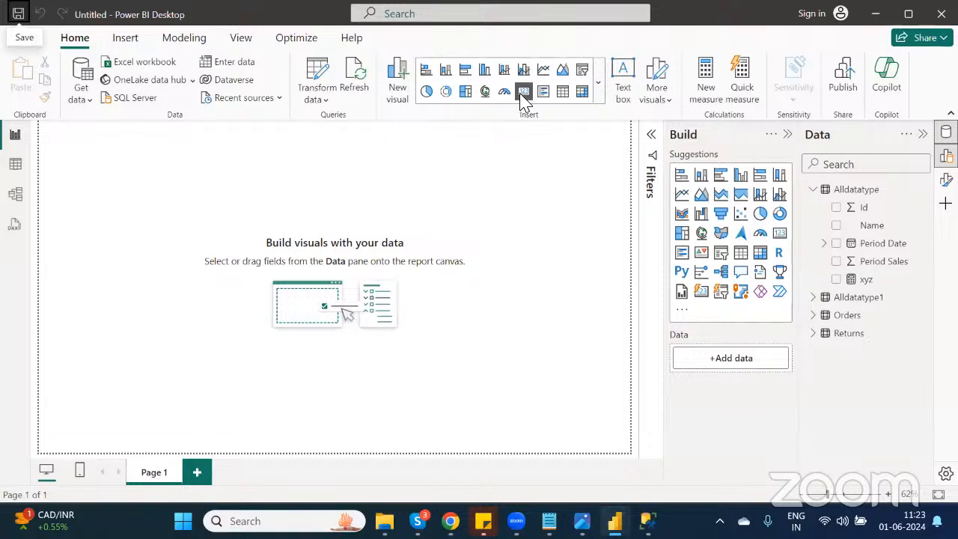
Step: Insert a Card visual, move it to the middle of the canvas and add the xyz measure to it
left_click(522, 92)
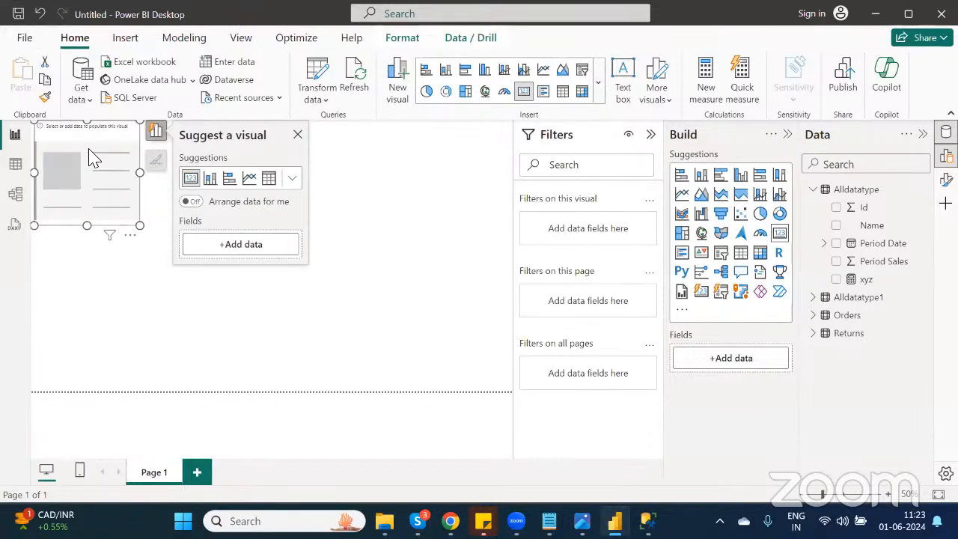
left_click_drag(84, 153, 386, 256)
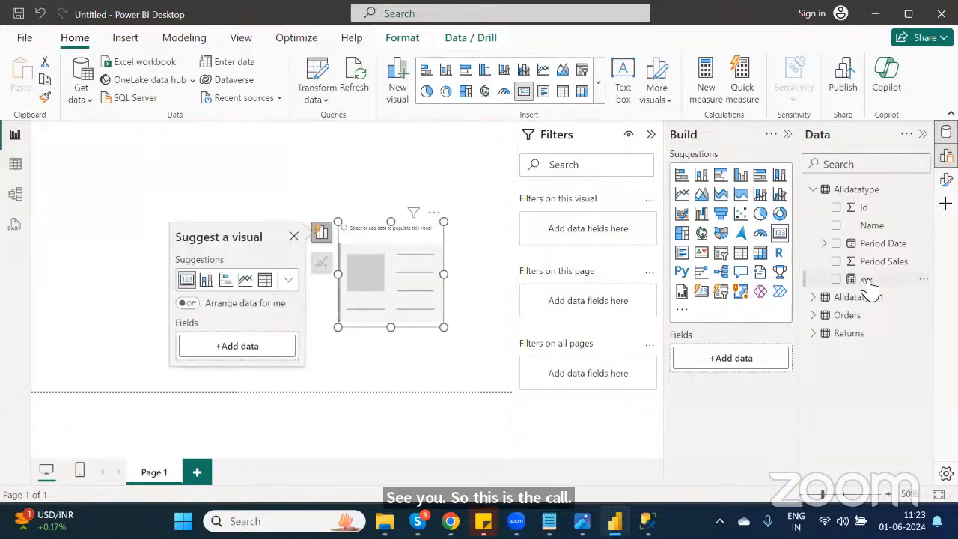
left_click_drag(868, 288, 414, 284)
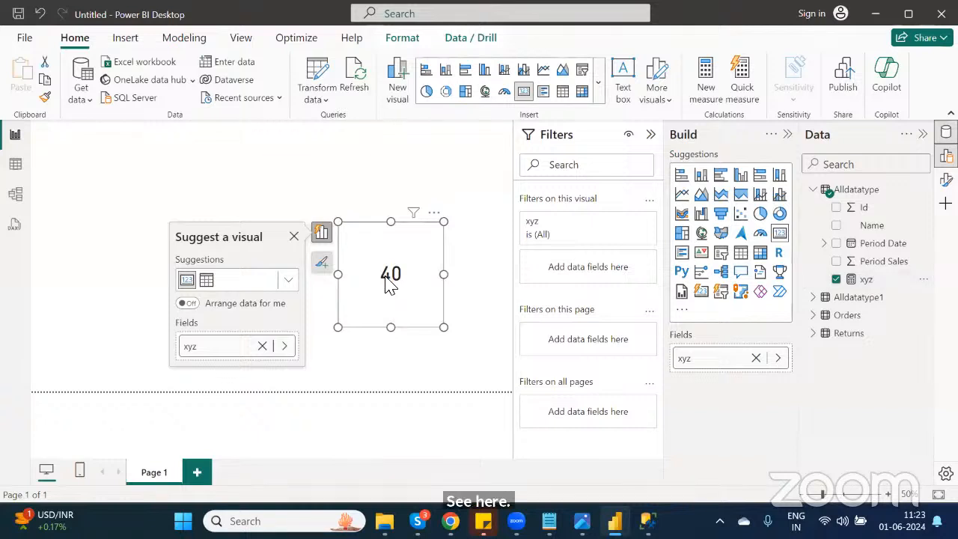
Step: Inspect the Id column values of the Alldatatype table in Table view, then return to the report
left_click(15, 169)
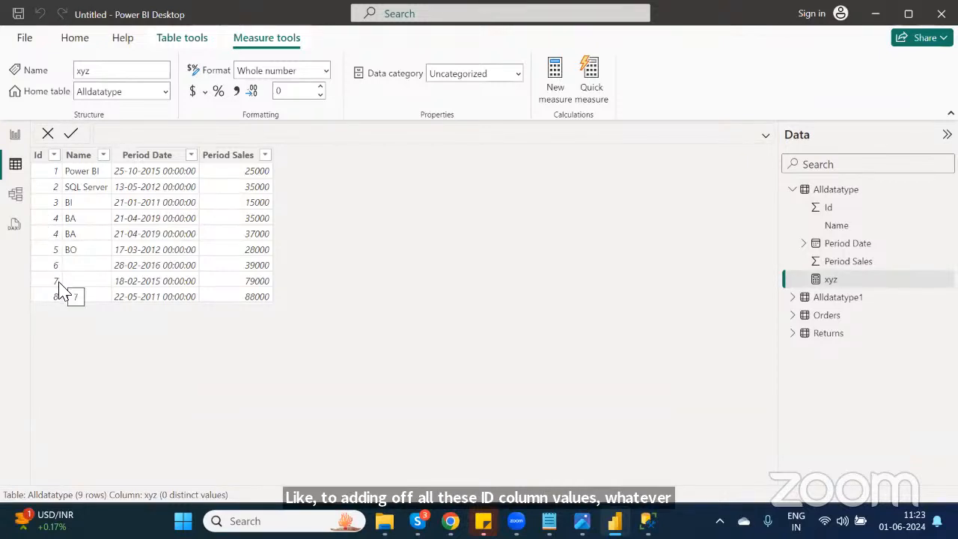
left_click(53, 241)
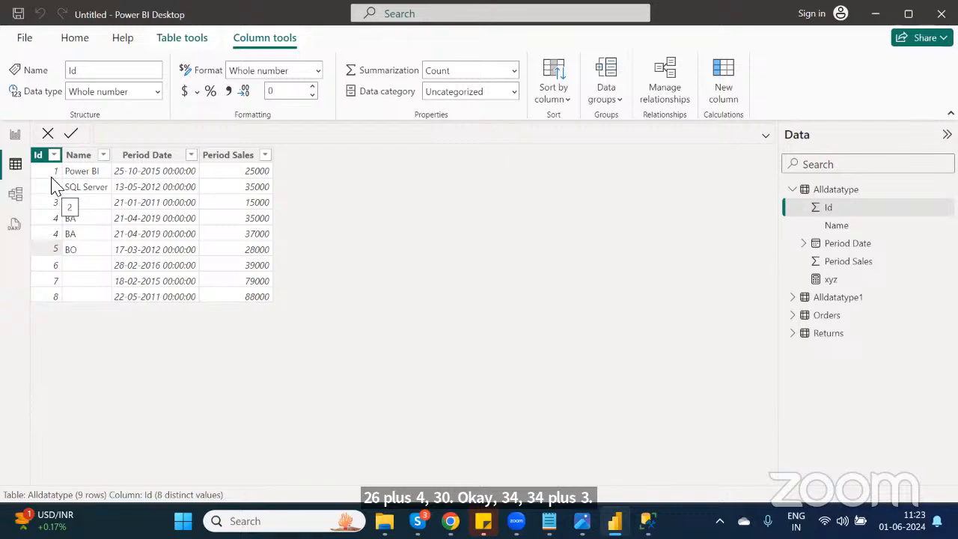
left_click(15, 134)
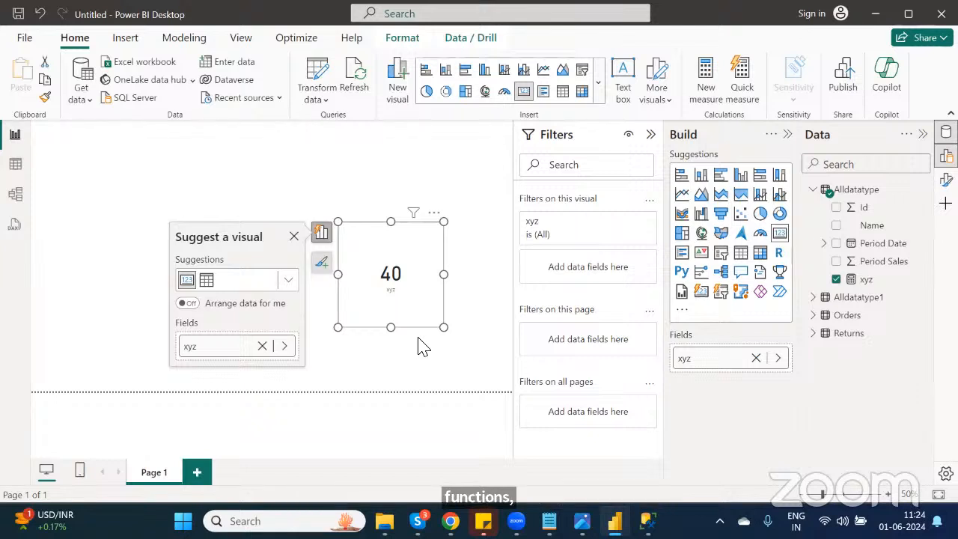
Step: Select the Period Date column in Table view and start a new calculated column in Alldatatype
left_click(183, 39)
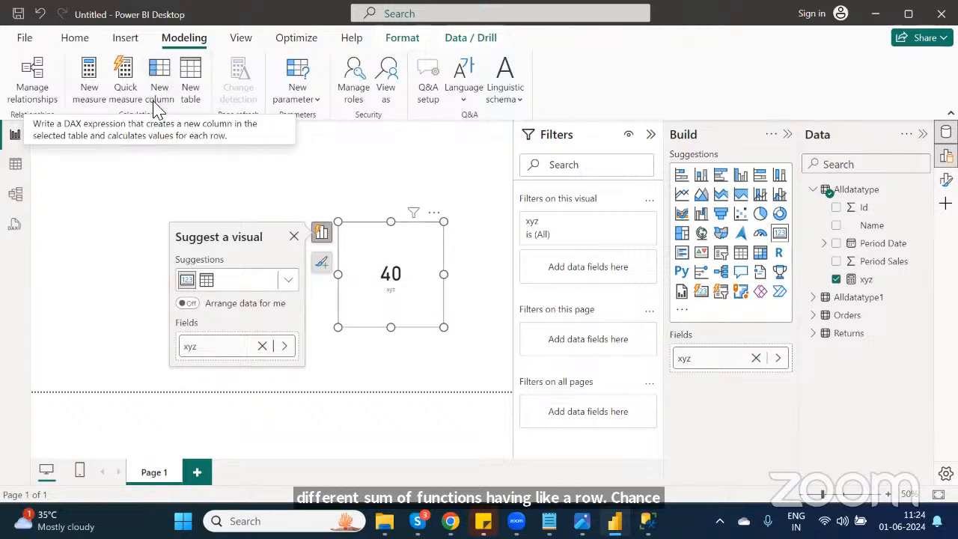
left_click(16, 164)
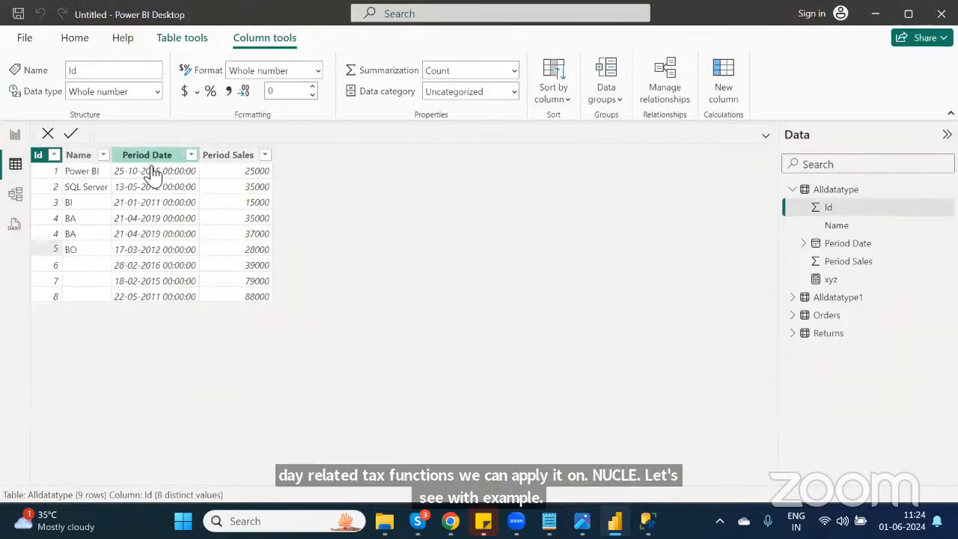
left_click(152, 169)
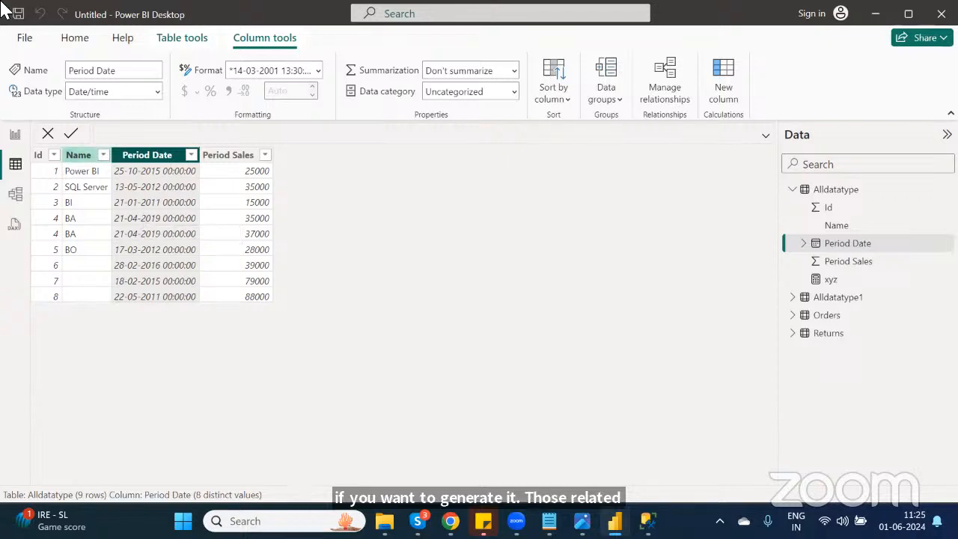
left_click(190, 43)
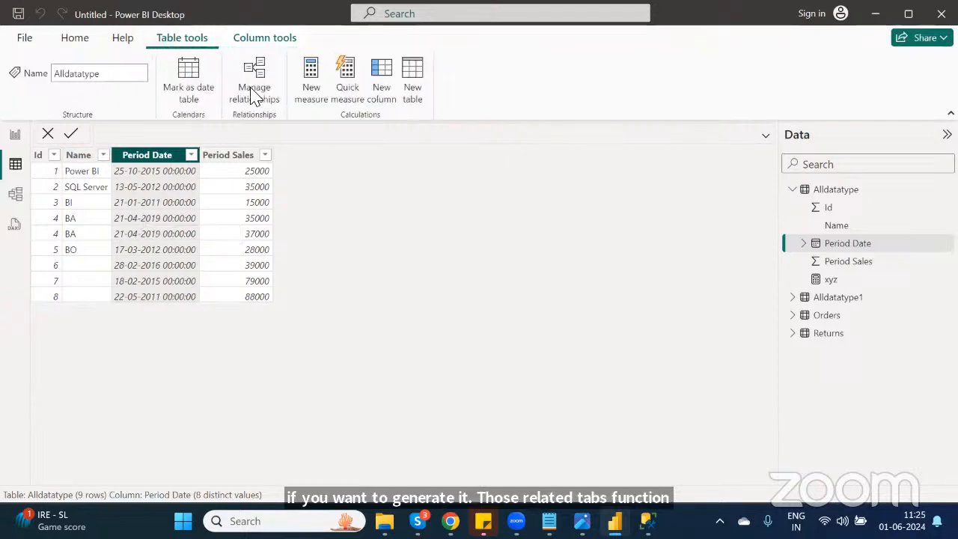
left_click(383, 100)
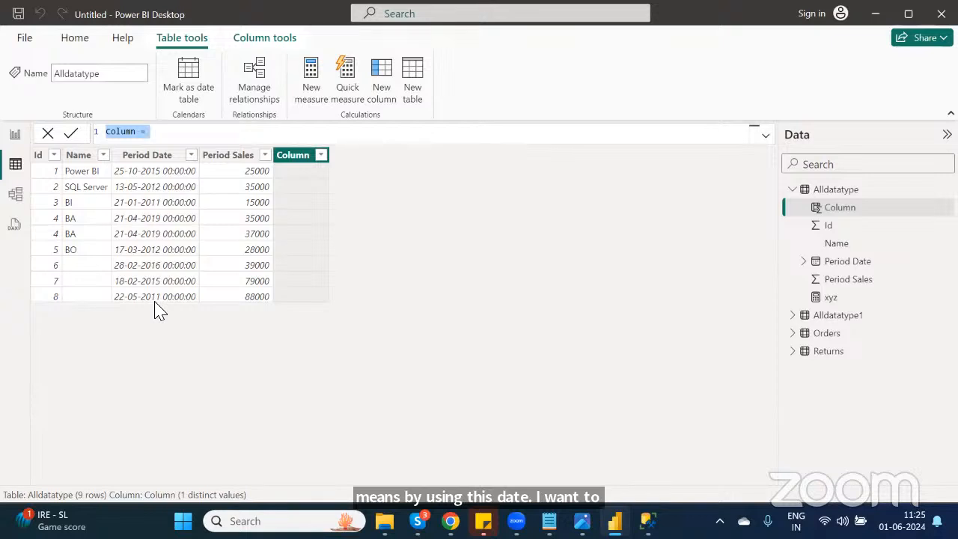
Step: Name the calculated column pqr and define it as MONTH(Alldatatype[Period Date])
double_click(131, 131)
type("pqr")
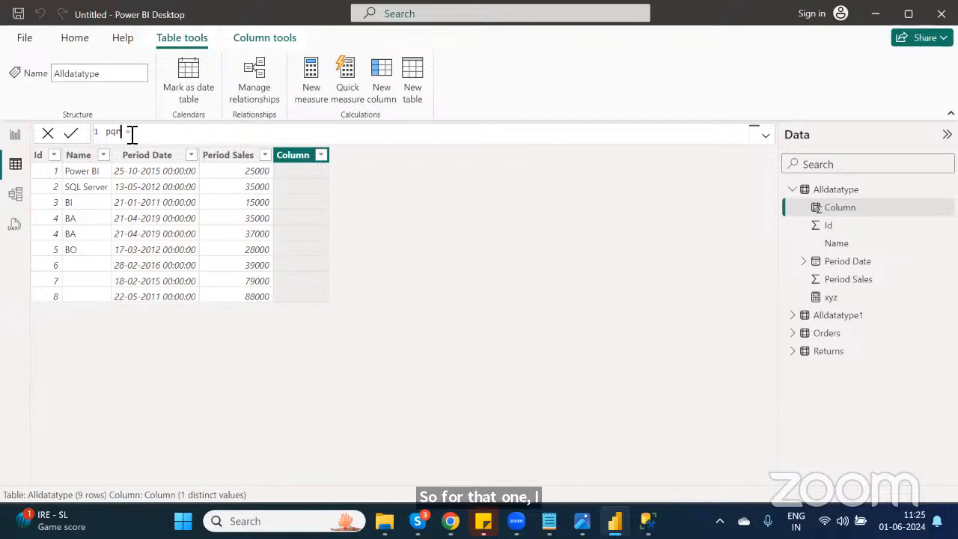
key("Right")
key("Right")
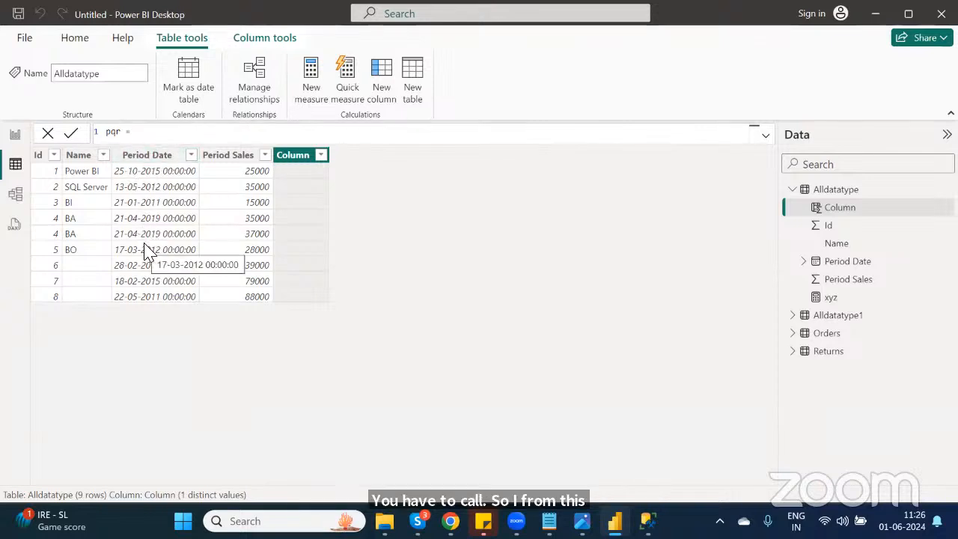
type("m")
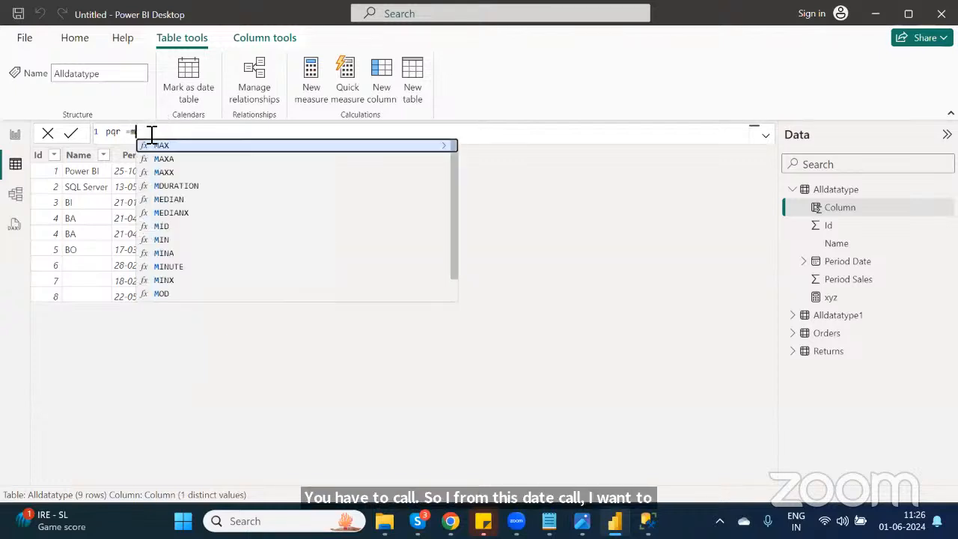
type("onth")
key("Tab")
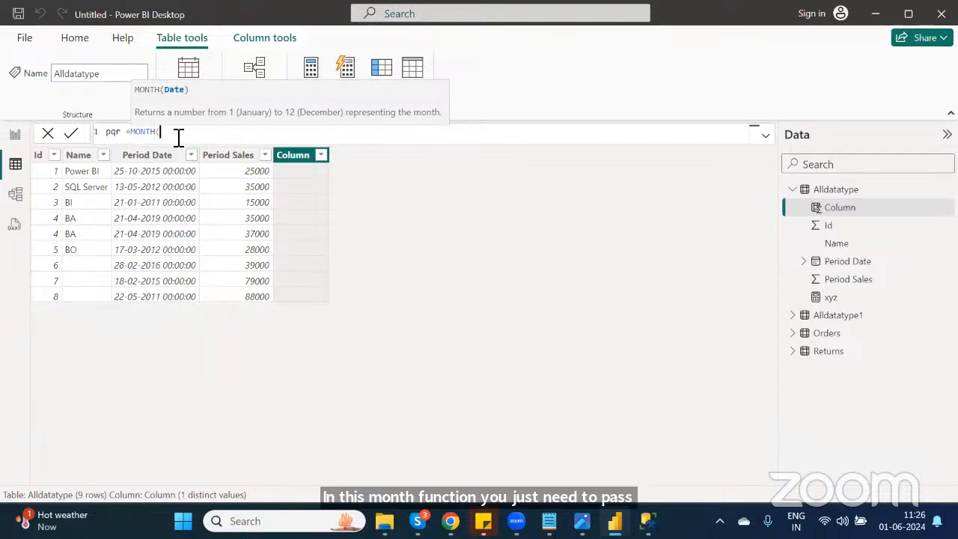
type("perio")
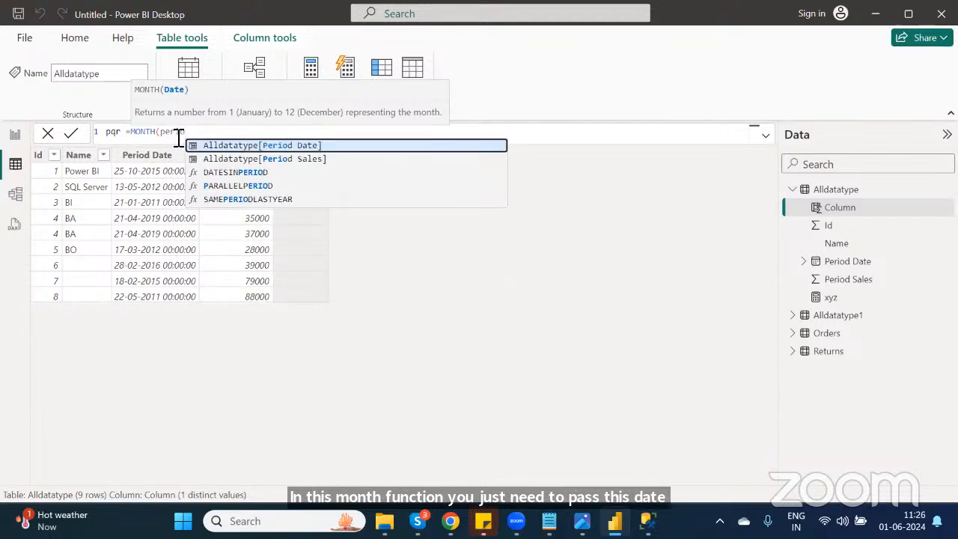
key("Tab")
type(")")
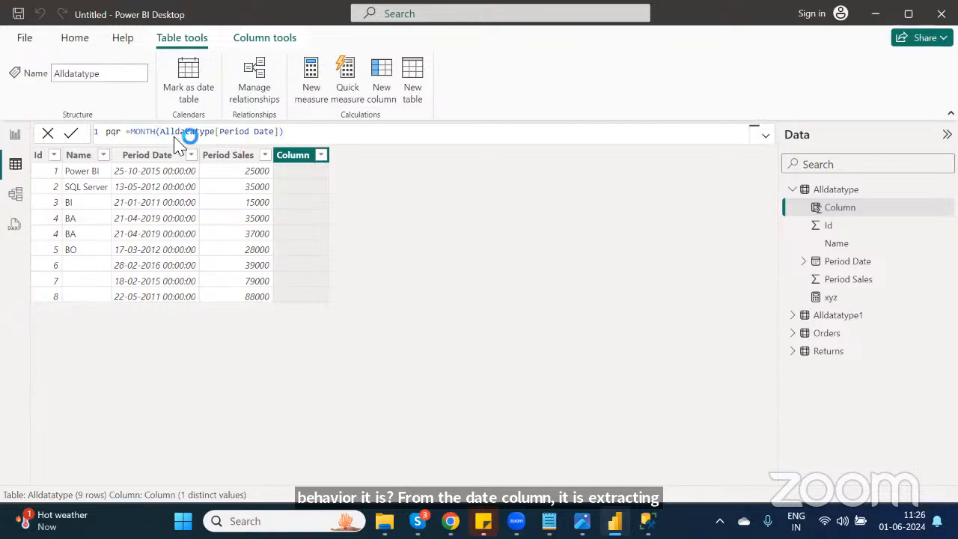
key("Return")
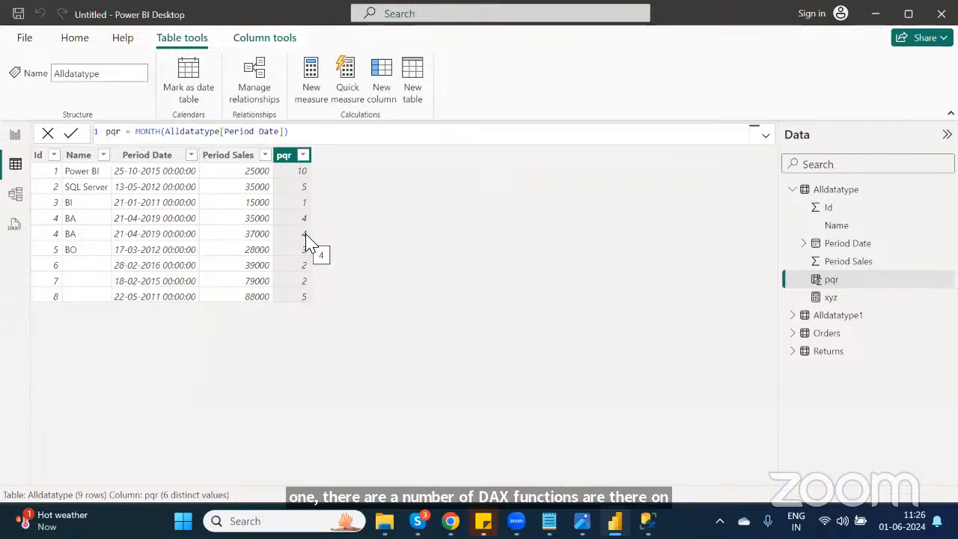
Step: Create a new calculated table named edc and start its formula with the DATATABLE function
left_click(413, 98)
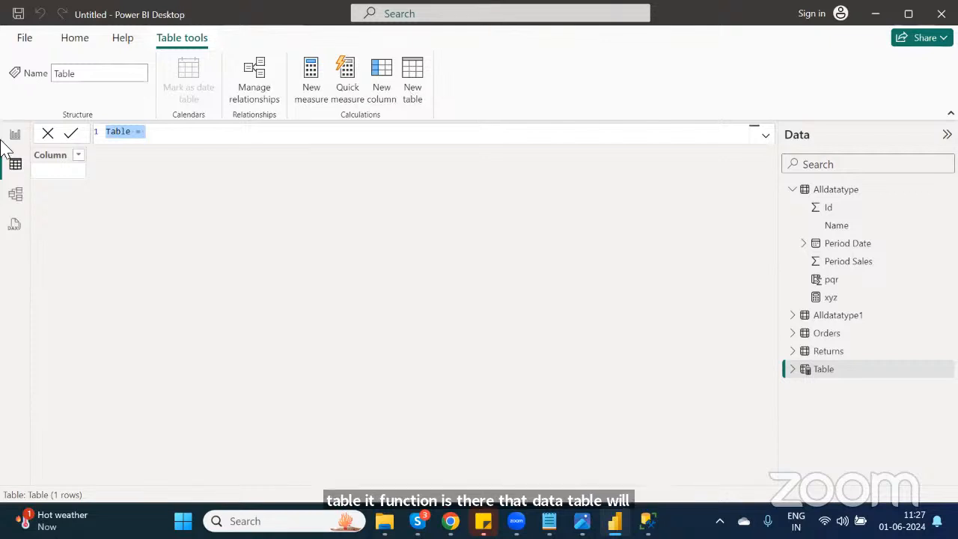
double_click(127, 132)
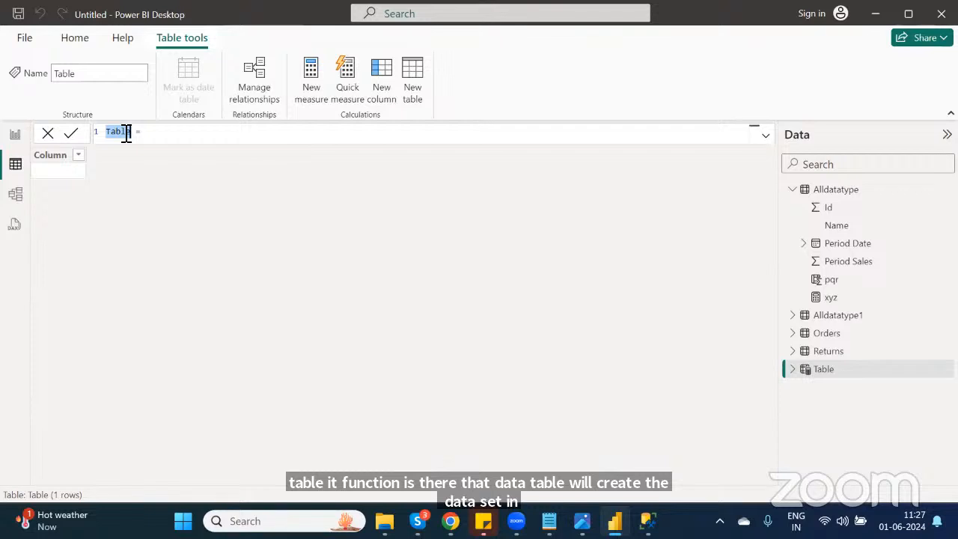
type("edc")
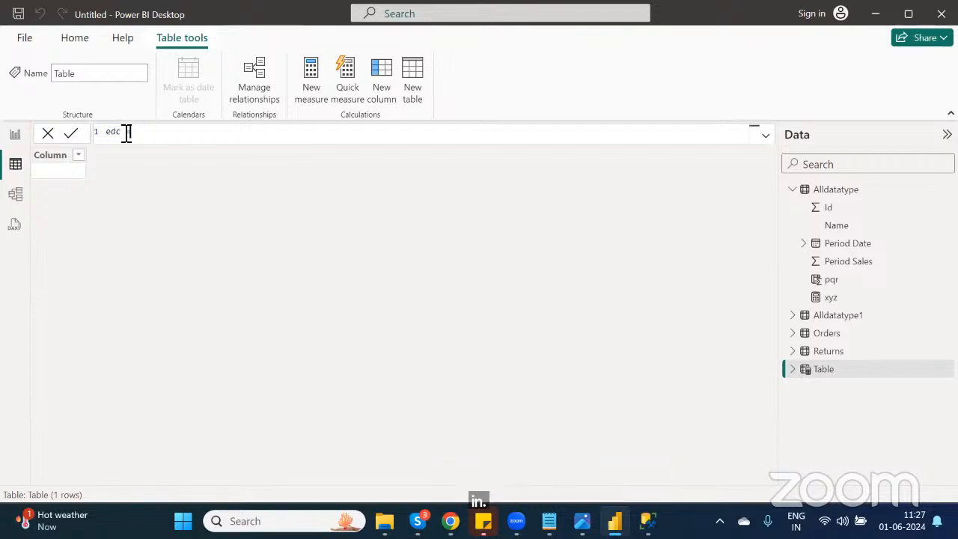
type(" = data")
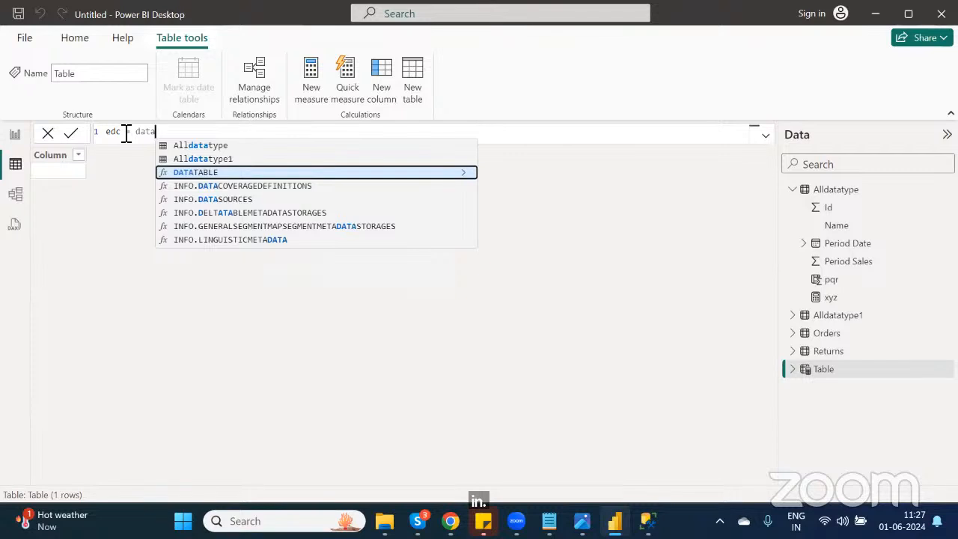
key("Tab")
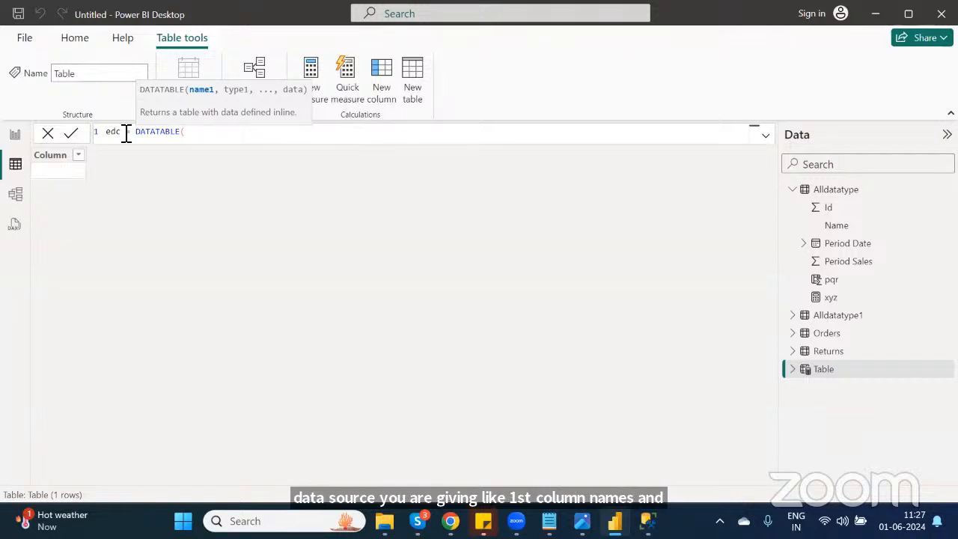
Step: Define the table's columns as "Id" of type INTEGER and "Name" of type STRING
type("\"\"")
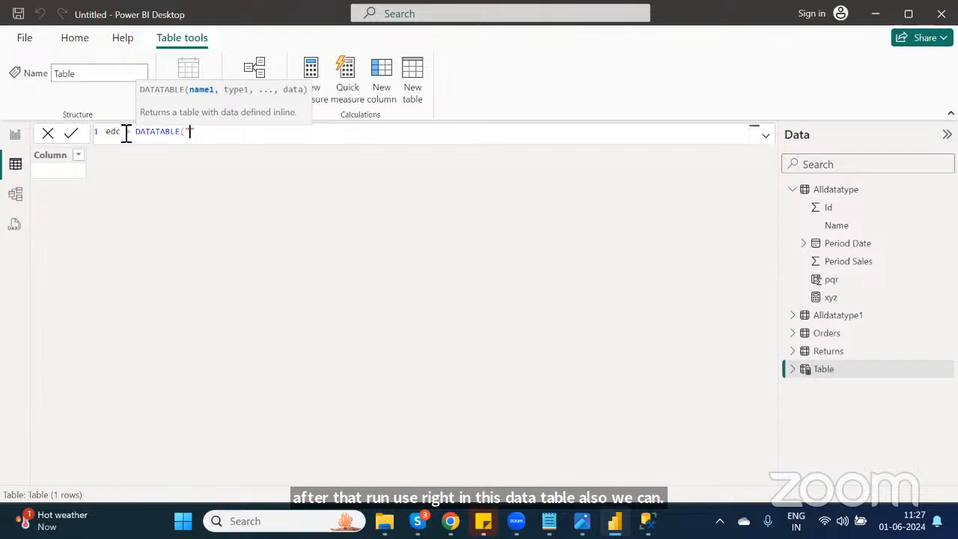
type("Id\"")
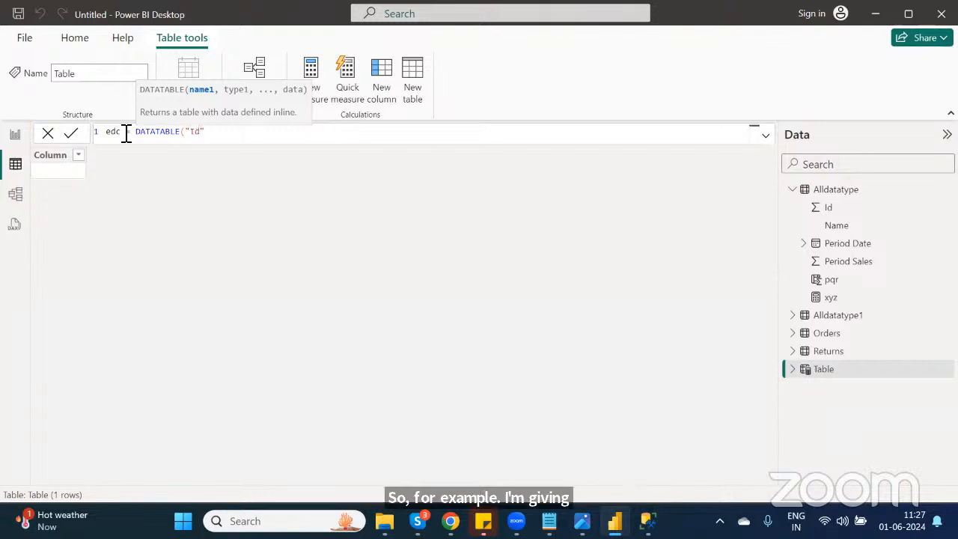
type(",")
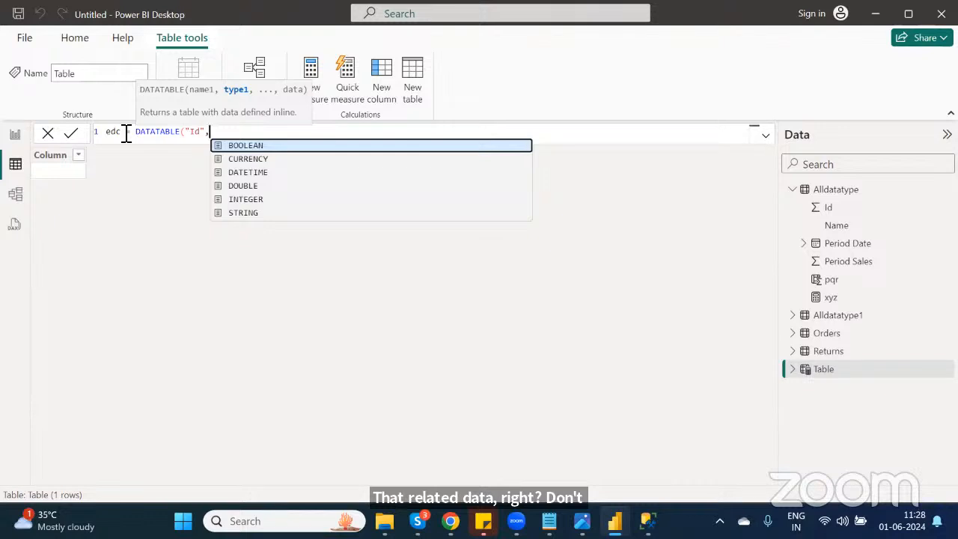
key("Down")
key("Down")
key("Down")
key("Down")
key("Tab")
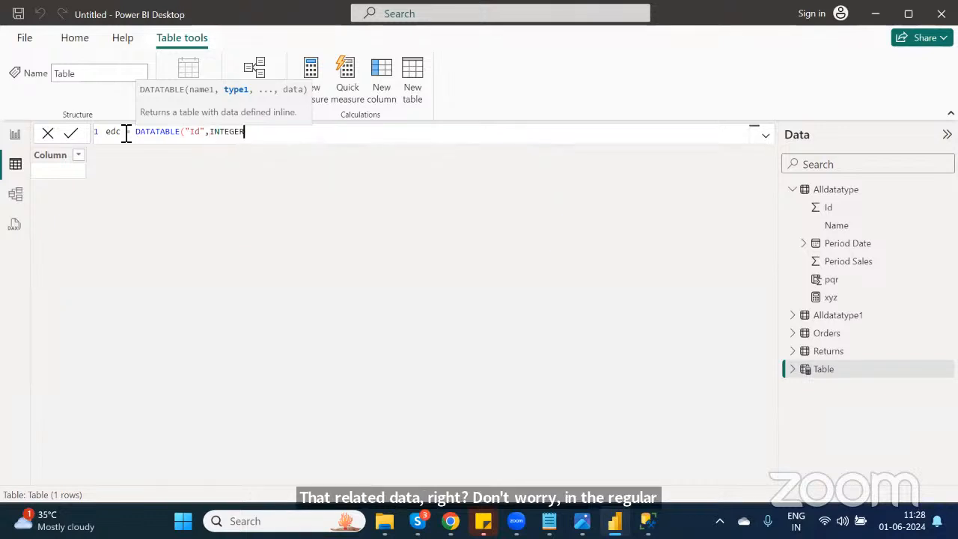
type(",")
type("\"N")
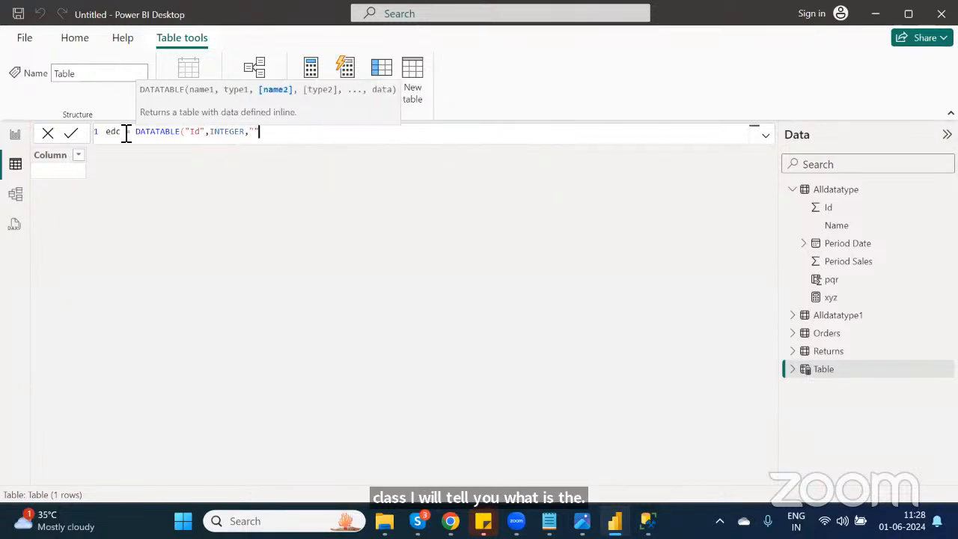
type("ame\"")
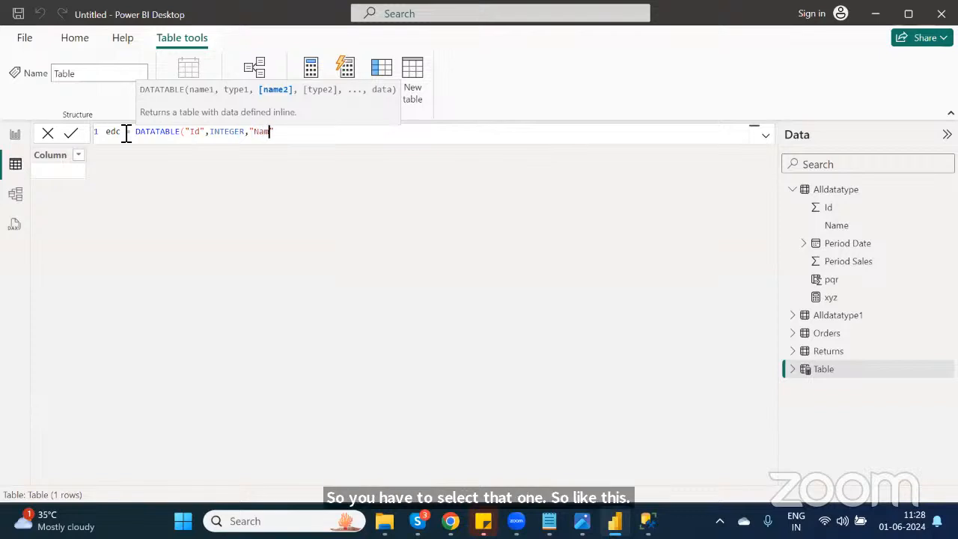
type(",")
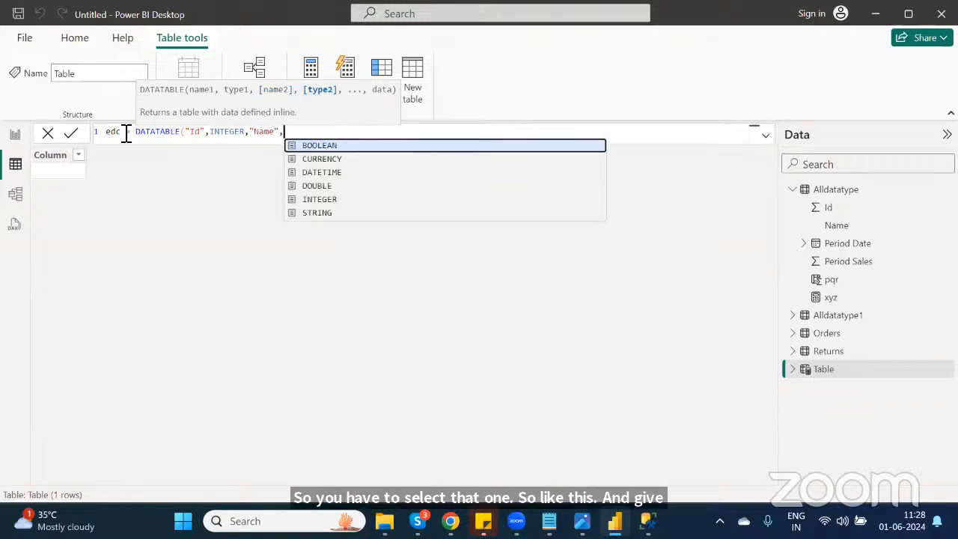
key("Down")
key("Down")
key("Down")
key("Down")
key("Down")
key("Down")
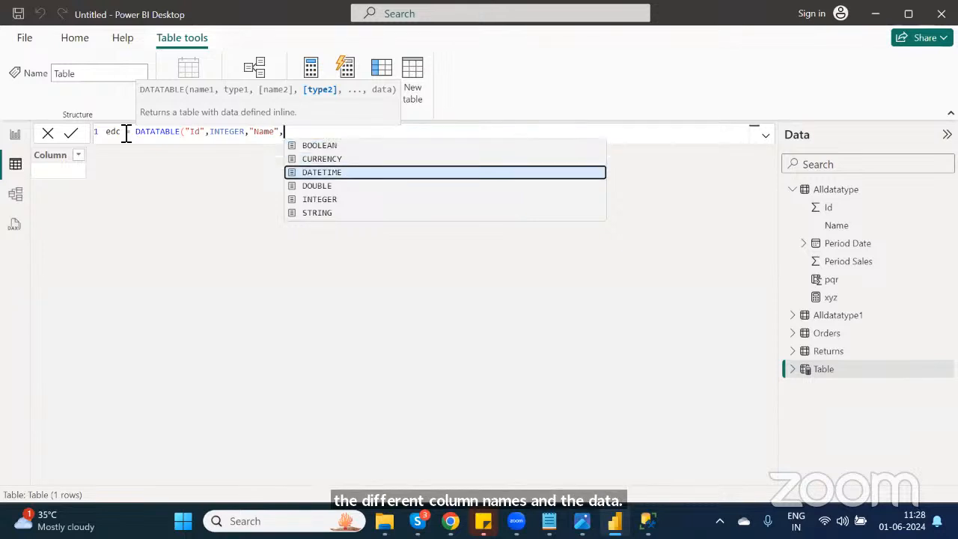
key("Up")
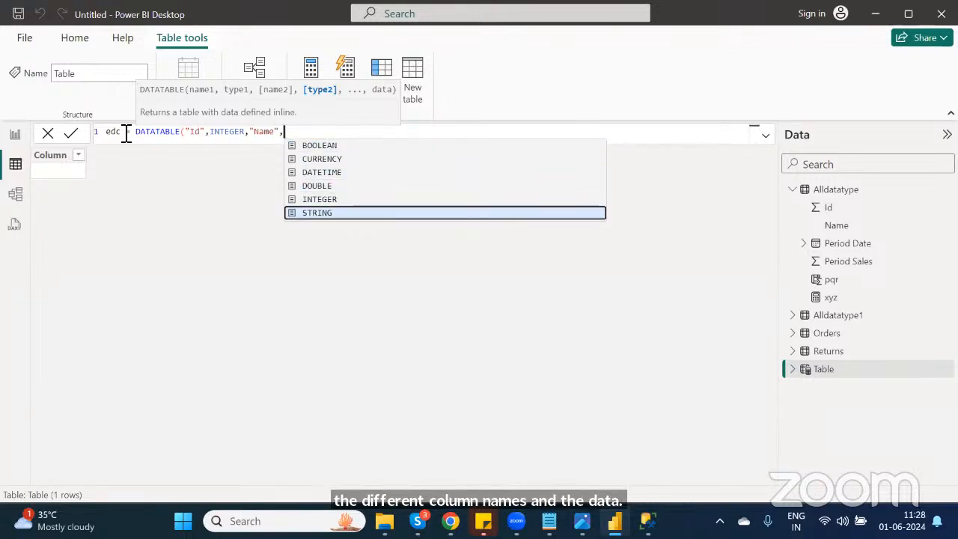
key("Tab")
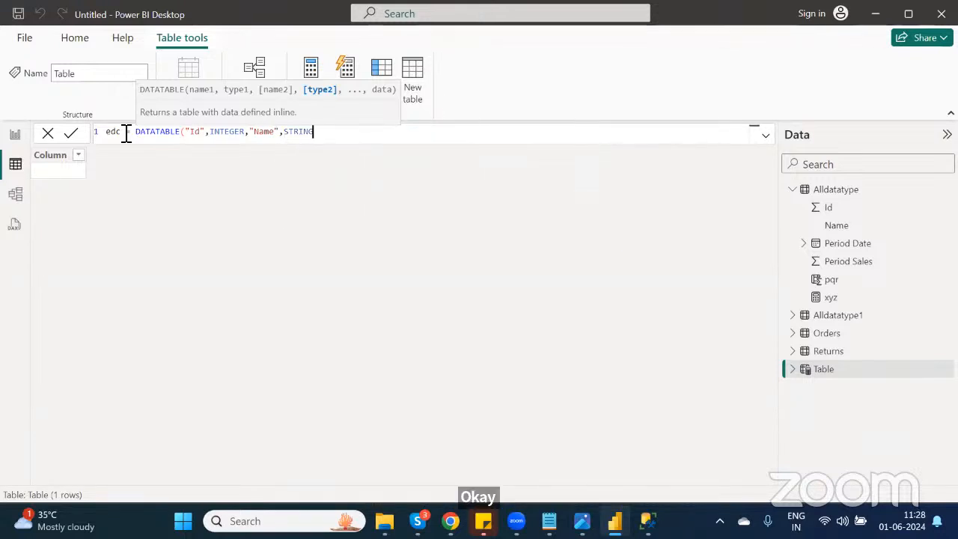
Step: Add the curly-brace data block and enter the first row {1,"xyz"}
type(",")
key("shift+Return")
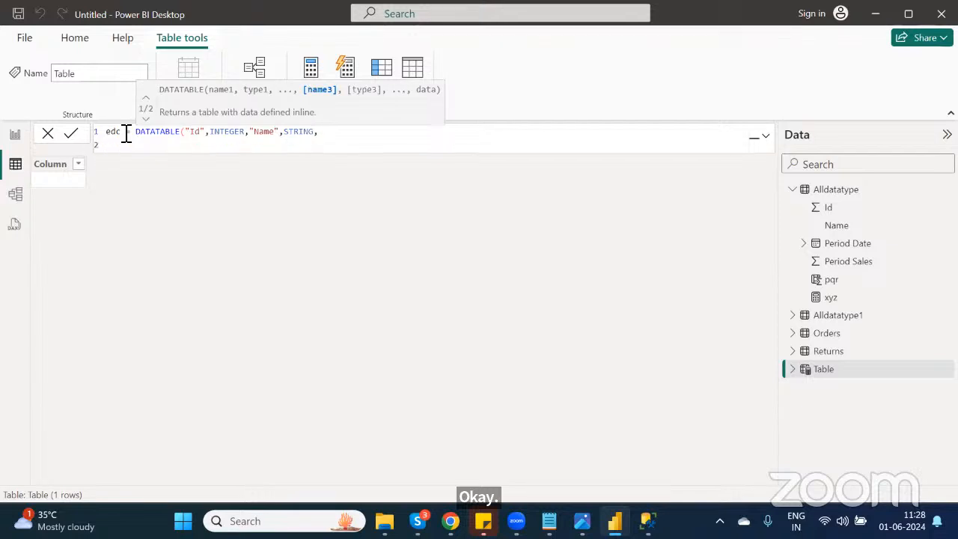
type("{")
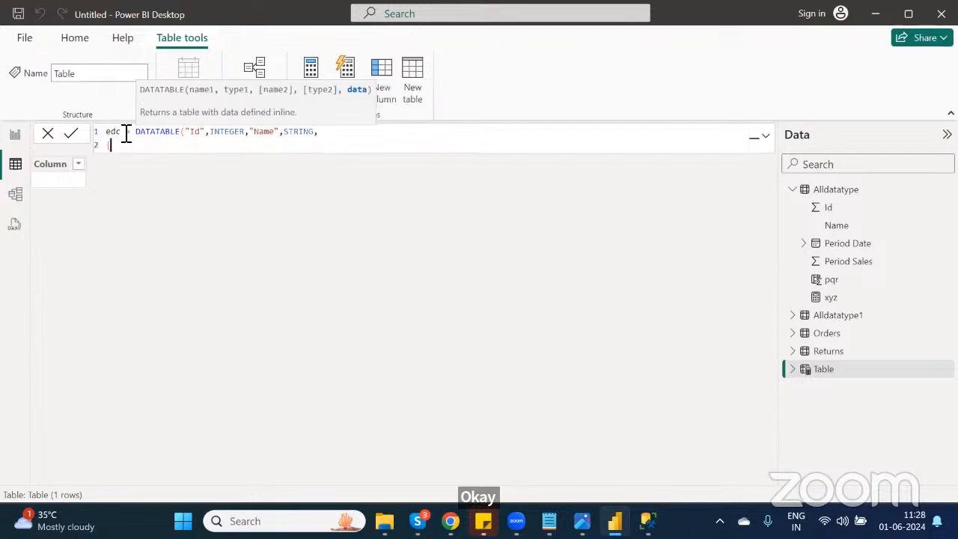
key("shift+Return")
type("}")
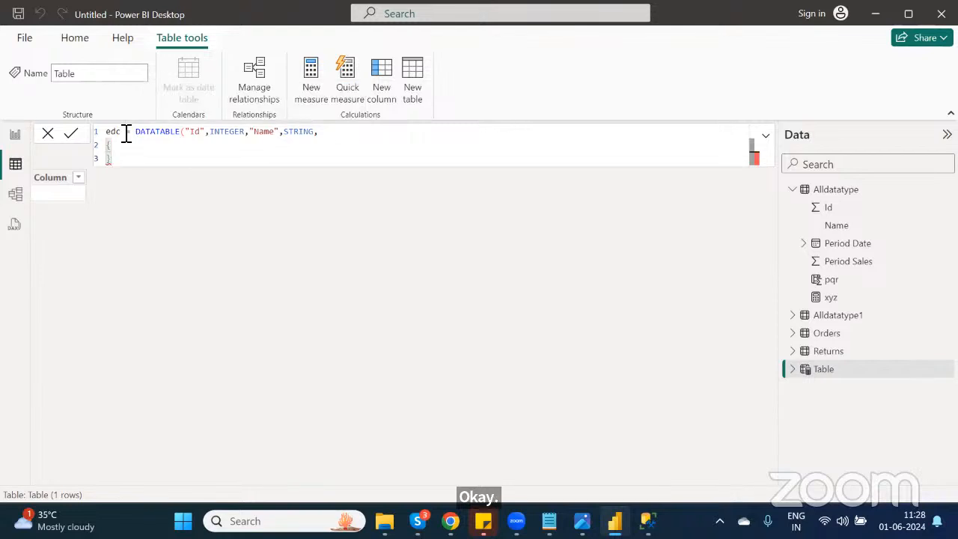
type(")")
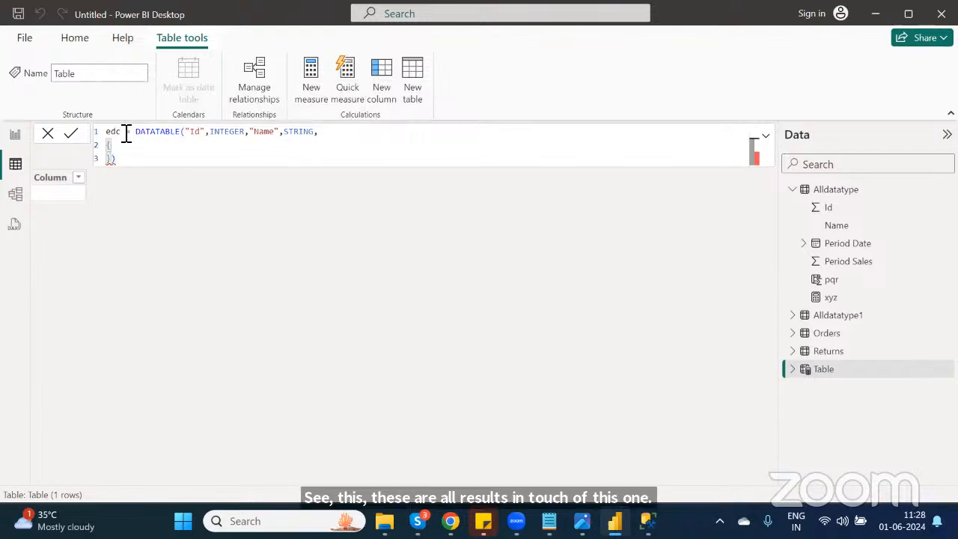
key("shift+Return")
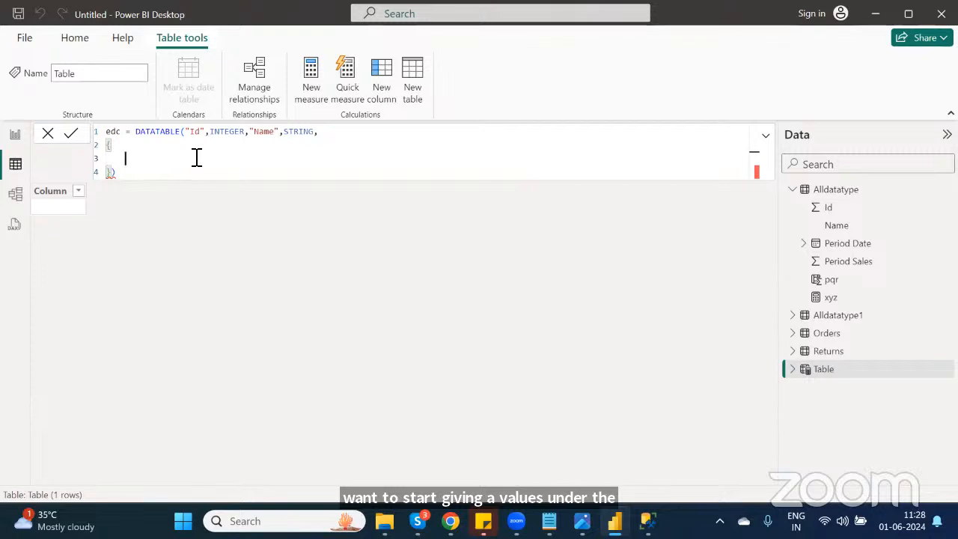
type("{")
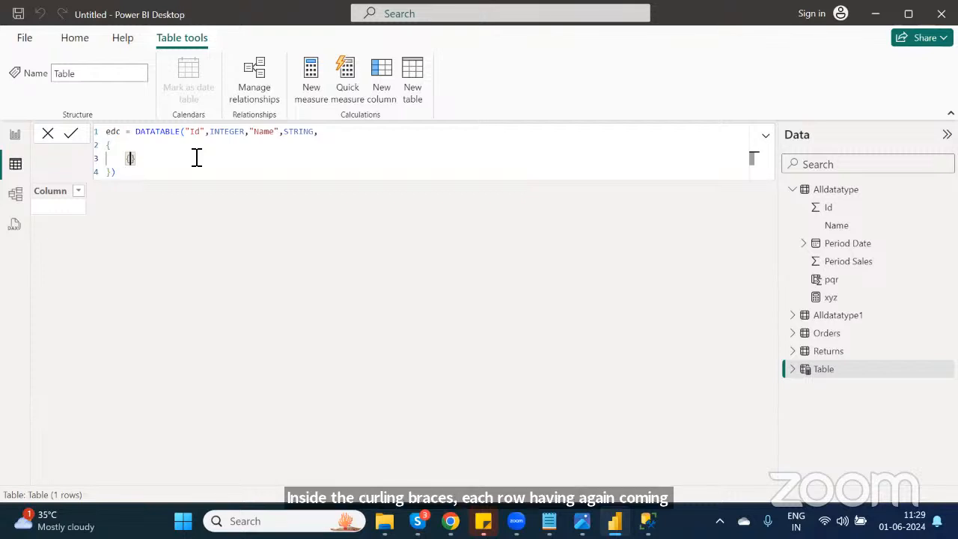
type("1,")
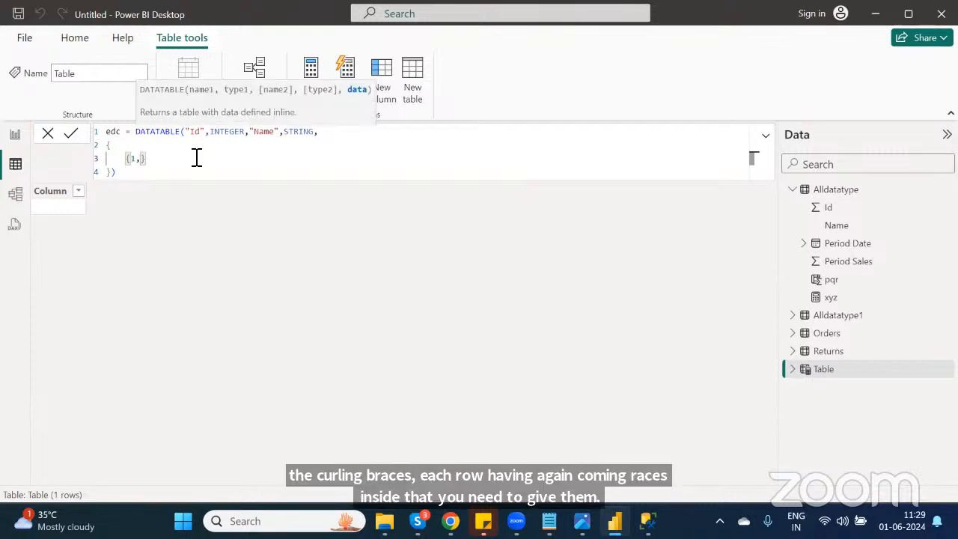
type("\"")
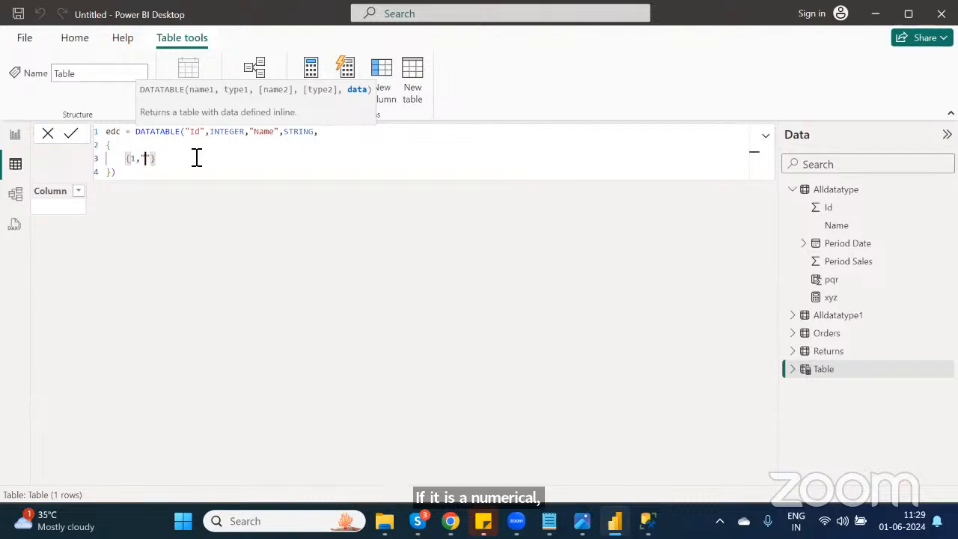
type("xyz\"},")
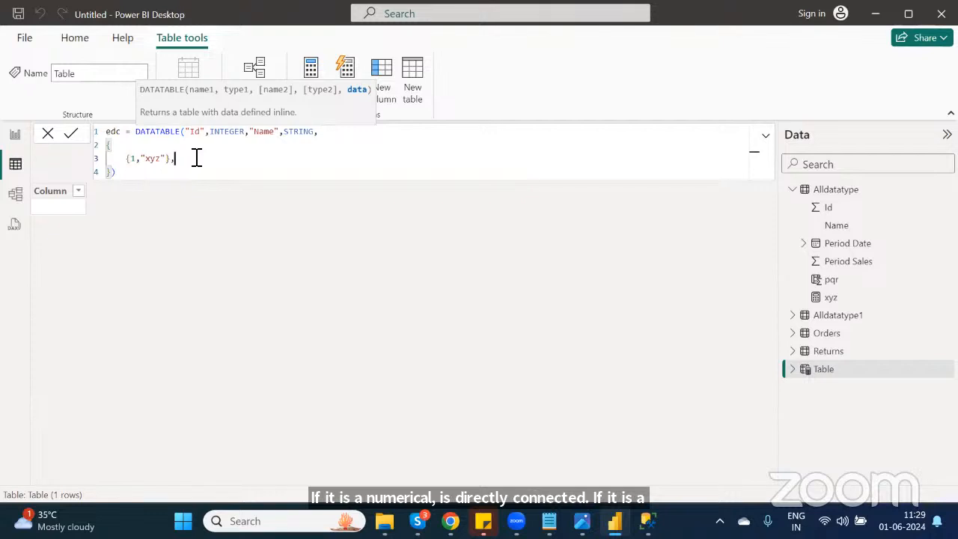
Step: Copy the first data row and paste it twice as two additional rows
left_click_drag(195, 157, 130, 161)
key("ctrl+c")
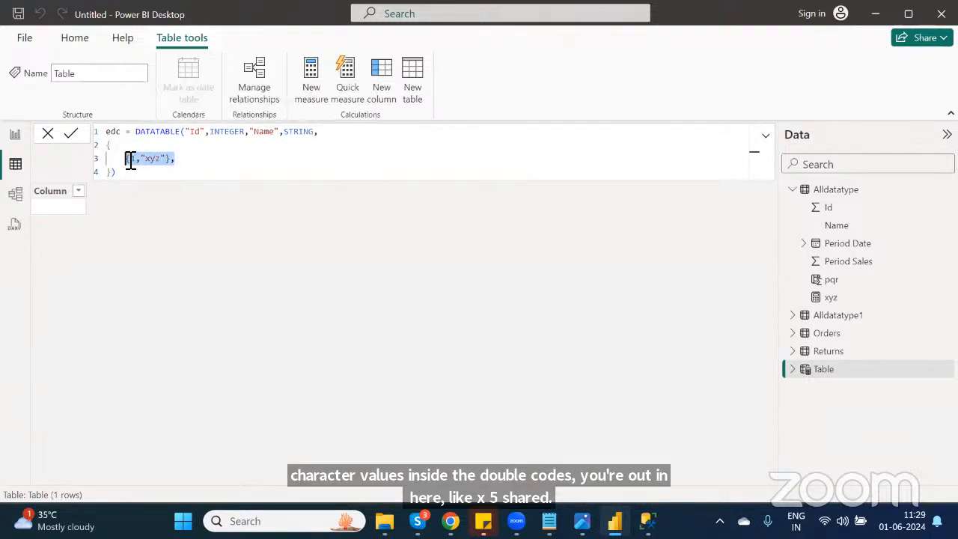
key("End")
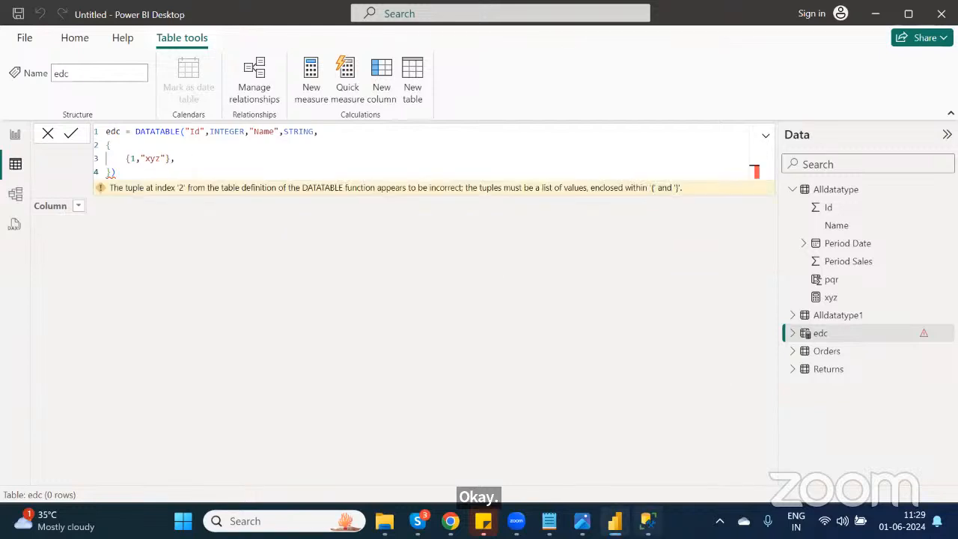
left_click(648, 521)
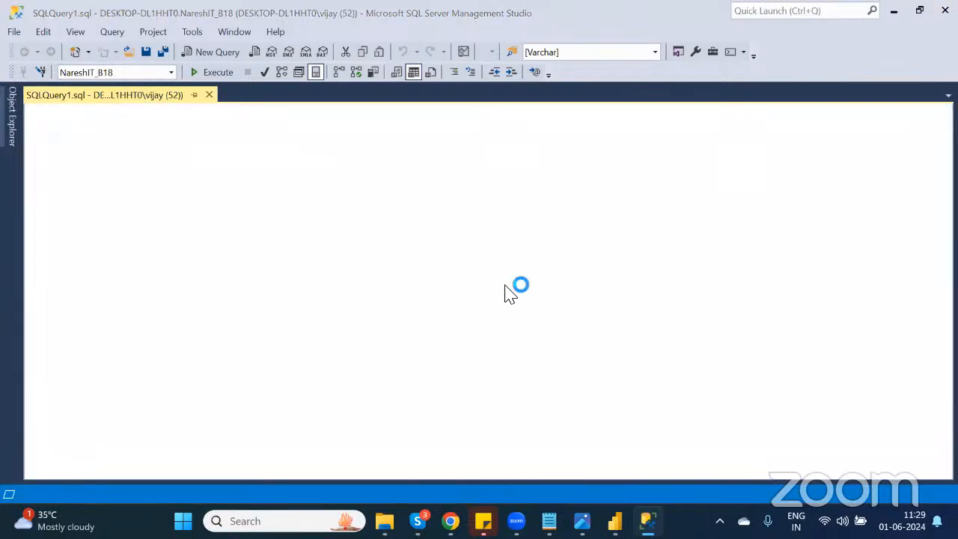
key("alt+Tab")
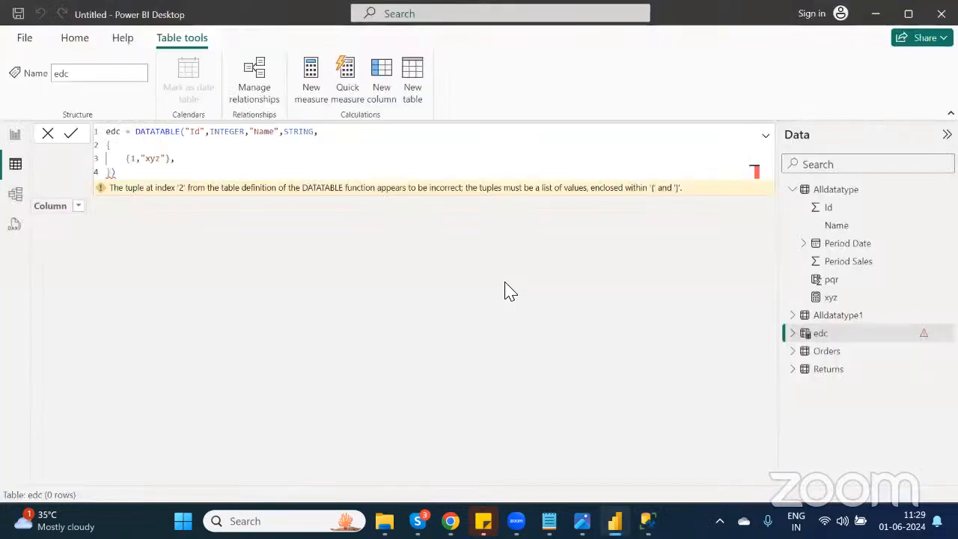
left_click(226, 162)
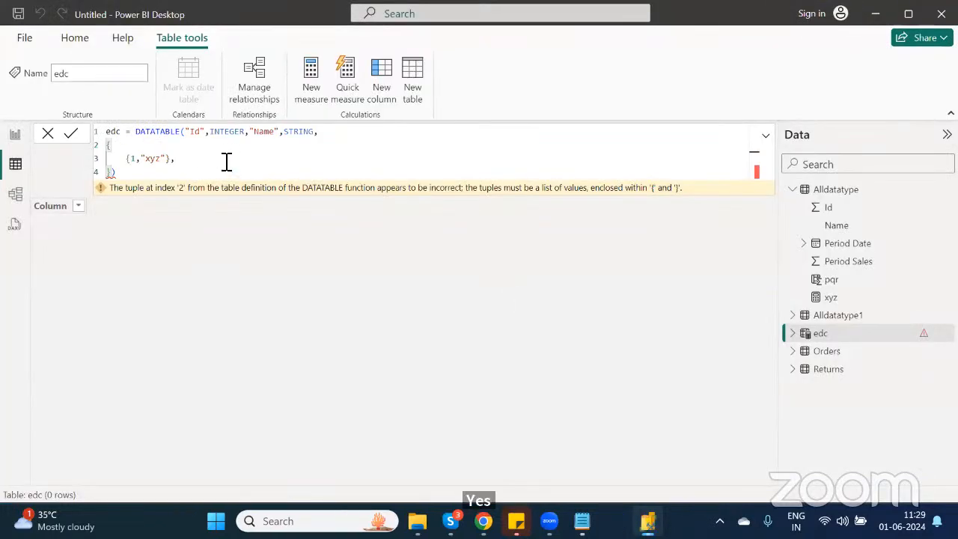
key("Return")
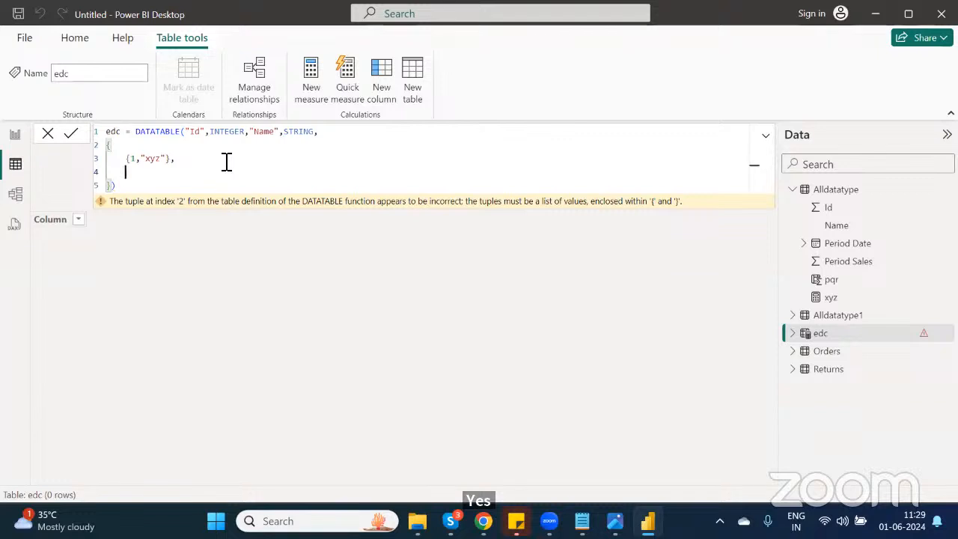
key("ctrl+v")
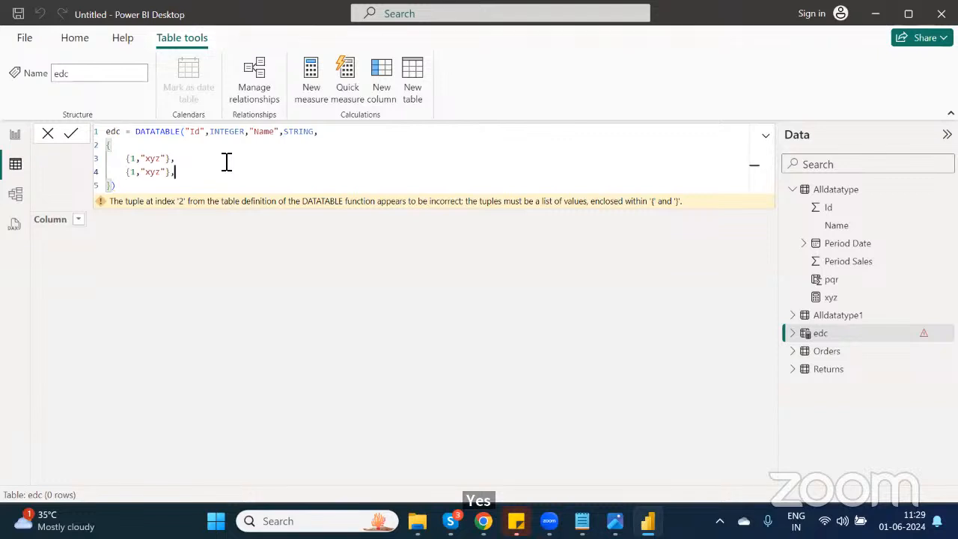
key("Return")
key("ctrl+v")
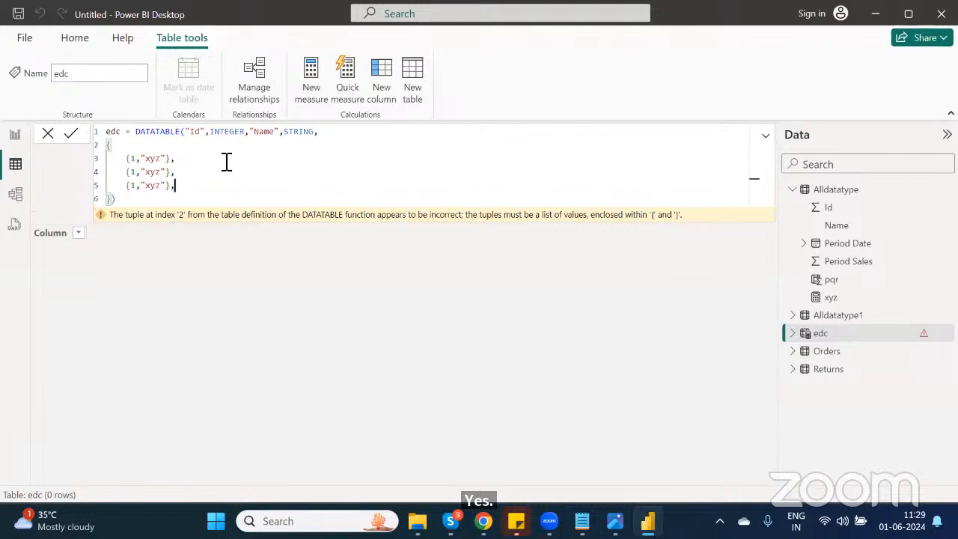
Step: Change the Id value in the second data row to 2
left_click(138, 174)
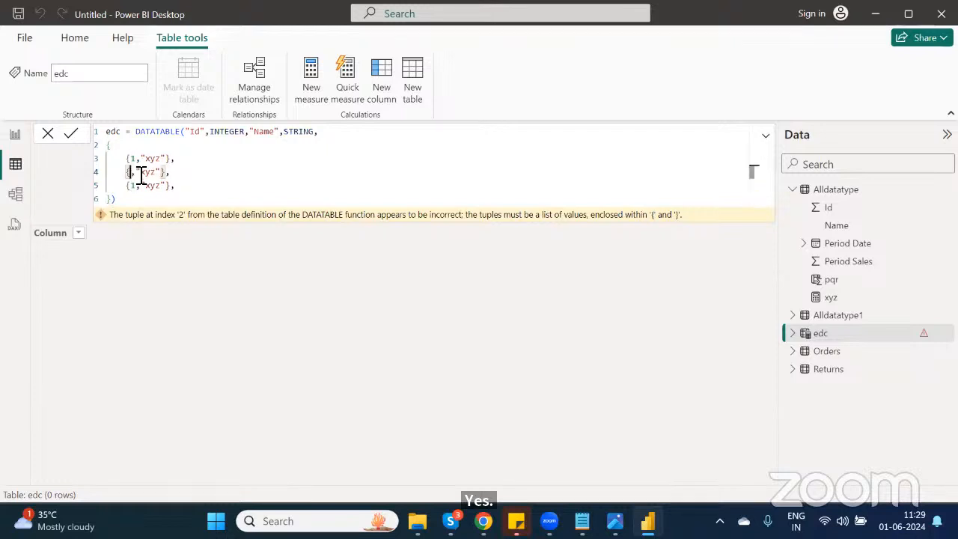
key("BackSpace")
type("2")
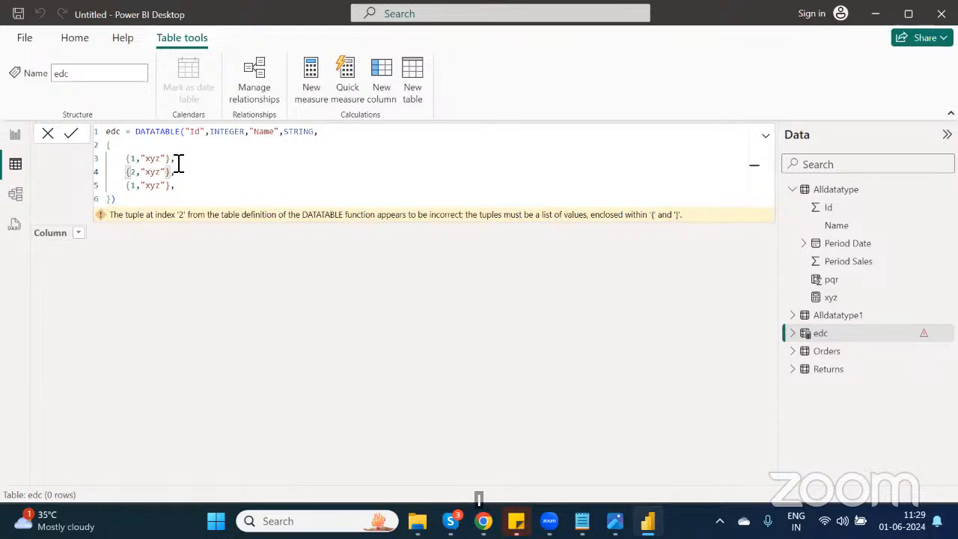
left_click_drag(175, 159, 127, 158)
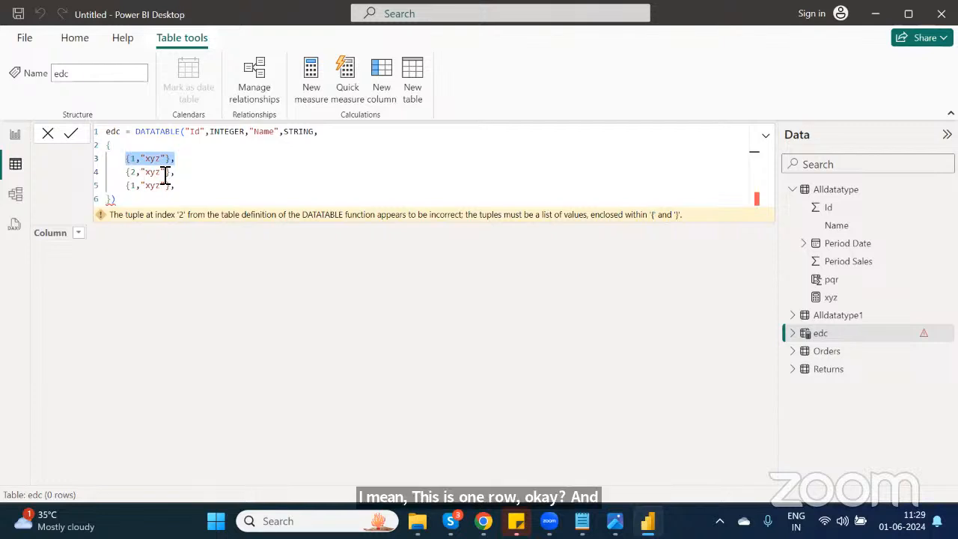
Step: Change the Name value in the second data row to "pqr"
left_click(161, 173)
double_click(161, 174)
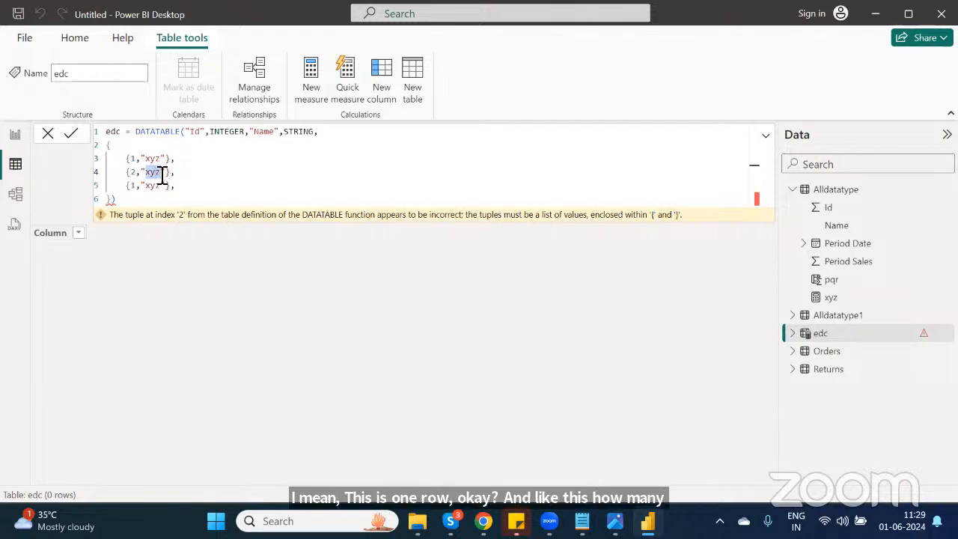
type("pqr")
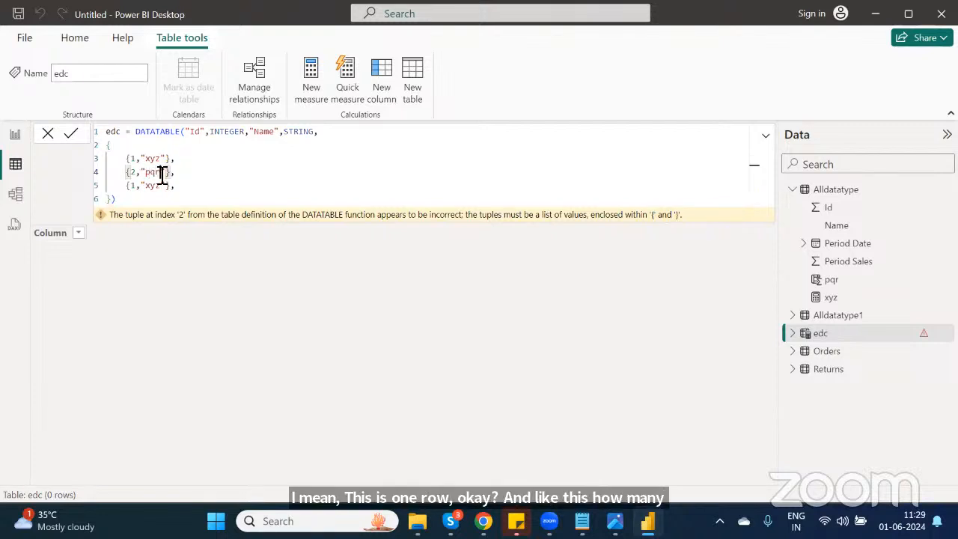
Step: Change the third data row's Id to 3 and its Name to "abc"
left_click(137, 186)
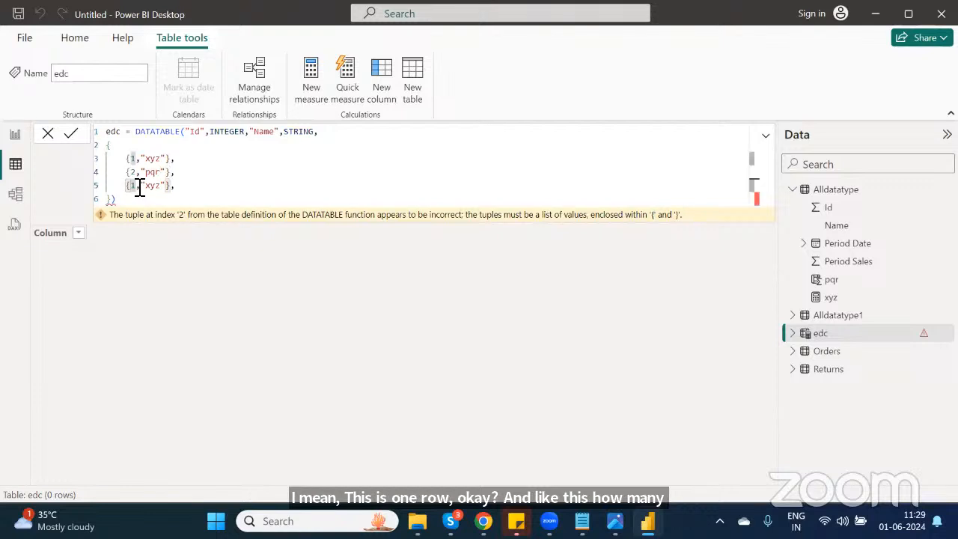
key("BackSpace")
type("3")
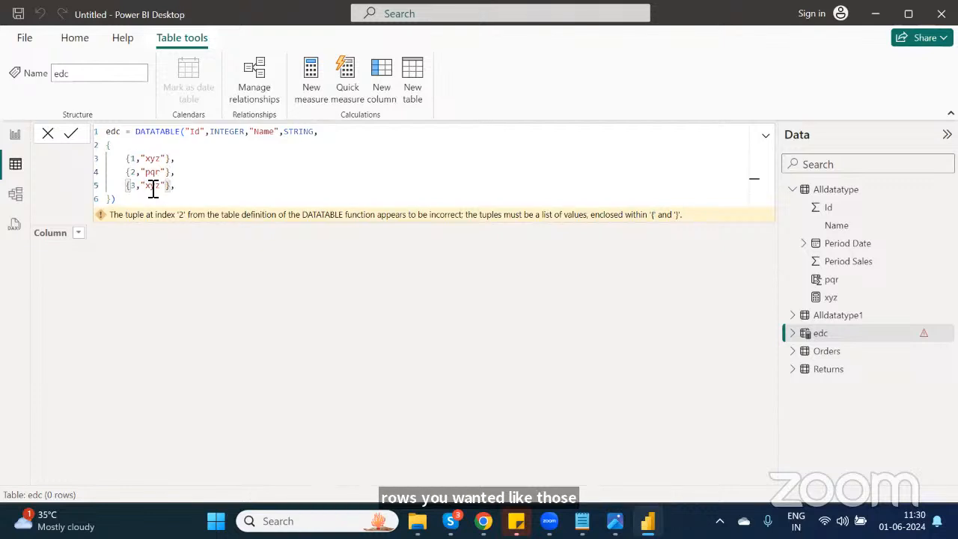
double_click(157, 187)
type("abc")
left_click(185, 192)
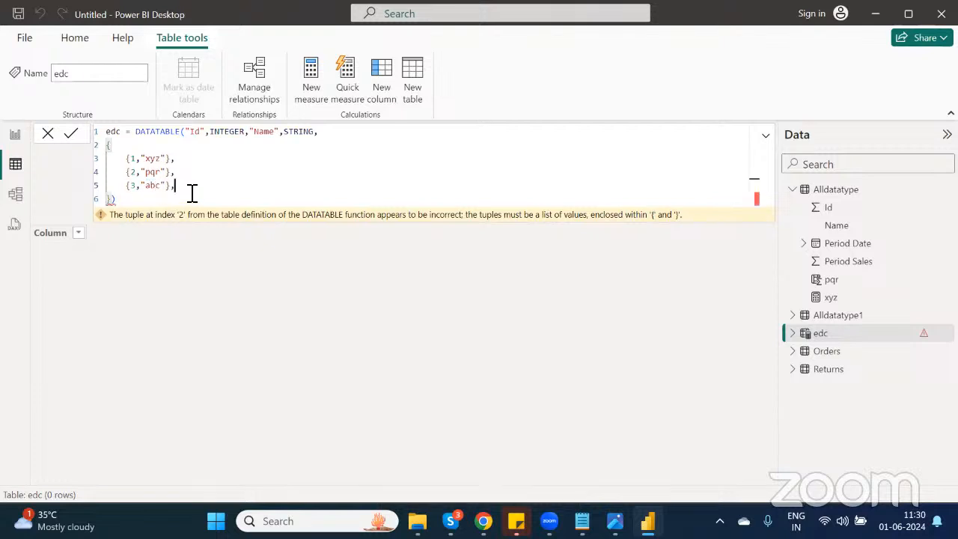
Step: Remove the trailing comma after the last row and commit the DATATABLE formula for the edc table
key("BackSpace")
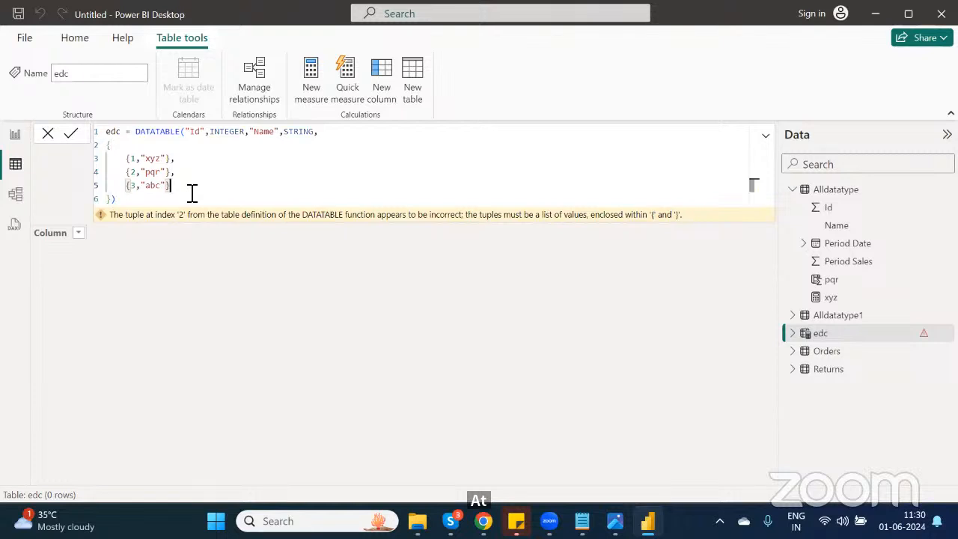
key("Return")
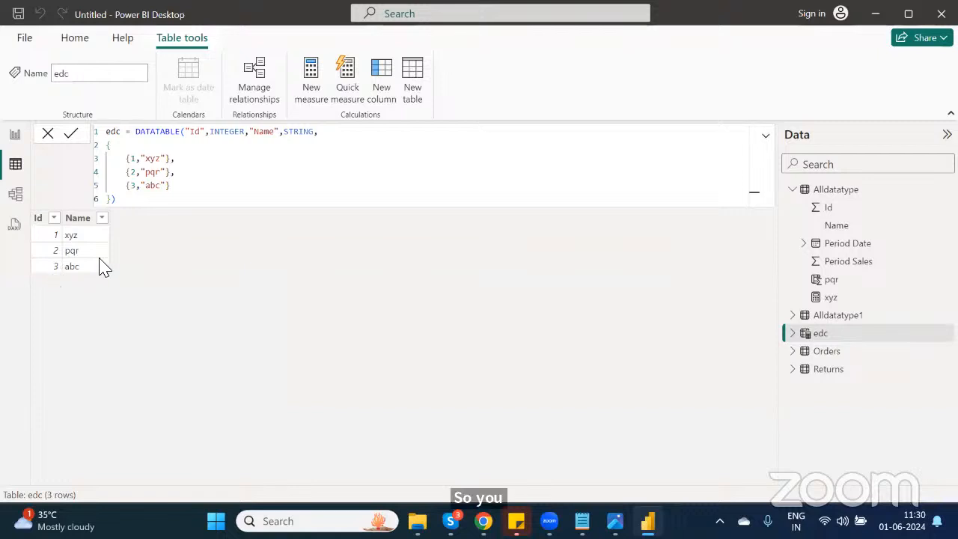
left_click(18, 14)
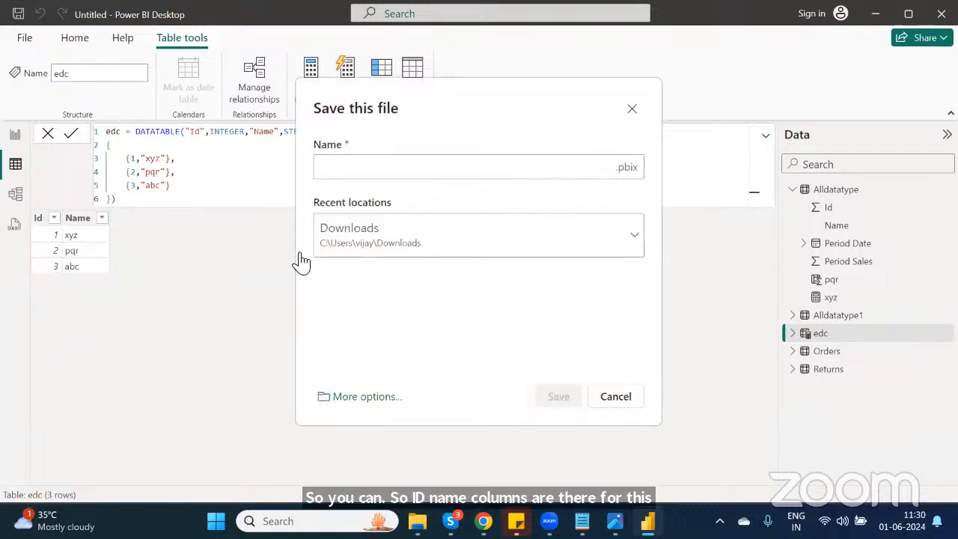
left_click(631, 111)
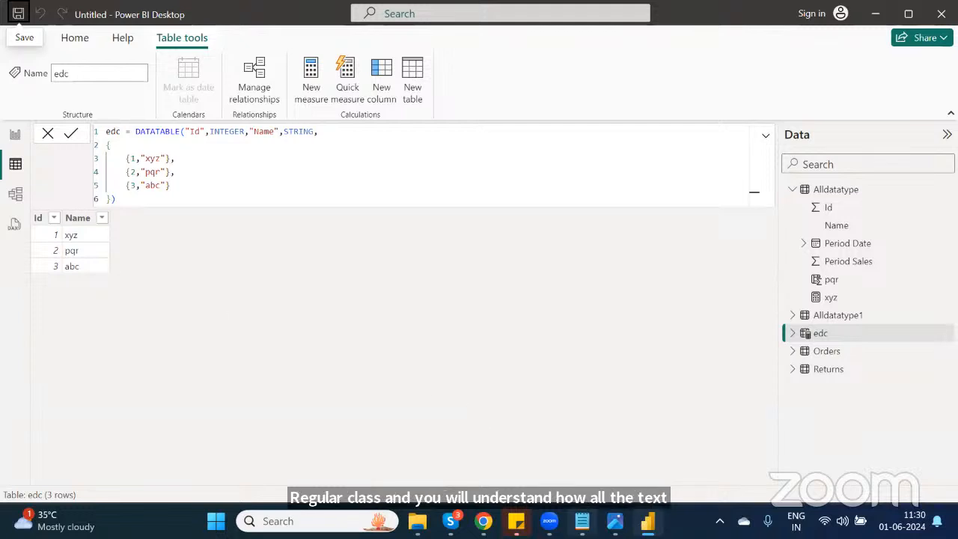
Step: Switch to Notepad and mark the DAX topic as --Done in the course content list
left_click(582, 521)
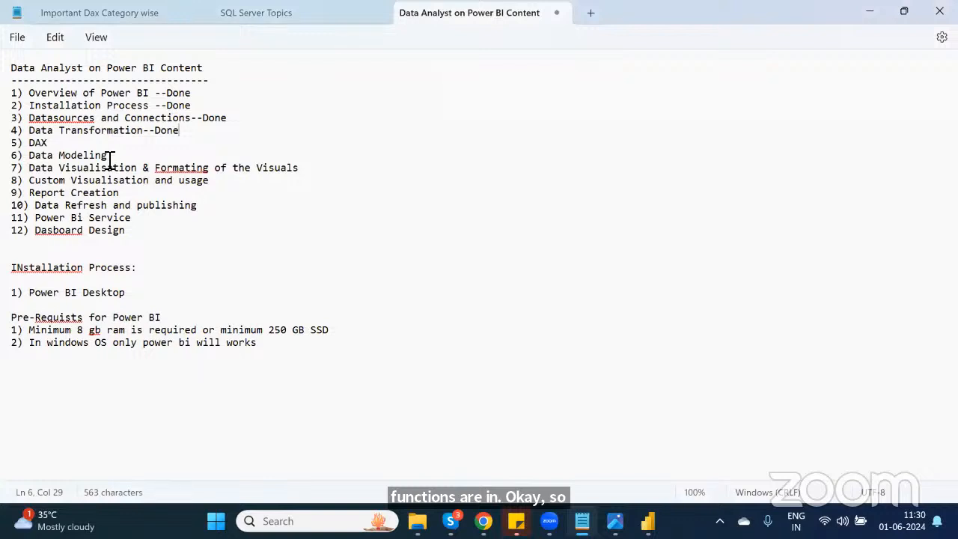
left_click(80, 144)
type("--")
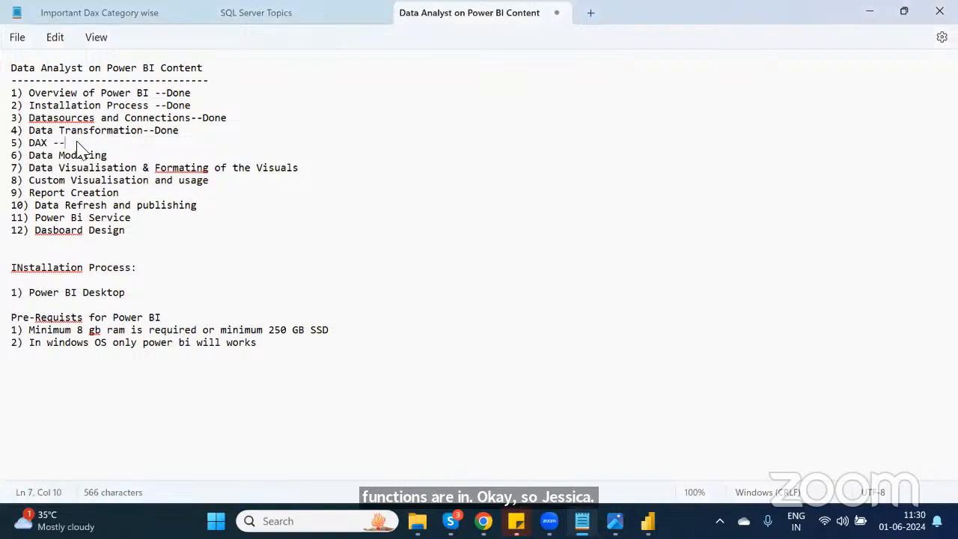
type("Done")
Step: Switch back to Power BI Desktop and open the Model view
key("alt+Tab")
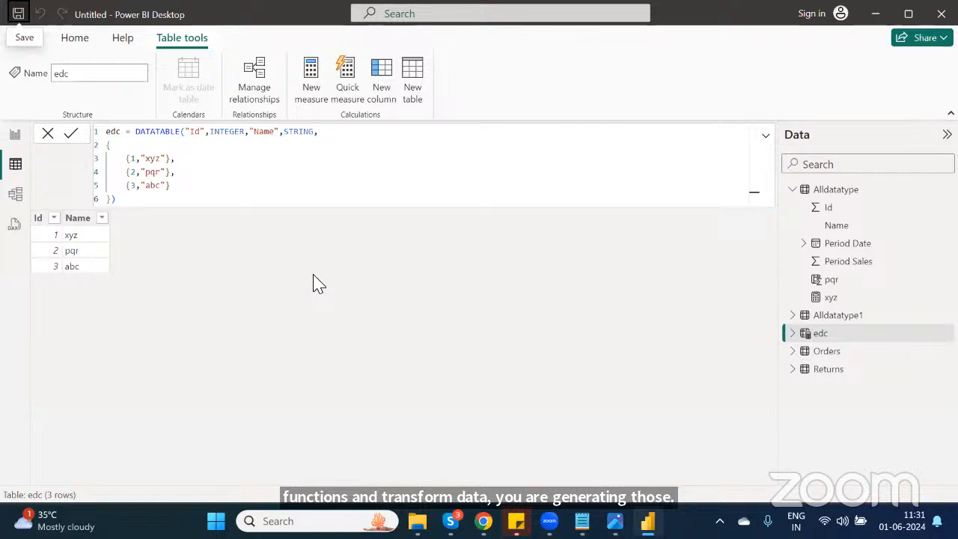
left_click(15, 196)
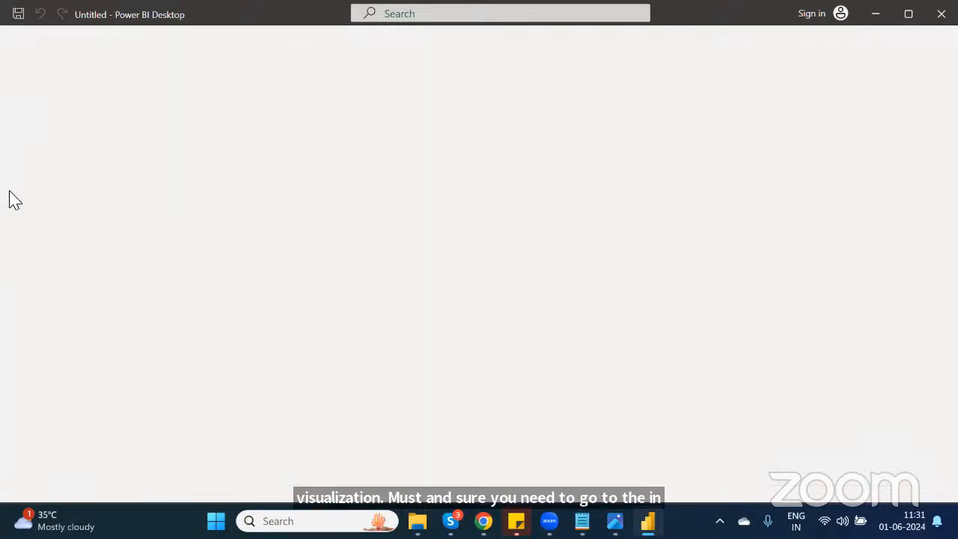
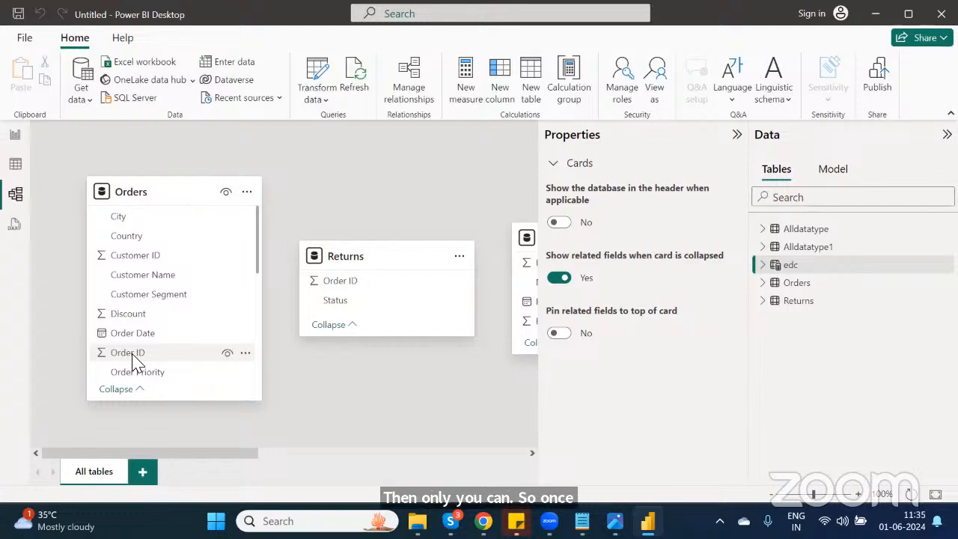
Step: Create a many-to-one relationship from Orders Order ID to Returns Order ID and move the Returns card up
left_click_drag(132, 357, 354, 287)
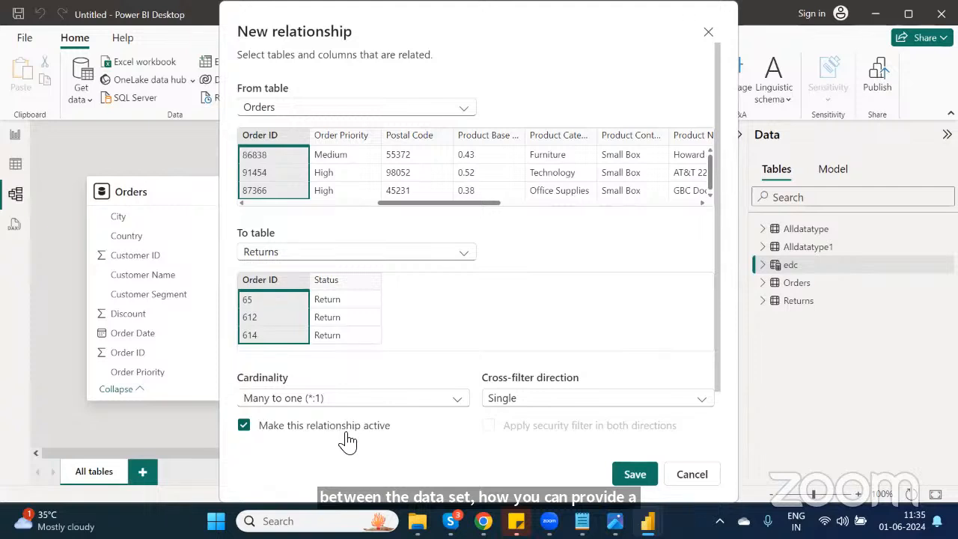
left_click(638, 473)
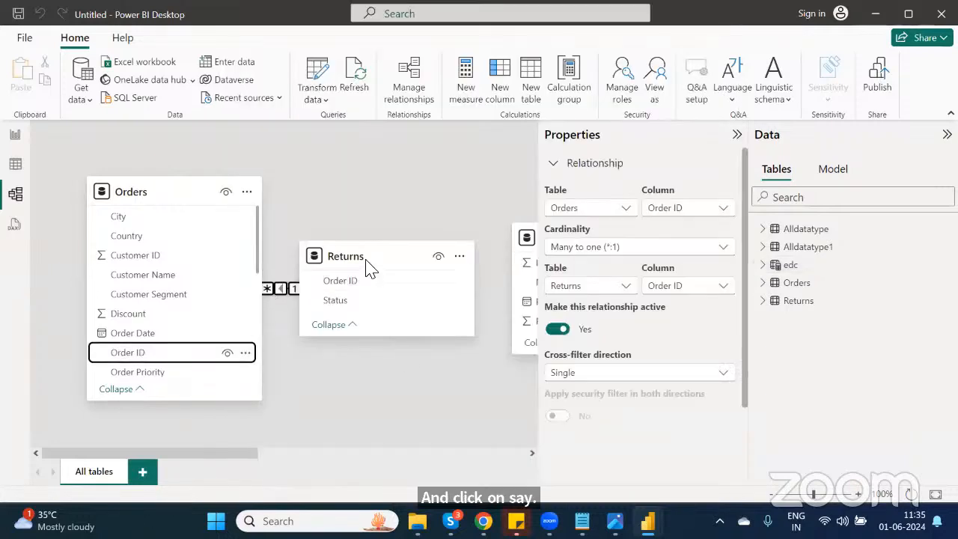
left_click_drag(378, 258, 478, 200)
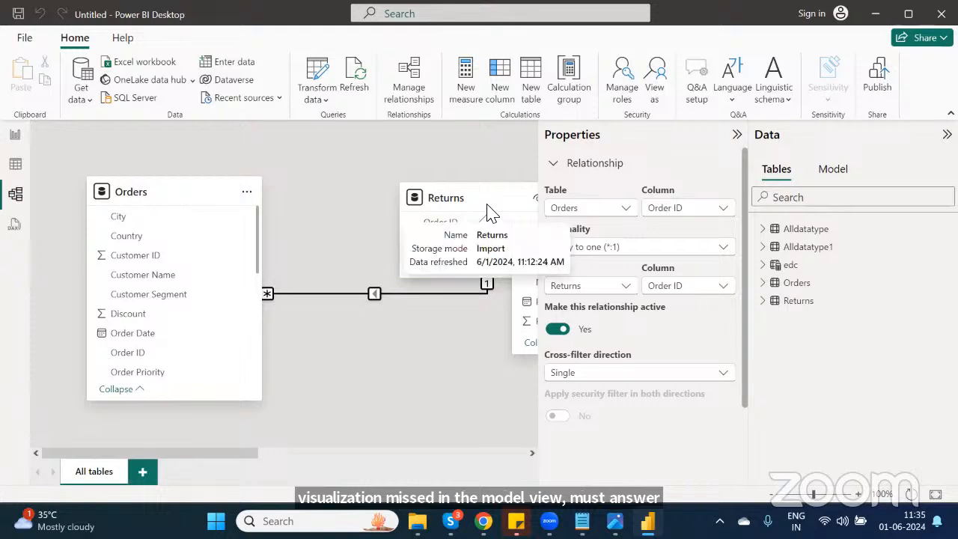
Step: Delete the relationship between Orders and Returns
left_click(356, 302)
right_click(356, 302)
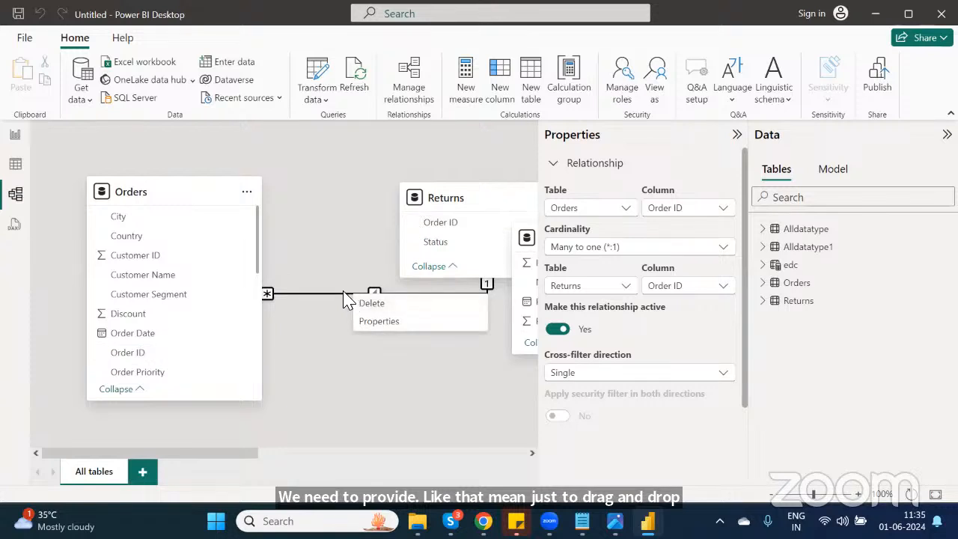
left_click(380, 307)
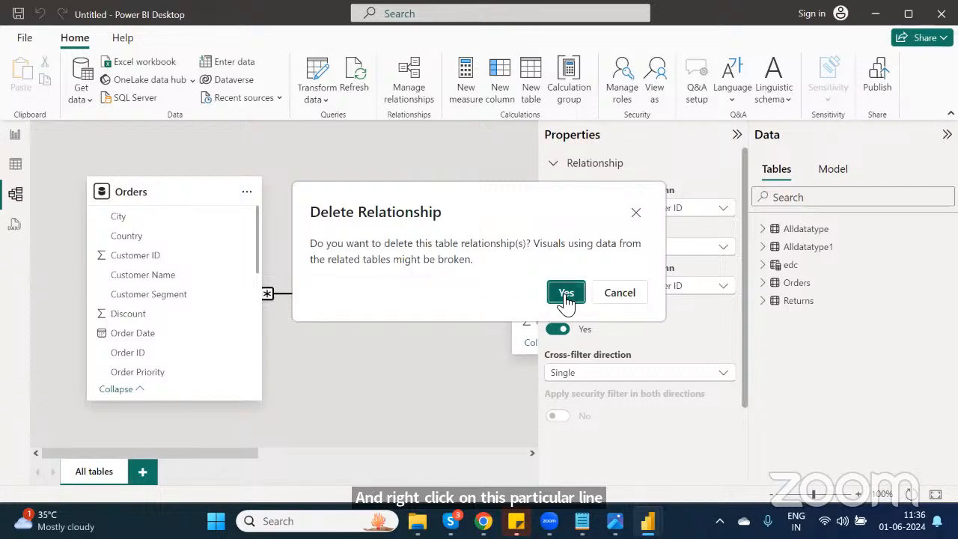
left_click(561, 293)
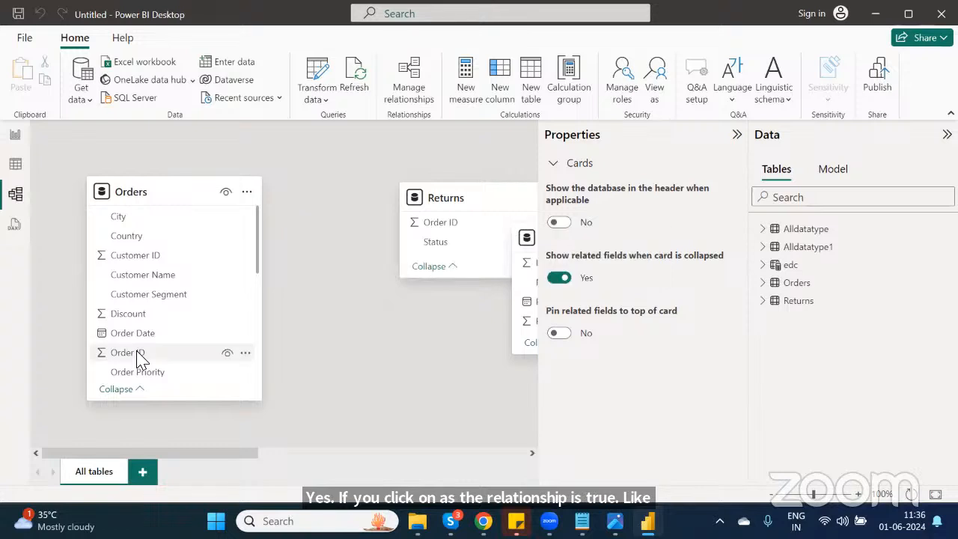
Step: Recreate the relationship by linking Orders Order ID to Returns Order ID and save it
left_click_drag(140, 357, 448, 220)
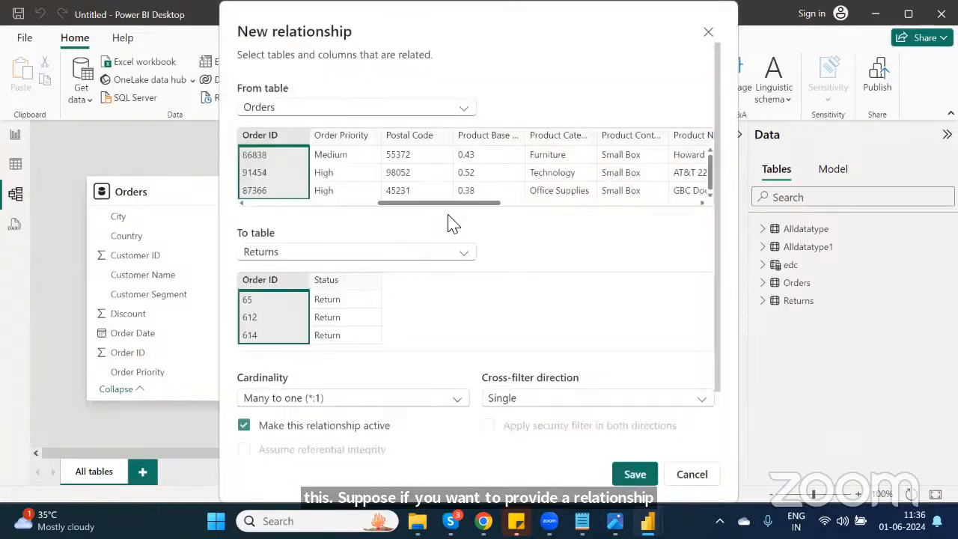
left_click(636, 474)
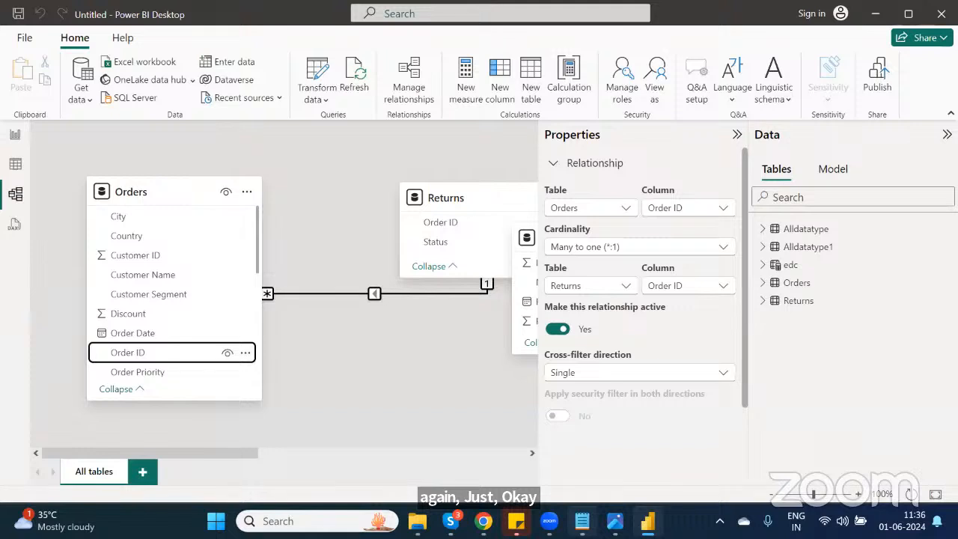
Step: Switch to Notepad and mark the Data Modeling topic as --Done in the course content list
key("alt+Tab")
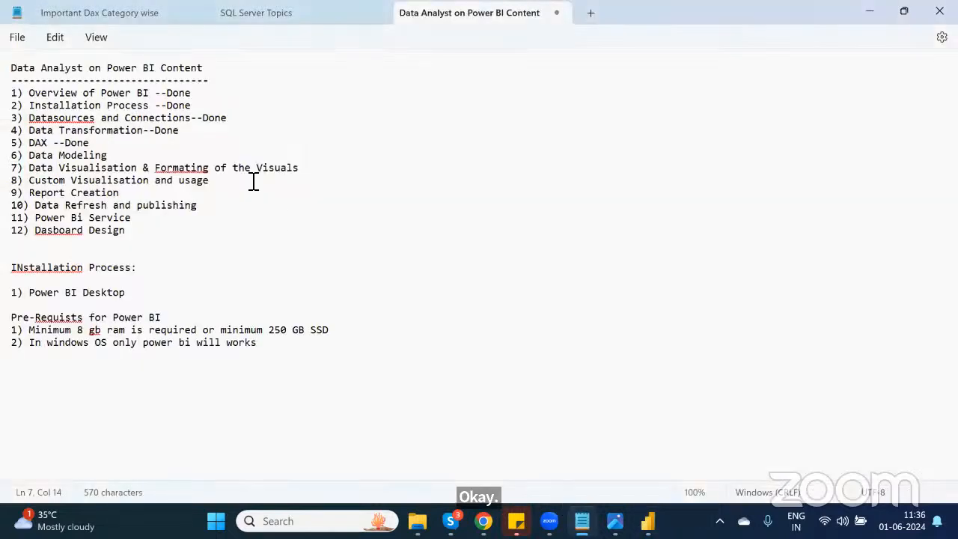
left_click(135, 159)
type("--D")
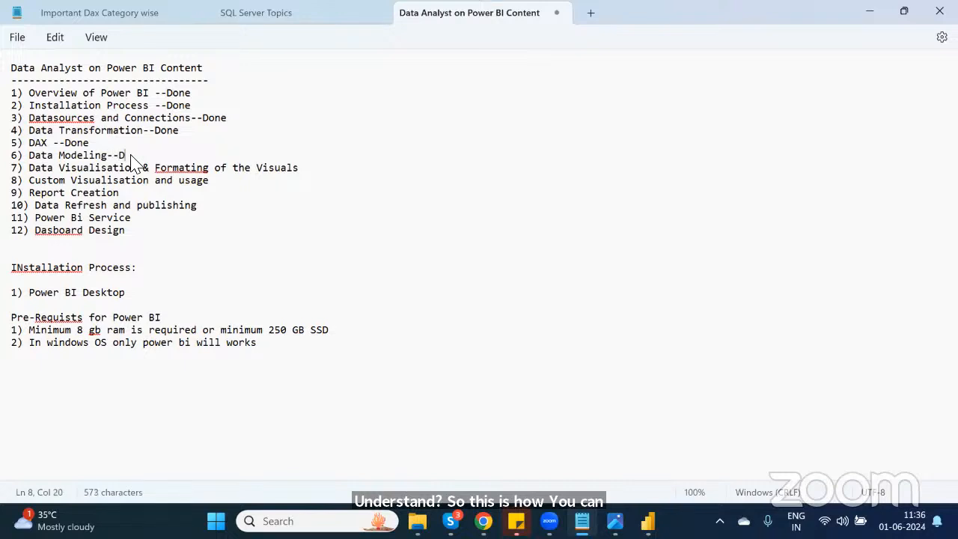
type("one")
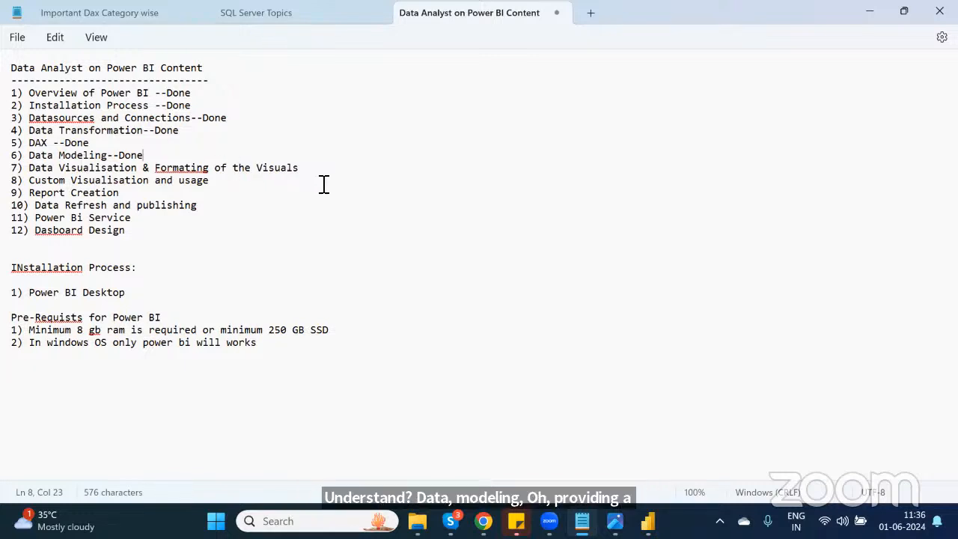
Step: Switch back to Power BI Desktop, open the Report view, add a new page and collapse the Filters pane
key("alt+Tab")
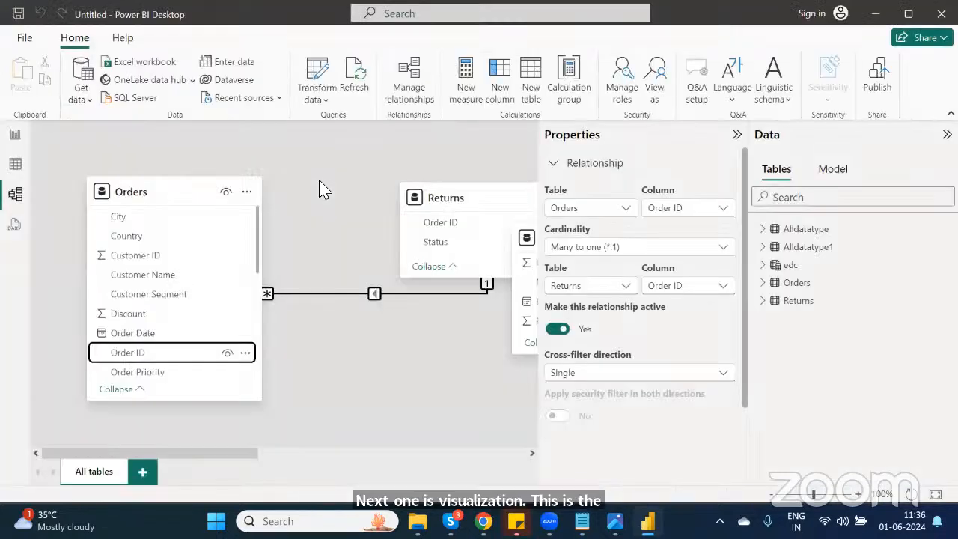
left_click(15, 137)
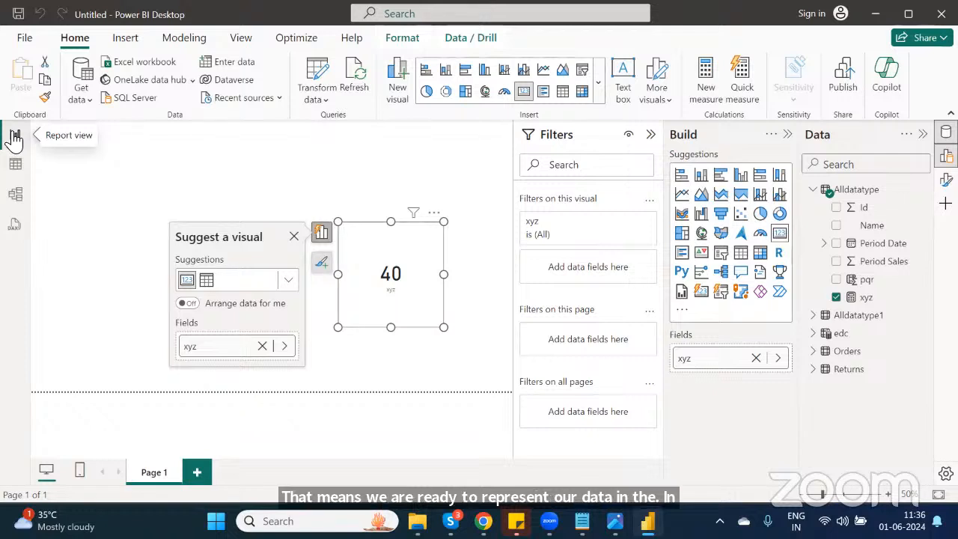
left_click(196, 472)
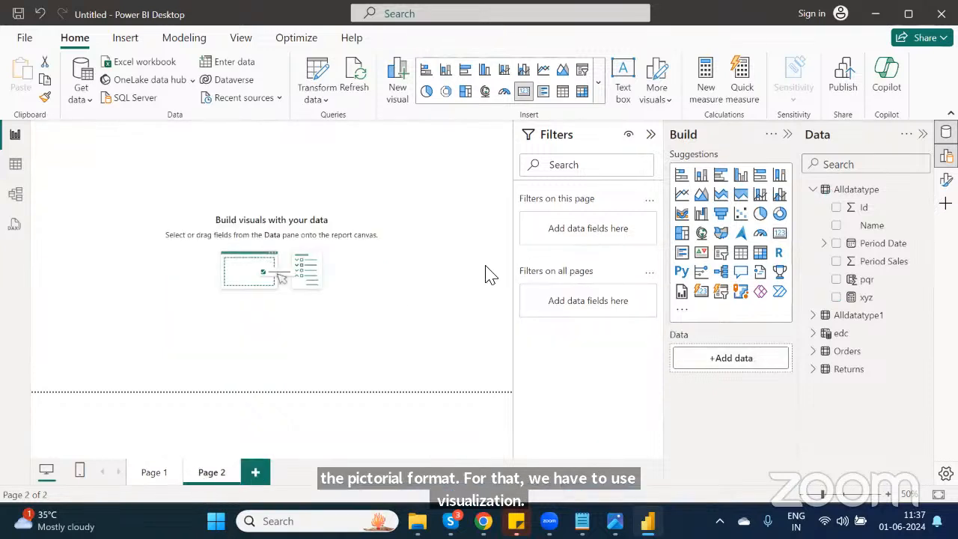
left_click(650, 134)
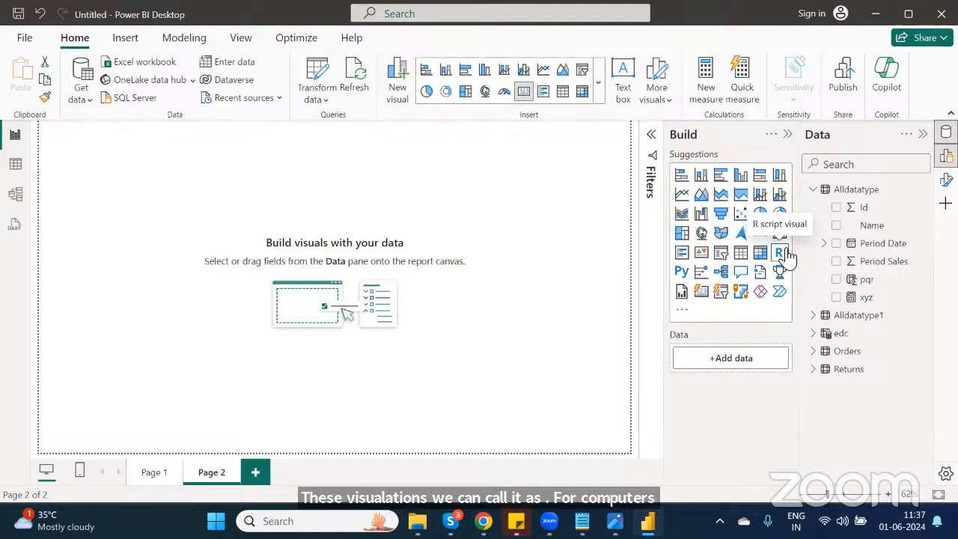
Step: Insert a stacked column chart and move it lower on the page
left_click(700, 176)
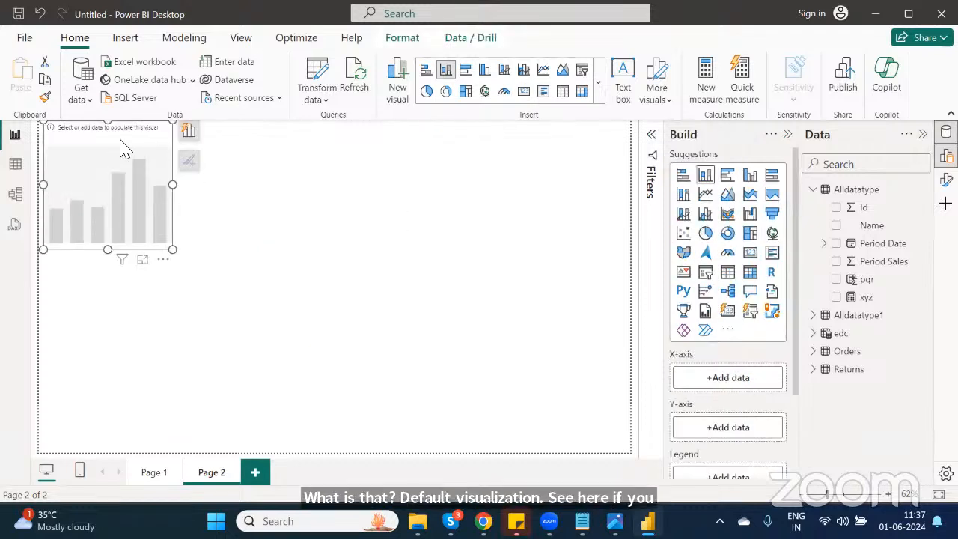
left_click_drag(120, 140, 127, 207)
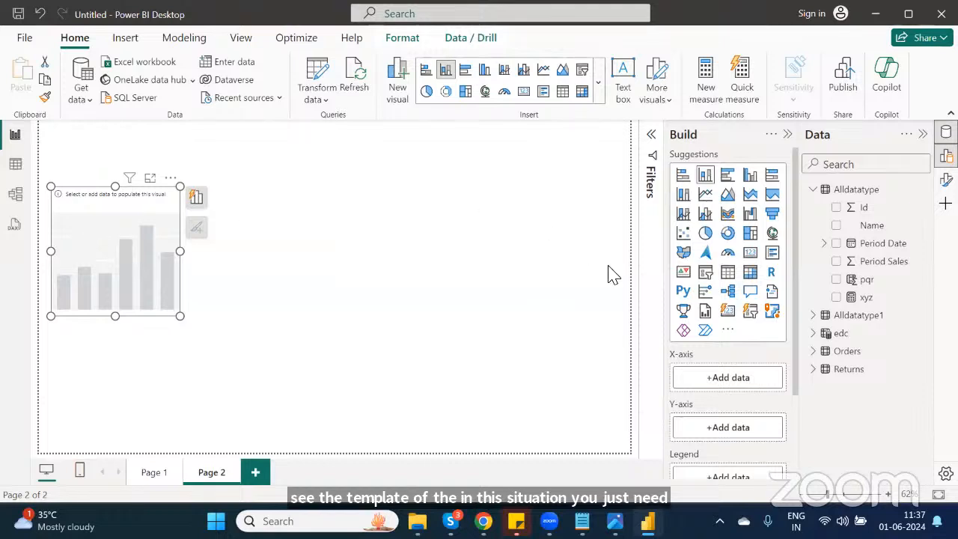
Step: Expand the Orders table and add Country and Discount to the column chart
left_click(817, 190)
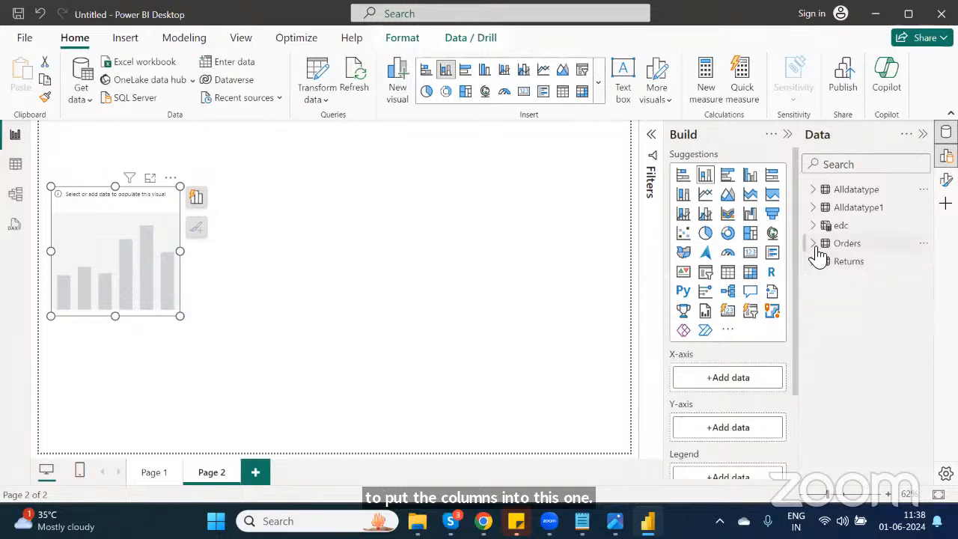
left_click(815, 247)
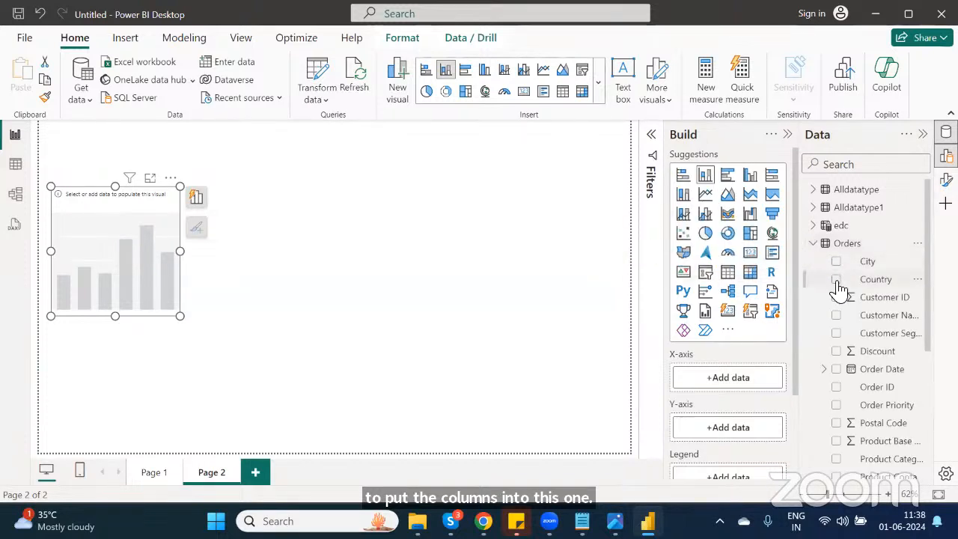
left_click(835, 279)
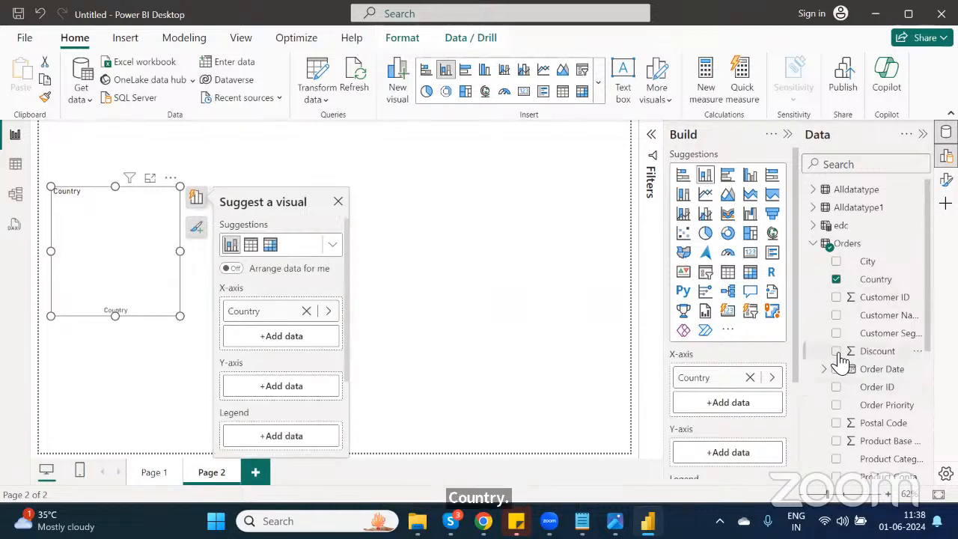
left_click(837, 351)
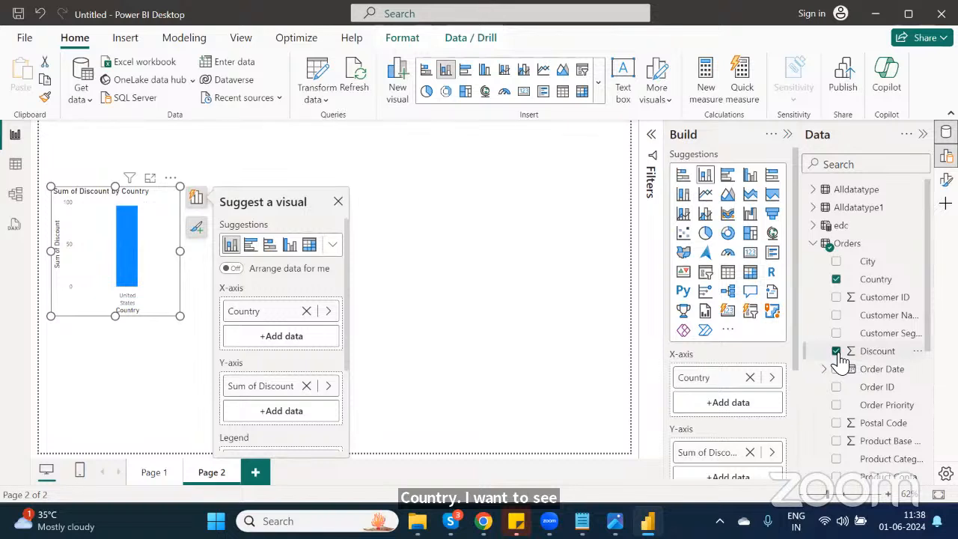
Step: Replace Country with City on the chart's axis and widen the chart
left_click(835, 279)
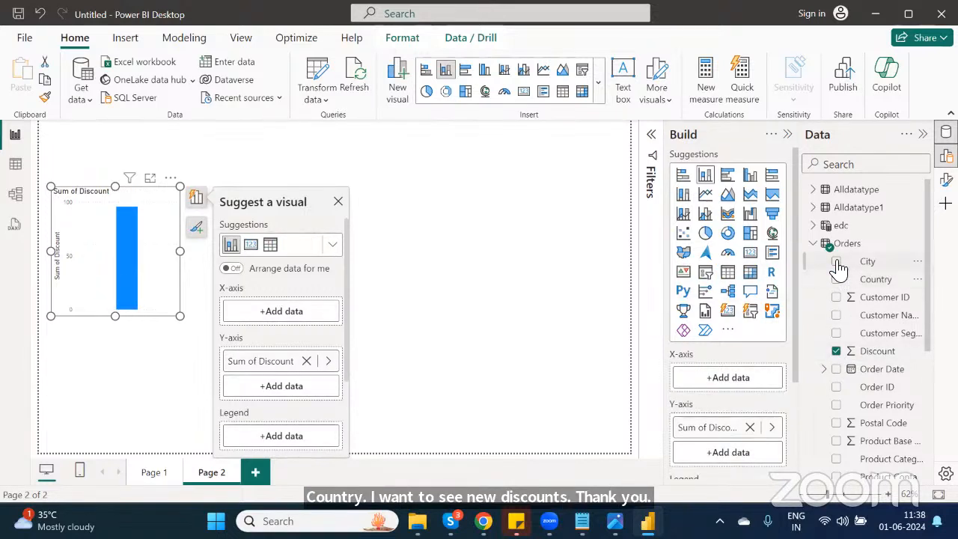
left_click(837, 262)
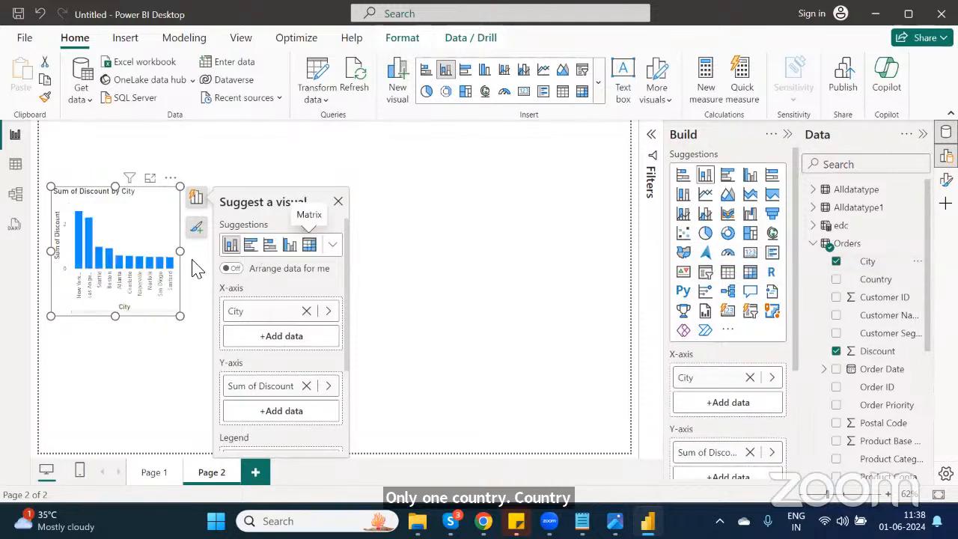
left_click_drag(180, 251, 334, 242)
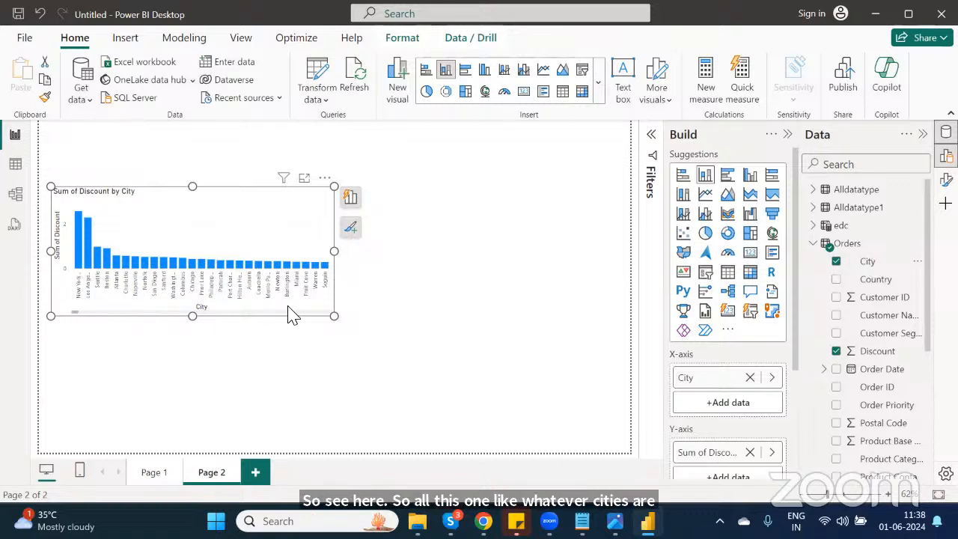
Step: Open the chart in focus mode to inspect the discount per city, then return to the report
left_click(304, 179)
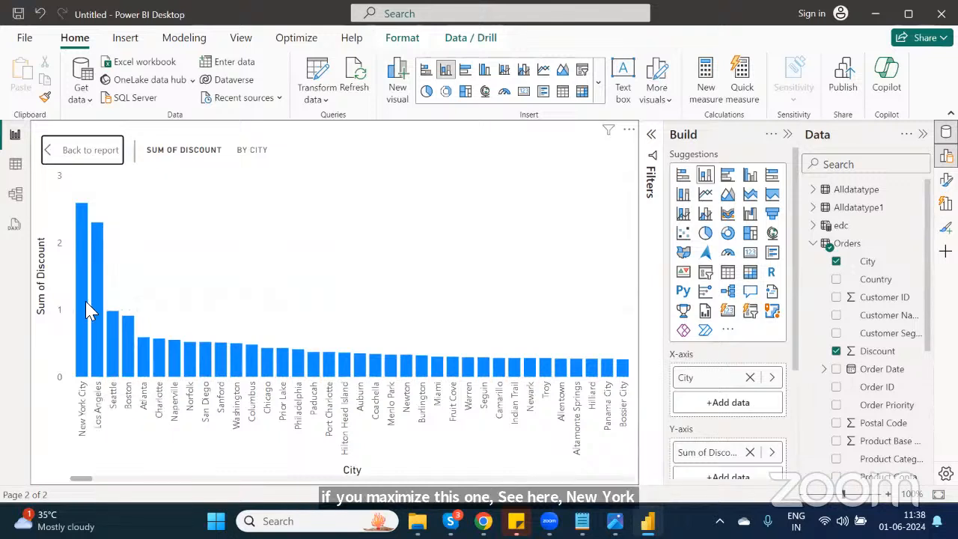
mouse_move(85, 299)
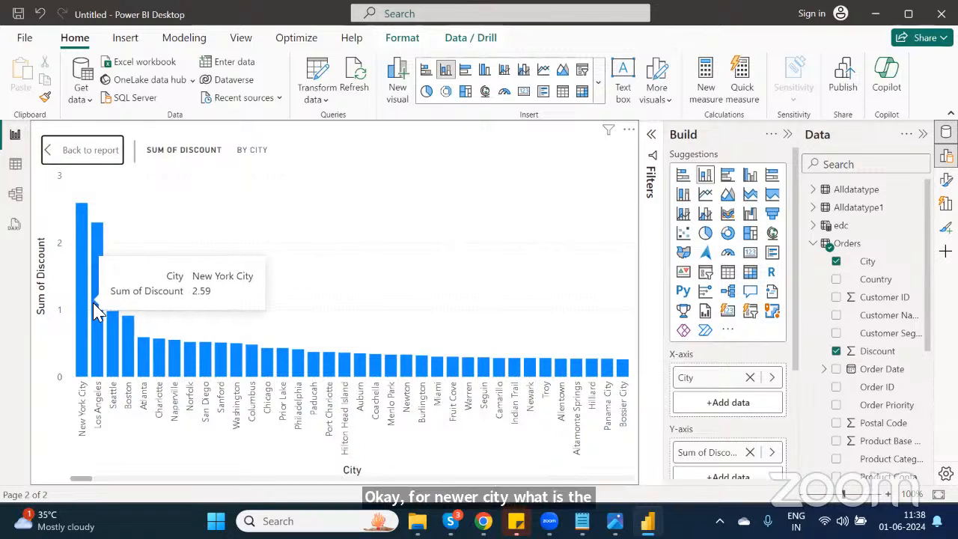
left_click(94, 304)
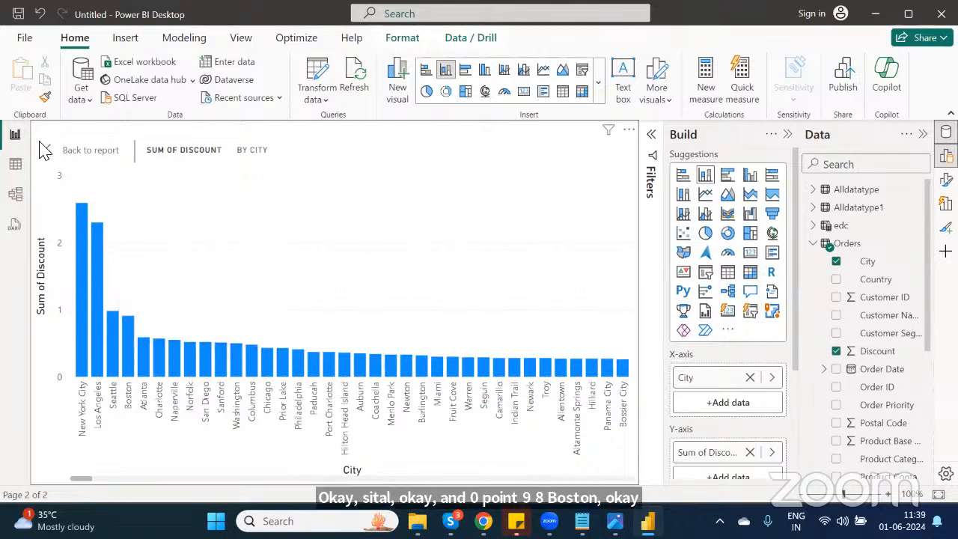
left_click(100, 158)
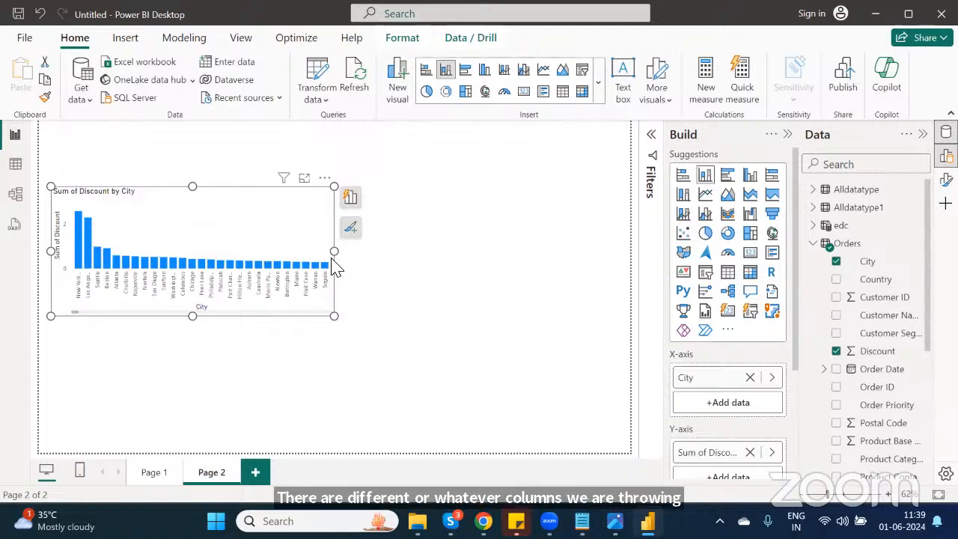
left_click(600, 90)
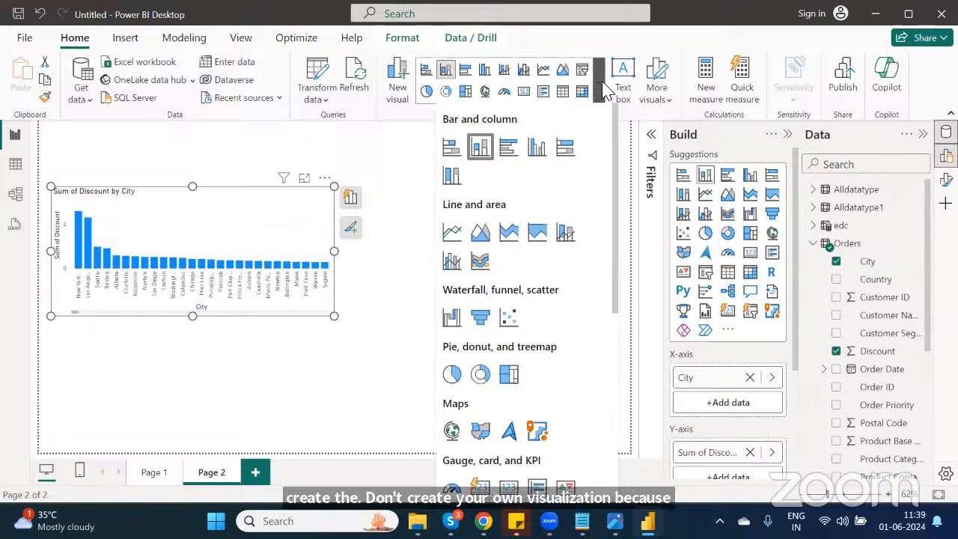
left_click(377, 165)
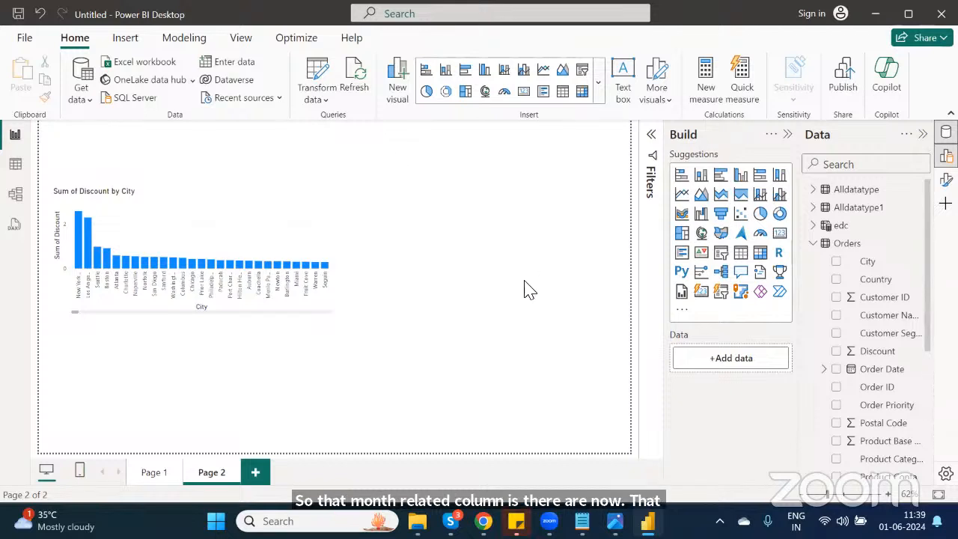
Step: Insert a donut chart in the upper right of the page and add Region and Sales to it
left_click(445, 96)
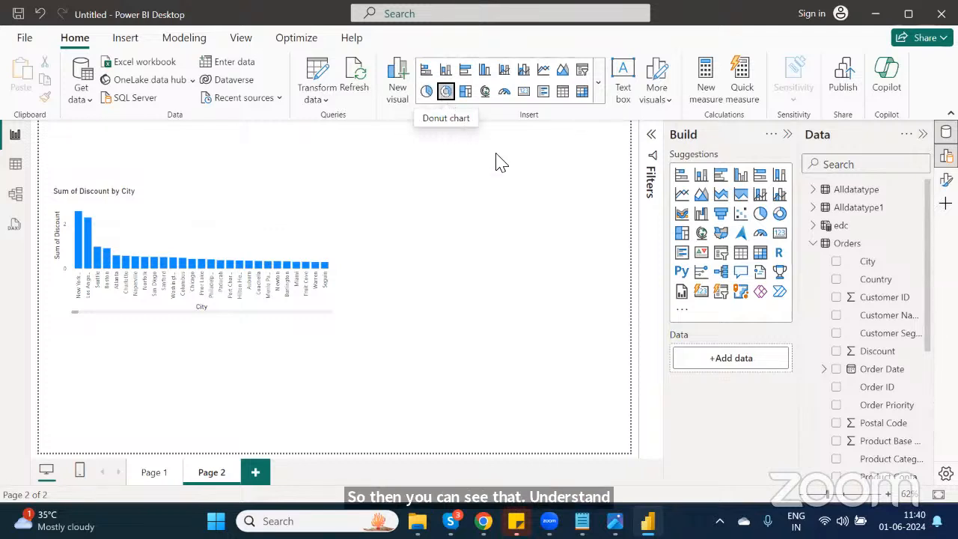
left_click_drag(249, 357, 592, 194)
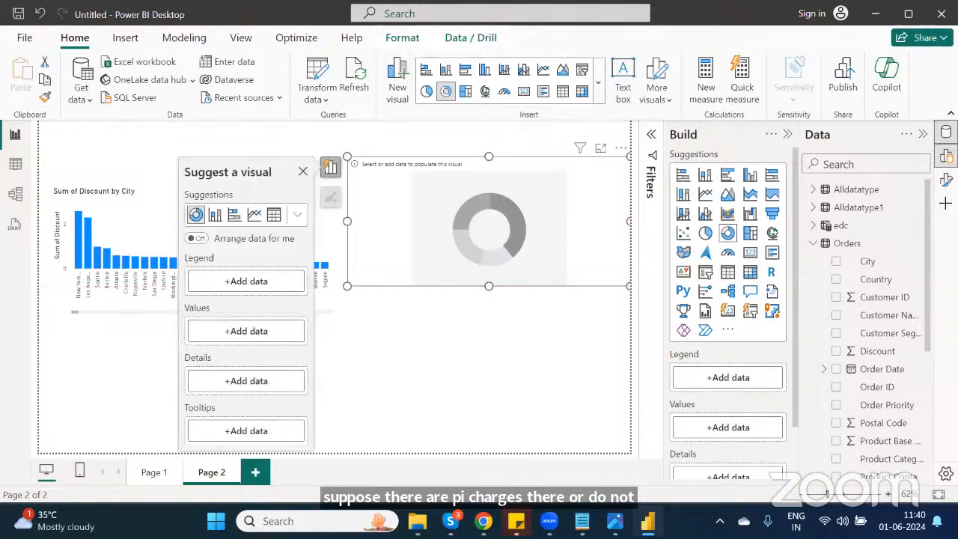
scroll(868, 329, "down", 5)
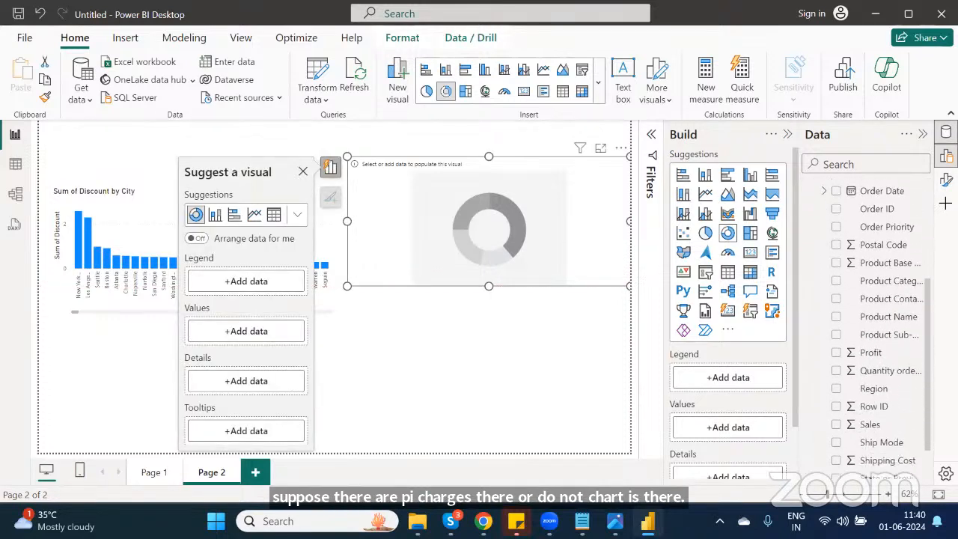
scroll(868, 329, "down", 1)
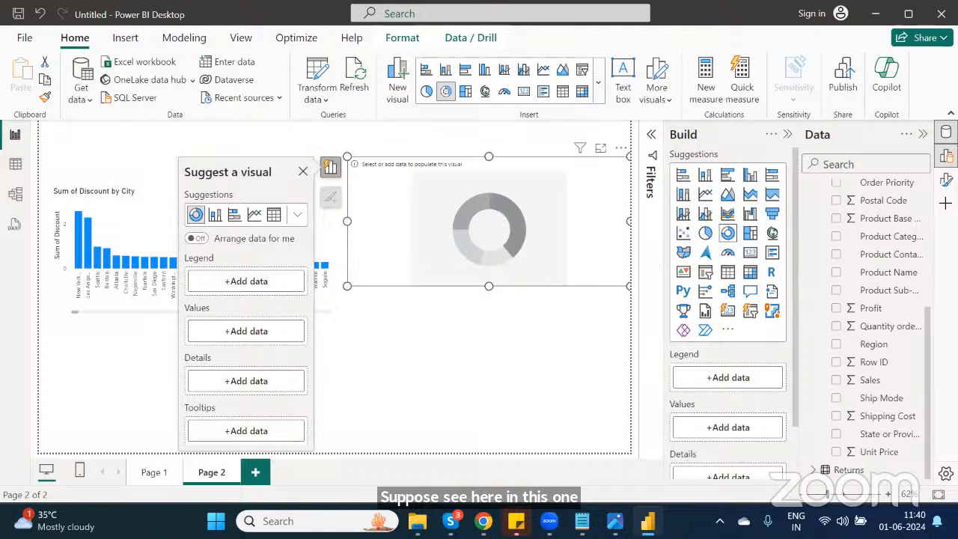
left_click(837, 346)
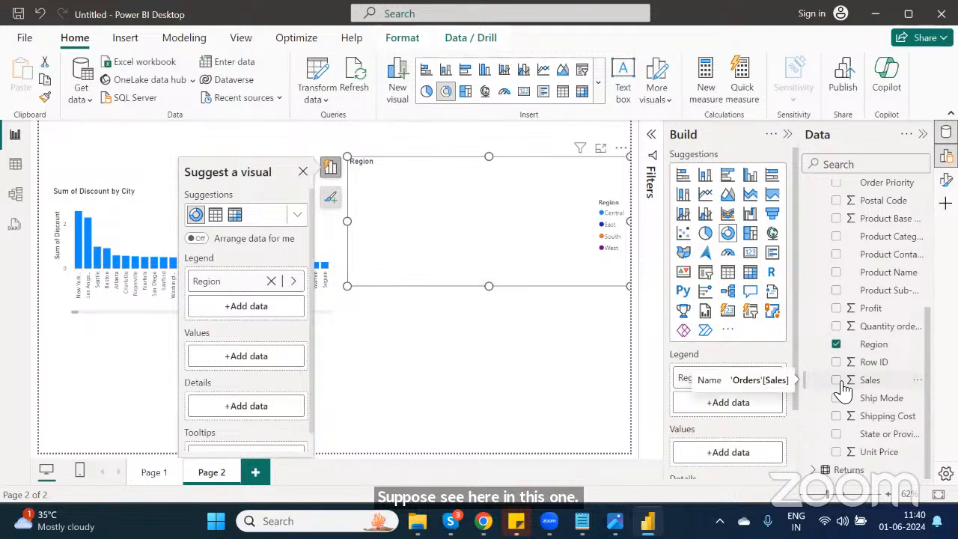
left_click(837, 380)
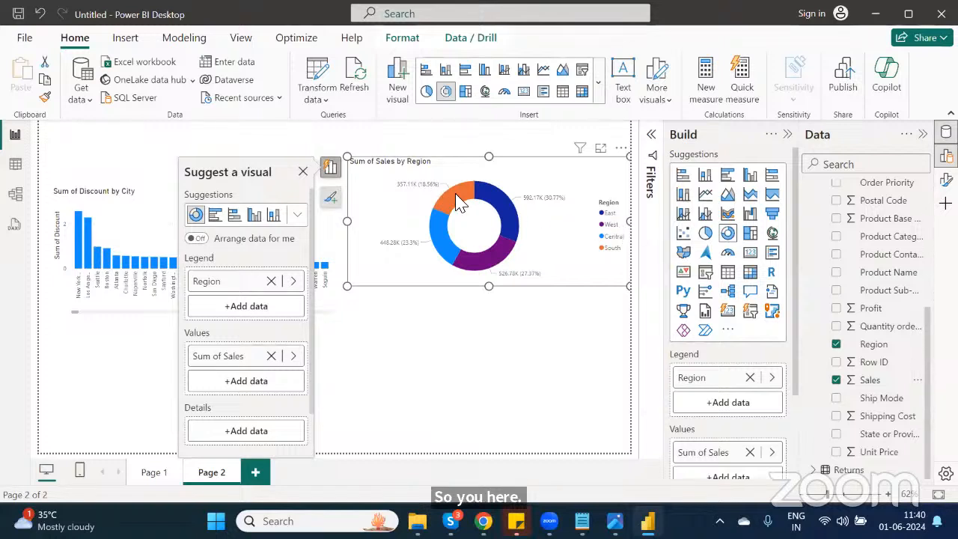
Step: Insert a line and stacked column chart below the discount chart with Region on the x-axis and Sales as columns
mouse_move(458, 202)
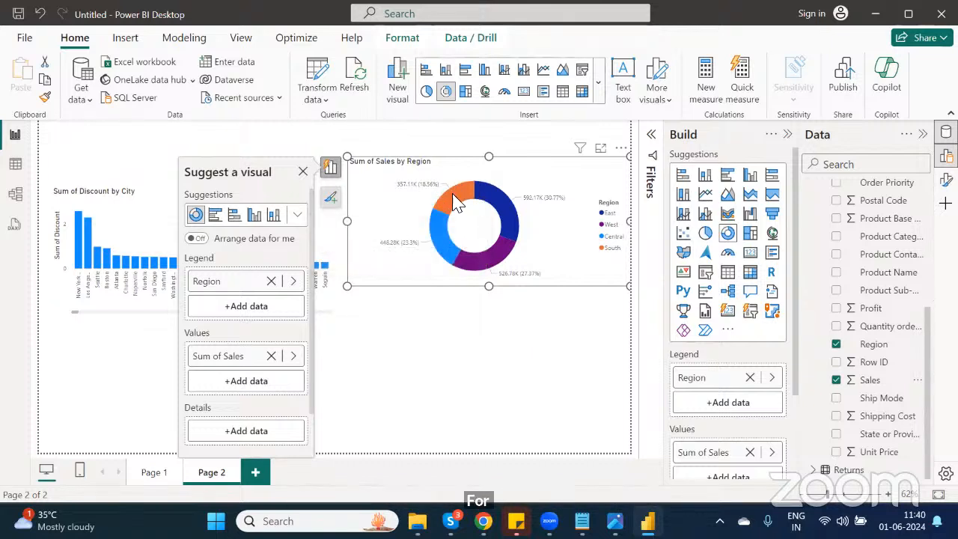
mouse_move(504, 216)
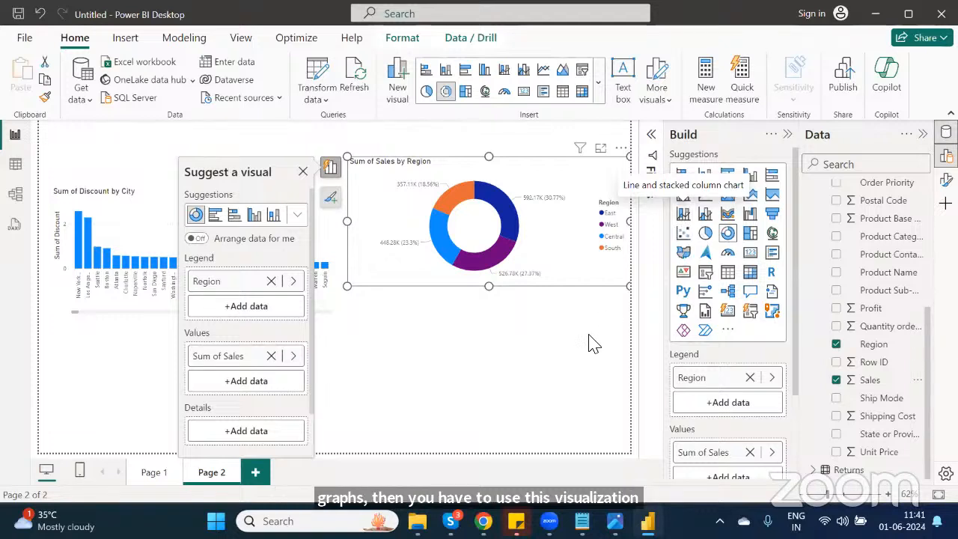
left_click(637, 266)
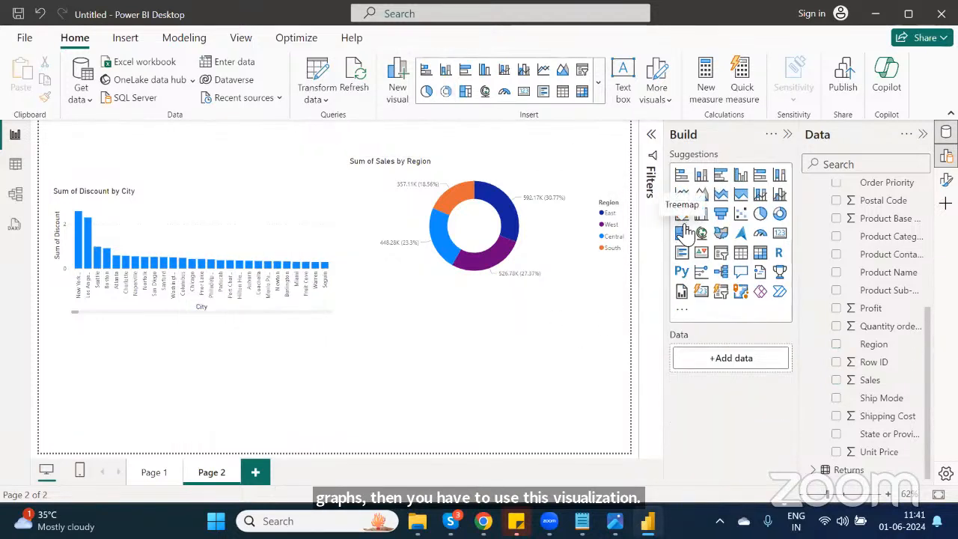
left_click(759, 195)
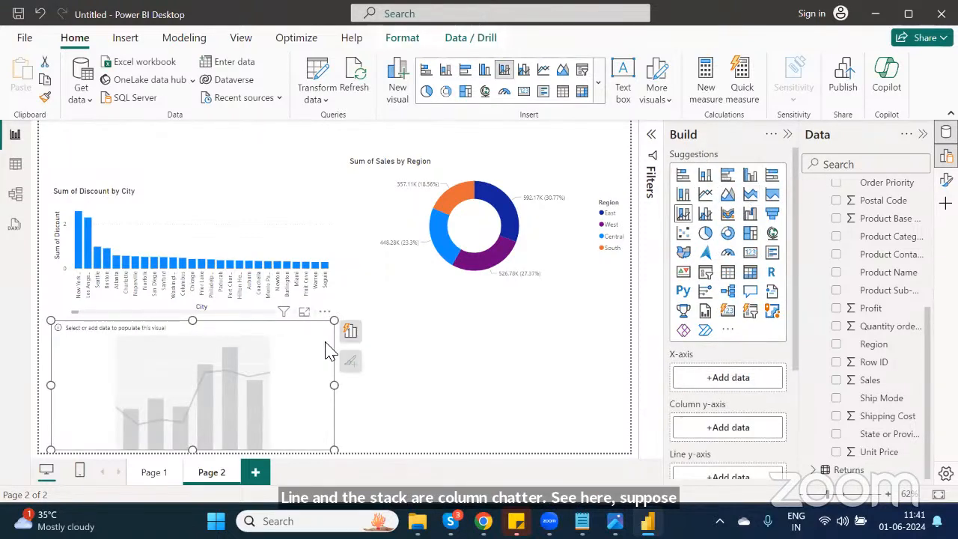
left_click(837, 346)
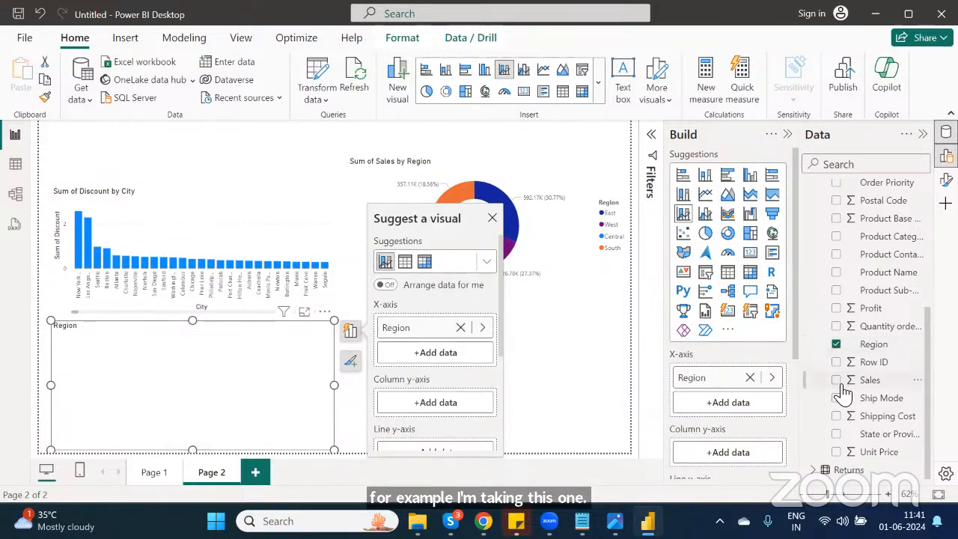
left_click(836, 380)
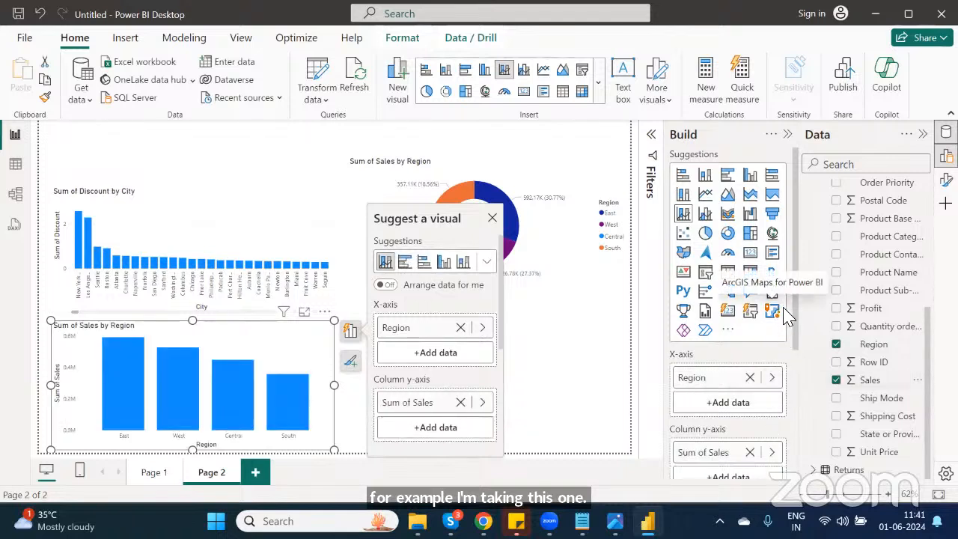
Step: Add City to the combo chart's line y-axis
scroll(799, 336, "down", 3)
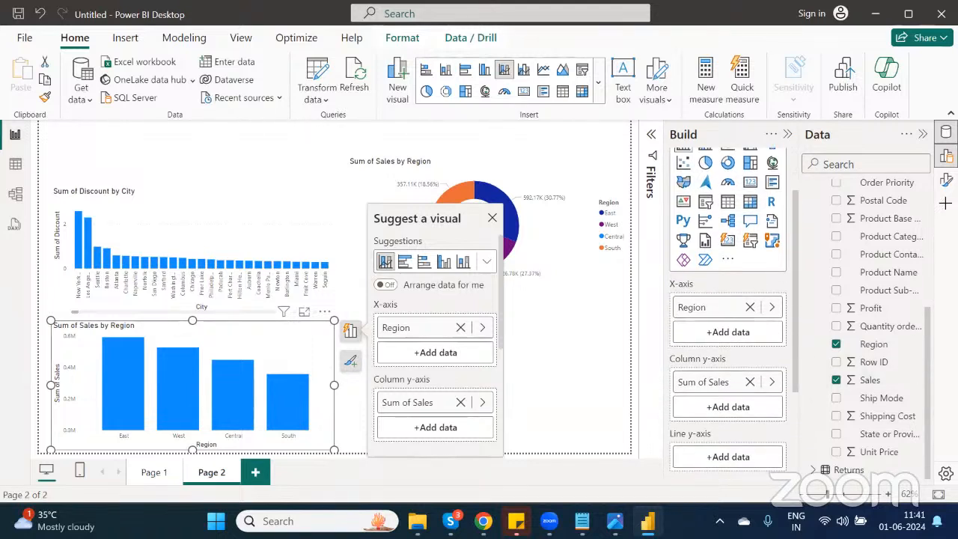
scroll(860, 240, "up", 5)
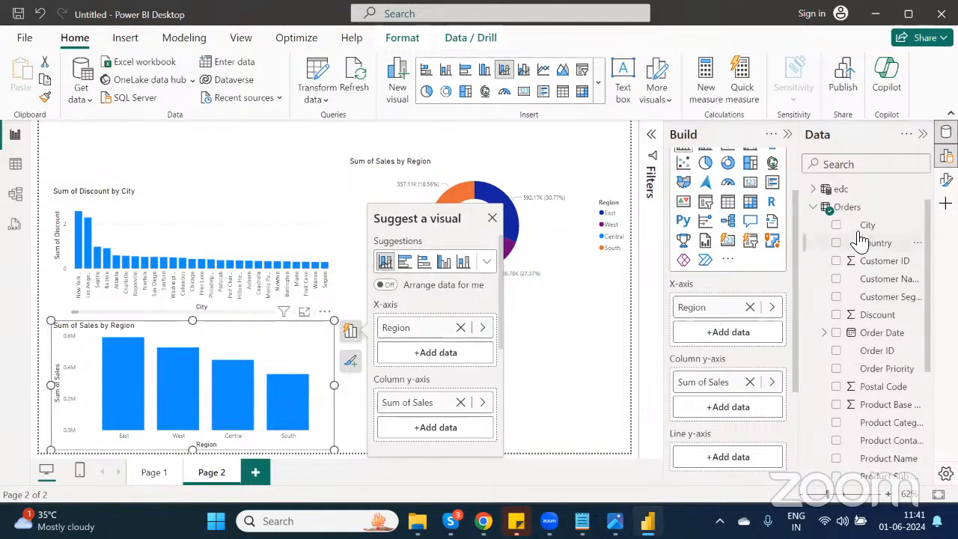
left_click_drag(864, 225, 736, 458)
scroll(729, 456, "down", 2)
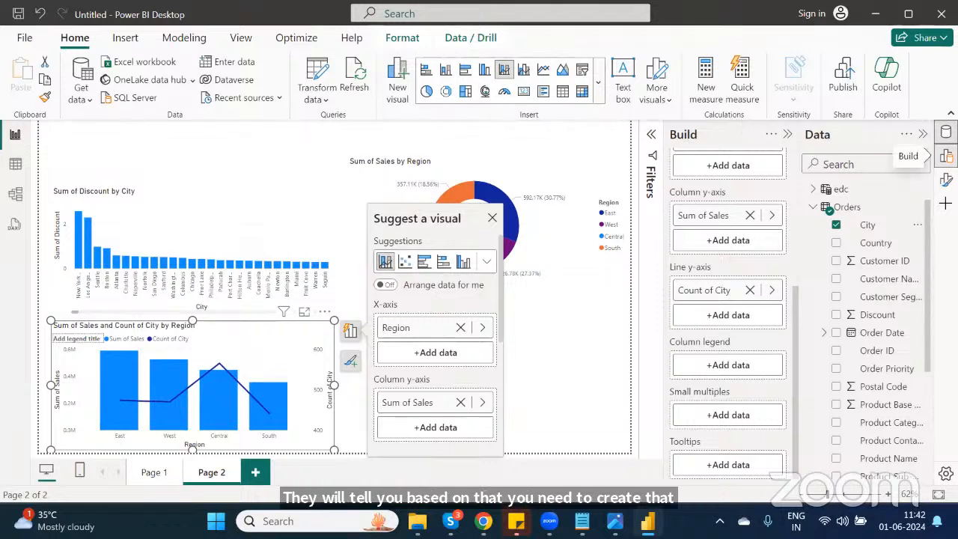
Step: Insert a slicer in the lower right of the page using the City field
left_click(946, 156)
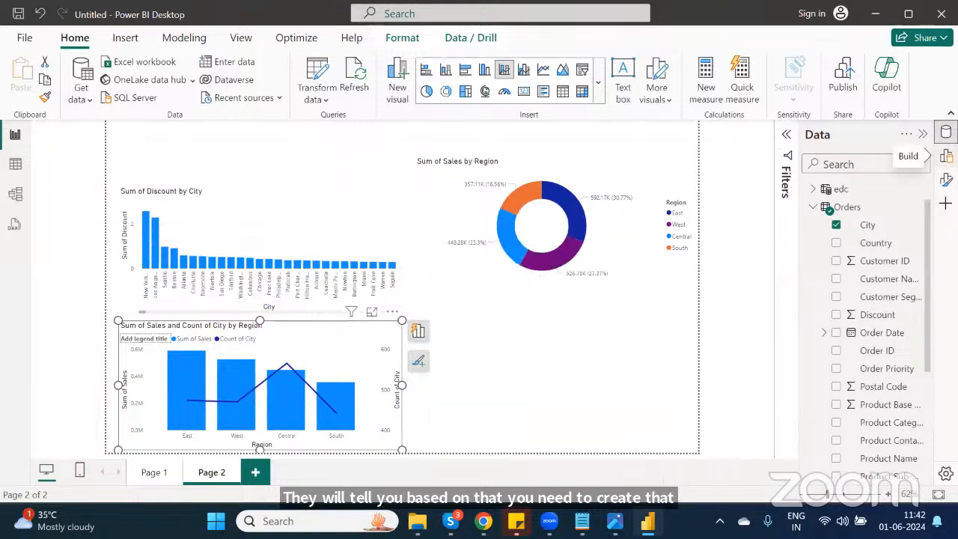
left_click(946, 155)
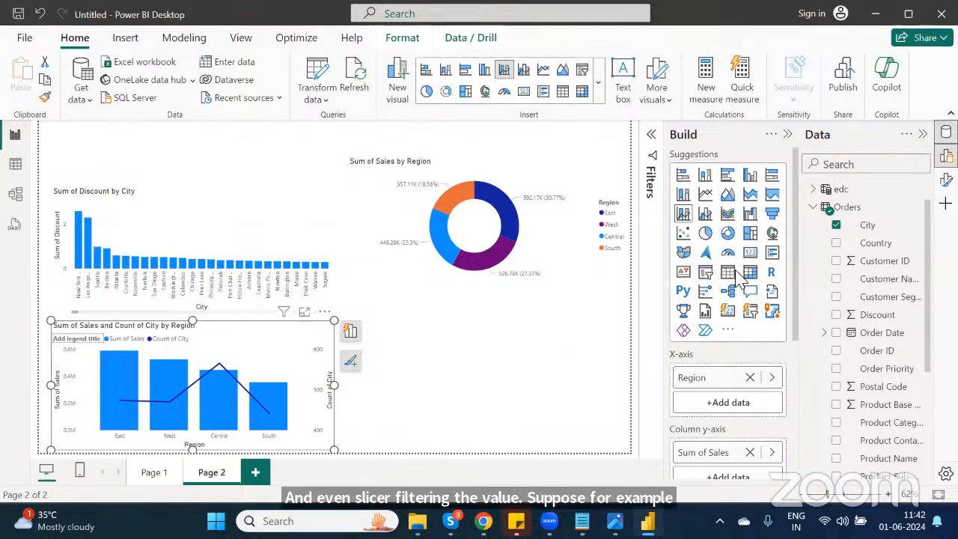
key("Escape")
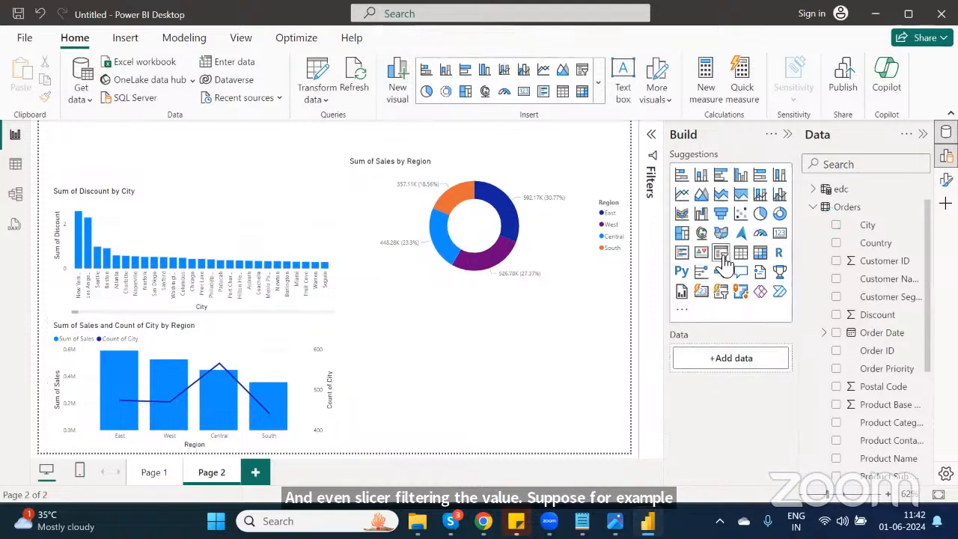
left_click(722, 254)
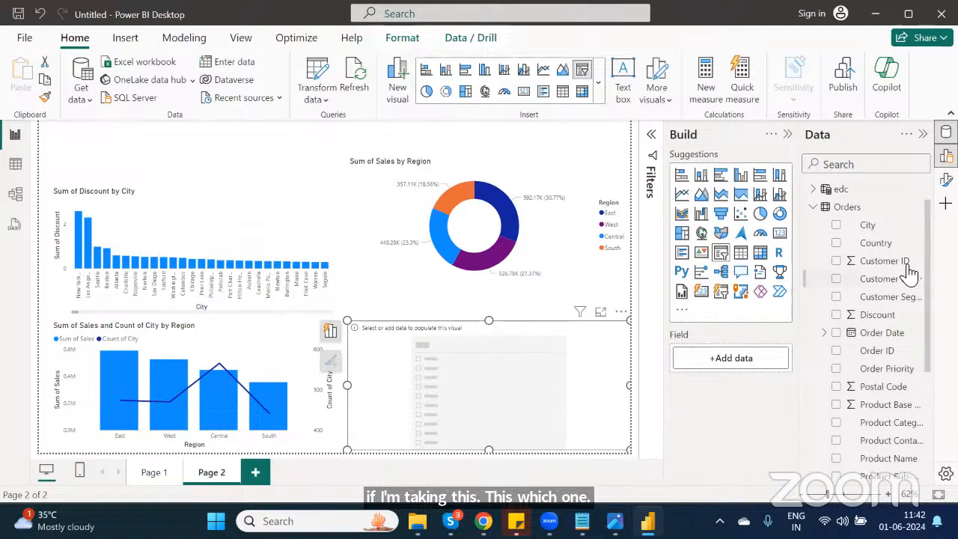
left_click(841, 228)
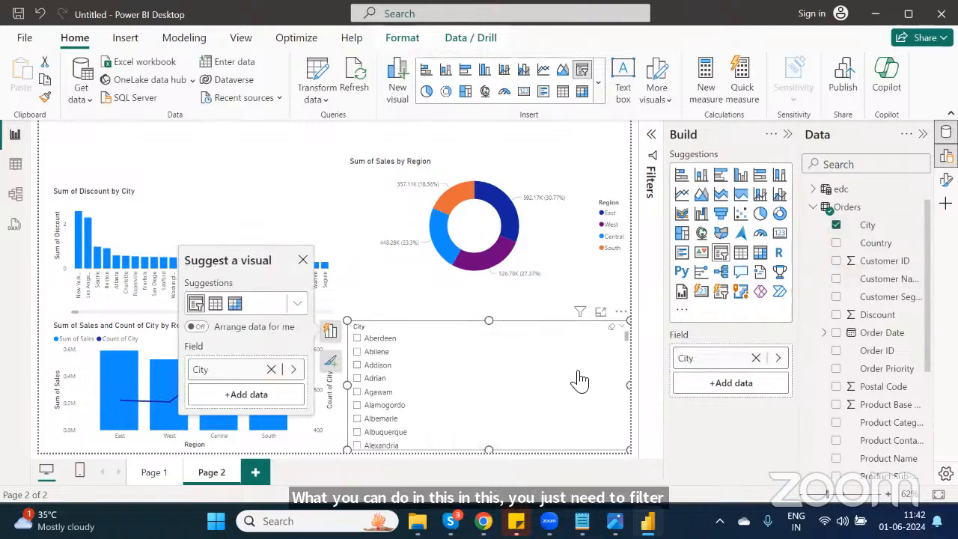
Step: Use the City slicer to filter the visuals to Addison, then to Agawam
left_click(358, 366)
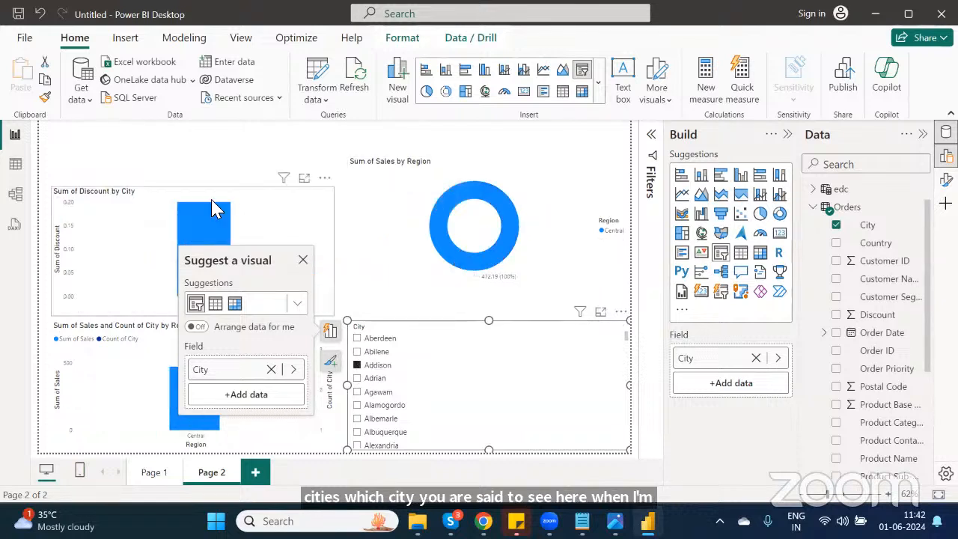
left_click(303, 260)
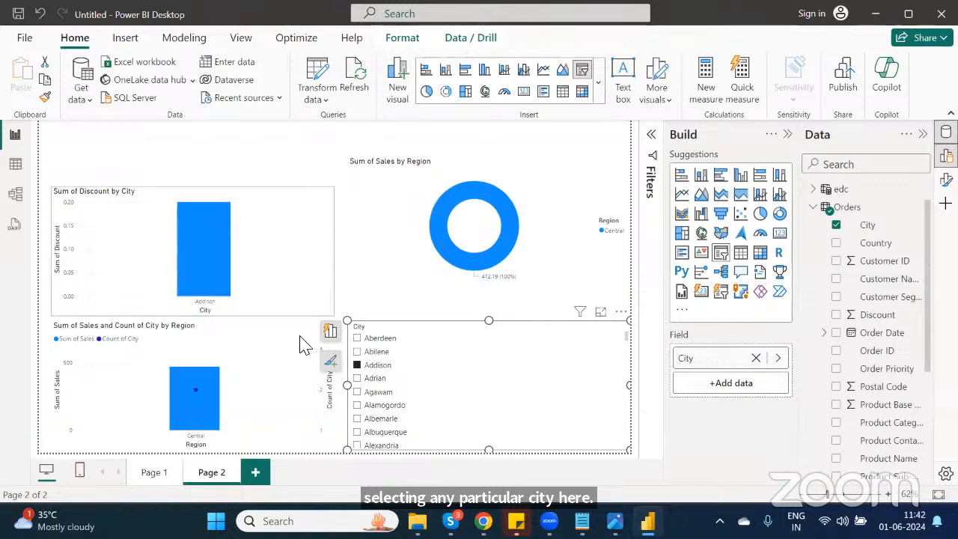
left_click(357, 392)
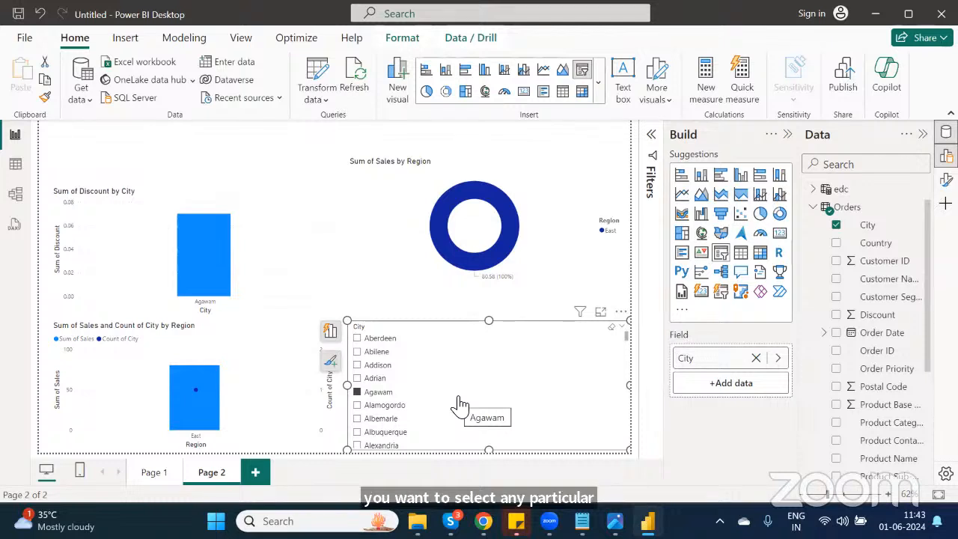
left_click(357, 390)
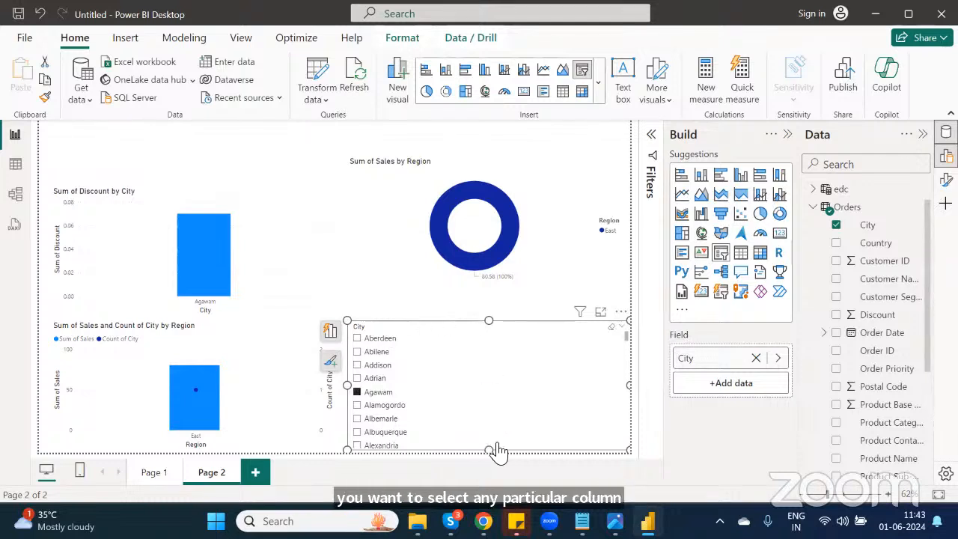
left_click(381, 301)
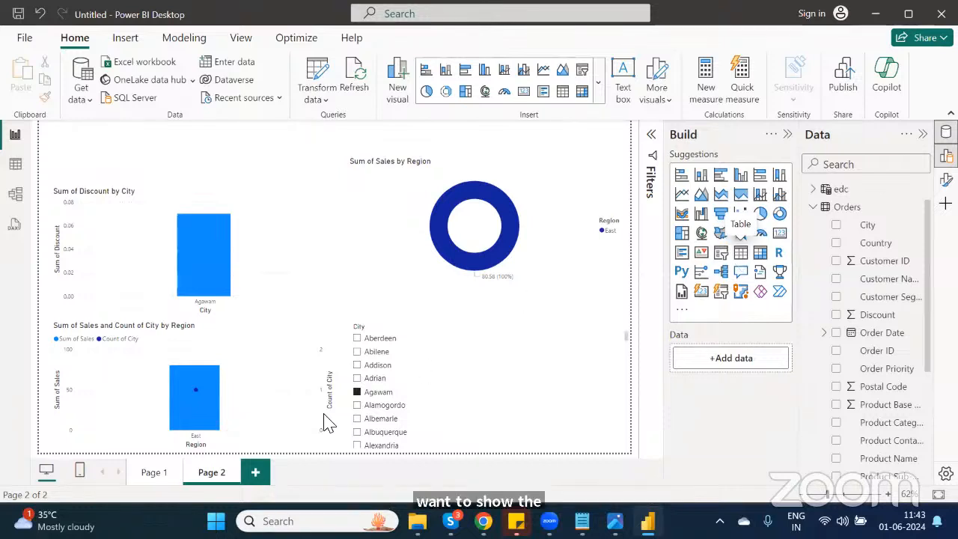
Step: Add a new page and insert a table of City, Discount and Product Base Margin, widening it
left_click(255, 472)
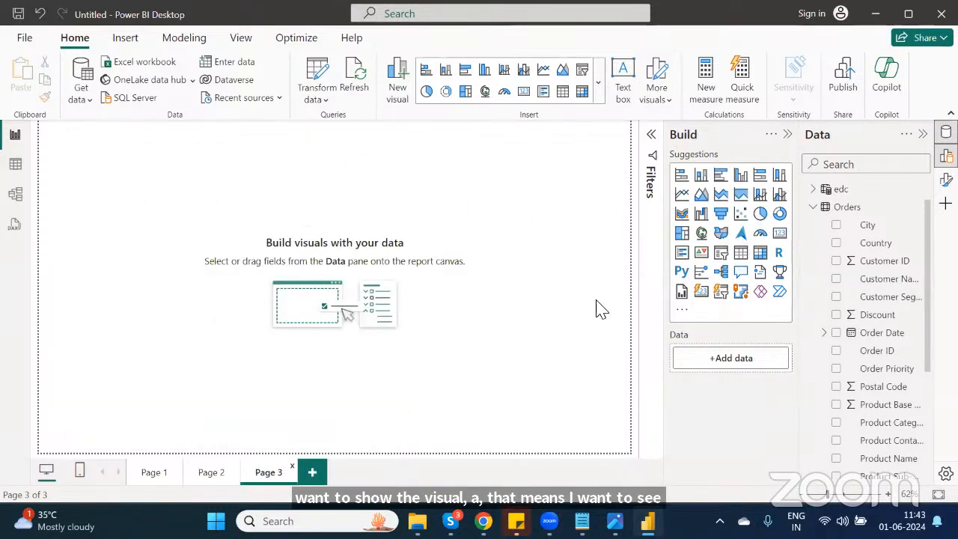
left_click(743, 254)
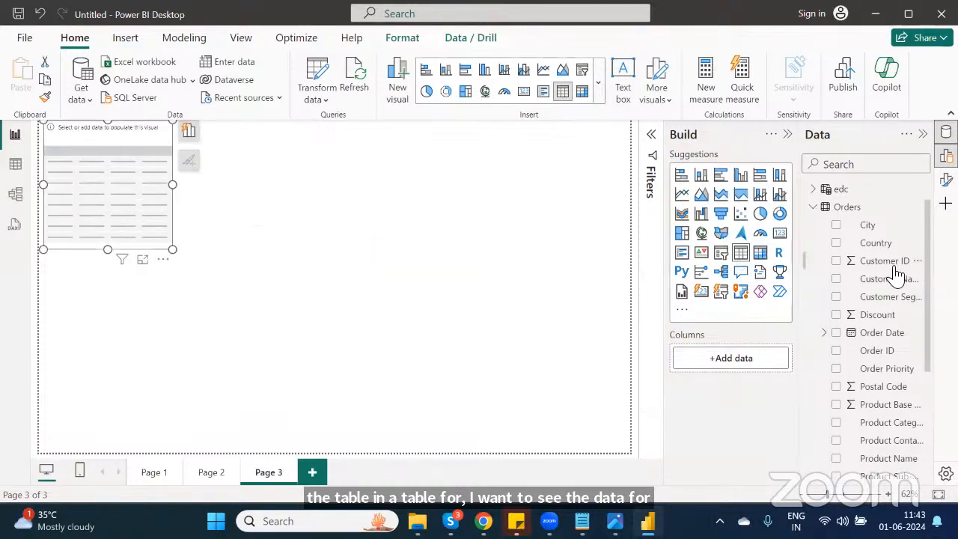
left_click(835, 225)
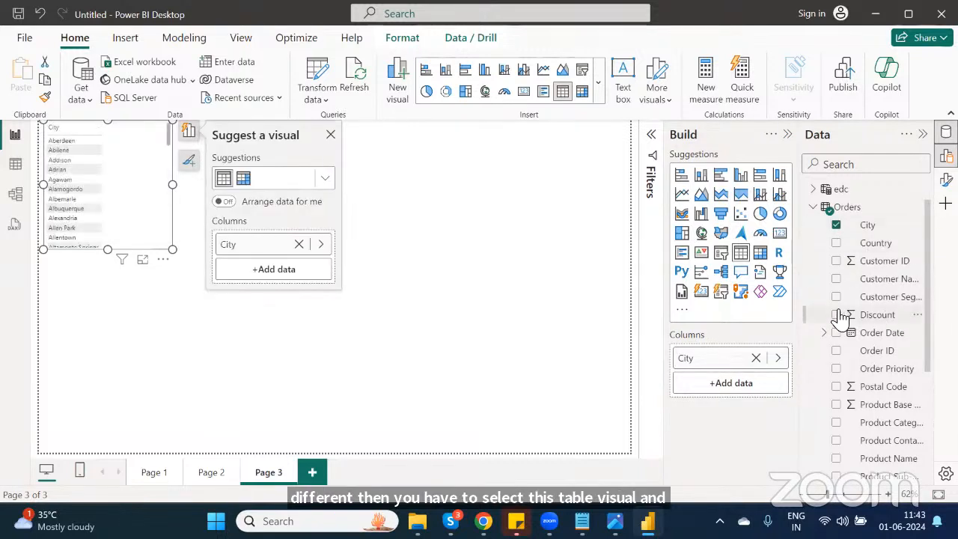
left_click(836, 315)
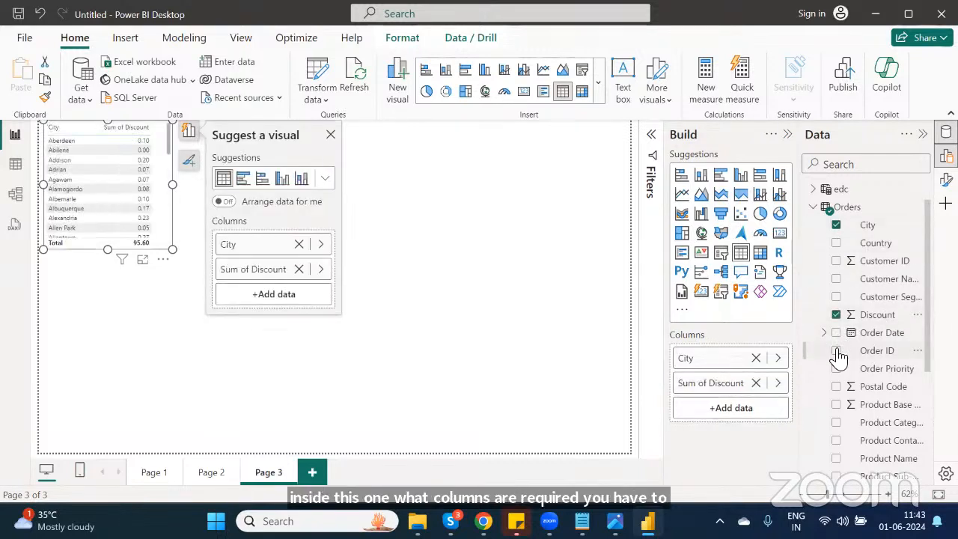
left_click(836, 405)
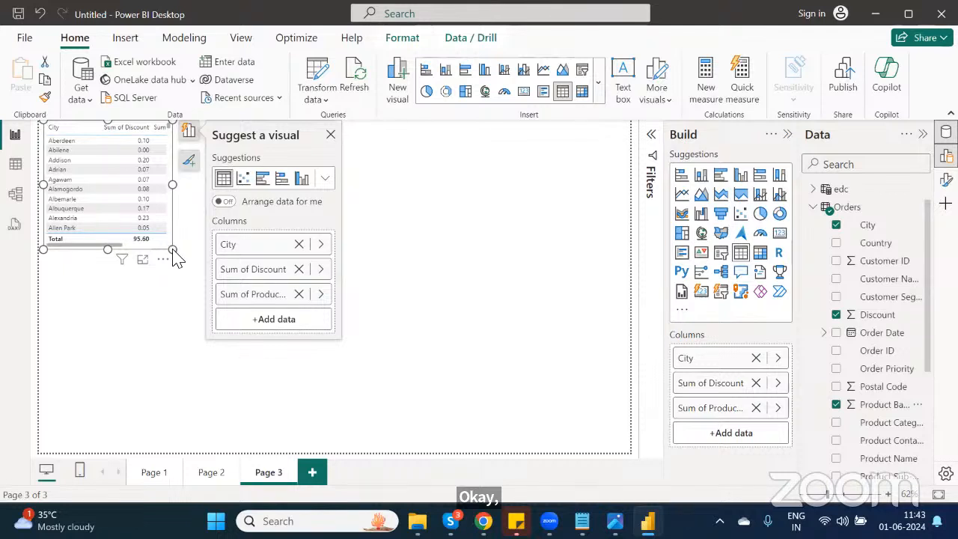
left_click_drag(173, 249, 349, 285)
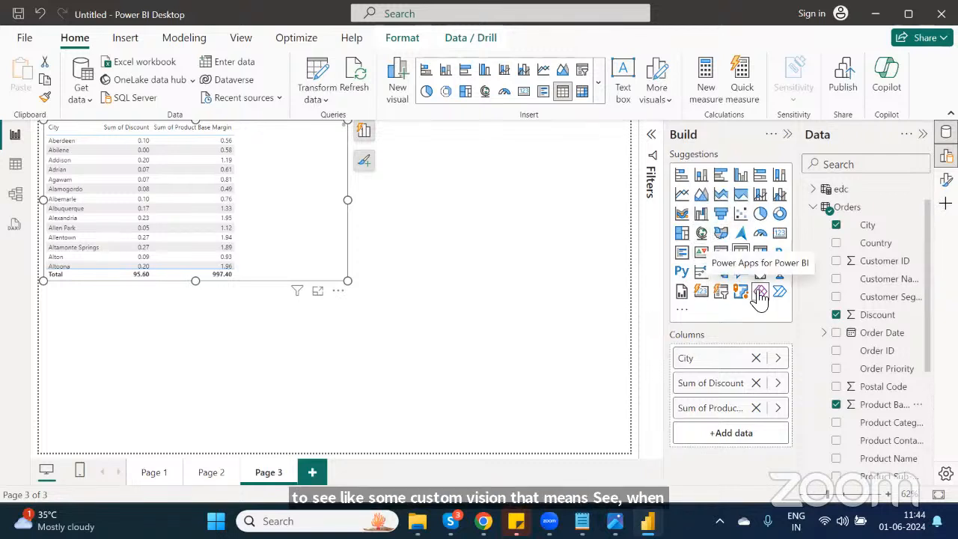
Step: Open the option to get more custom visuals
left_click(682, 314)
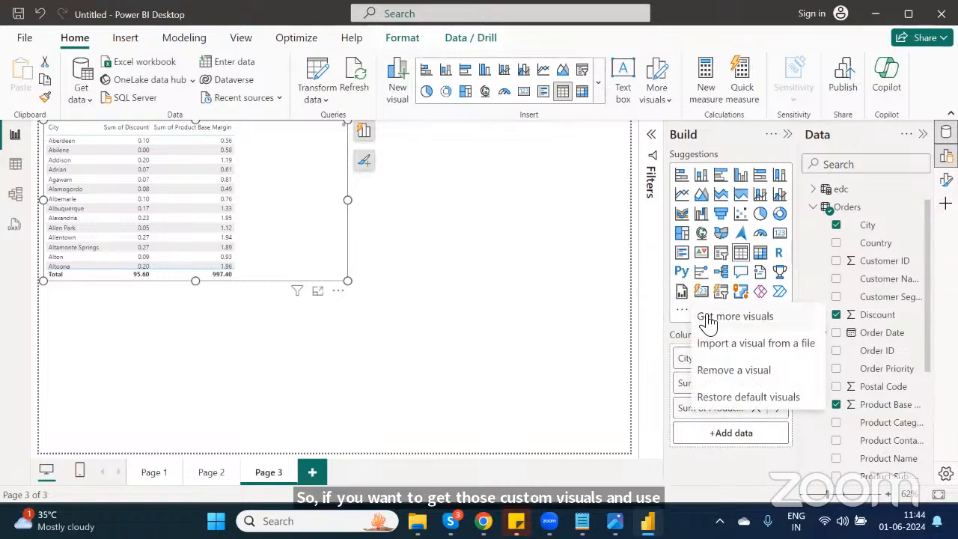
left_click(729, 320)
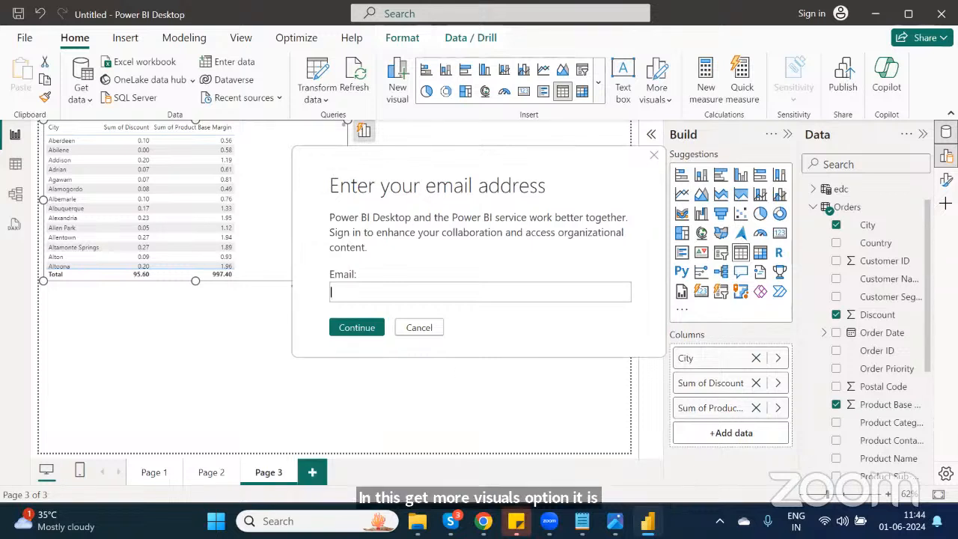
Step: Switch to Sticky Notes and select a stored sign-in e-mail address
left_click(516, 520)
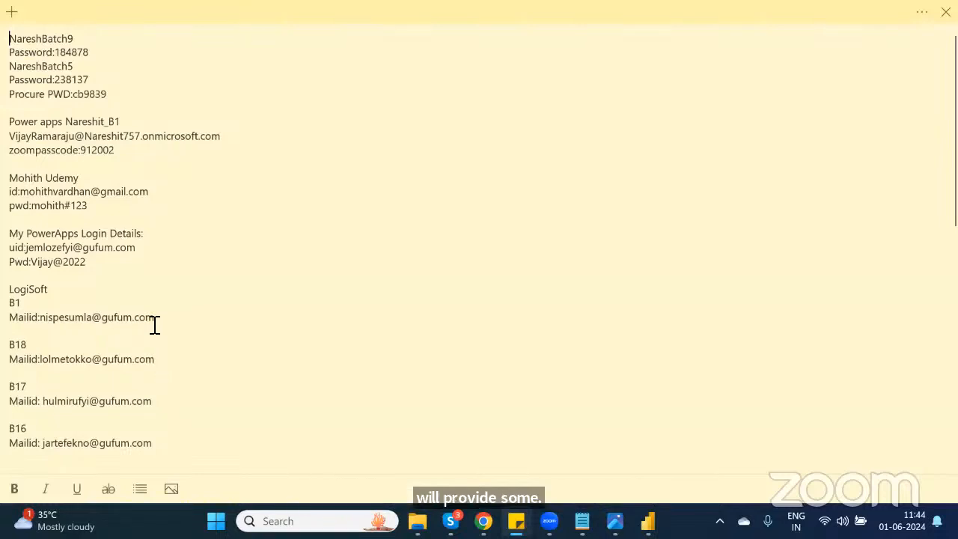
left_click_drag(153, 318, 45, 321)
key("ctrl+c")
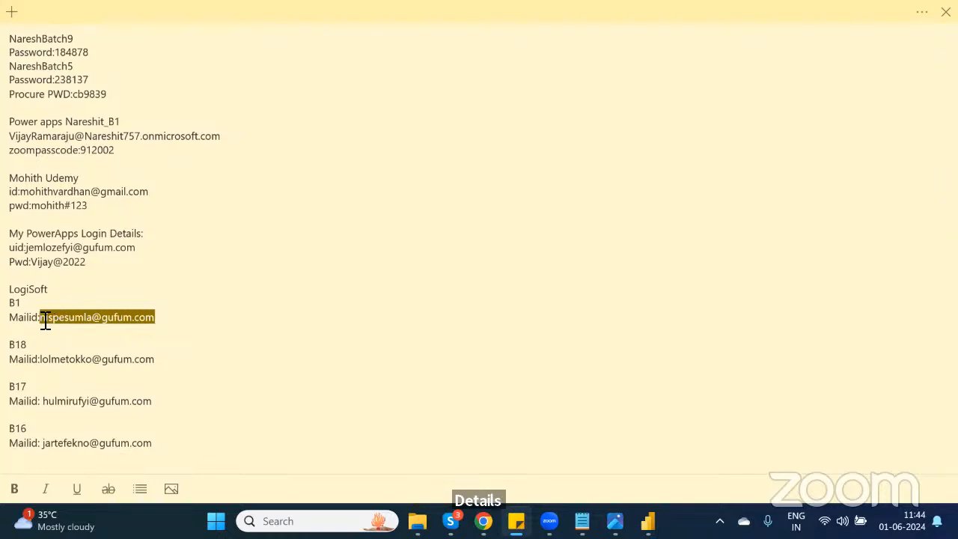
Step: Paste the copied e-mail address into the Power BI sign-in prompt and continue
key("alt+Tab")
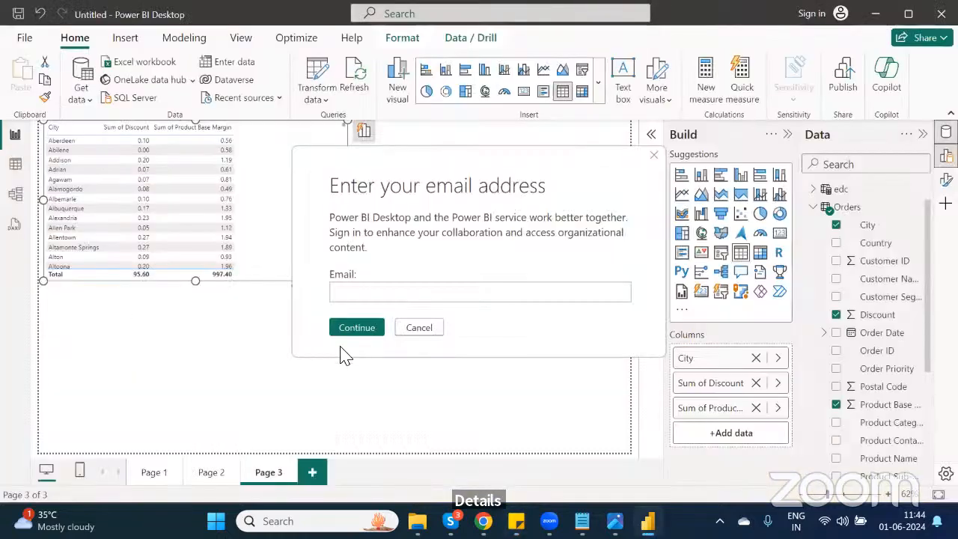
left_click(352, 295)
key("ctrl+v")
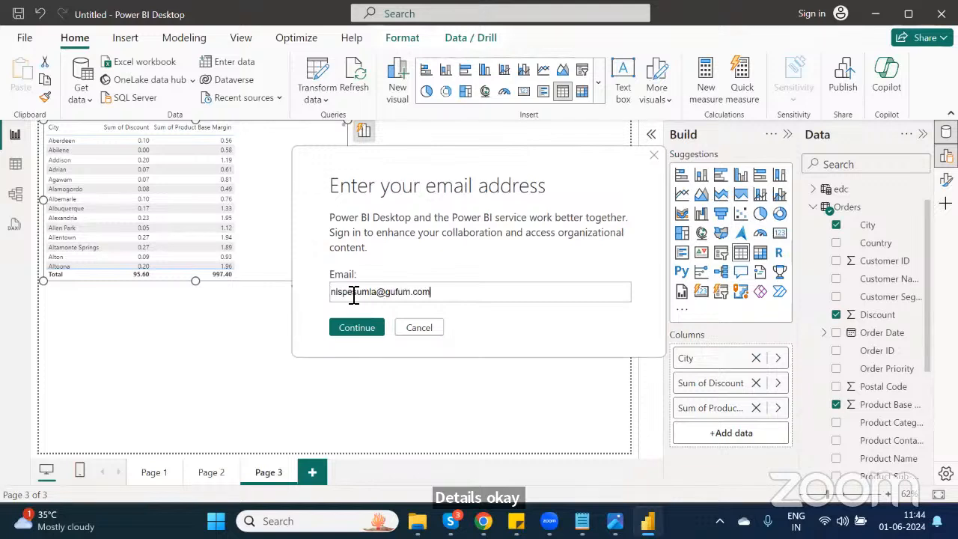
left_click(360, 336)
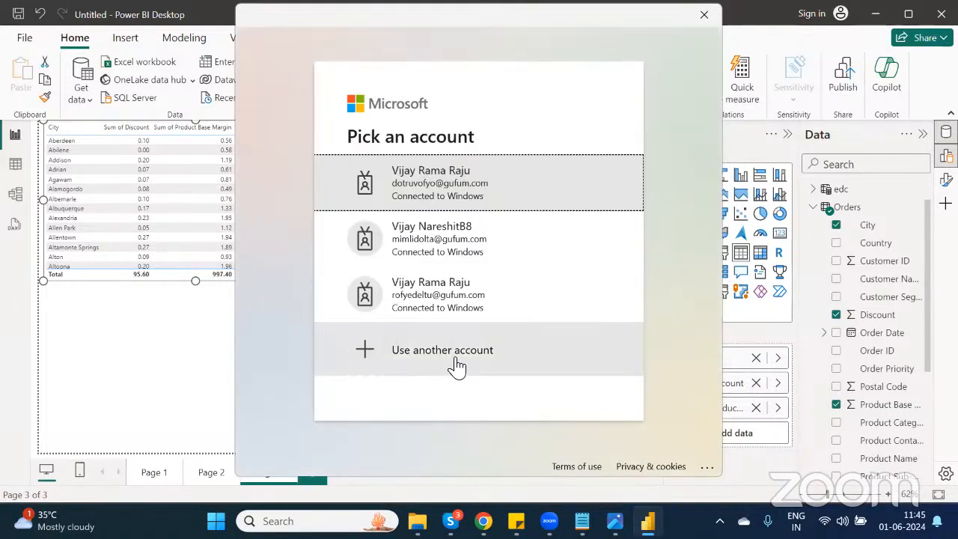
Step: Sign in with another Microsoft account, pasting the e-mail address and entering the account password
left_click(455, 365)
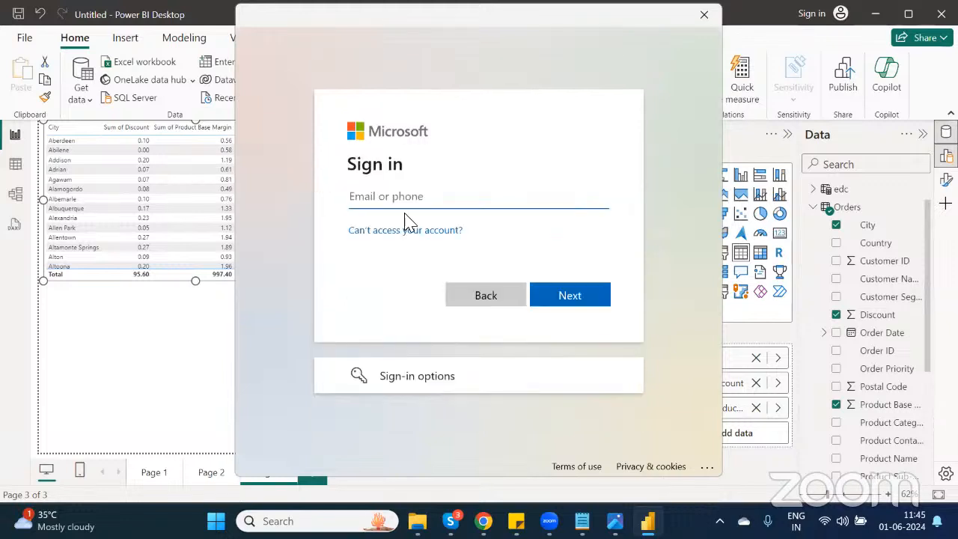
key("ctrl+v")
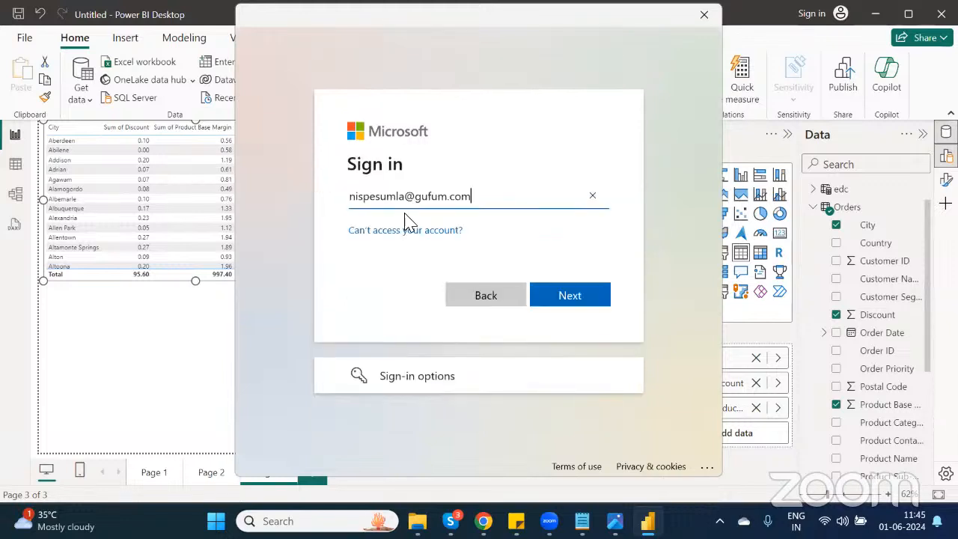
left_click(565, 294)
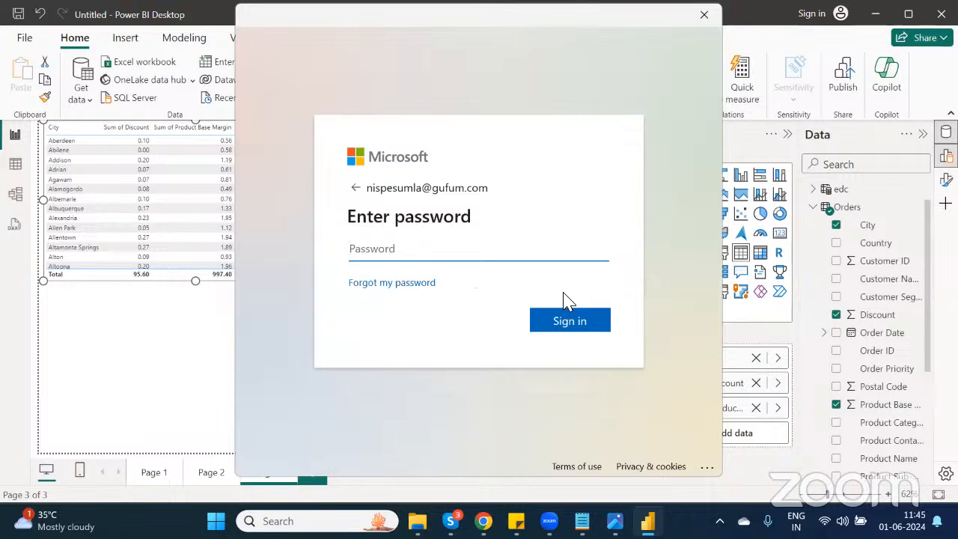
type("************")
key("Return")
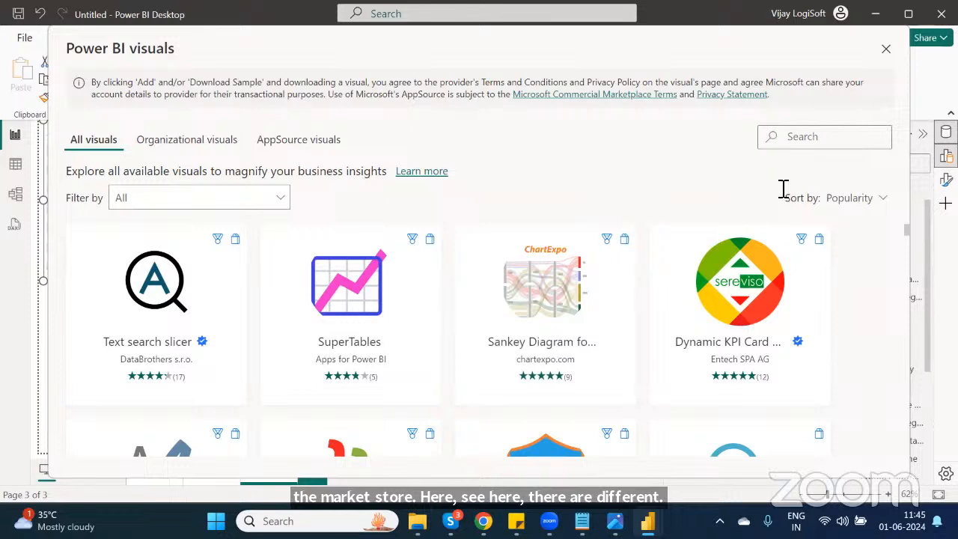
Step: Search the Power BI visuals marketplace for "drill"
left_click(817, 147)
type("di")
key("BackSpace")
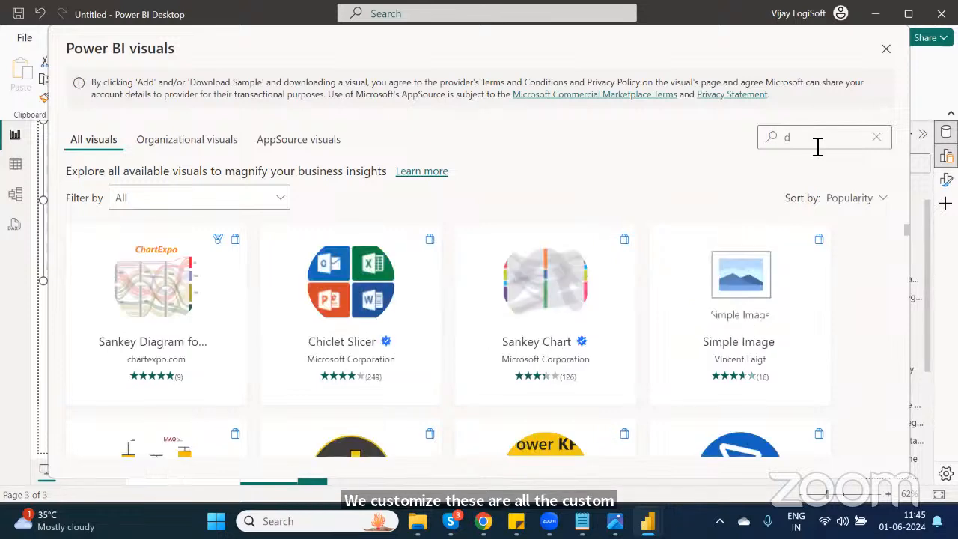
type("ri")
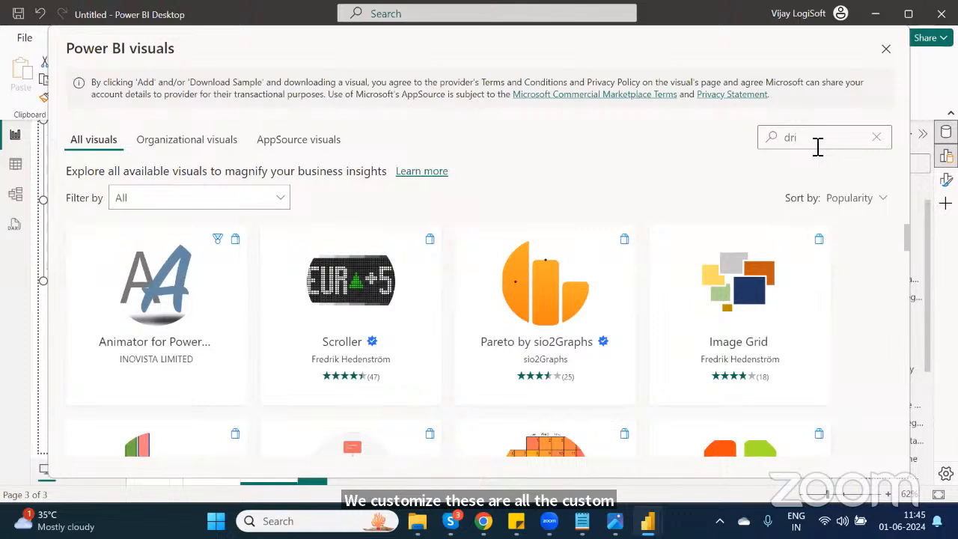
type("ll")
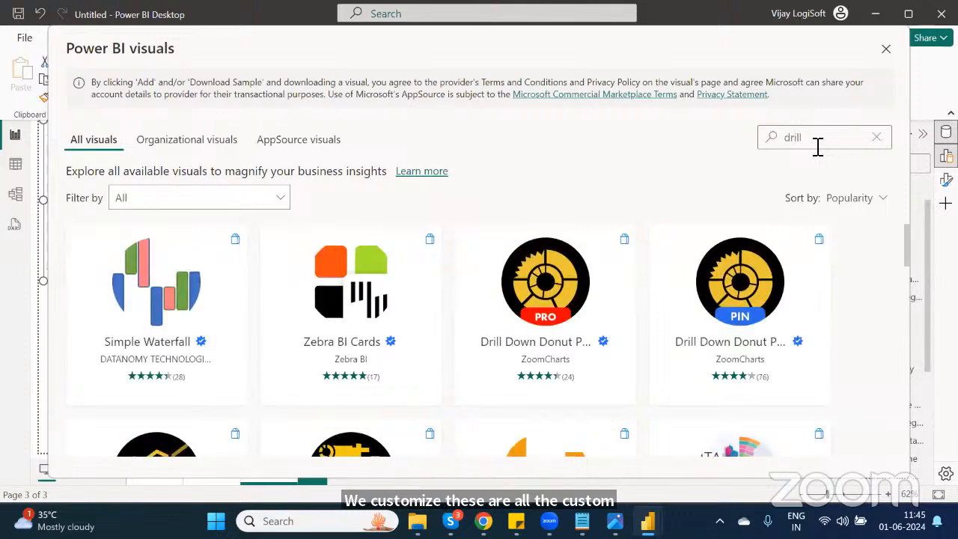
Step: Open Drill Down Donut PRO (Pin) by ZoomCharts and add it to the report
left_click(775, 272)
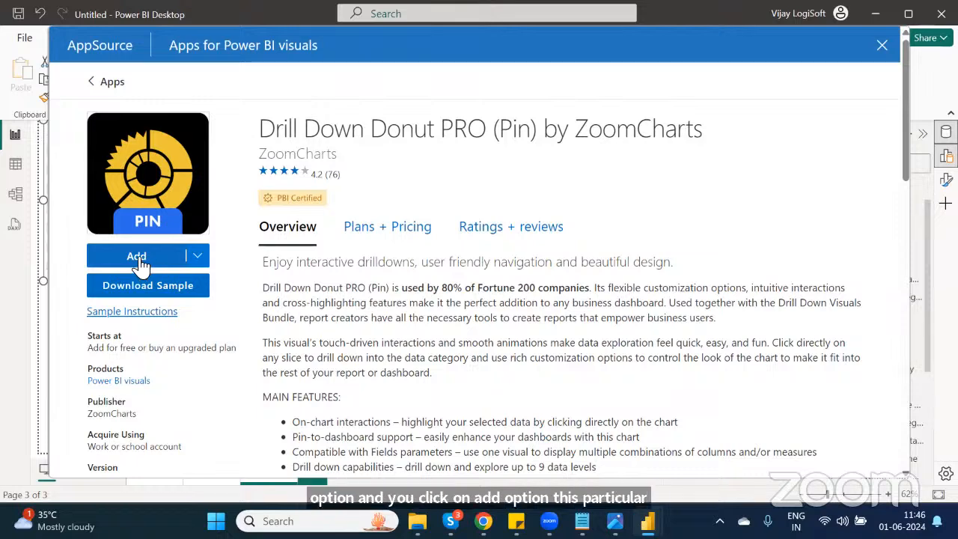
left_click(137, 258)
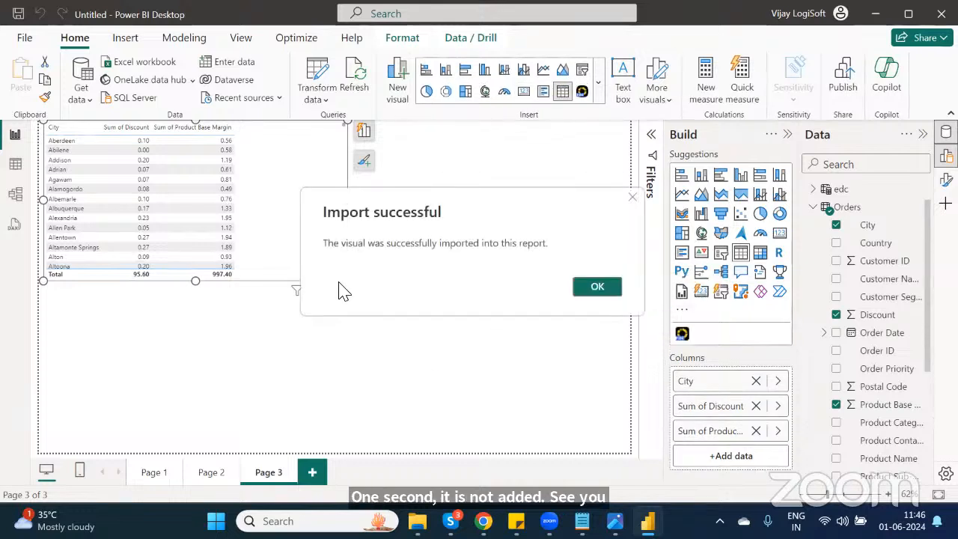
left_click(596, 287)
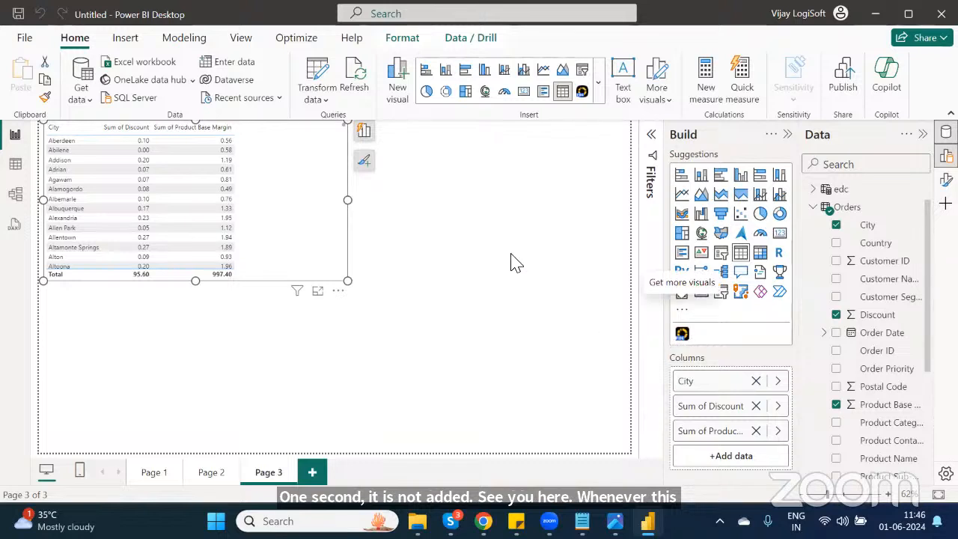
Step: Insert a Drill Down Donut visual with City and Region as categories and Sales as values
left_click(682, 337)
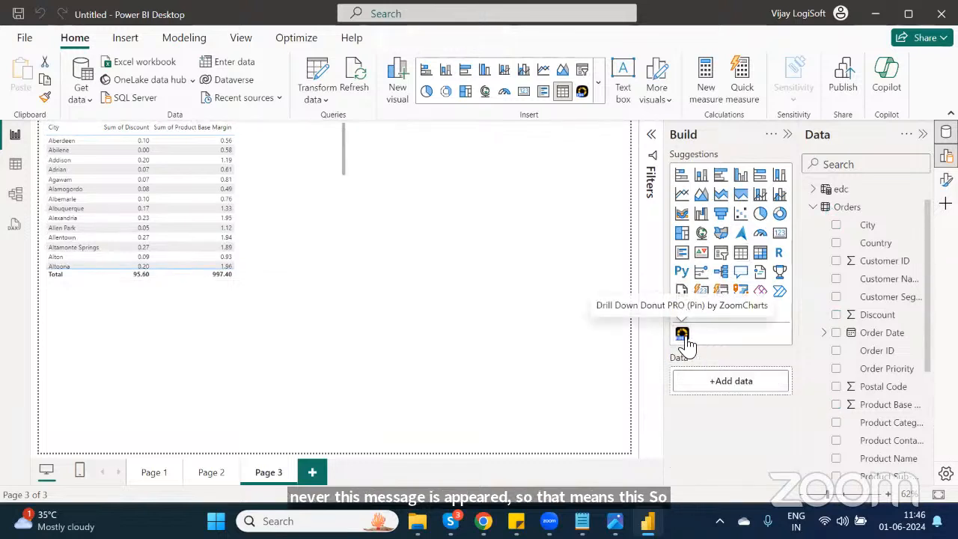
left_click(684, 338)
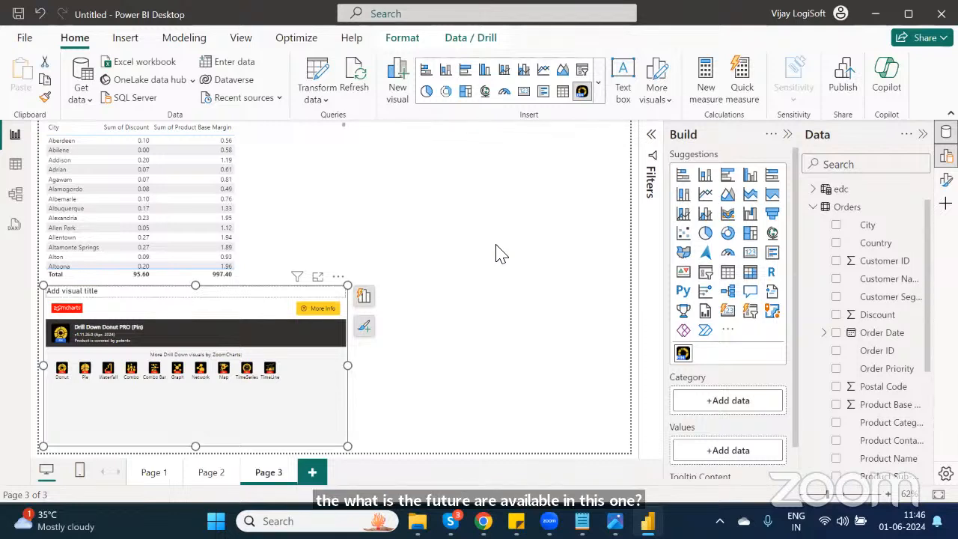
left_click(838, 225)
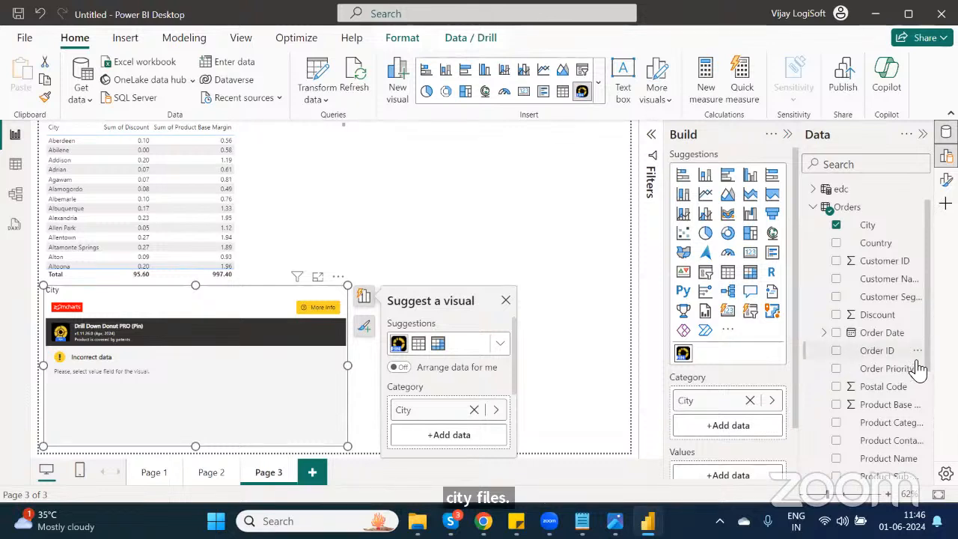
scroll(851, 381, "down", 5)
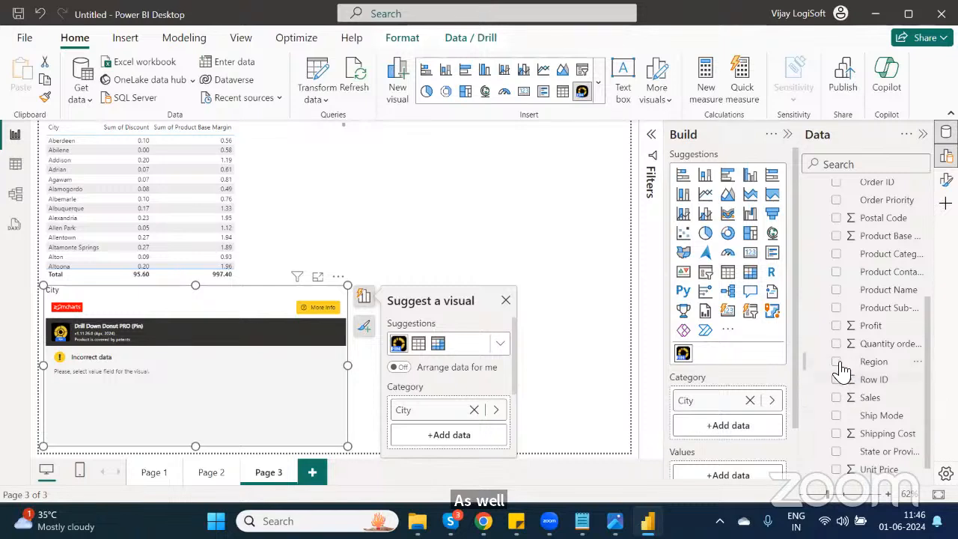
left_click(835, 362)
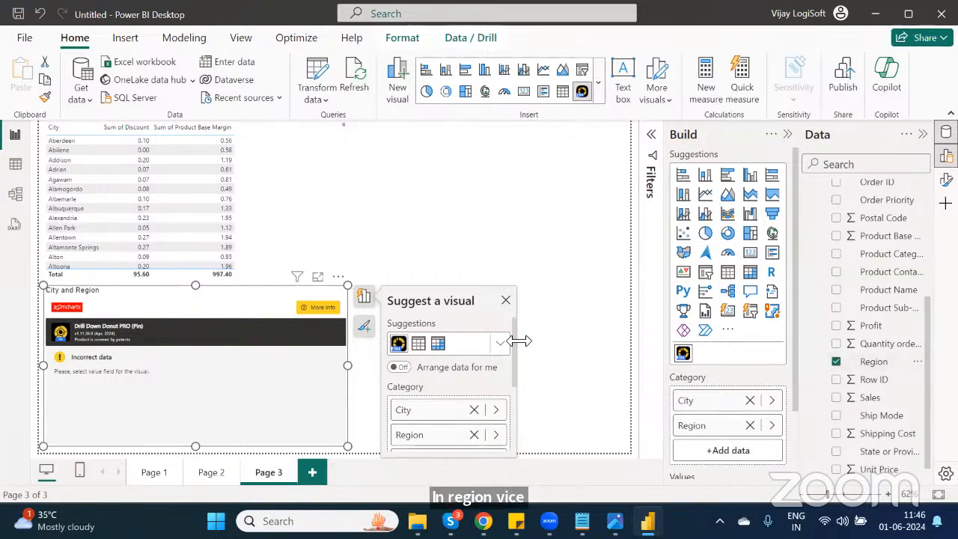
scroll(517, 359, "down", 3)
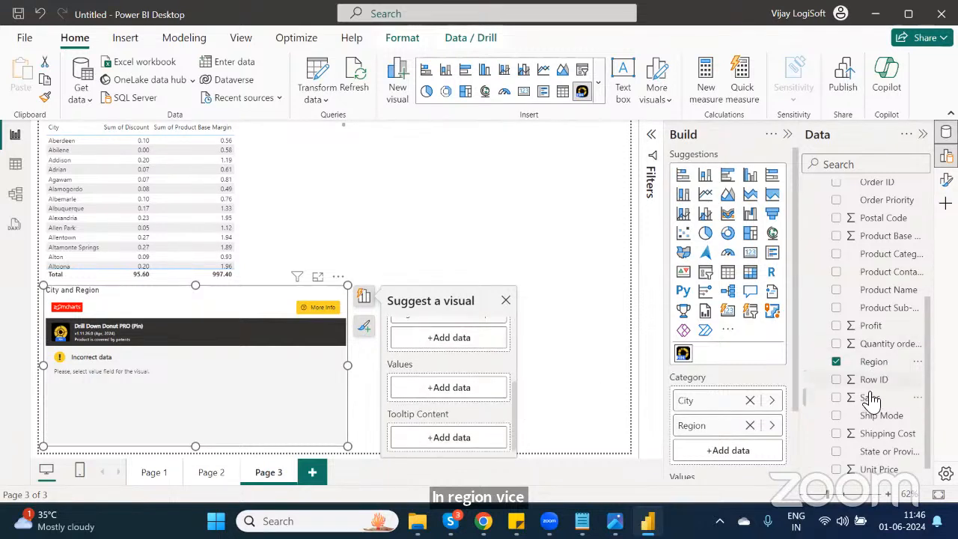
left_click_drag(869, 397, 467, 387)
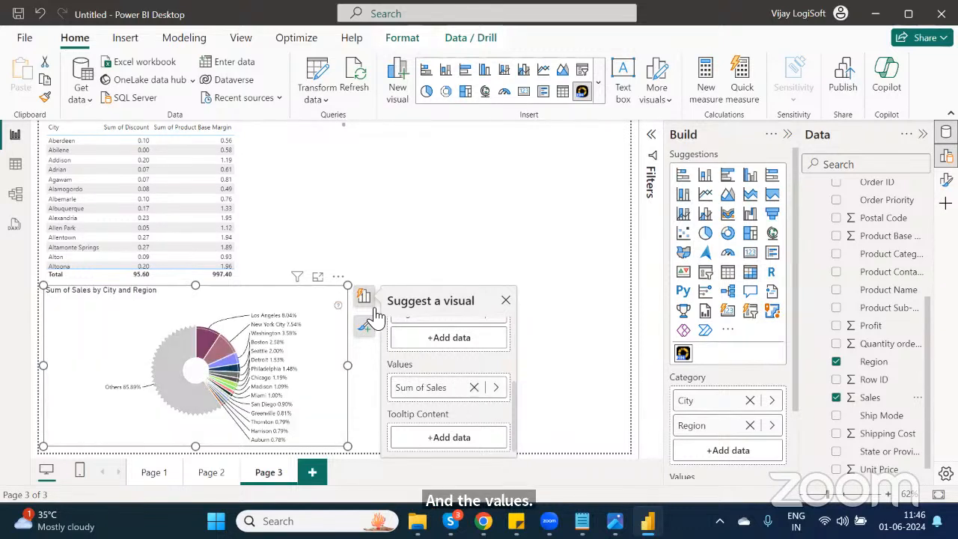
Step: Open the donut in focus mode, drill into slices and Others, and return to the report
left_click(318, 277)
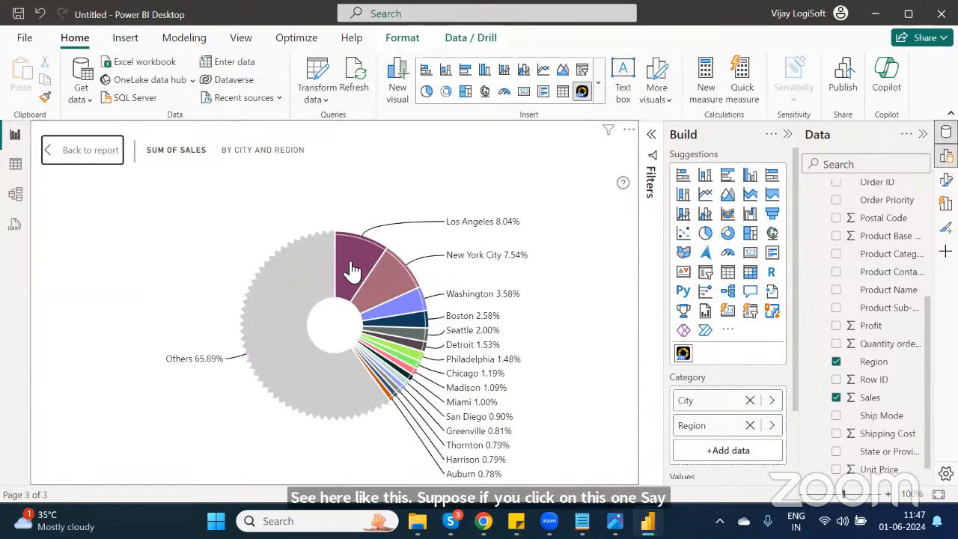
mouse_move(360, 257)
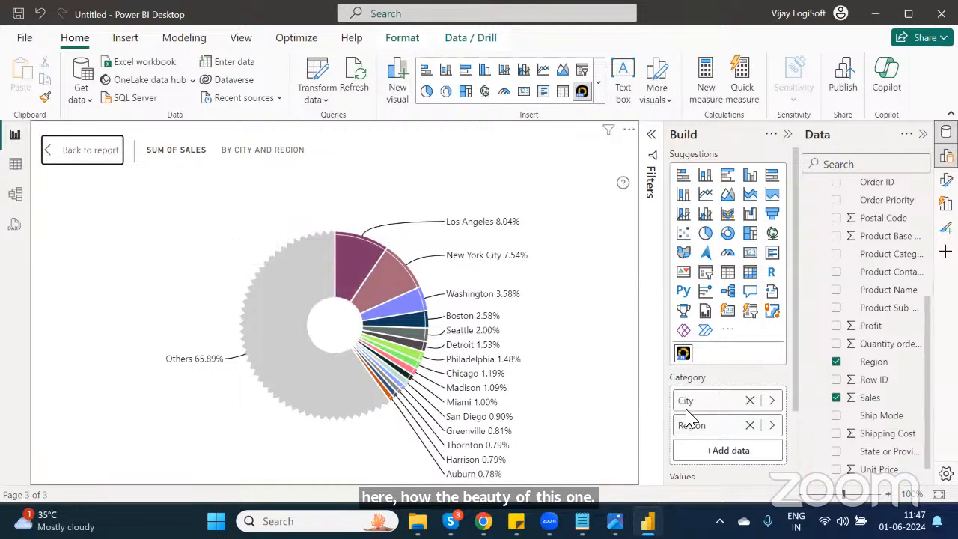
left_click(353, 263)
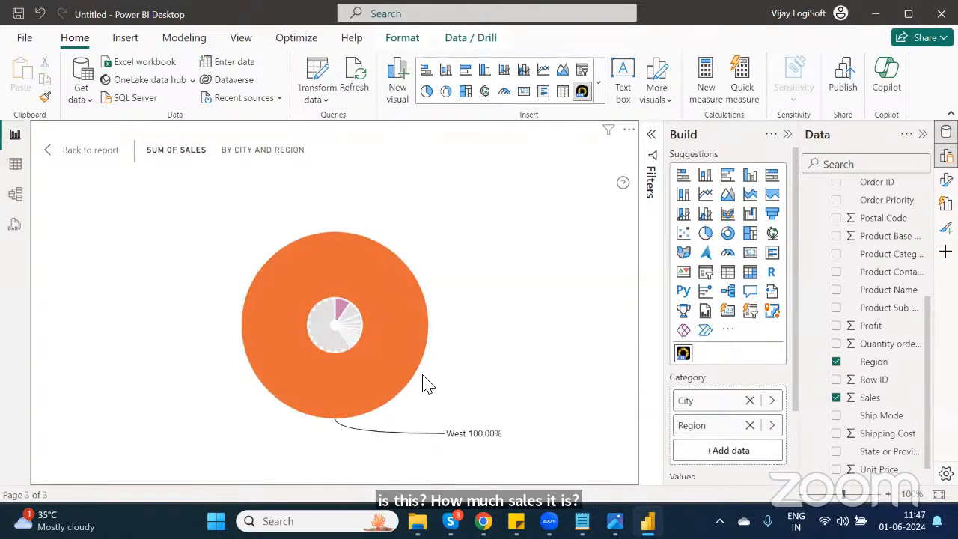
left_click(335, 329)
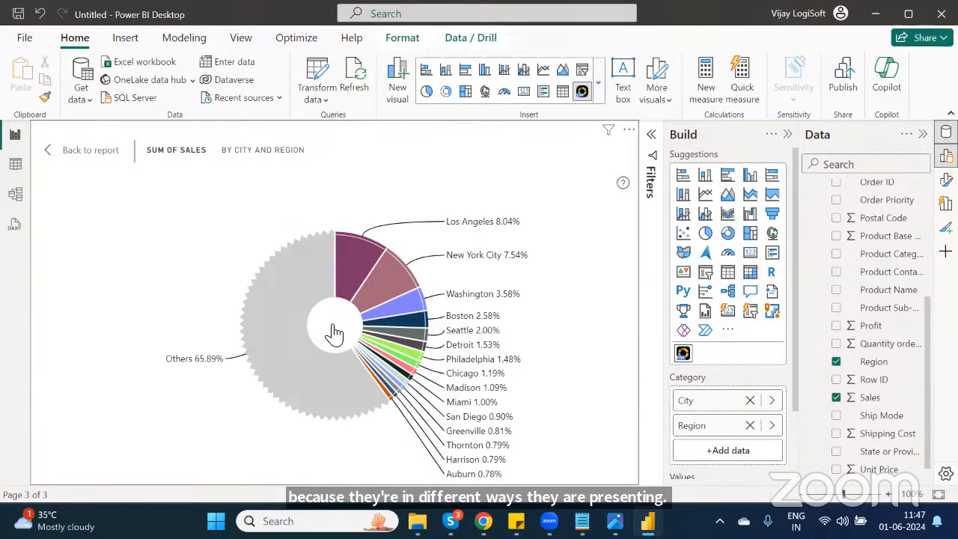
left_click(396, 318)
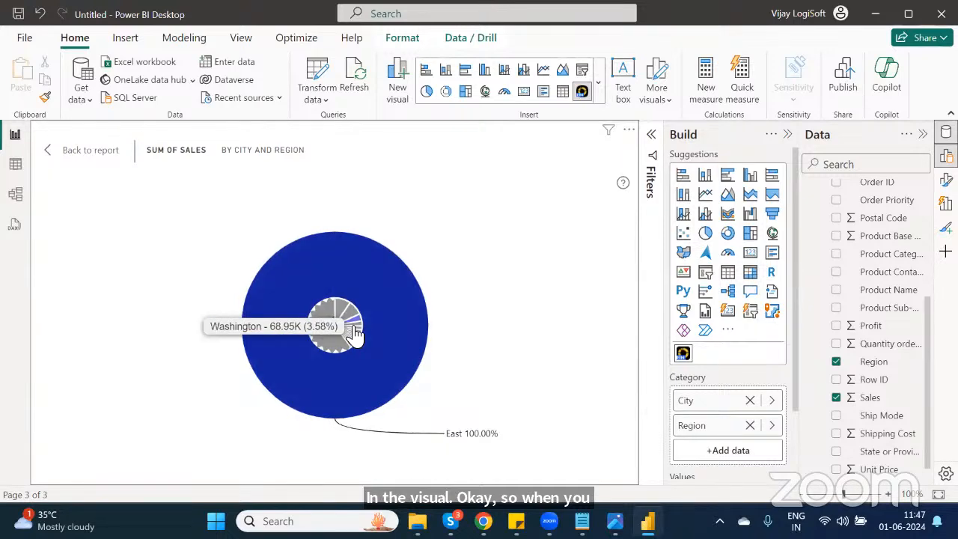
left_click(355, 335)
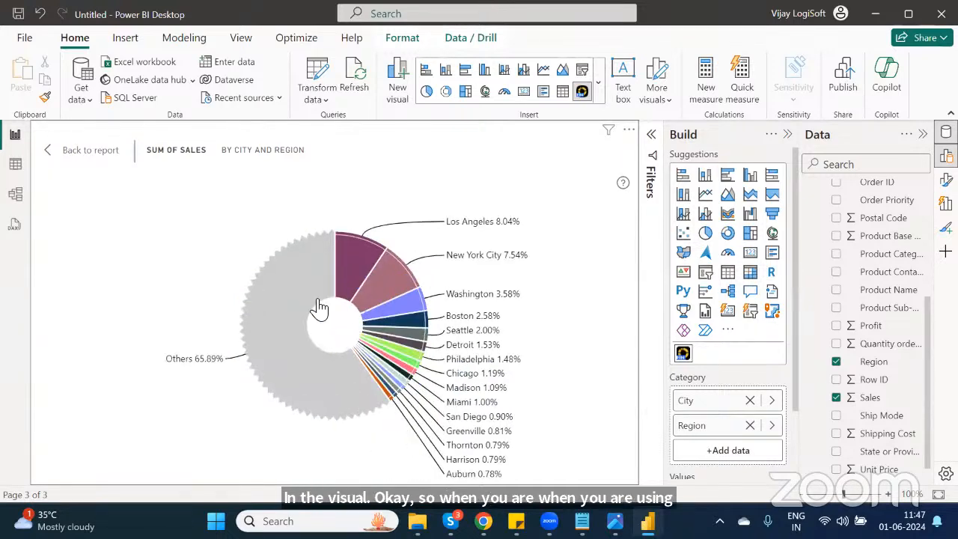
left_click(317, 306)
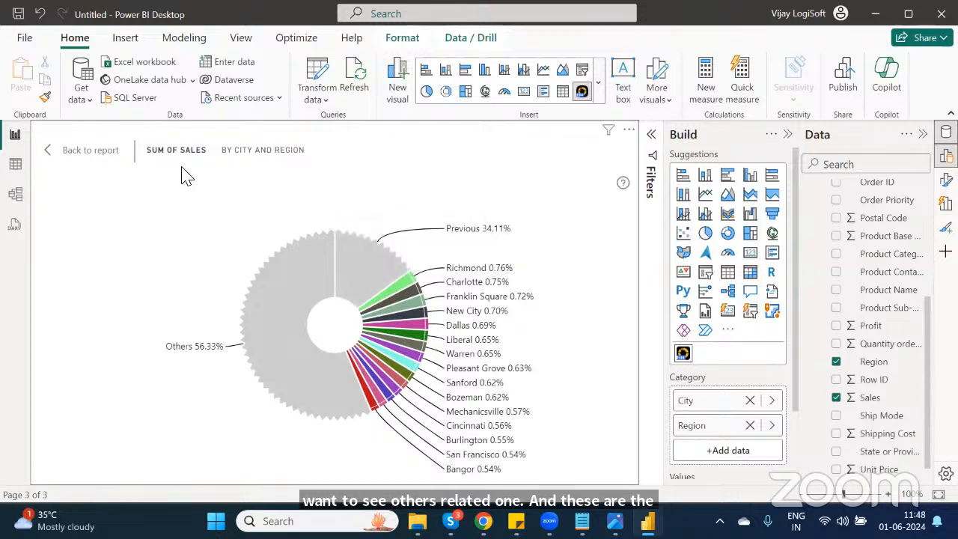
left_click(79, 151)
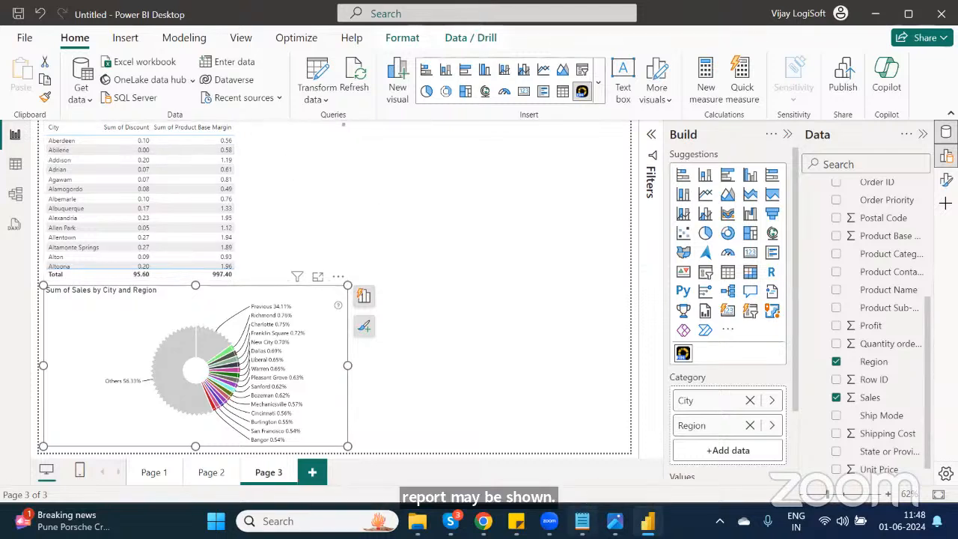
Step: In the Notepad course outline, append "--Done" to items 7 and 8
left_click(582, 521)
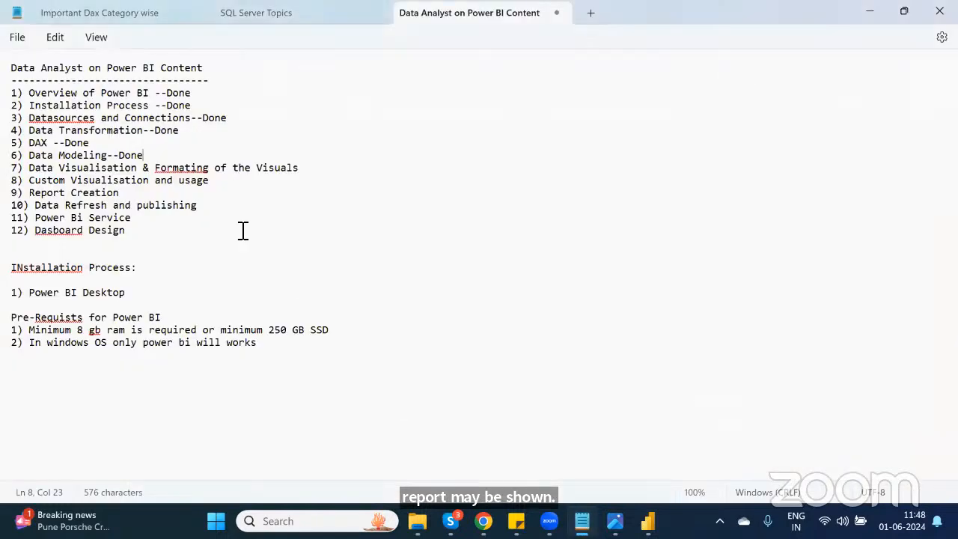
left_click(336, 180)
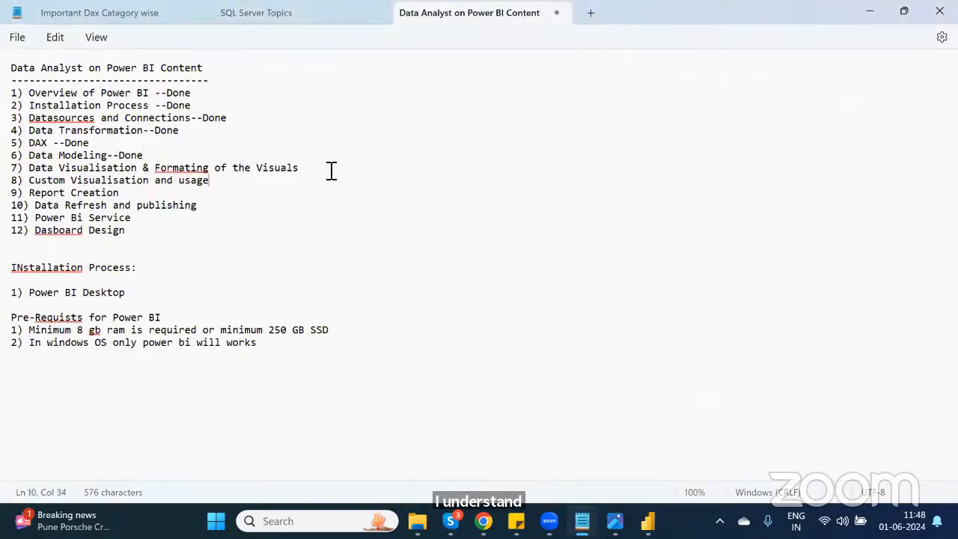
left_click(327, 171)
type("--Done")
key("Down")
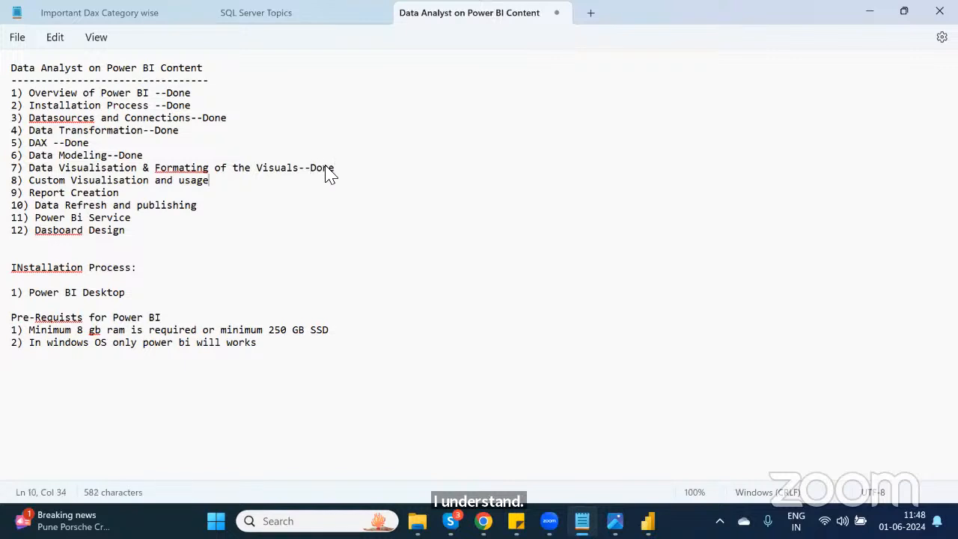
type("--Done")
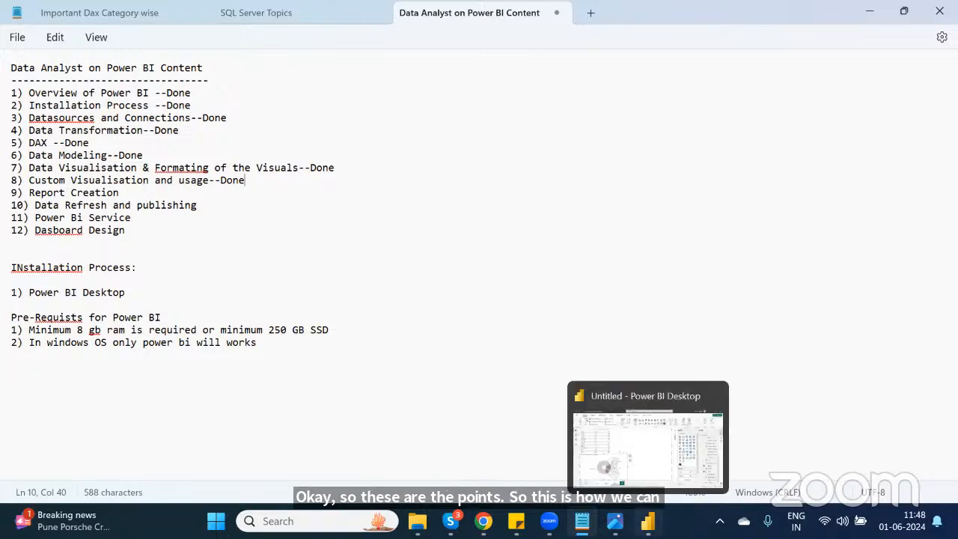
Step: Switch to Power BI, view Page 2 of the report, and return to the notes
left_click(647, 521)
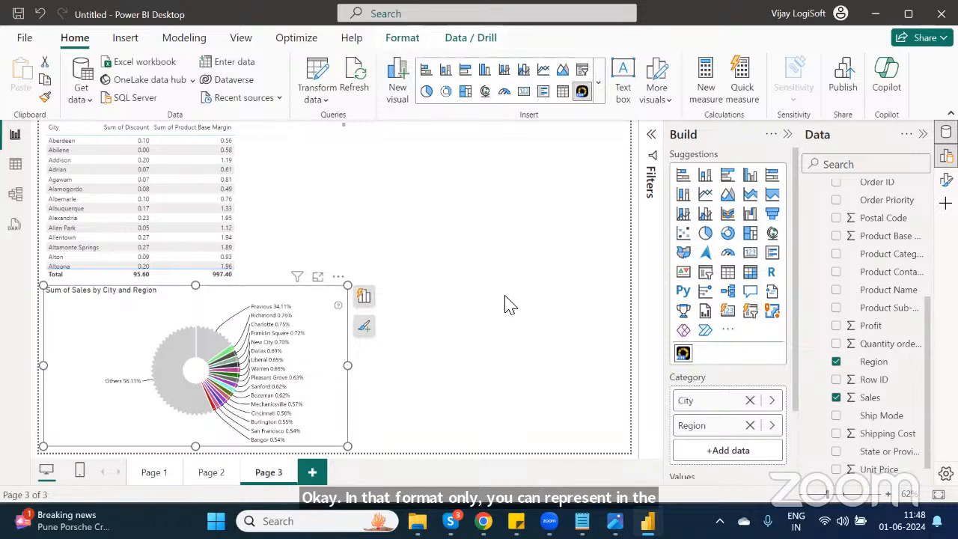
left_click(211, 472)
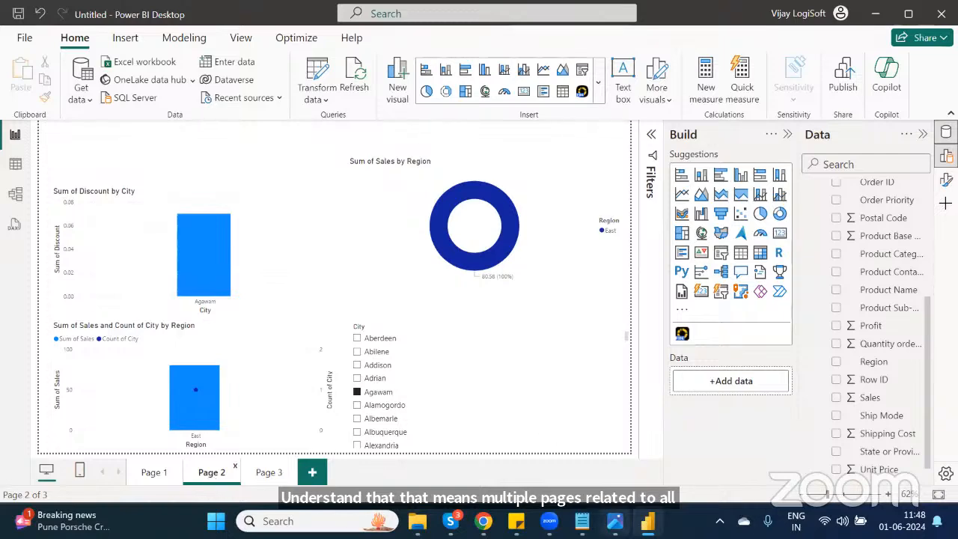
left_click(582, 521)
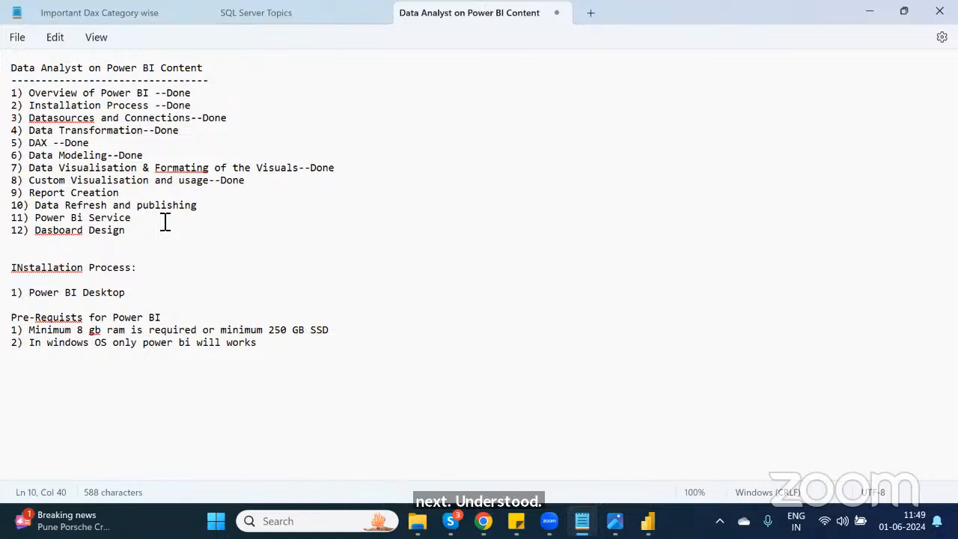
Step: Select the outline lines from the separator through item 7
left_click(366, 169)
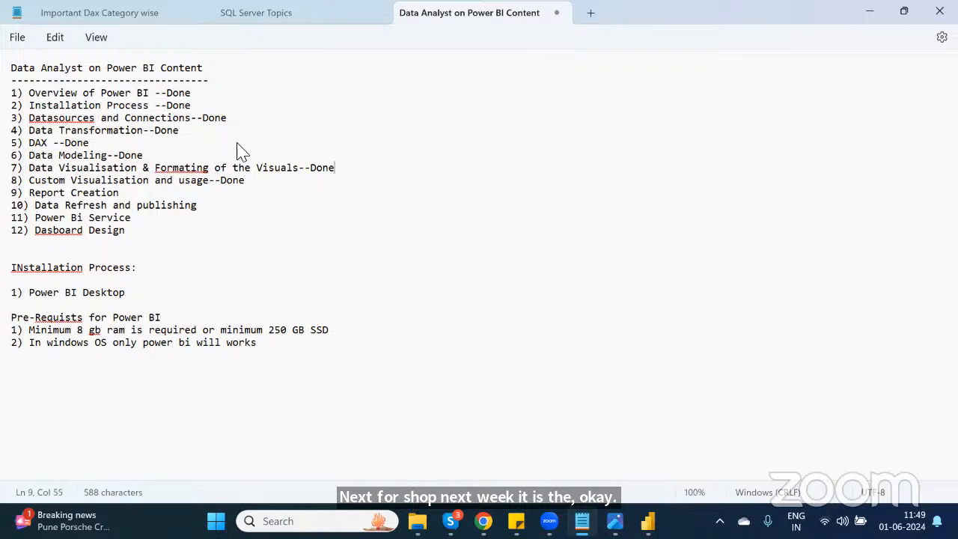
left_click_drag(335, 168, 3, 91)
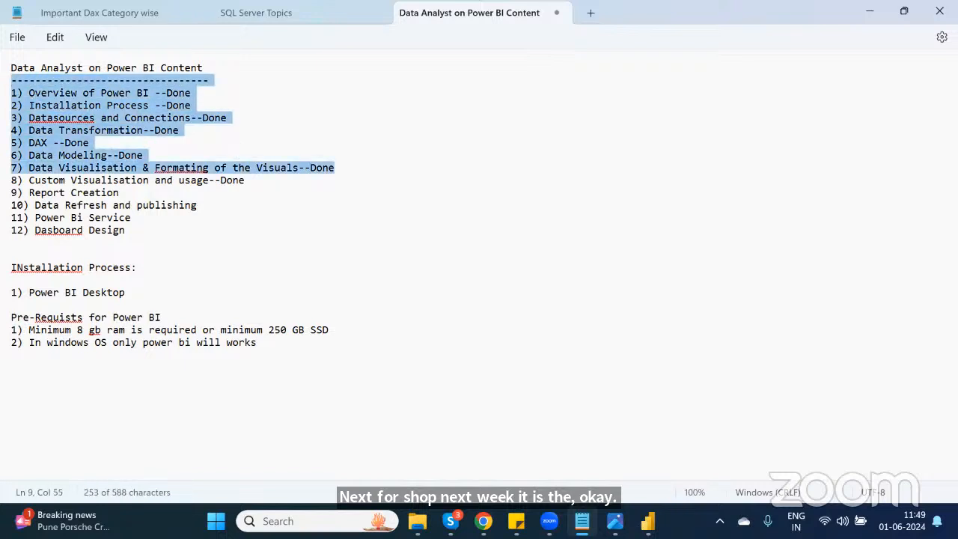